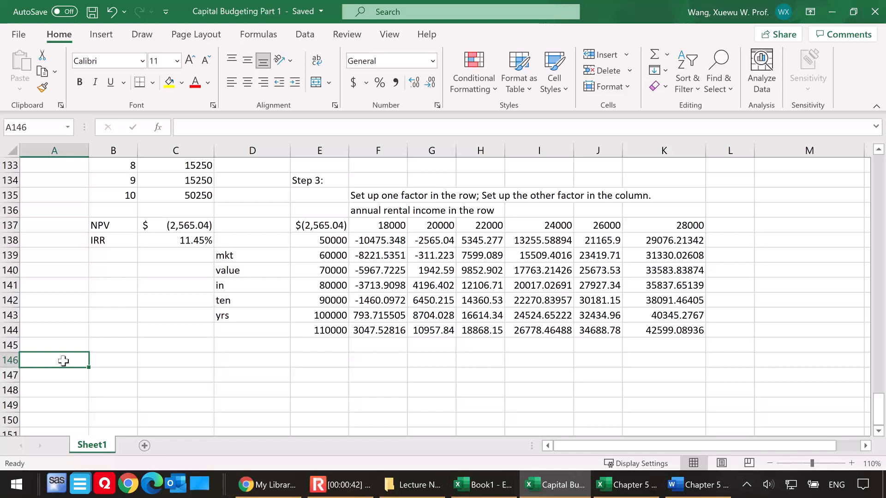
Enter the section heading "5. Extension 1: Mutiple IRRs" in cell A146
{"action": "type", "text": "5."}
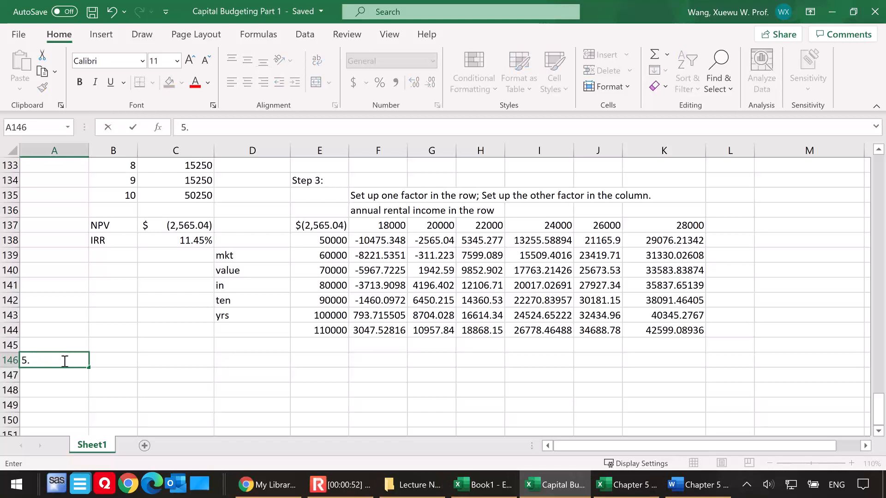
{"action": "type", "text": "Extension 1"}
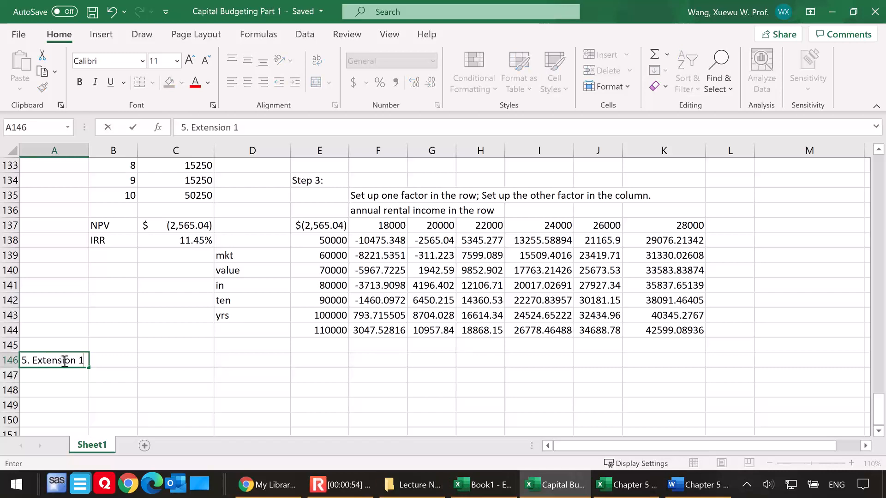
{"action": "type", "text": ": Mutiple IRRs"}
{"action": "key", "text": "Return"}
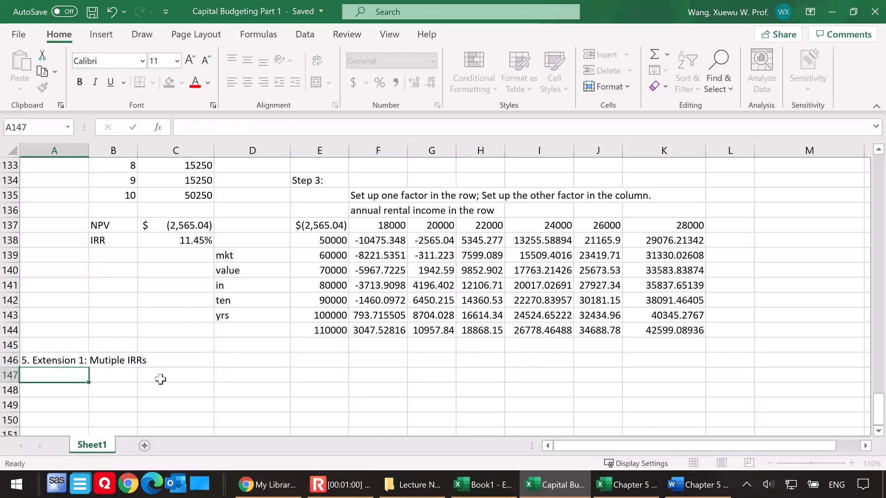
Enter the example reference "Ex. 2 on LN" in cell A147, below the section heading
{"action": "scroll", "coordinate": [160, 381], "scroll_direction": "down", "scroll_amount": 2}
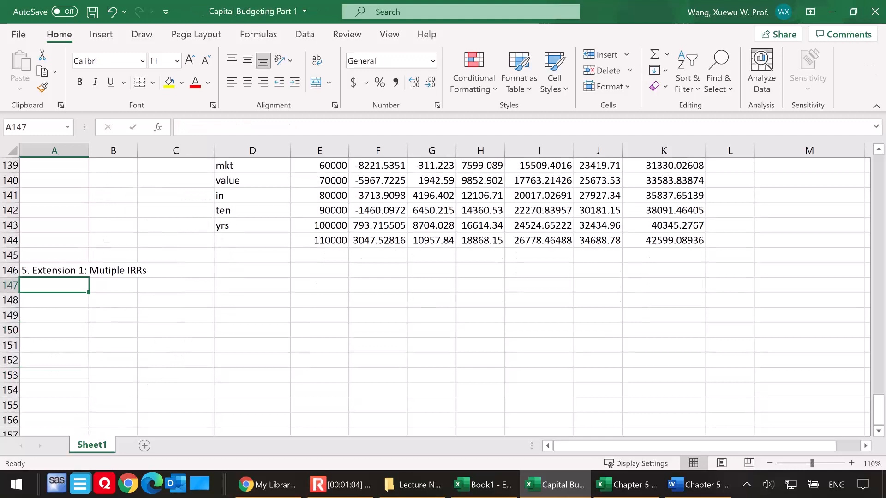
{"action": "key", "text": "alt+Tab"}
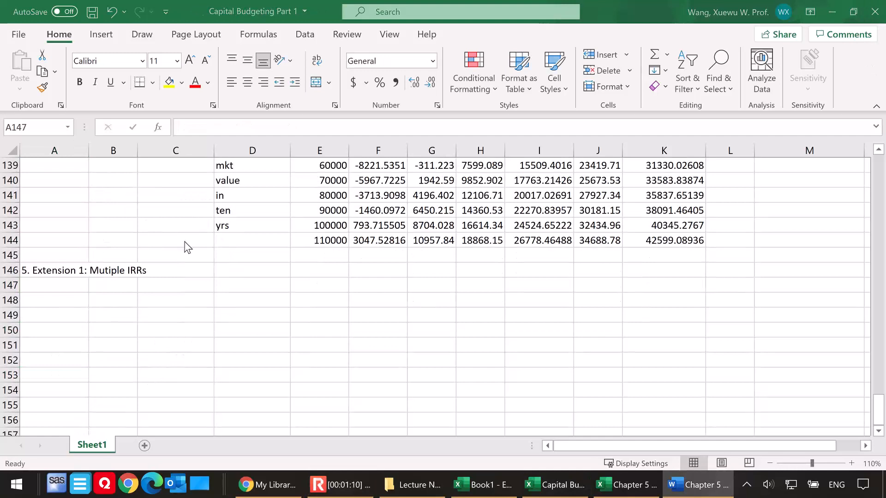
{"action": "left_click", "coordinate": [46, 287]}
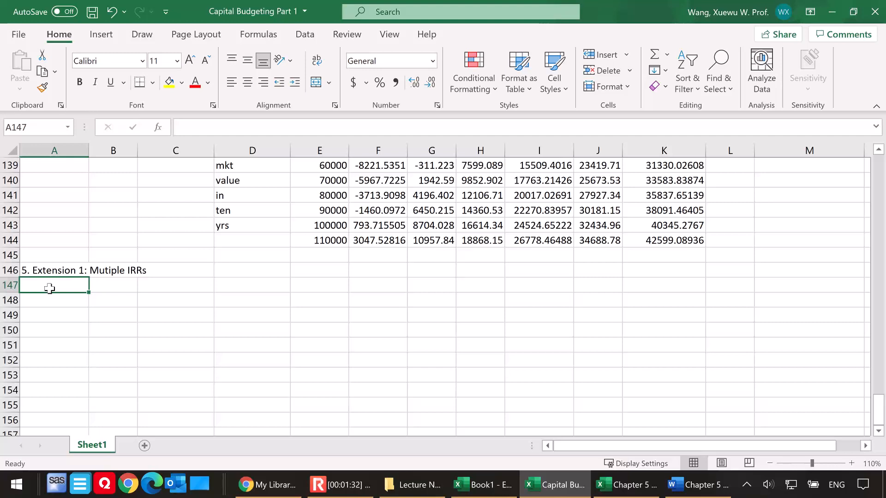
{"action": "type", "text": "Ex. 2 on "}
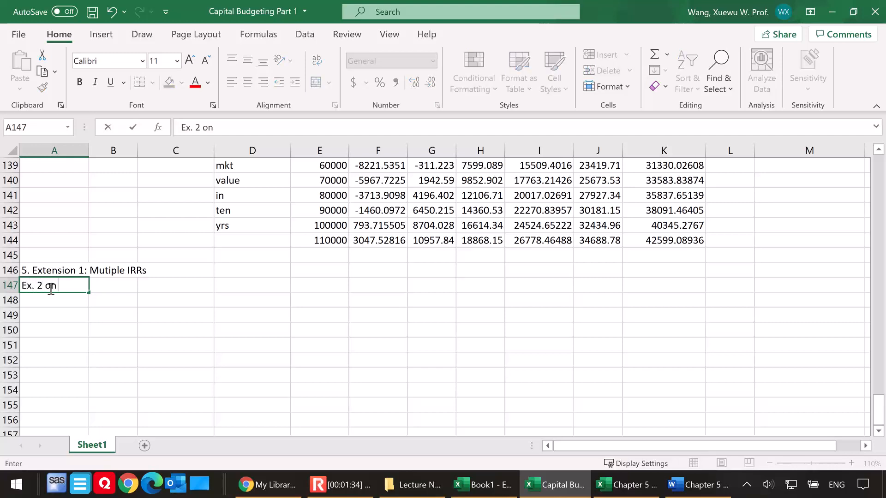
{"action": "type", "text": "LN"}
{"action": "left_click", "coordinate": [115, 290]}
{"action": "left_click", "coordinate": [115, 302]}
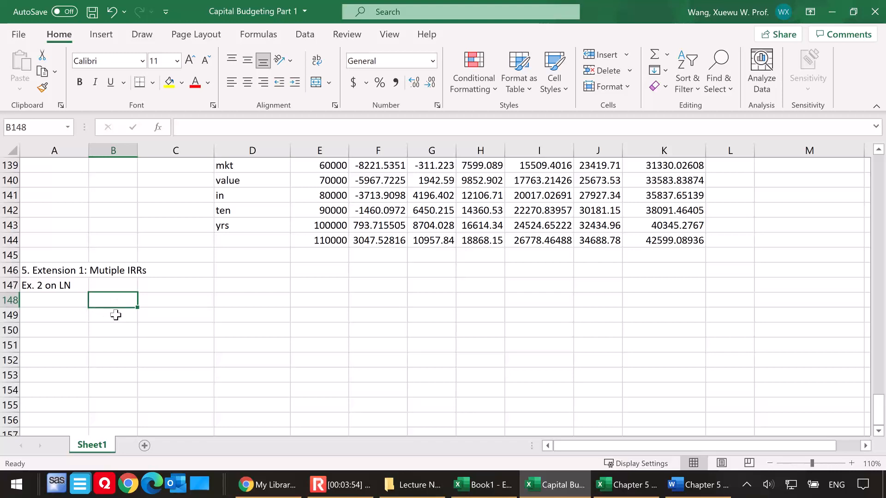
Enter the label "Setup" in cell A148
{"action": "left_click", "coordinate": [62, 303]}
{"action": "type", "text": "DSc"}
{"action": "key", "text": "BackSpace"}
{"action": "key", "text": "BackSpace"}
{"action": "key", "text": "BackSpace"}
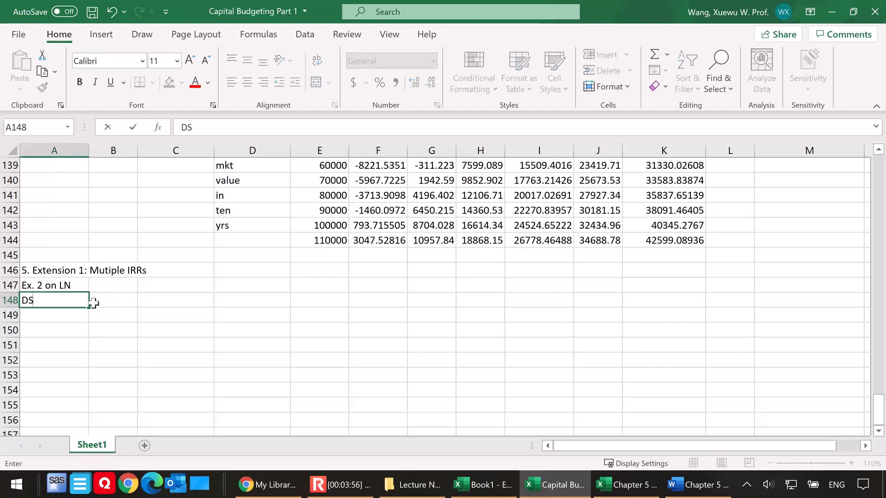
{"action": "type", "text": "DS"}
{"action": "key", "text": "BackSpace"}
{"action": "key", "text": "BackSpace"}
{"action": "type", "text": "Setup"}
Start a timeline in row 149 with the label "period" in B149 and 0 in C149
{"action": "left_click", "coordinate": [116, 316]}
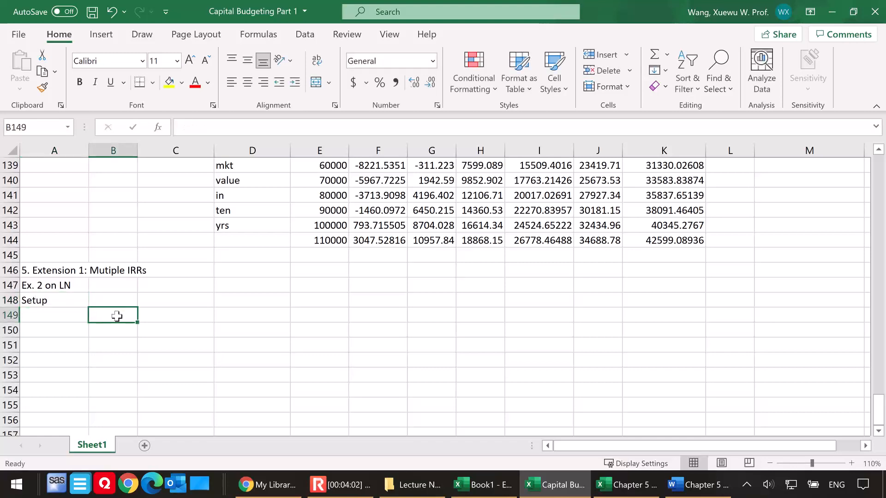
{"action": "type", "text": "period"}
{"action": "left_click", "coordinate": [166, 315]}
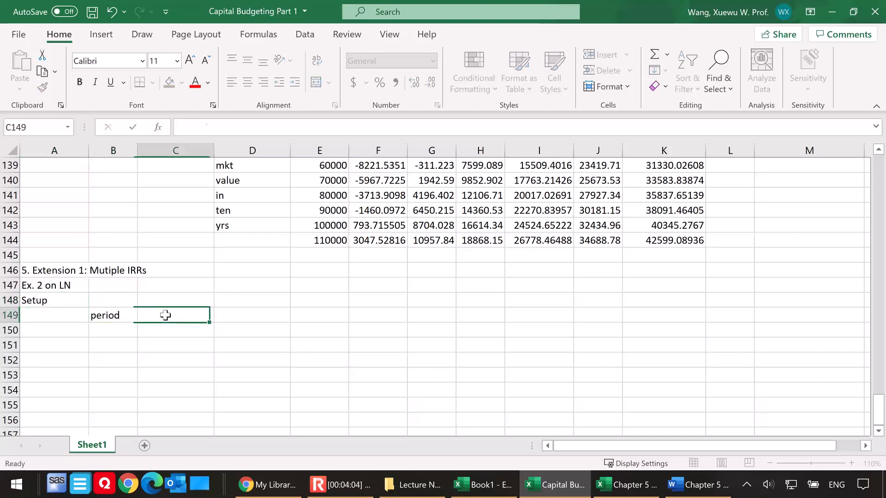
{"action": "type", "text": "0"}
Enter the formula =C149+1 in D149 and fill it across to H149 for periods 1 to 5
{"action": "left_click", "coordinate": [242, 312]}
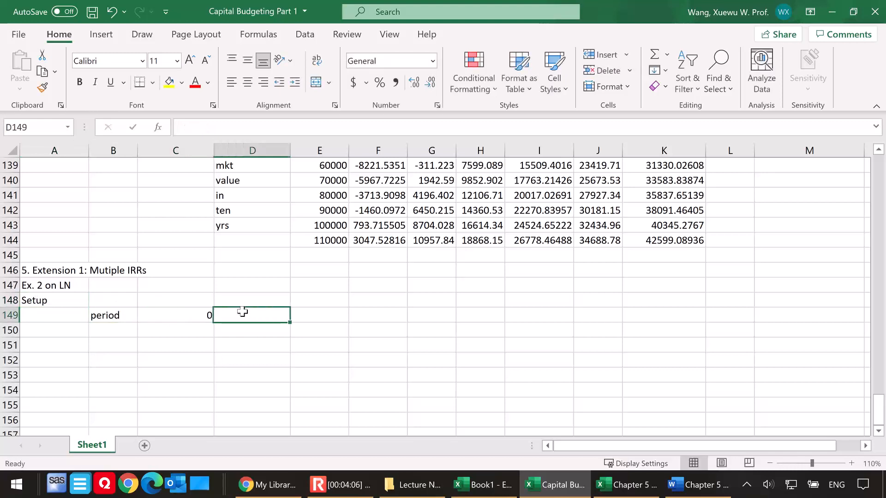
{"action": "type", "text": "="}
{"action": "left_click", "coordinate": [179, 314]}
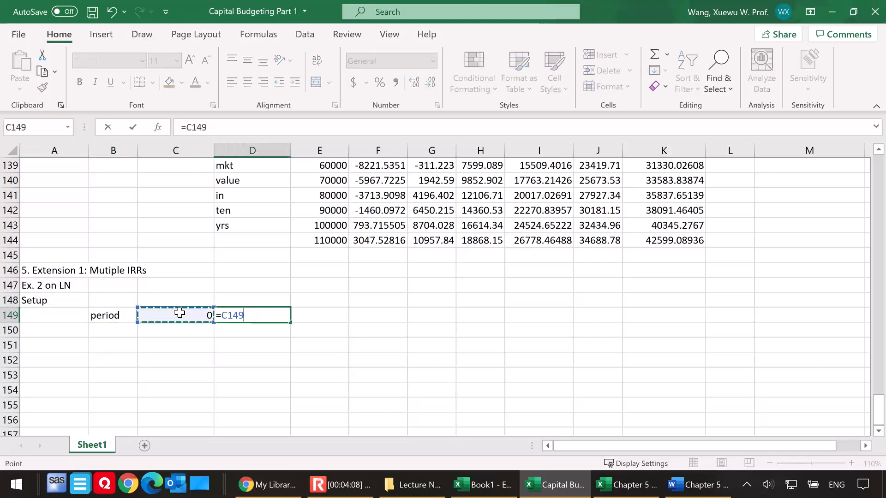
{"action": "type", "text": "+1"}
{"action": "key", "text": "Return"}
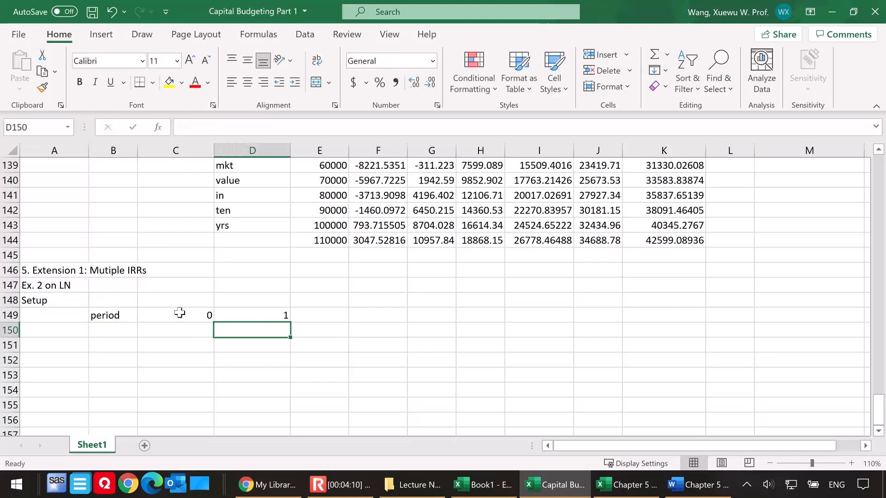
{"action": "left_click", "coordinate": [242, 313]}
{"action": "left_click_drag", "start_coordinate": [291, 323], "coordinate": [573, 321]}
{"action": "left_click", "coordinate": [547, 314]}
{"action": "key", "text": "Delete"}
Label cell B150 "CF per period" and widen column B to fit the text
{"action": "left_click", "coordinate": [119, 331]}
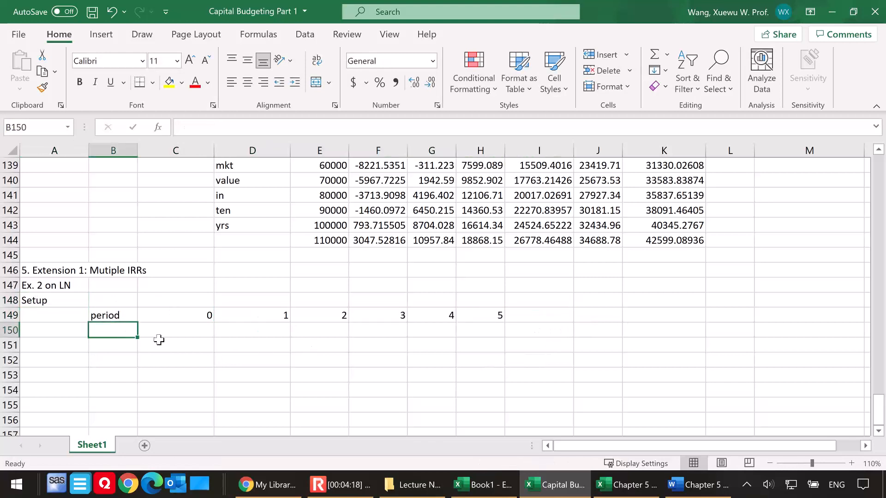
{"action": "type", "text": "CF per period"}
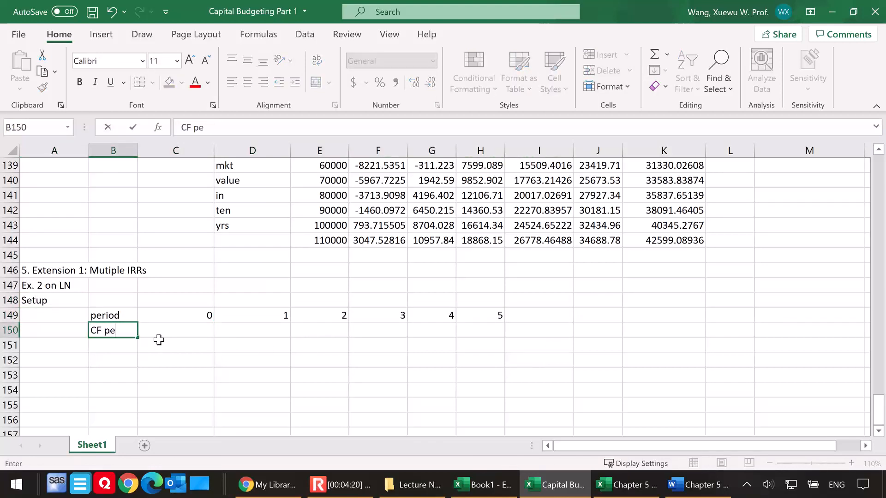
{"action": "left_click", "coordinate": [180, 346]}
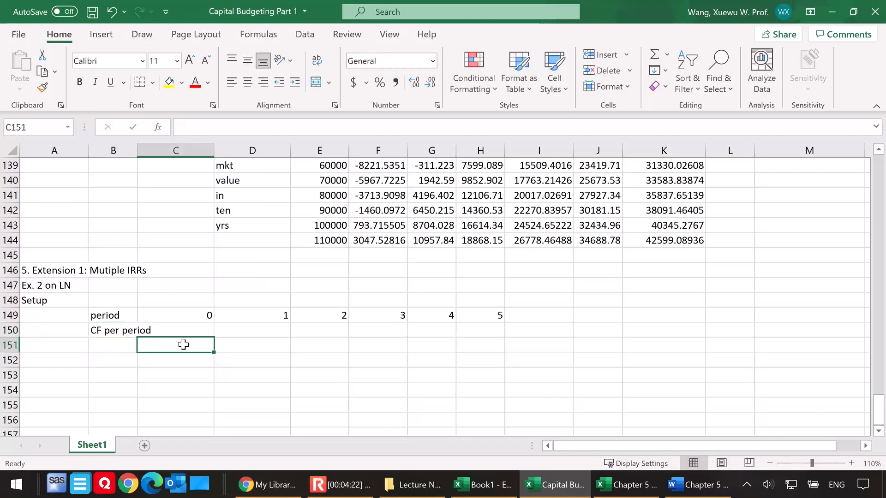
{"action": "left_click_drag", "start_coordinate": [141, 157], "coordinate": [172, 158]}
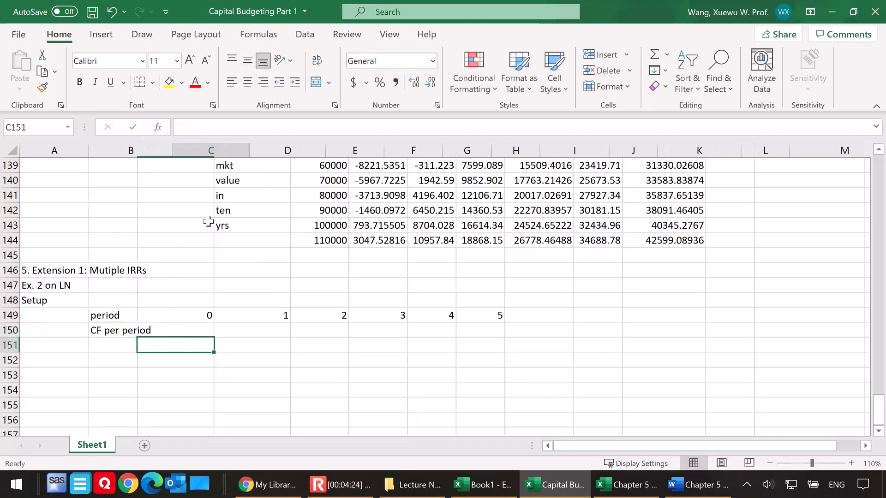
Enter the period 0 cash flow of -800000 in cell C150
{"action": "left_click", "coordinate": [213, 329]}
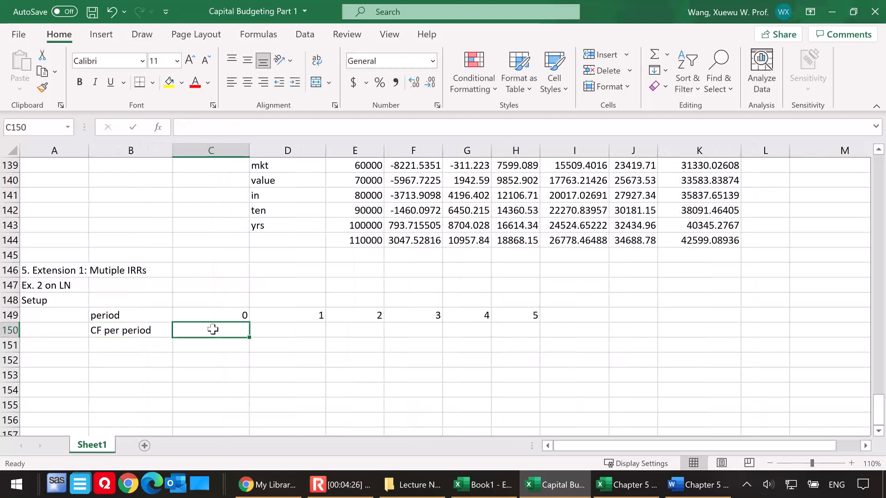
{"action": "type", "text": "-800"}
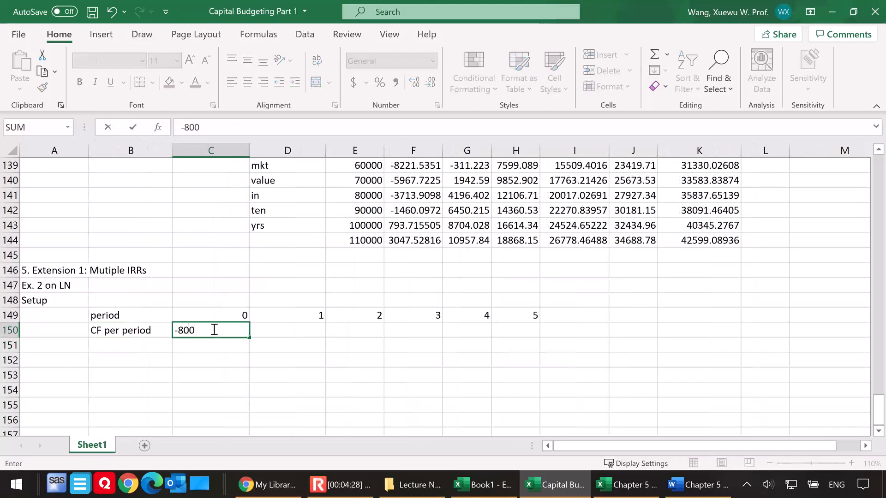
{"action": "type", "text": "000"}
{"action": "key", "text": "Return"}
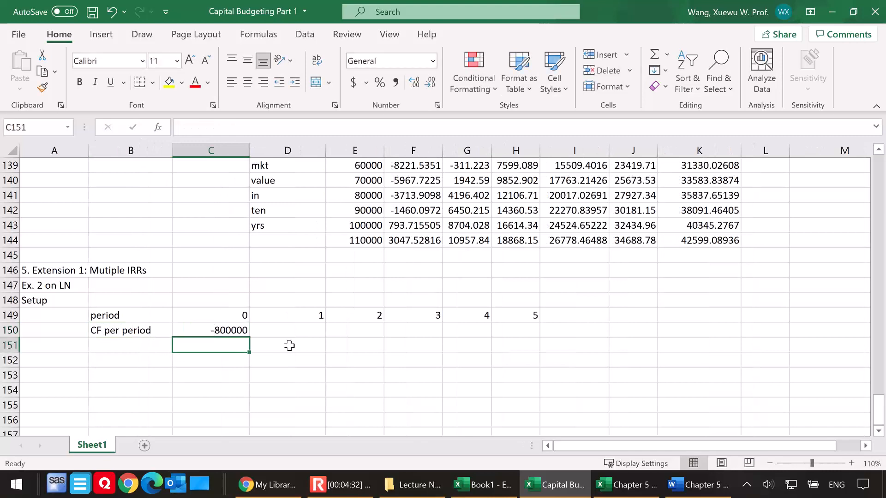
Enter a cash flow of 450000 in D150 and copy it across to H150 for periods 1 to 5
{"action": "left_click", "coordinate": [305, 330]}
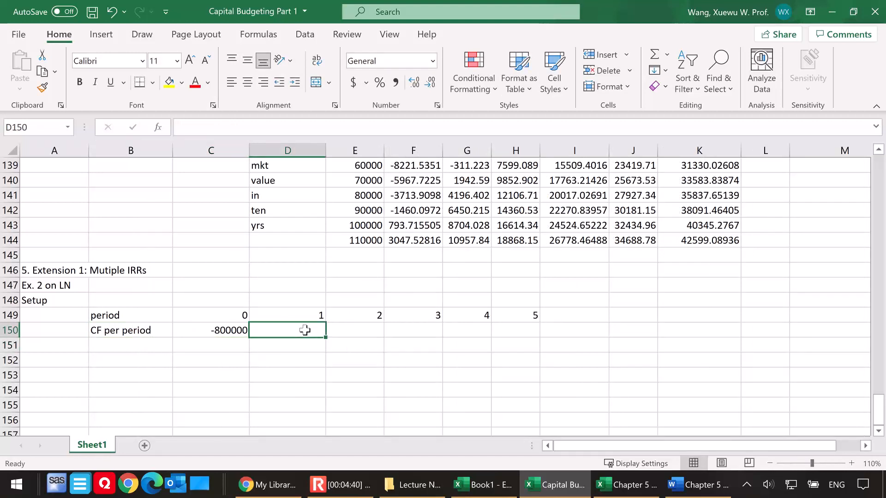
{"action": "type", "text": "450000"}
{"action": "key", "text": "Return"}
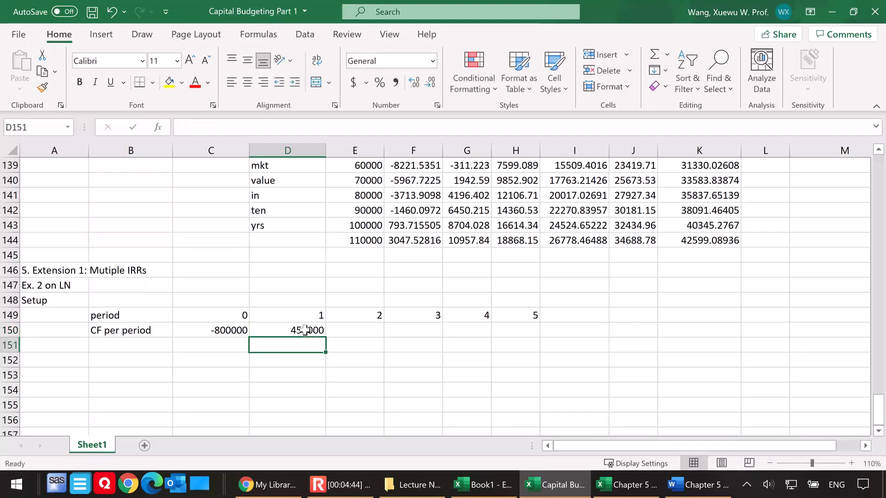
{"action": "left_click", "coordinate": [305, 330]}
{"action": "left_click_drag", "start_coordinate": [325, 337], "coordinate": [532, 340]}
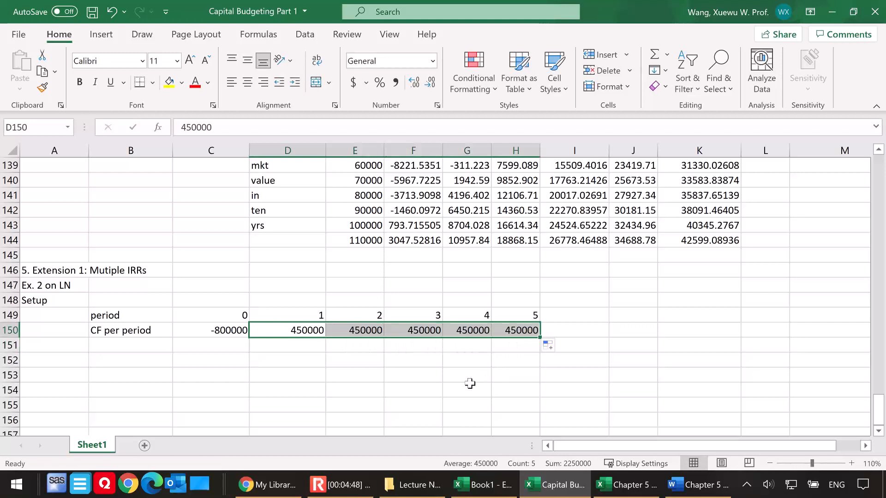
Extend the period row to 6 in I149 and enter a cash flow of -1500000 in I150
{"action": "left_click", "coordinate": [574, 316]}
{"action": "left_click", "coordinate": [526, 317]}
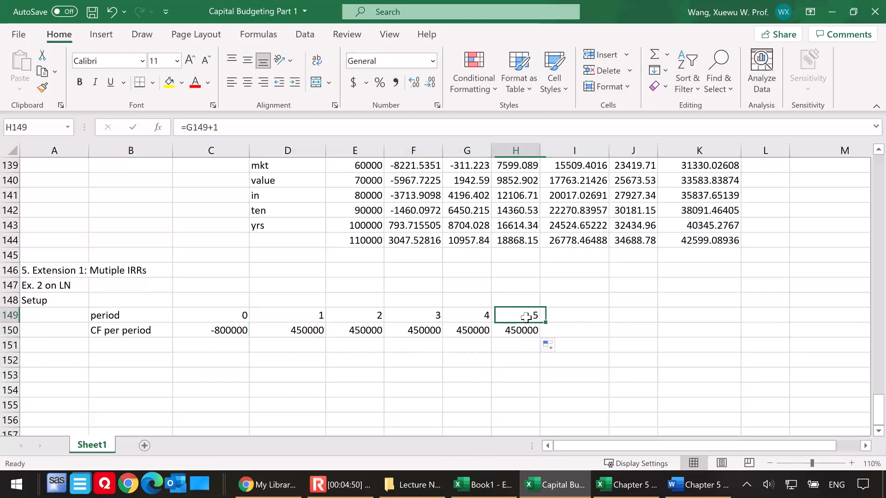
{"action": "left_click_drag", "start_coordinate": [545, 322], "coordinate": [595, 324]}
{"action": "left_click", "coordinate": [577, 335]}
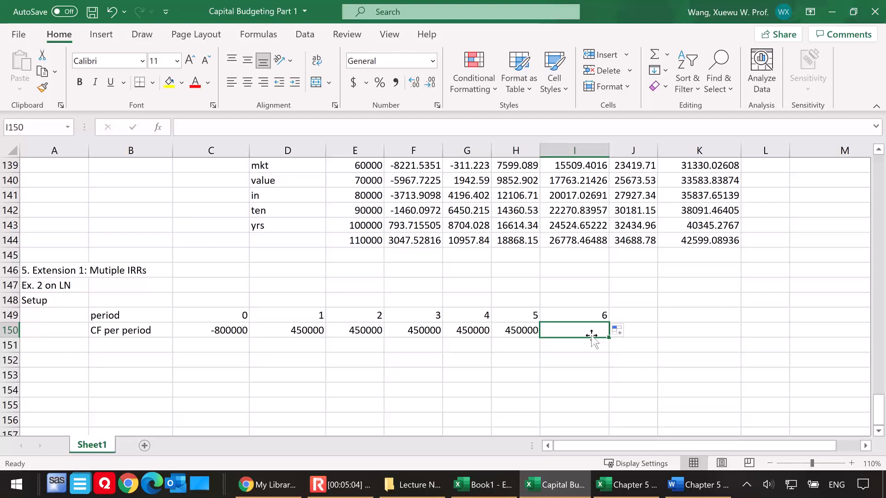
{"action": "type", "text": "-"}
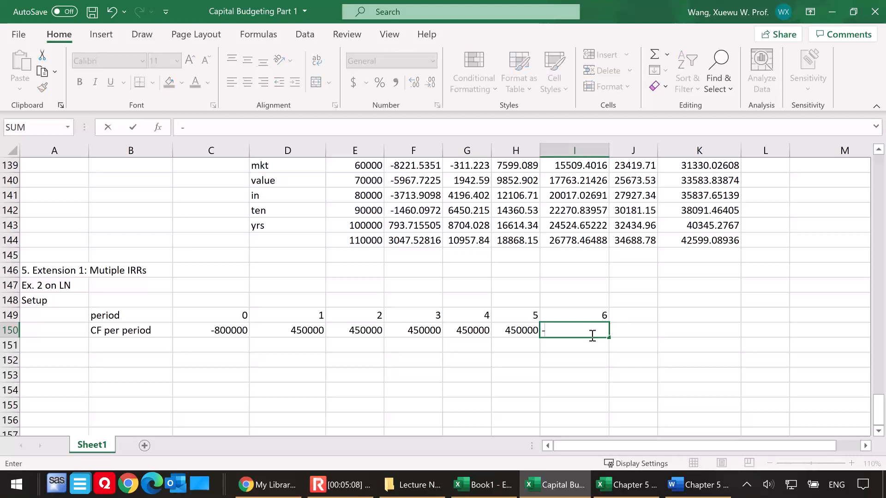
{"action": "type", "text": "1500000"}
{"action": "key", "text": "Return"}
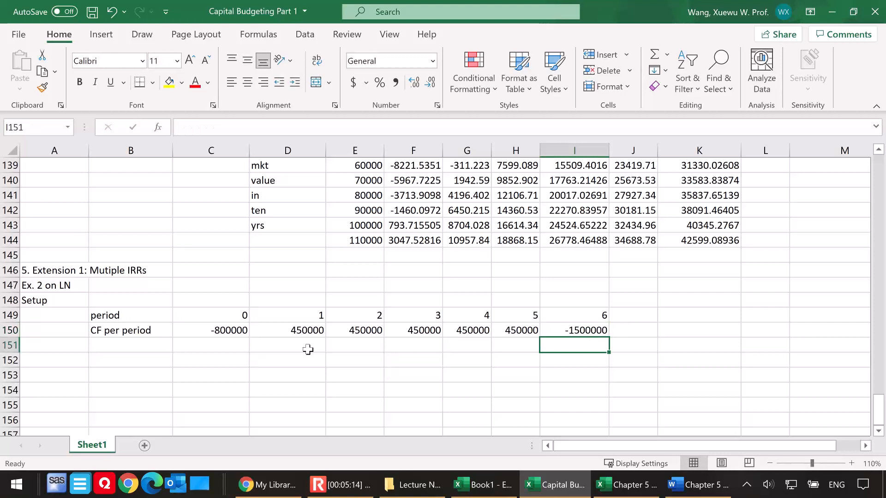
Enter the question "Q: how many IRRs?" in cell A152
{"action": "left_click", "coordinate": [134, 346]}
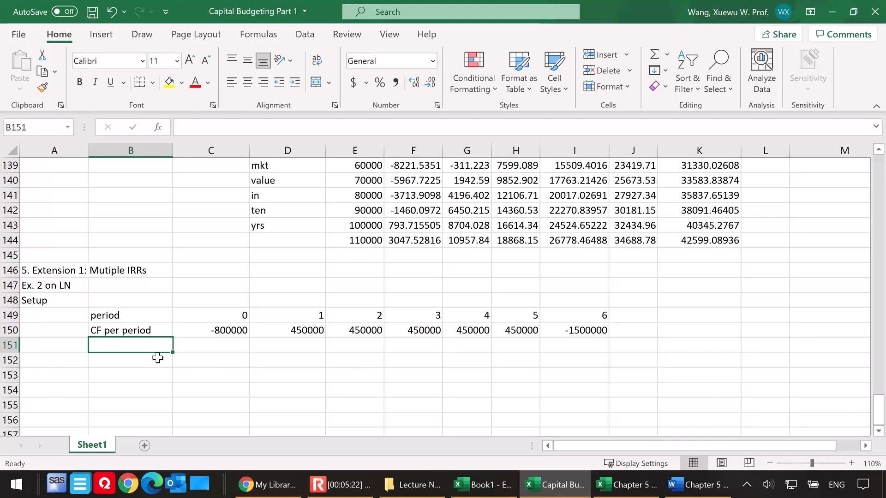
{"action": "left_click", "coordinate": [65, 359]}
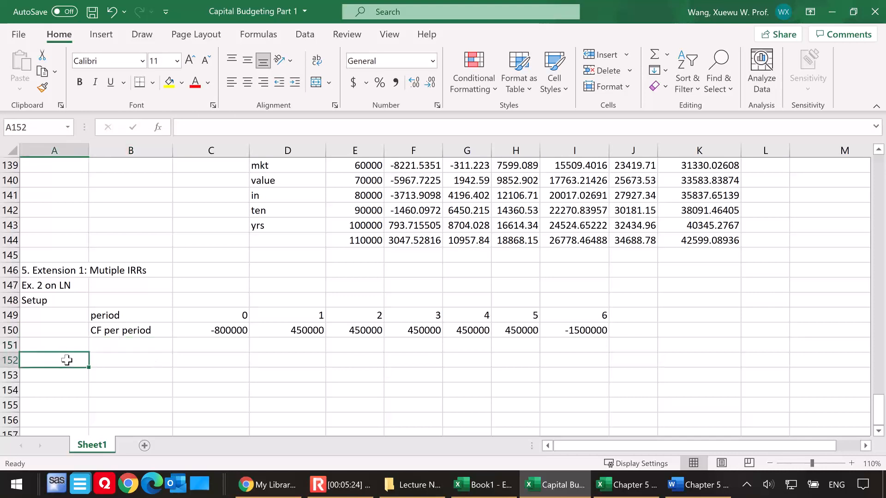
{"action": "type", "text": "Q: ho"}
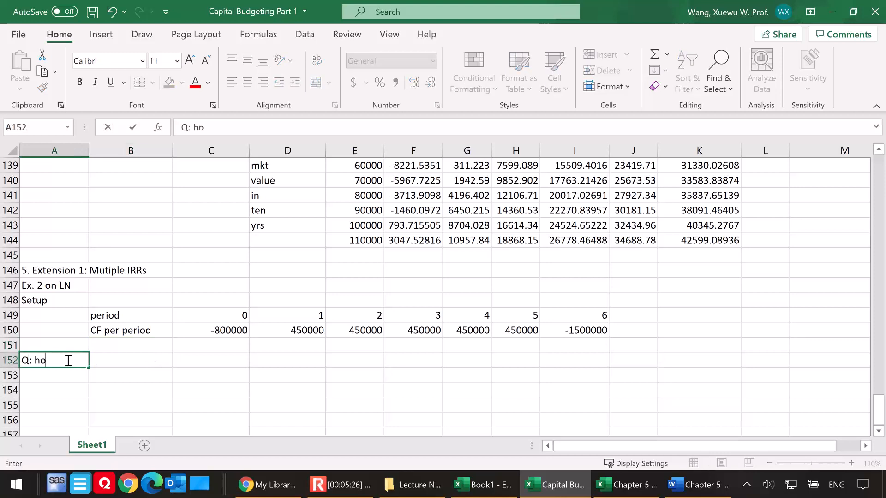
{"action": "type", "text": "w many IRRs"}
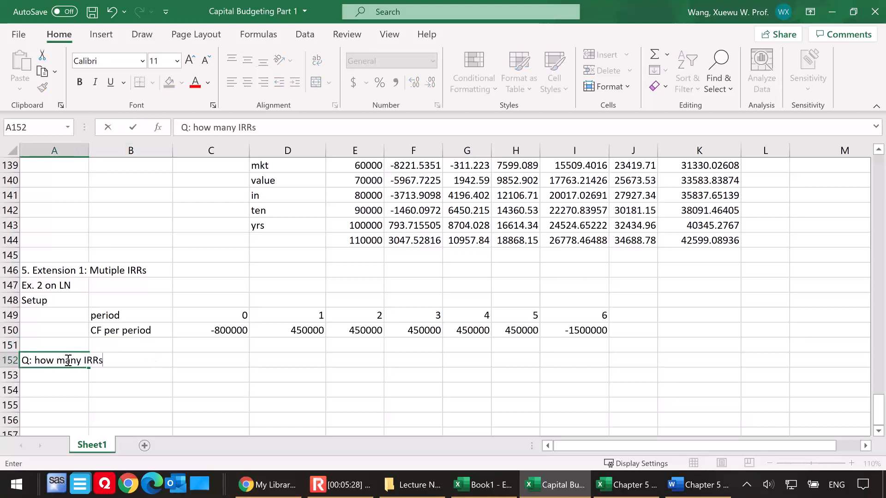
{"action": "type", "text": "?"}
Enter "Answer: in general, the number of IRRs = the number of times the CFs change signs." in cell A153
{"action": "left_click", "coordinate": [74, 374]}
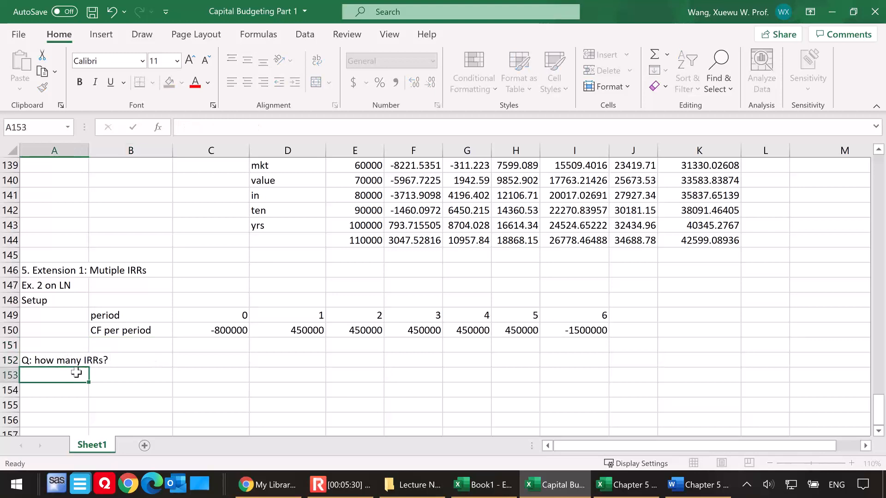
{"action": "type", "text": "Answer"}
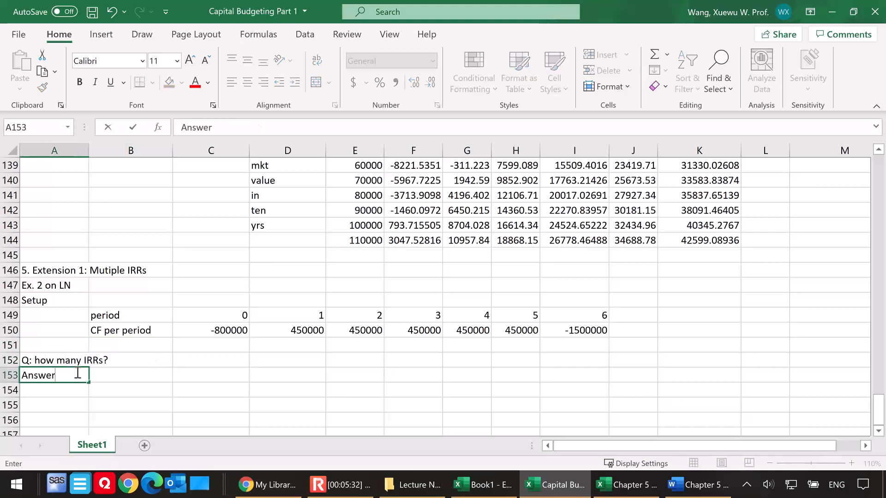
{"action": "type", "text": ": in general, "}
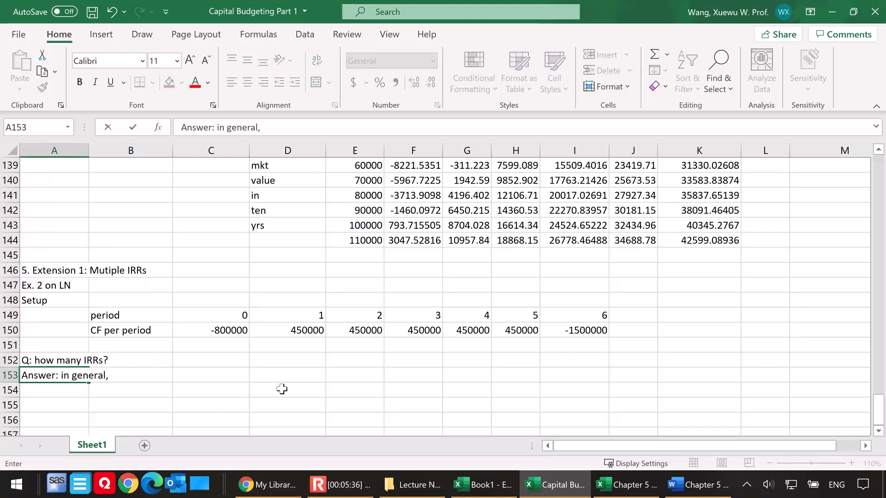
{"action": "type", "text": "the number of IRRs you"}
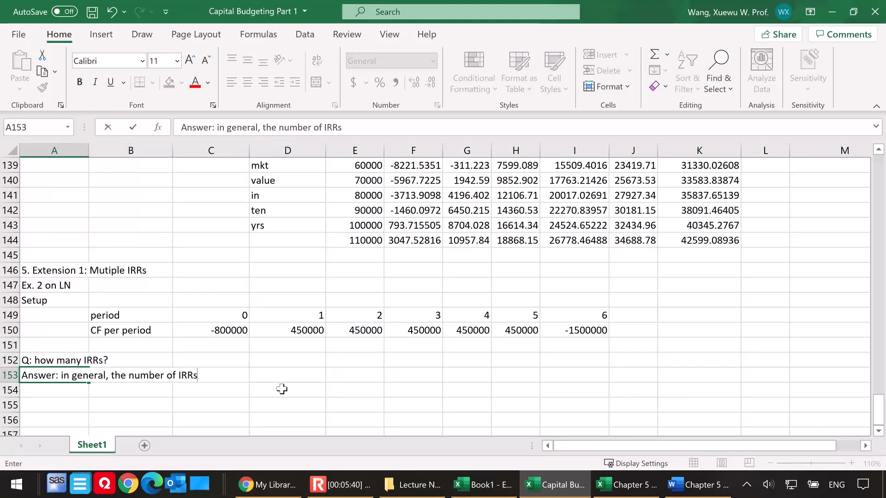
{"action": "key", "text": "BackSpace"}
{"action": "key", "text": "BackSpace"}
{"action": "key", "text": "BackSpace"}
{"action": "key", "text": "BackSpace"}
{"action": "type", "text": "= the numb"}
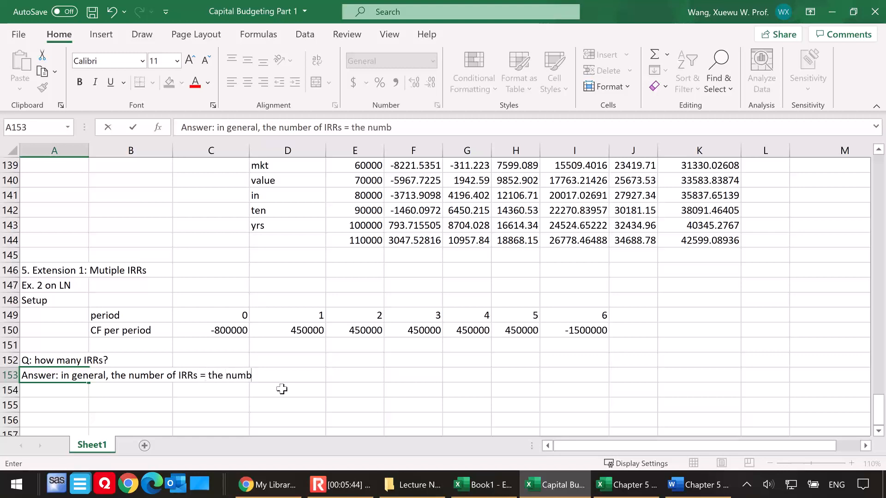
{"action": "type", "text": "er of time s the CFs change signes"}
{"action": "key", "text": "BackSpace"}
{"action": "key", "text": "BackSpace"}
{"action": "type", "text": "s."}
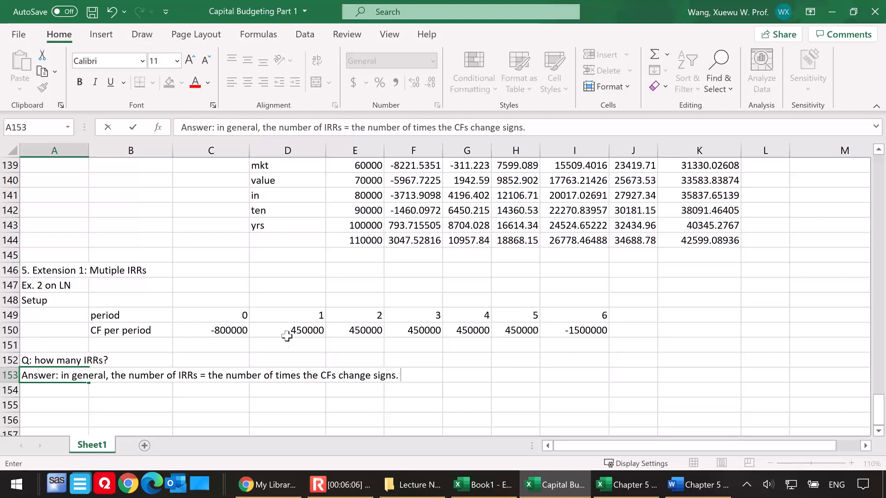
Check the sign changes across C150:I150 and enter "this is known as the flip-flop project. CFs change sign twice." in B154
{"action": "left_click", "coordinate": [220, 332]}
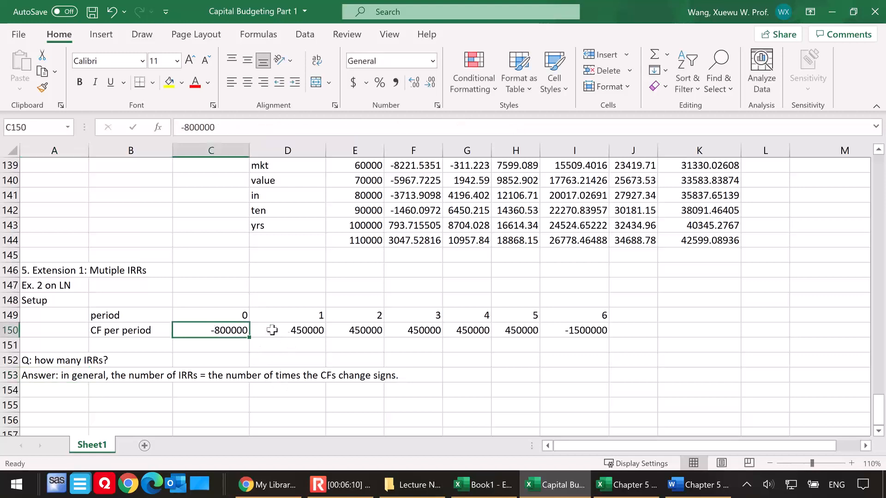
{"action": "left_click_drag", "start_coordinate": [230, 330], "coordinate": [431, 330]}
{"action": "left_click", "coordinate": [287, 331]}
{"action": "left_click_drag", "start_coordinate": [287, 332], "coordinate": [519, 332]}
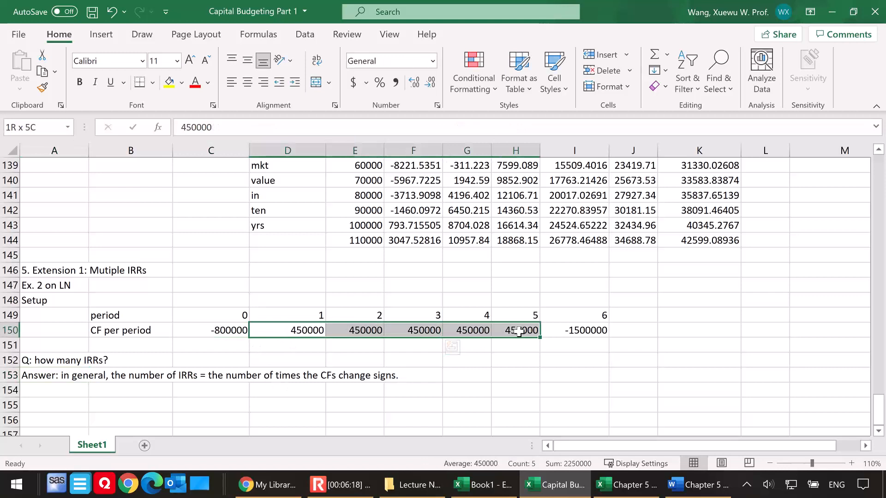
{"action": "left_click_drag", "start_coordinate": [519, 331], "coordinate": [569, 332]}
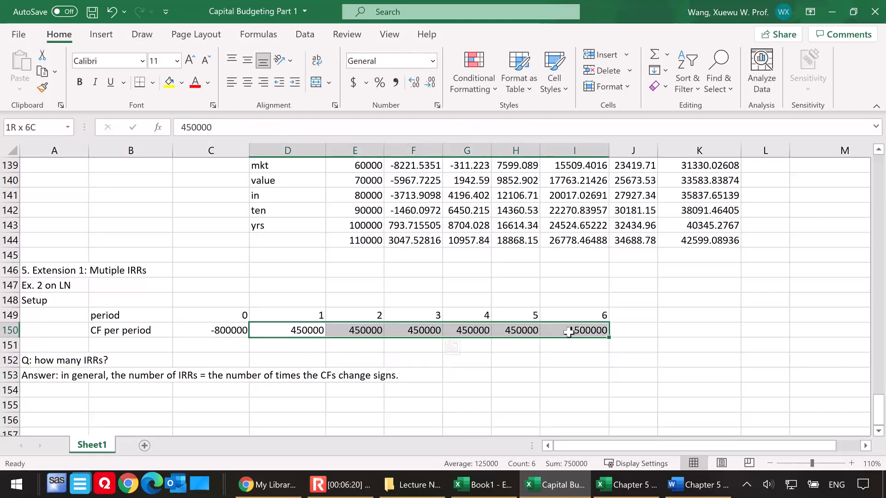
{"action": "left_click", "coordinate": [129, 392]}
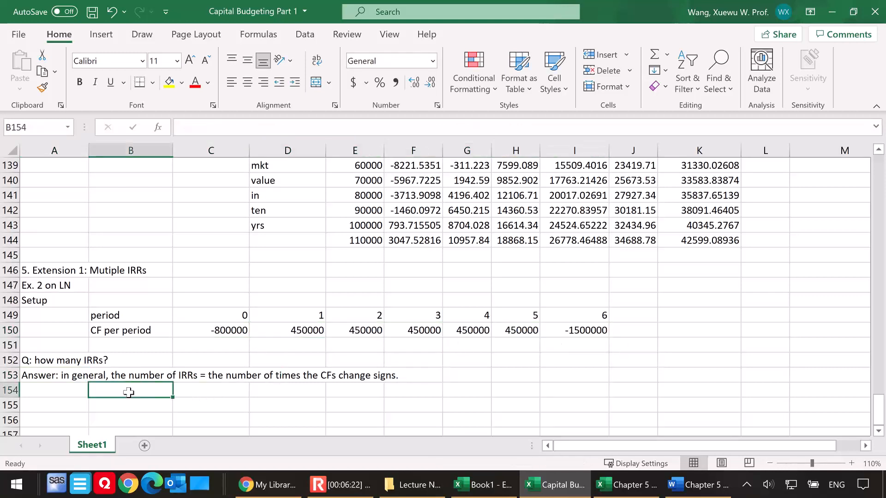
{"action": "type", "text": "this is know"}
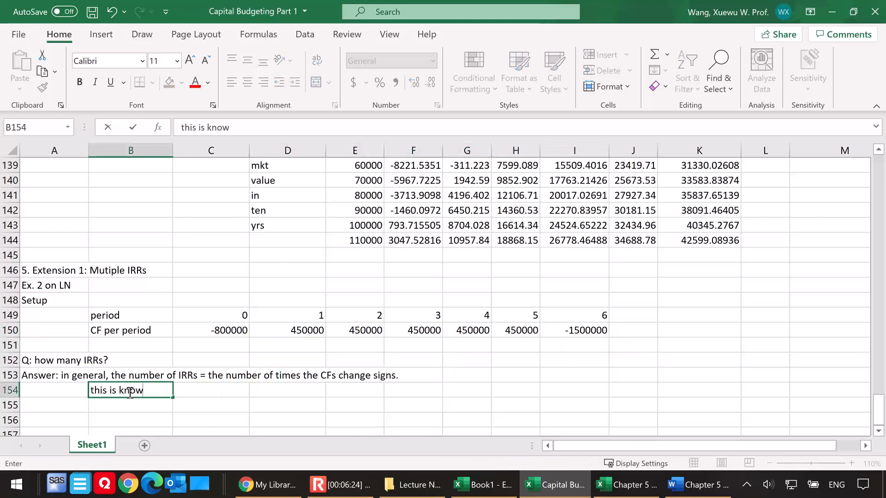
{"action": "type", "text": "n as the fli"}
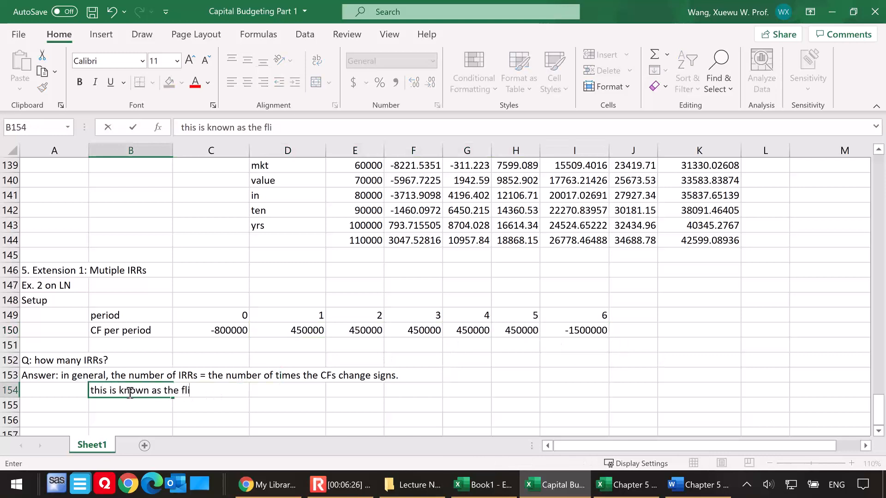
{"action": "type", "text": "p-flop pro"}
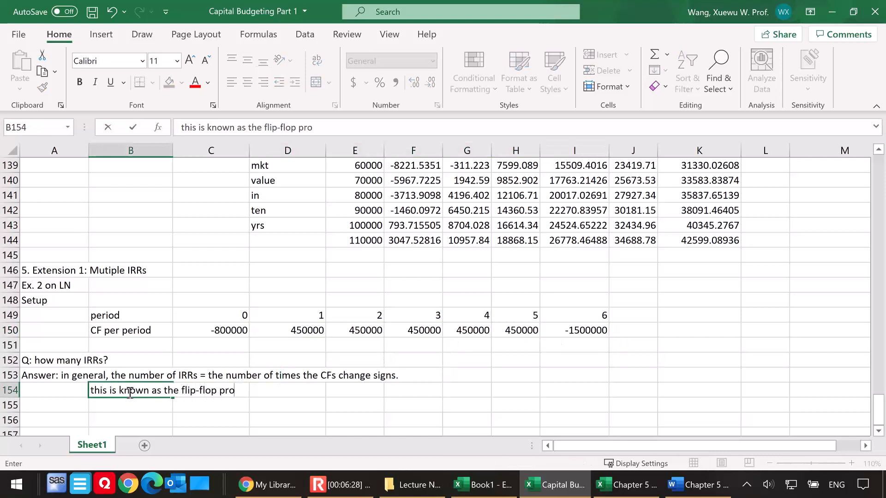
{"action": "type", "text": "ject. CFs change sign twice."}
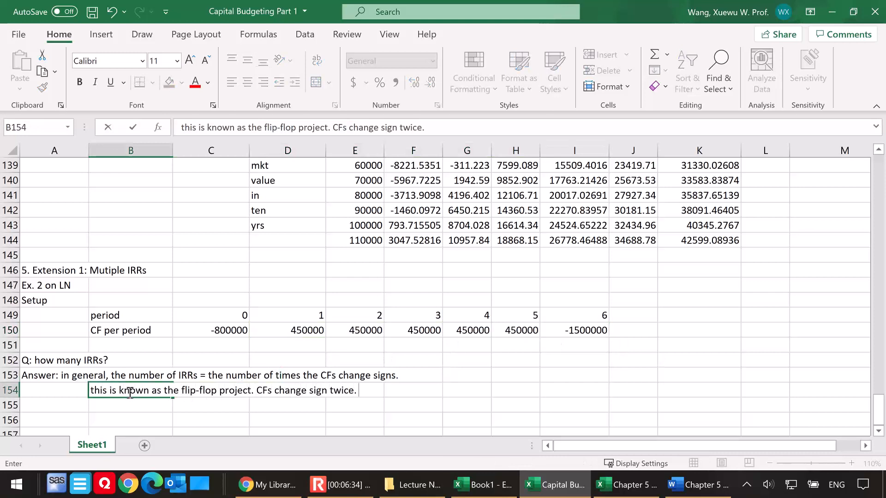
Enter the labels "IRR 1" in cell B155 and "IRR 2" in cell B156
{"action": "scroll", "coordinate": [191, 338], "scroll_direction": "down", "scroll_amount": 1}
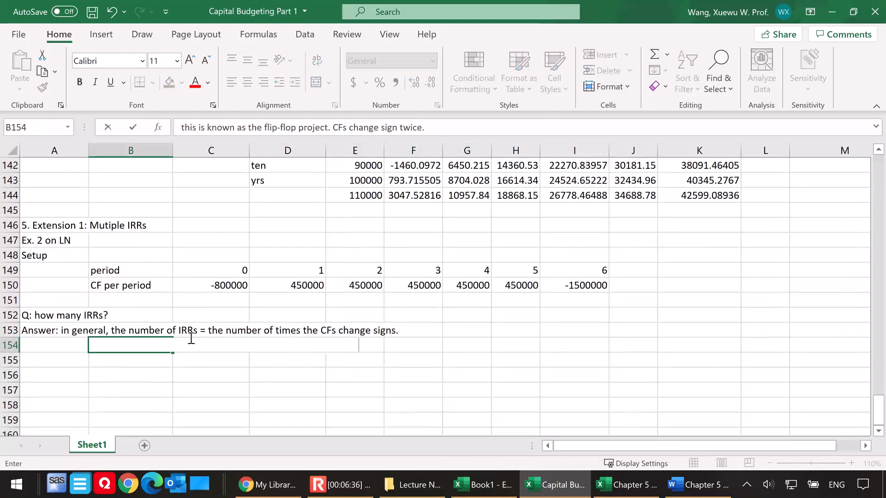
{"action": "left_click", "coordinate": [104, 365]}
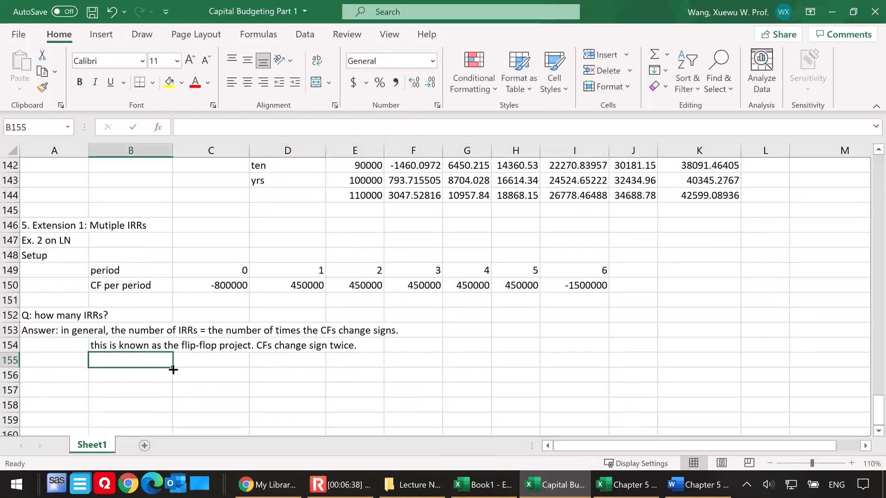
{"action": "type", "text": "IRR"}
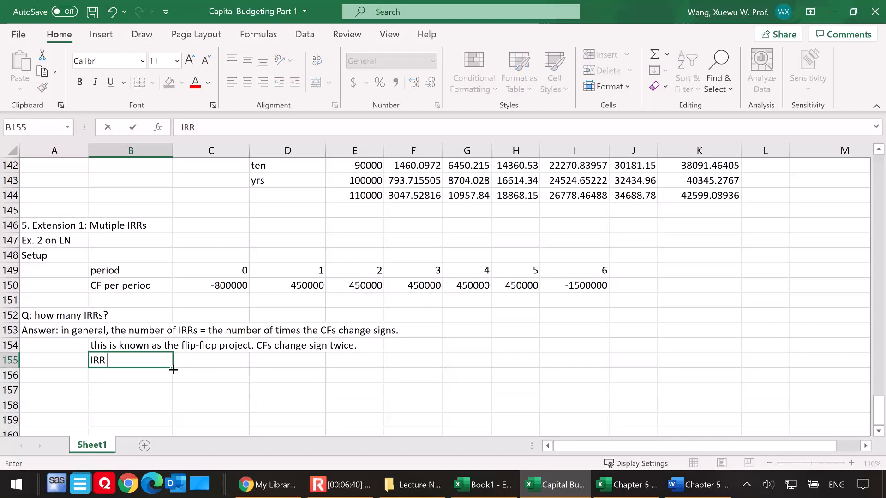
{"action": "type", "text": " 1"}
{"action": "left_click", "coordinate": [145, 372]}
{"action": "type", "text": "IRR 2"}
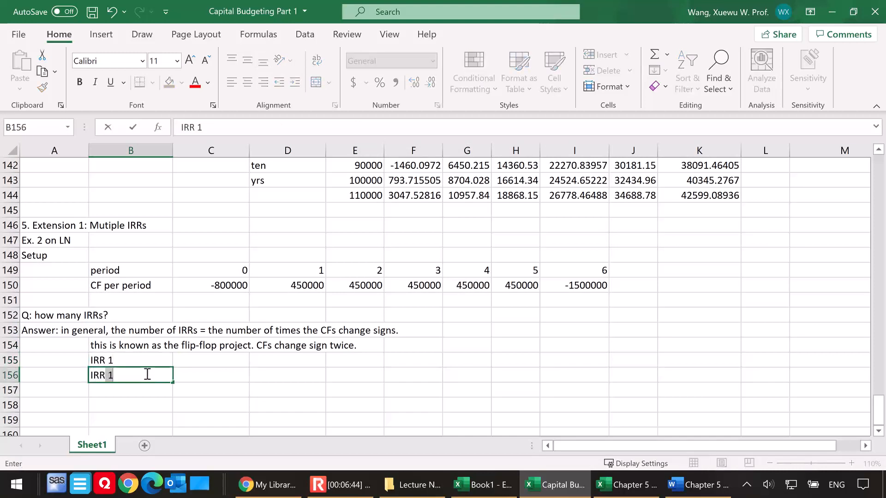
Calculate the first IRR in C155 from the cash flows C150:I150 with a guess of 3%
{"action": "left_click", "coordinate": [191, 359]}
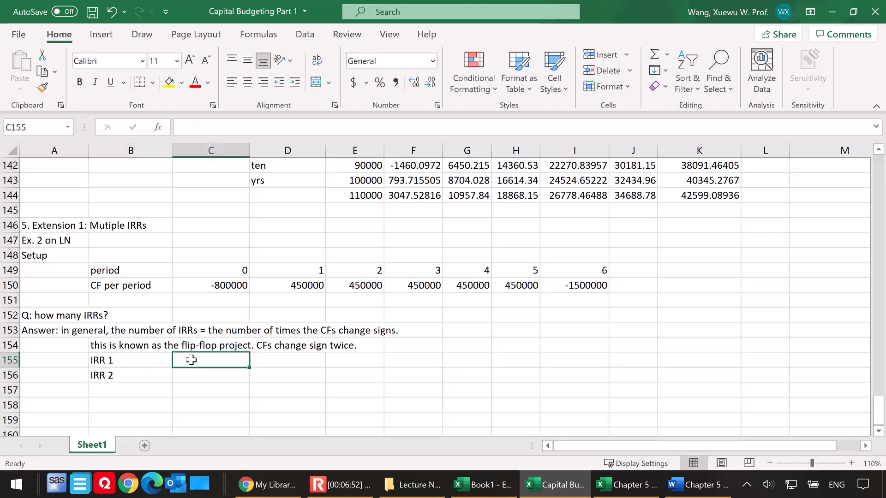
{"action": "type", "text": "=irr*"}
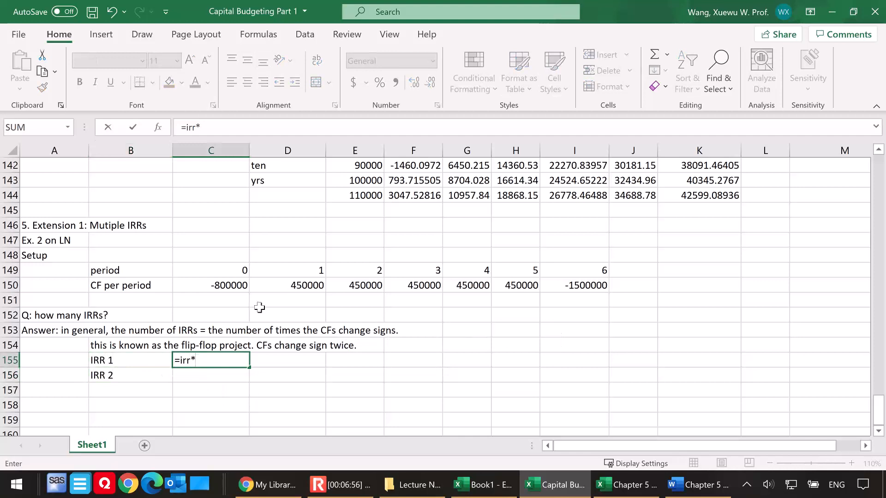
{"action": "left_click", "coordinate": [226, 285]}
{"action": "left_click_drag", "start_coordinate": [226, 285], "coordinate": [597, 287]}
{"action": "type", "text": ","}
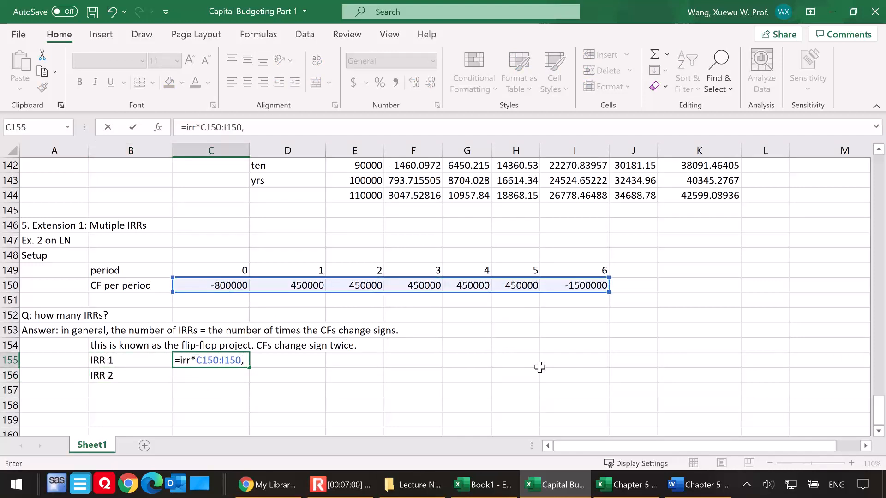
{"action": "left_click", "coordinate": [196, 361]}
{"action": "key", "text": "BackSpace"}
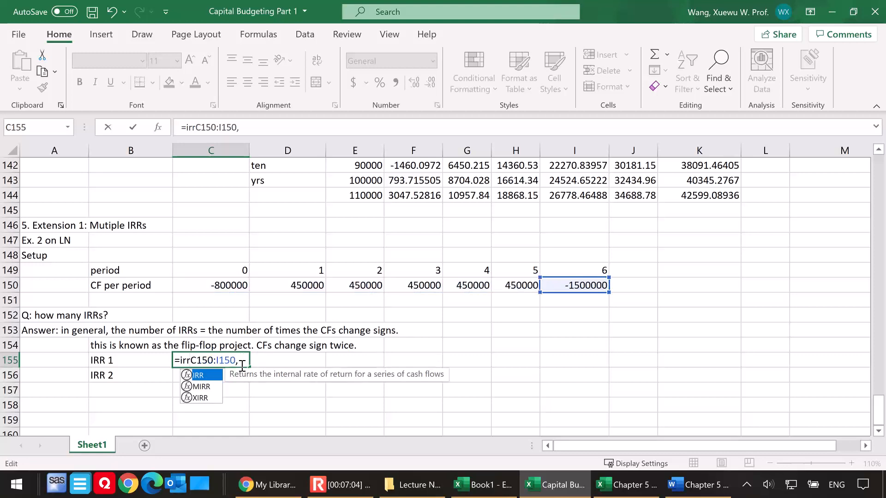
{"action": "type", "text": "("}
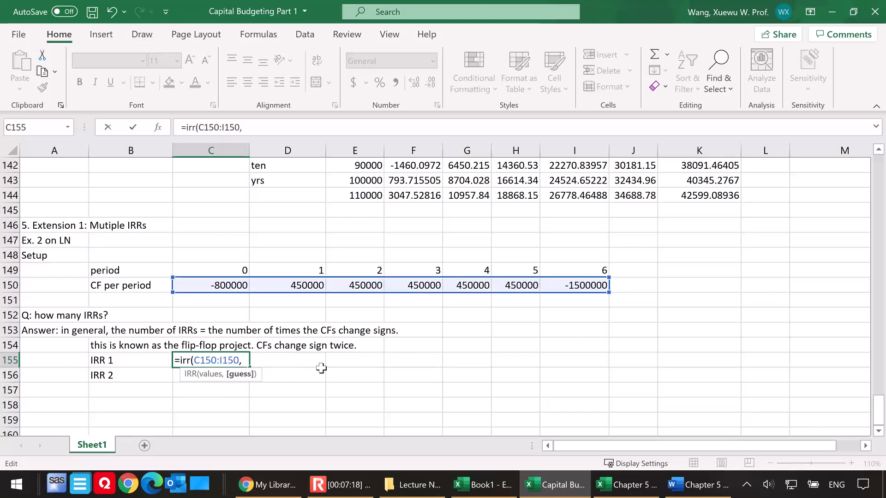
{"action": "type", "text": "3%)"}
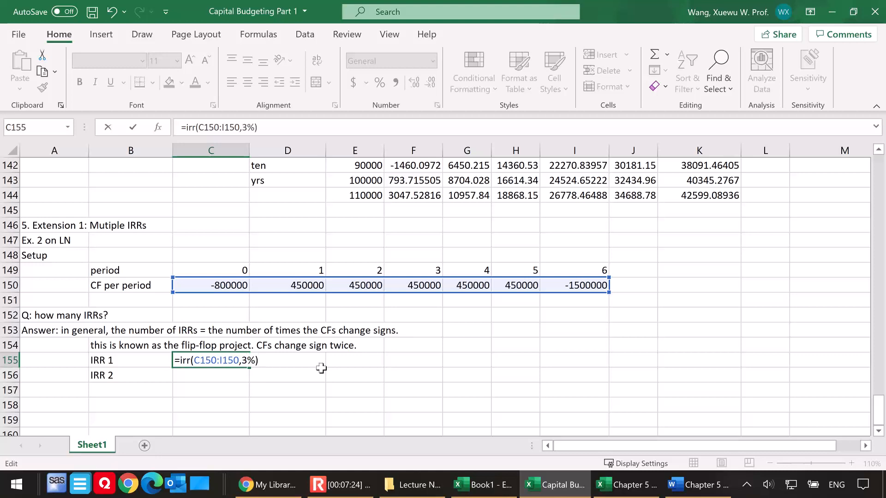
{"action": "key", "text": "Return"}
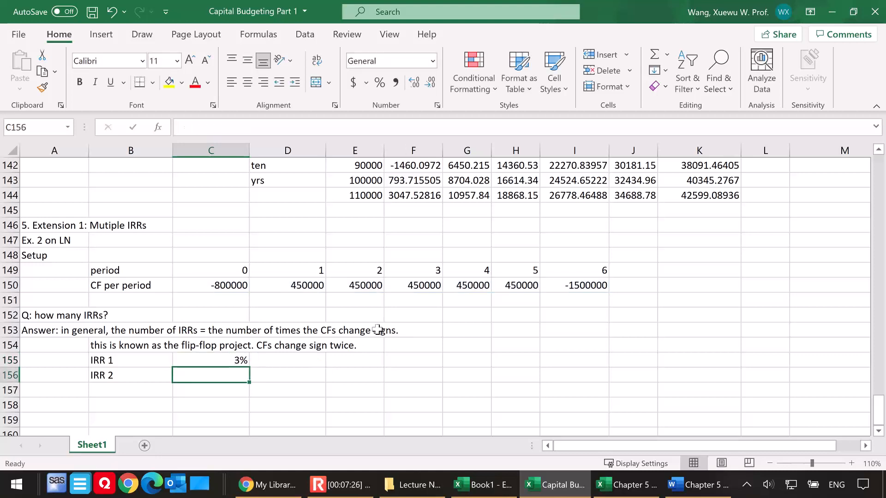
Format the first IRR in C155 to show two decimal places
{"action": "left_click", "coordinate": [205, 362]}
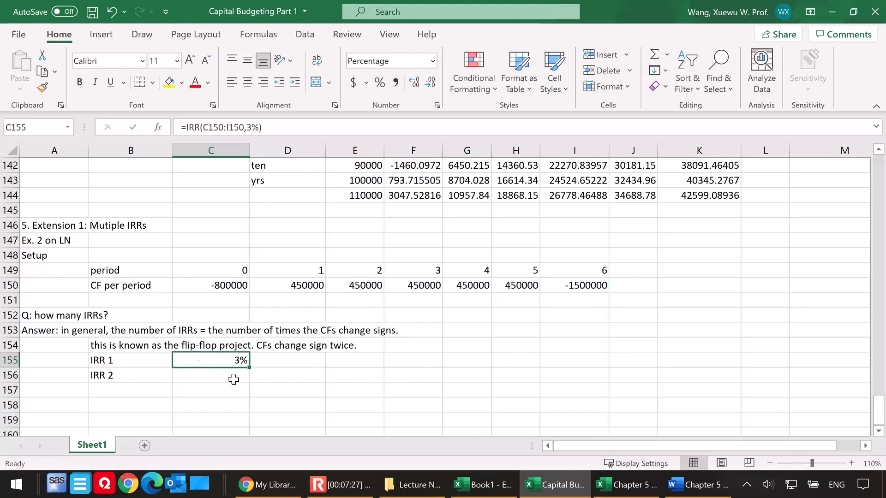
{"action": "double_click", "coordinate": [413, 86]}
{"action": "left_click", "coordinate": [414, 87]}
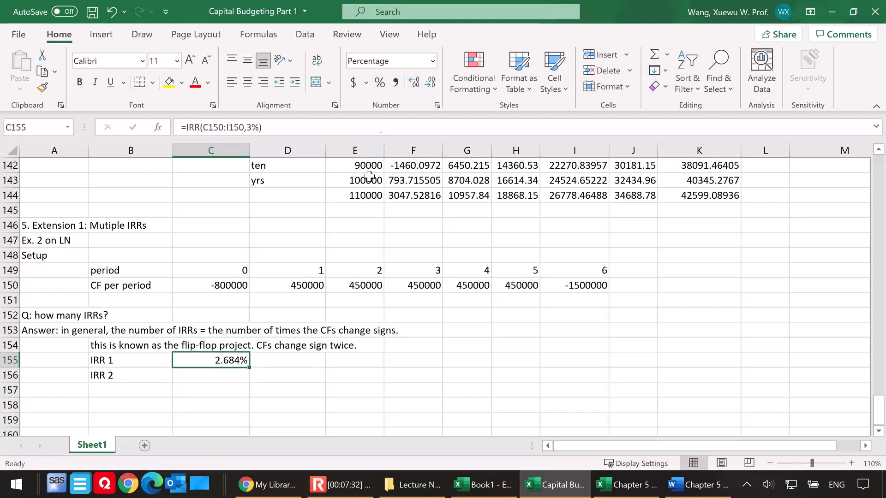
{"action": "left_click", "coordinate": [430, 84]}
Calculate the second IRR in C156 from the cash flows C150:I150 with a guess of 20%
{"action": "left_click", "coordinate": [218, 378]}
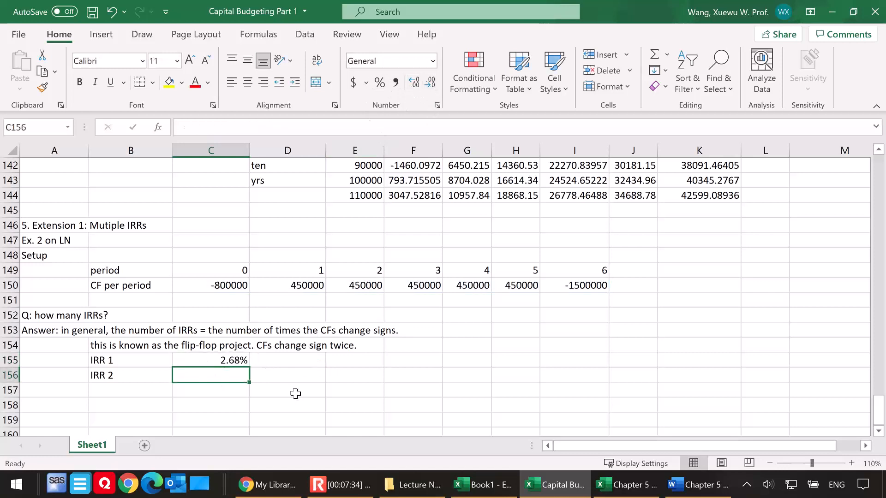
{"action": "type", "text": "=irr("}
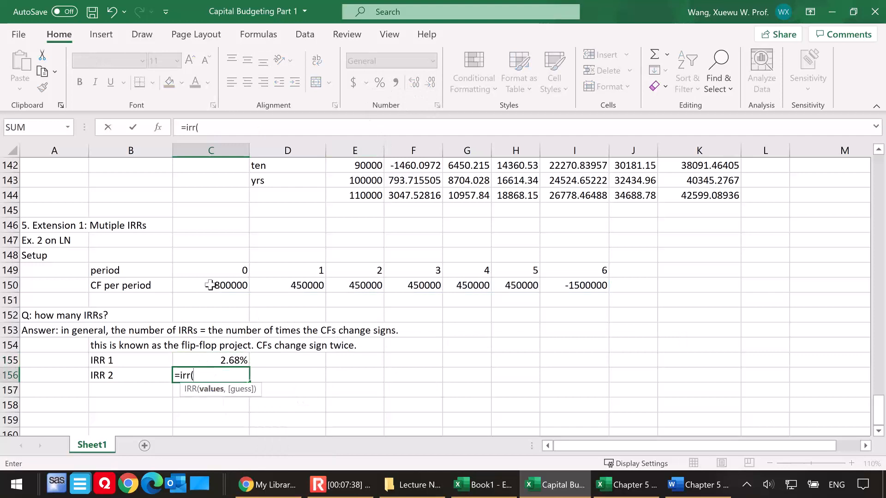
{"action": "left_click_drag", "start_coordinate": [210, 285], "coordinate": [557, 289]}
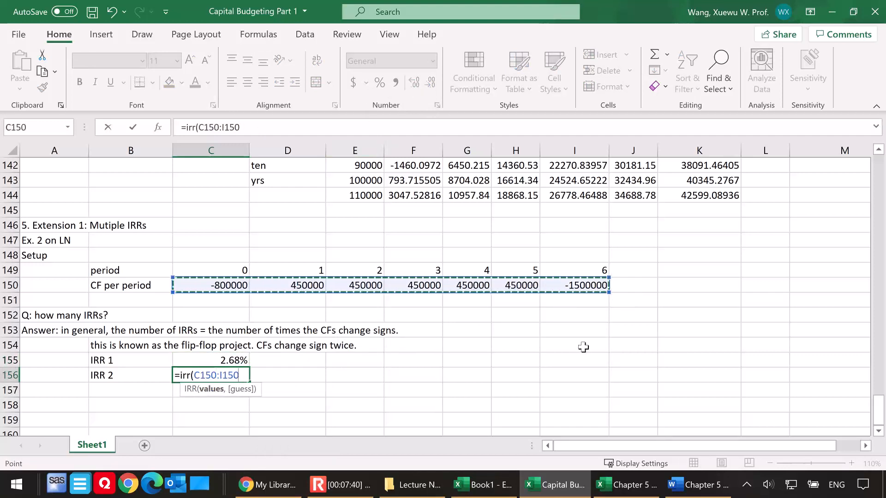
{"action": "type", "text": ","}
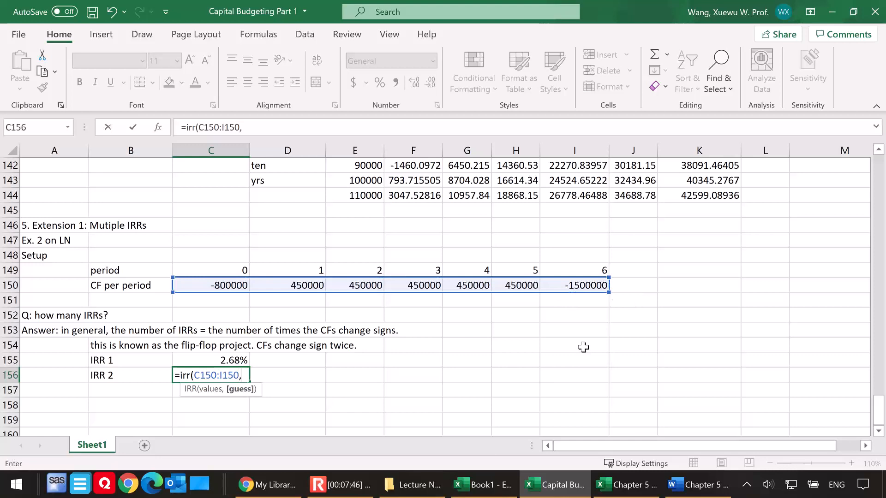
{"action": "type", "text": "20%)"}
{"action": "key", "text": "Return"}
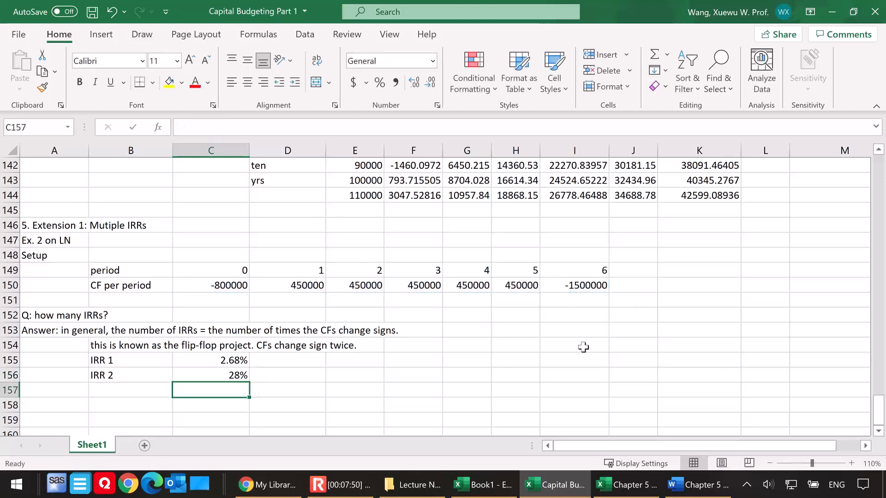
Format the second IRR in C156 to show two decimal places
{"action": "left_click", "coordinate": [196, 379]}
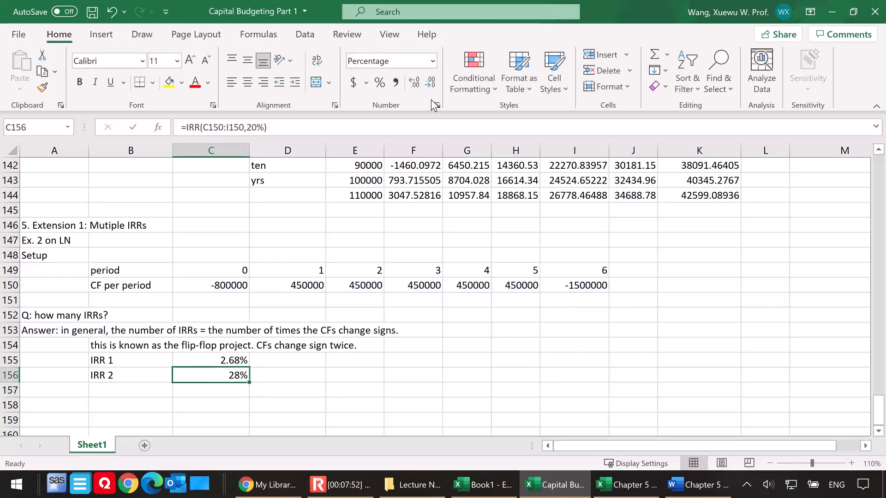
{"action": "left_click", "coordinate": [416, 84]}
{"action": "left_click", "coordinate": [417, 84]}
{"action": "scroll", "coordinate": [310, 401], "scroll_direction": "down", "scroll_amount": 1}
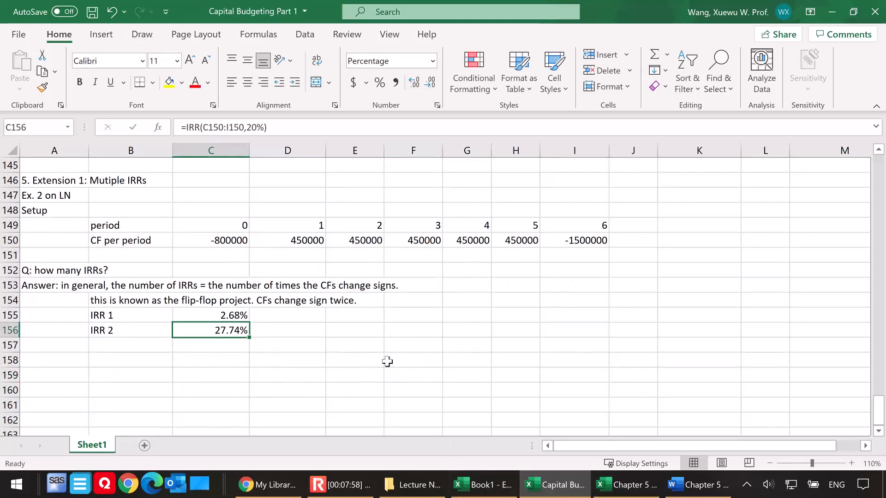
{"action": "left_click", "coordinate": [313, 333]}
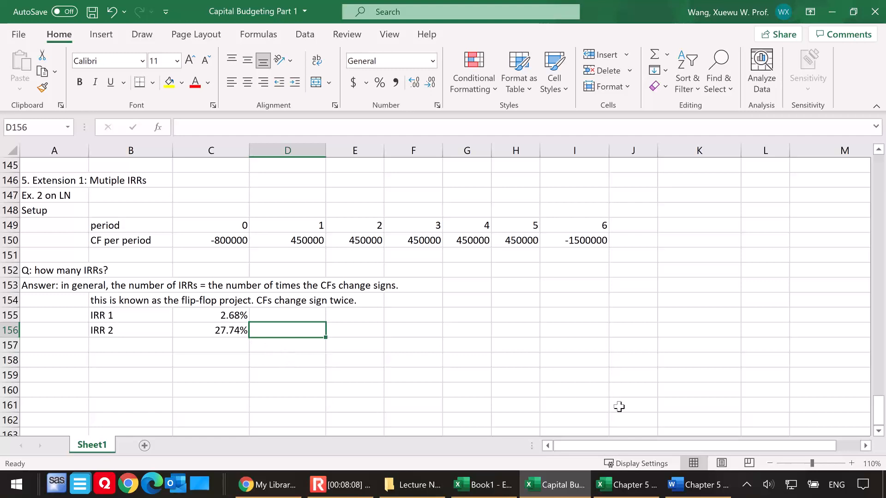
Start a note in A158 reading "To examine the number of IRRs, we can plot the NPV against different discount rates"
{"action": "left_click", "coordinate": [628, 484]}
{"action": "left_click", "coordinate": [73, 359]}
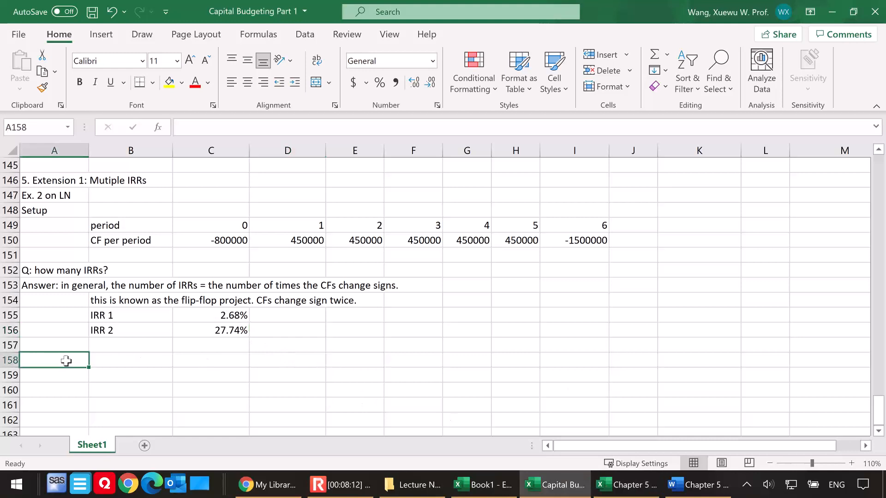
{"action": "type", "text": "To e"}
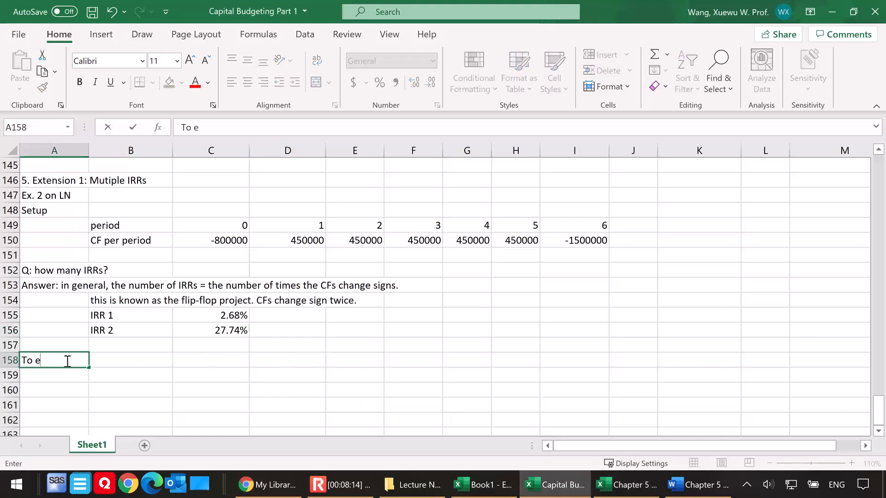
{"action": "type", "text": "xamine the numb"}
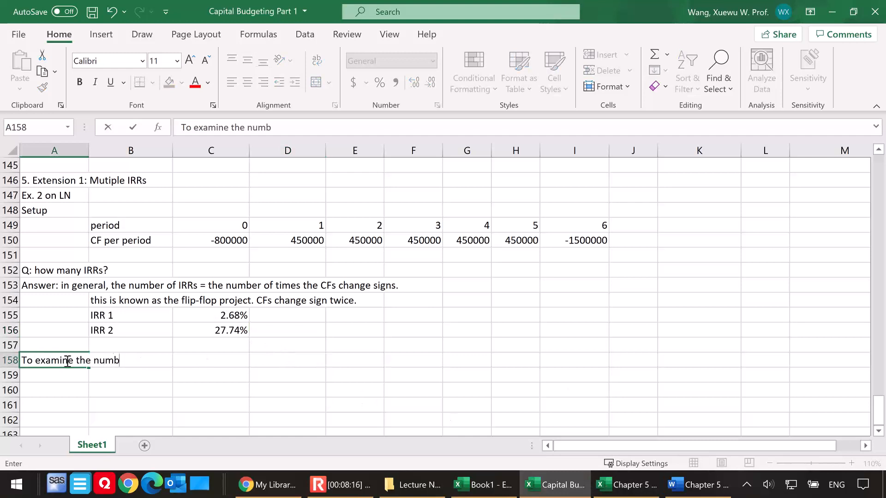
{"action": "type", "text": "er of IRRs, we can "}
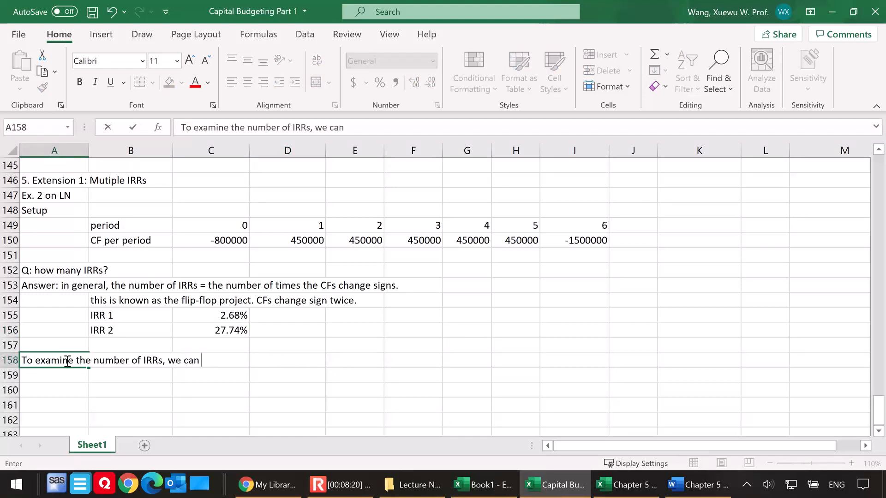
{"action": "type", "text": "plot the NPV"}
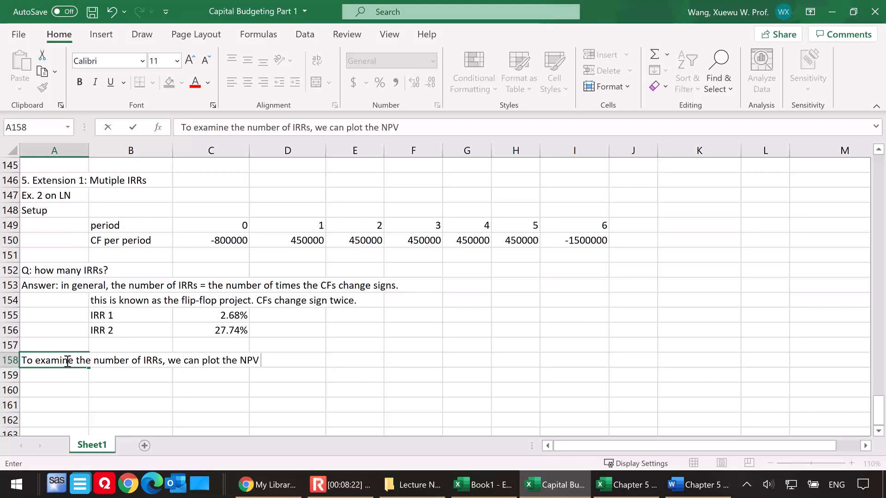
{"action": "type", "text": " against different d"}
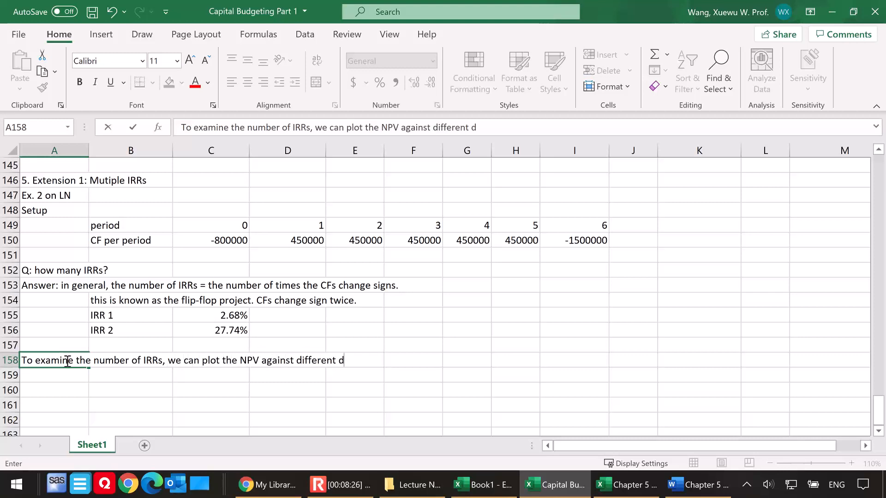
{"action": "type", "text": "iscount rates"}
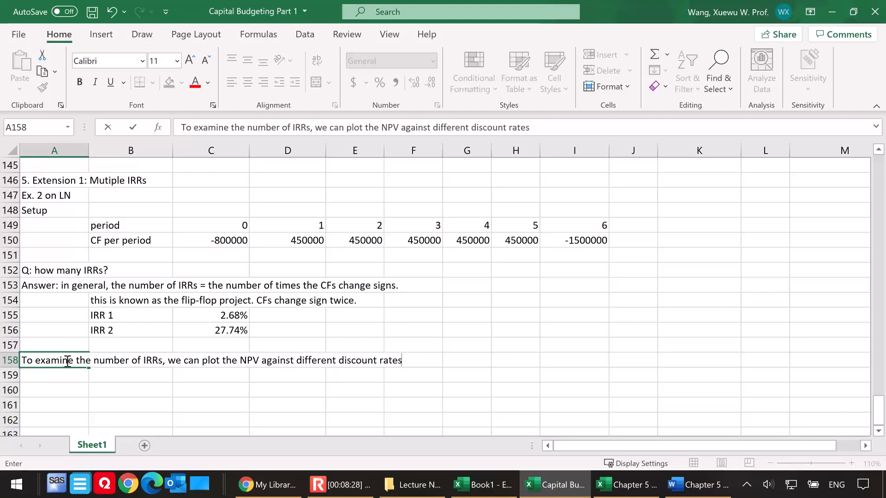
{"action": "type", "text": " and examin e how "}
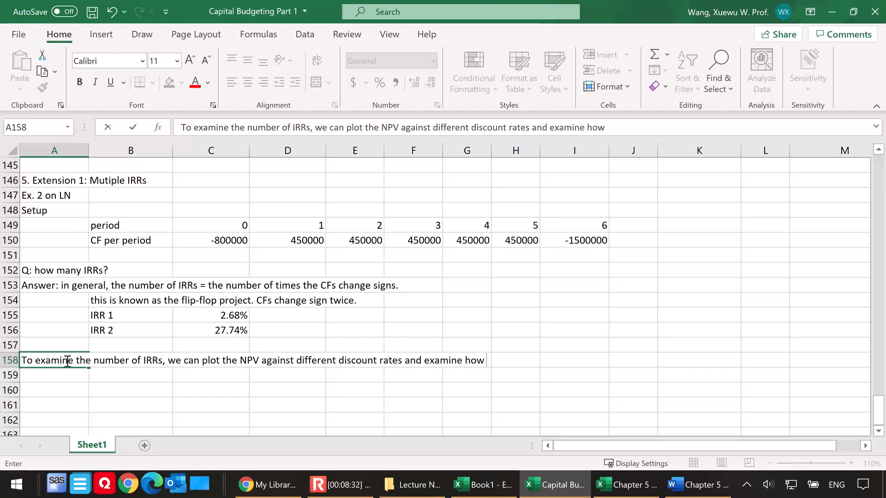
{"action": "type", "text": "many times th"}
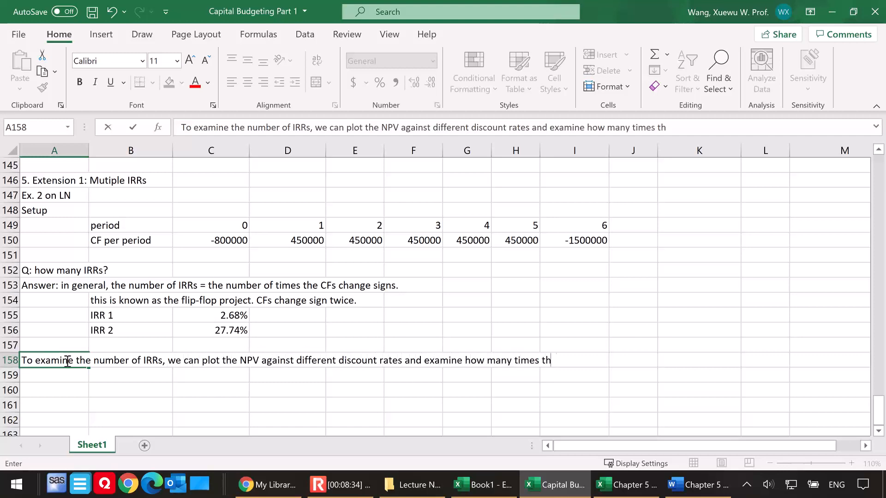
{"action": "type", "text": "e NPV "}
{"action": "type", "text": "curve in"}
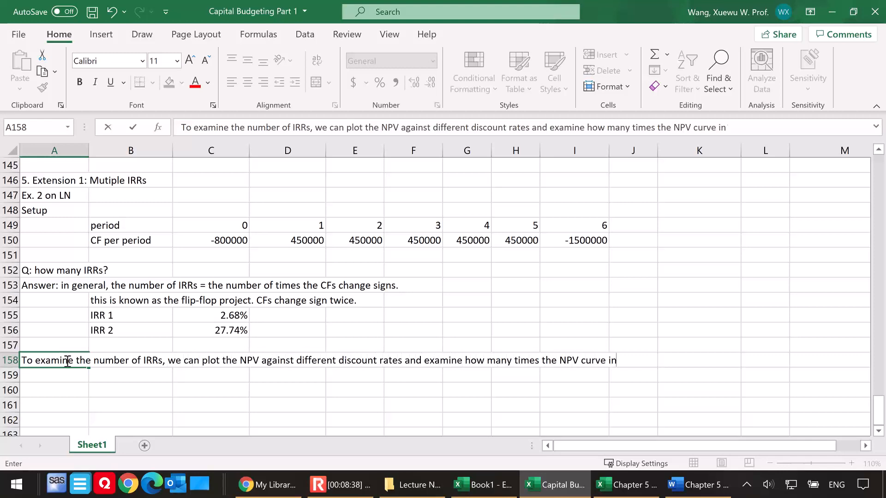
{"action": "type", "text": "terest"}
Complete the A158 note with "and examine how many times the NPV curve intersects with the x-axis."
{"action": "key", "text": "BackSpace"}
{"action": "key", "text": "BackSpace"}
{"action": "type", "text": "rsects with the x-axis."}
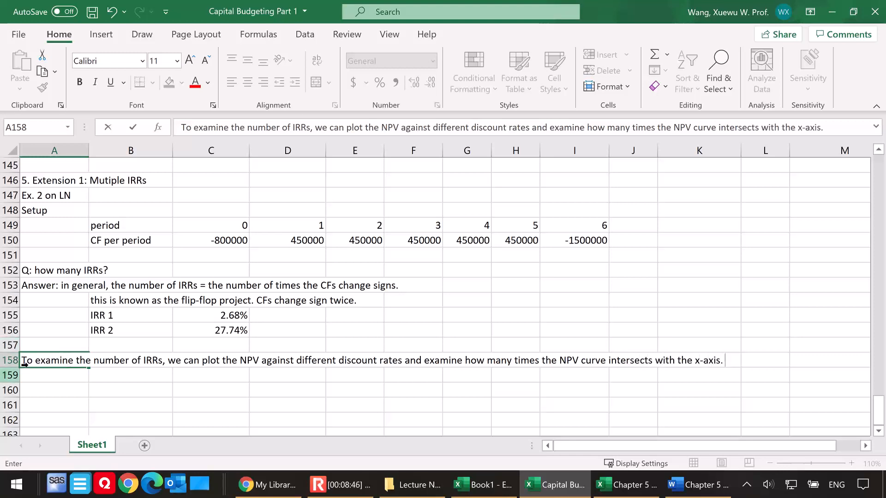
{"action": "left_click", "coordinate": [79, 379]}
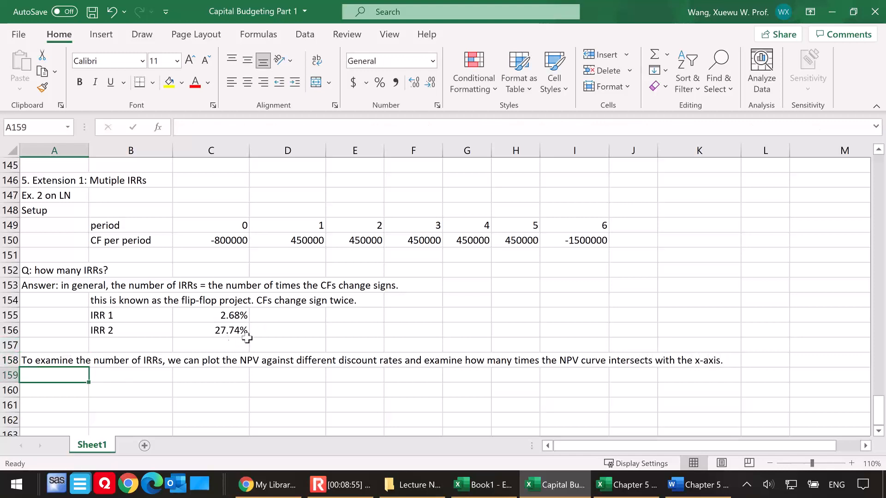
Label A159 "discount rate" and enter 5% beside it in B159
{"action": "scroll", "coordinate": [258, 330], "scroll_direction": "down", "scroll_amount": 1}
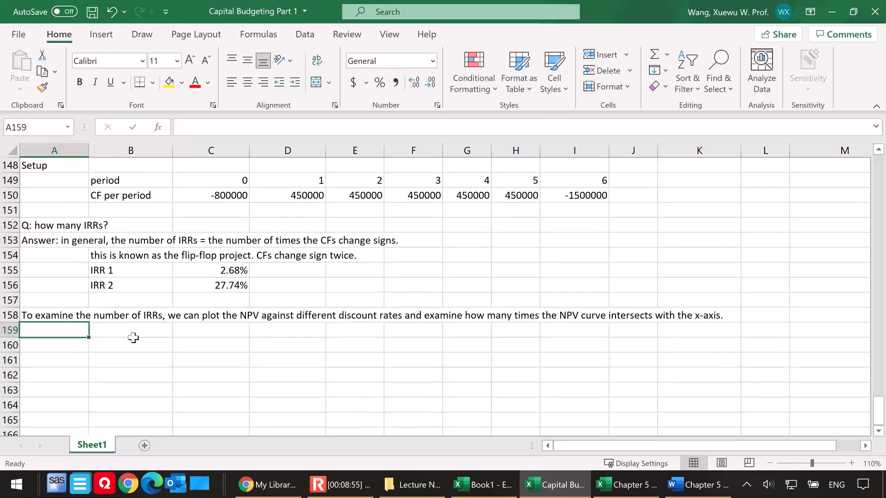
{"action": "left_click", "coordinate": [75, 345]}
{"action": "left_click", "coordinate": [74, 330]}
{"action": "type", "text": "discou"}
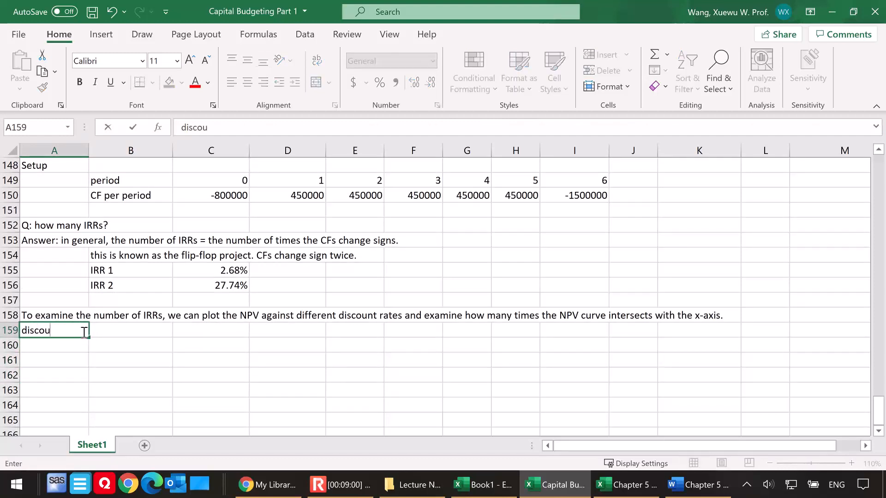
{"action": "type", "text": "nt rate"}
{"action": "left_click", "coordinate": [70, 349]}
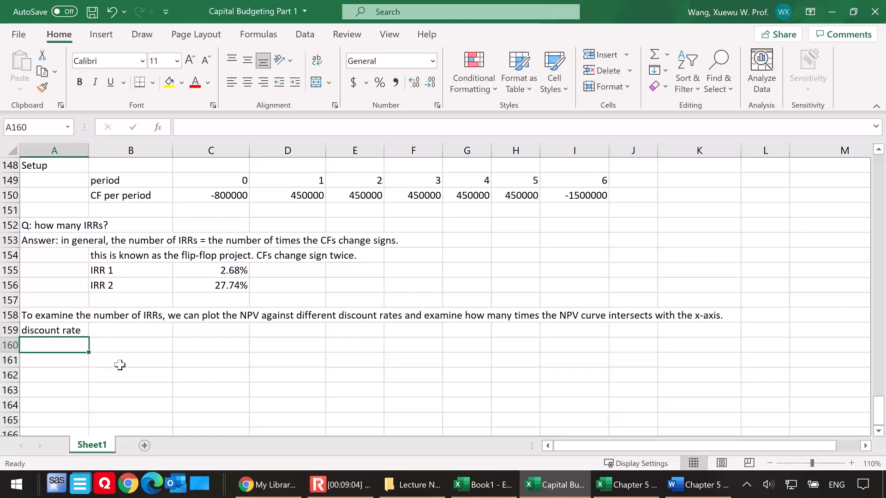
{"action": "left_click", "coordinate": [159, 332]}
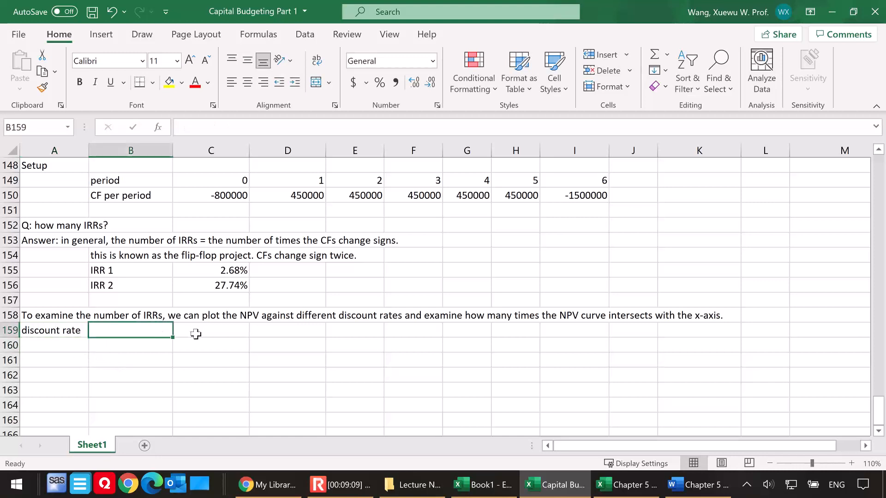
{"action": "type", "text": "5%"}
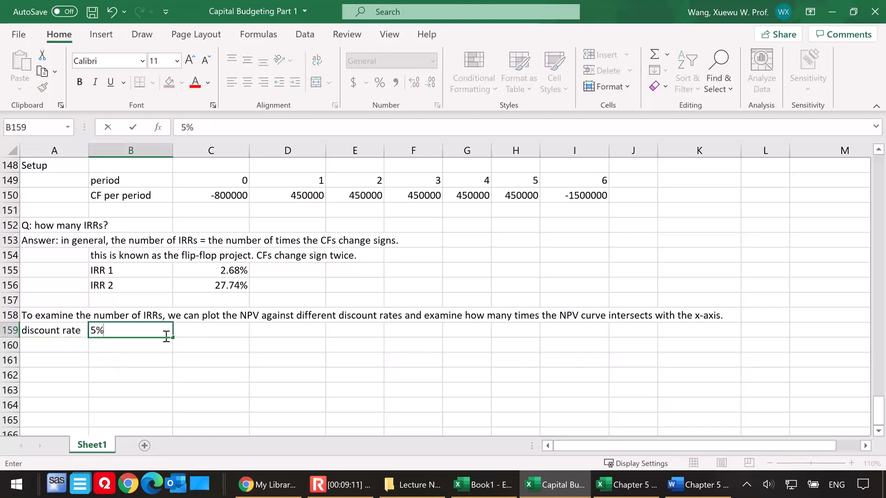
{"action": "left_click", "coordinate": [81, 348]}
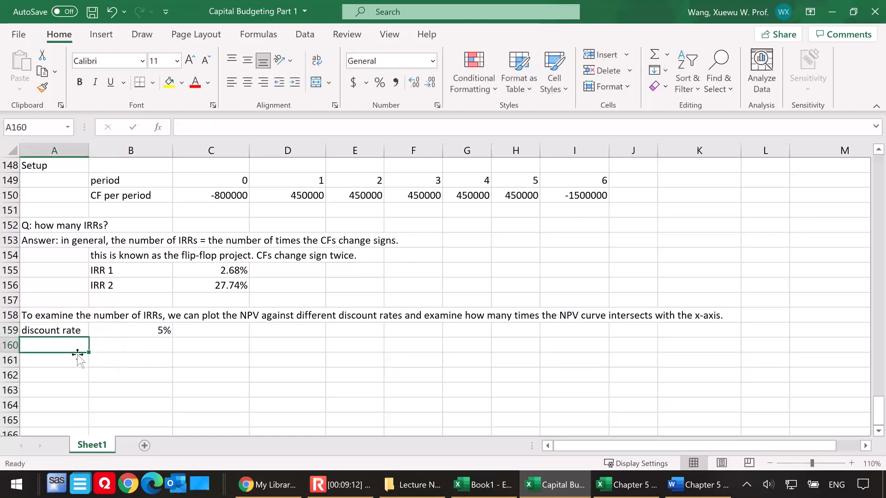
Label A160 "NPV" and calculate it in B160 by discounting D150:I150 at the B159 rate and adding C150
{"action": "type", "text": "NPV"}
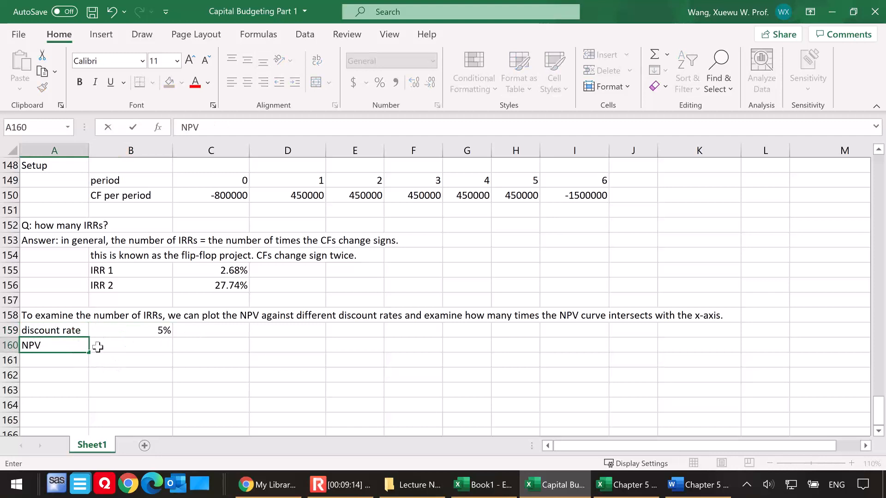
{"action": "left_click", "coordinate": [100, 344]}
{"action": "type", "text": "="}
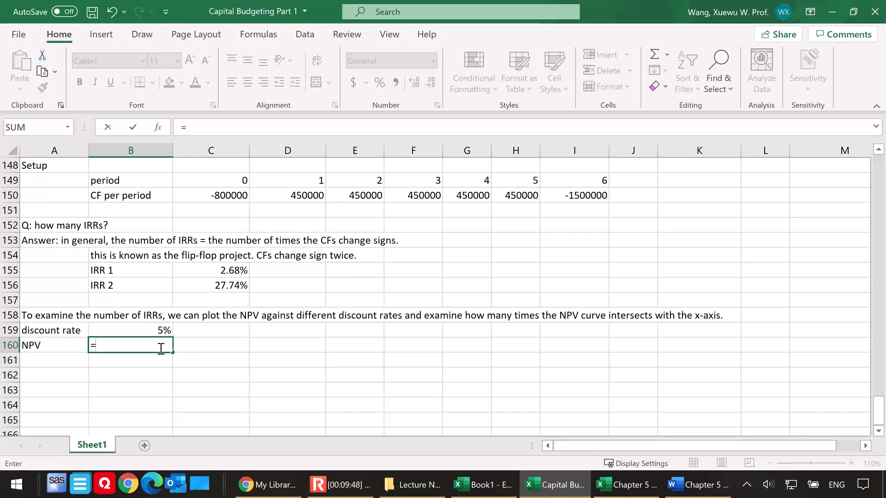
{"action": "type", "text": "npv("}
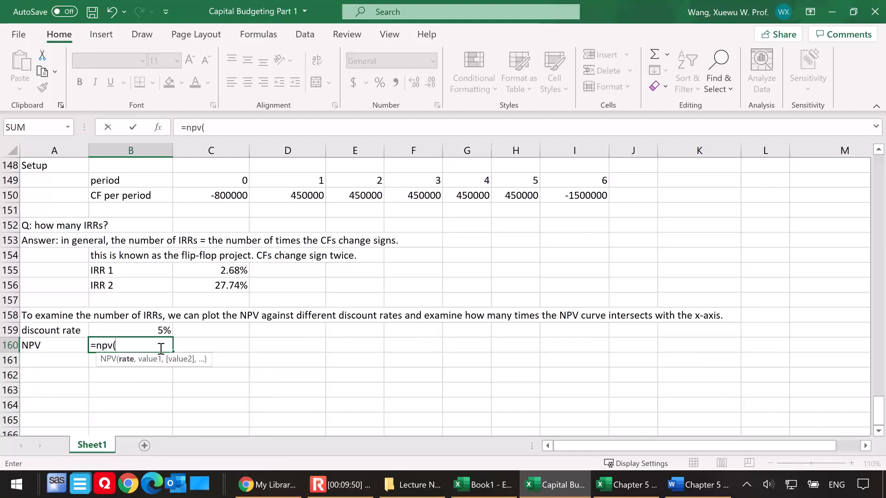
{"action": "left_click", "coordinate": [161, 330]}
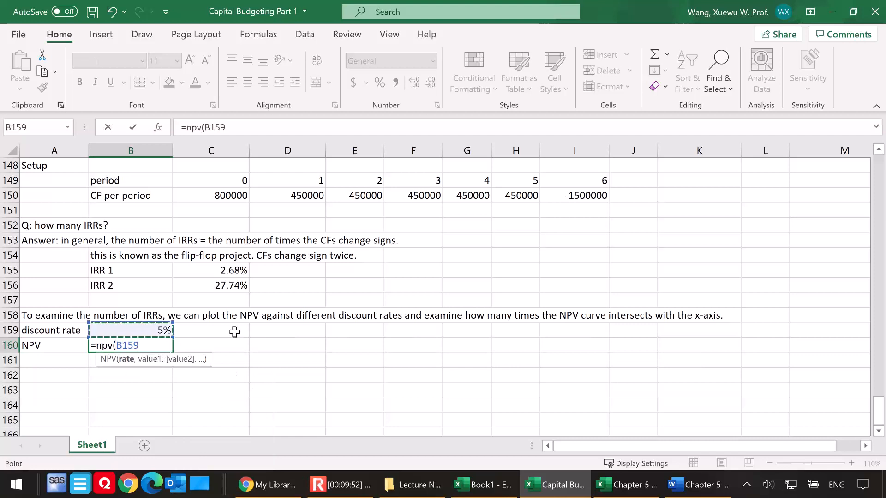
{"action": "type", "text": ","}
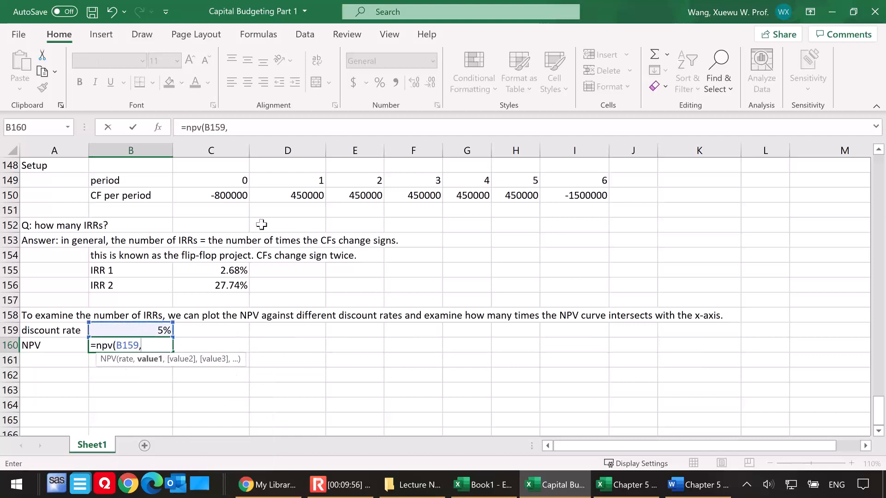
{"action": "left_click_drag", "start_coordinate": [290, 195], "coordinate": [595, 196]}
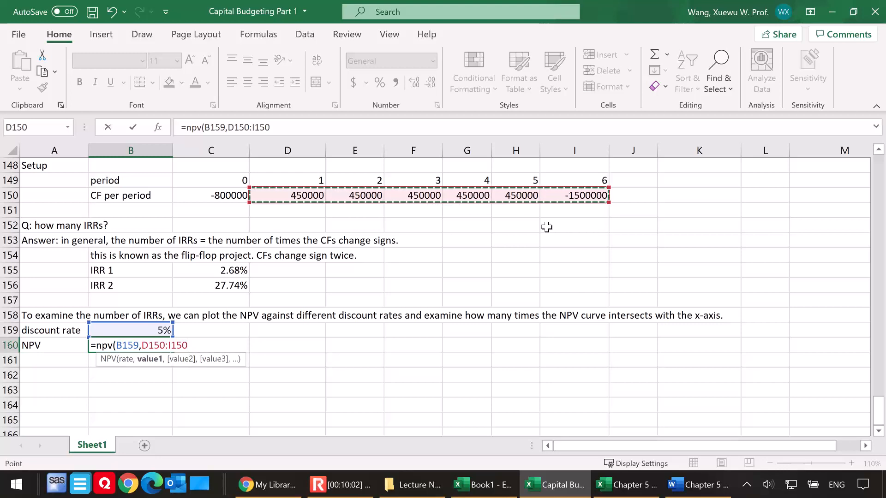
{"action": "type", "text": ")+"}
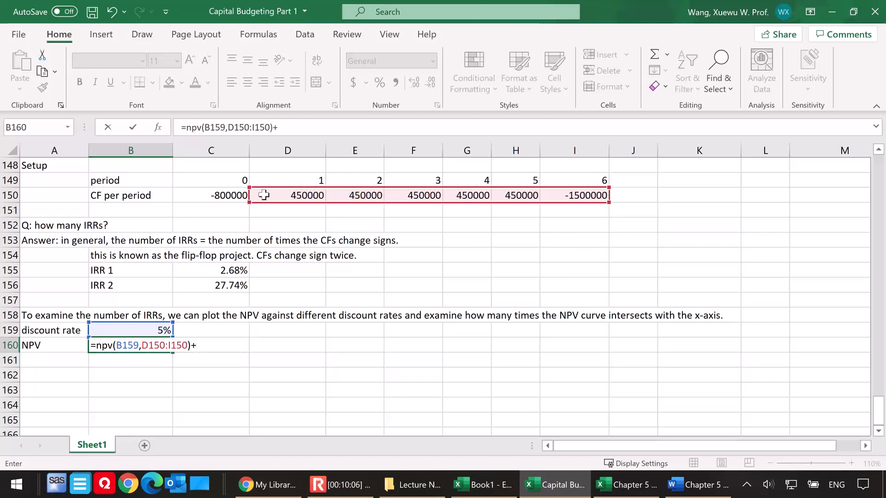
{"action": "left_click", "coordinate": [210, 195]}
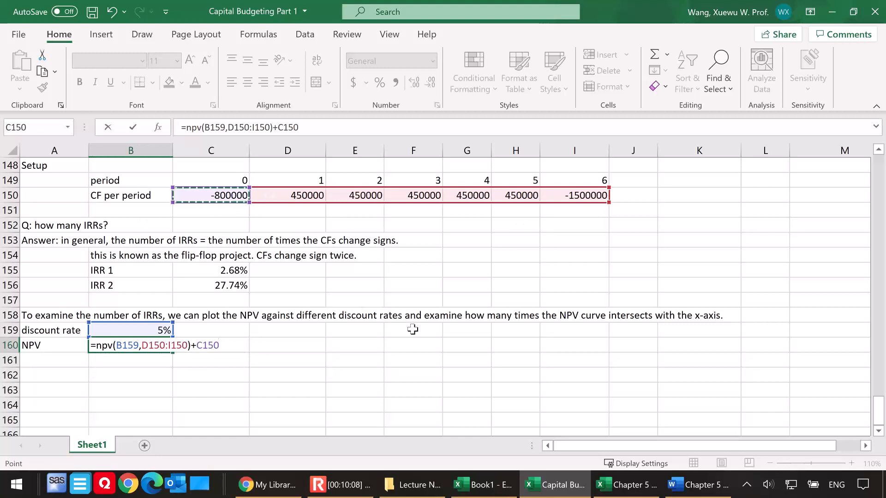
{"action": "key", "text": "Return"}
Format the NPV in B160 as an accounting dollar amount
{"action": "left_click", "coordinate": [107, 342]}
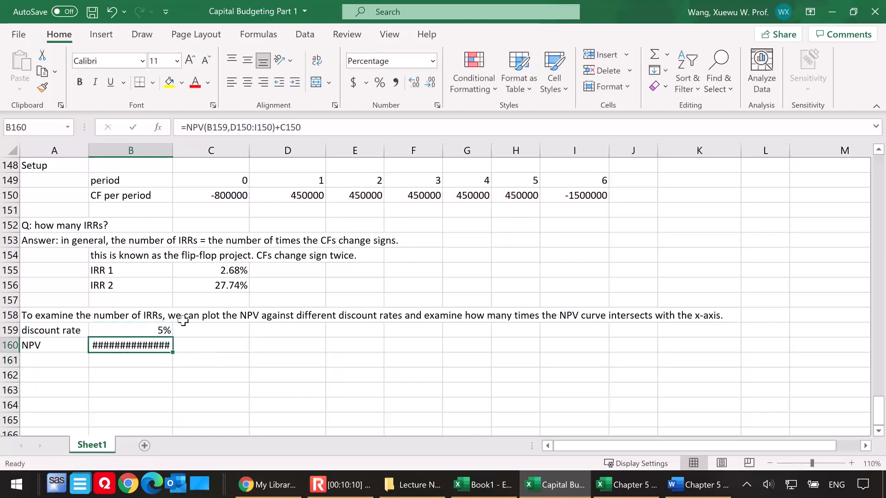
{"action": "left_click", "coordinate": [353, 82]}
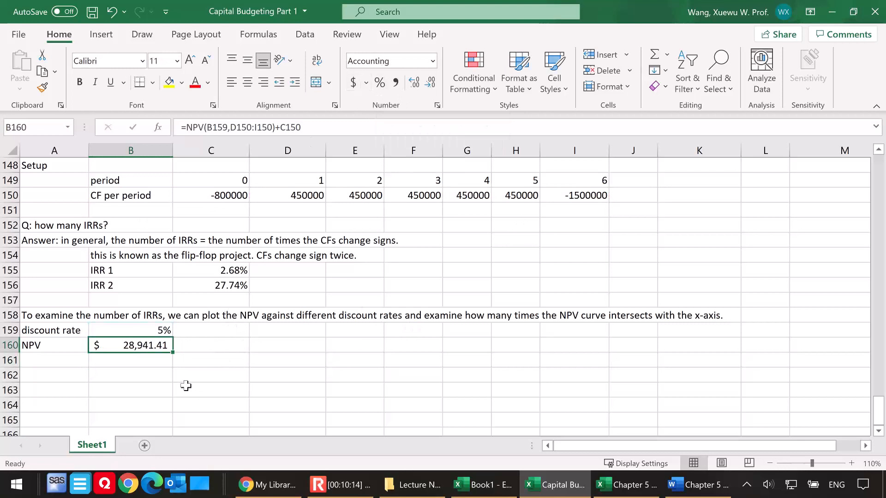
{"action": "left_click", "coordinate": [162, 380]}
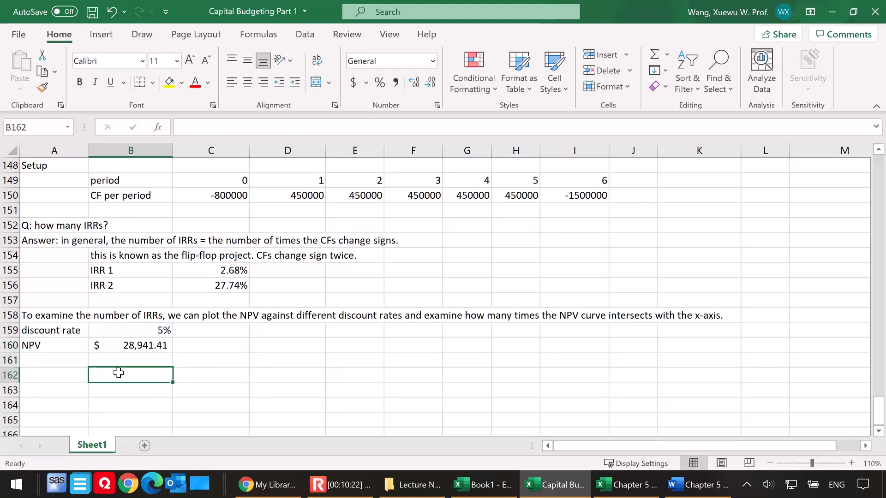
Start a column of discount rates with 0 in A162 and the formula =A162+2% in A163
{"action": "left_click", "coordinate": [52, 373]}
{"action": "scroll", "coordinate": [131, 350], "scroll_direction": "down", "scroll_amount": 1}
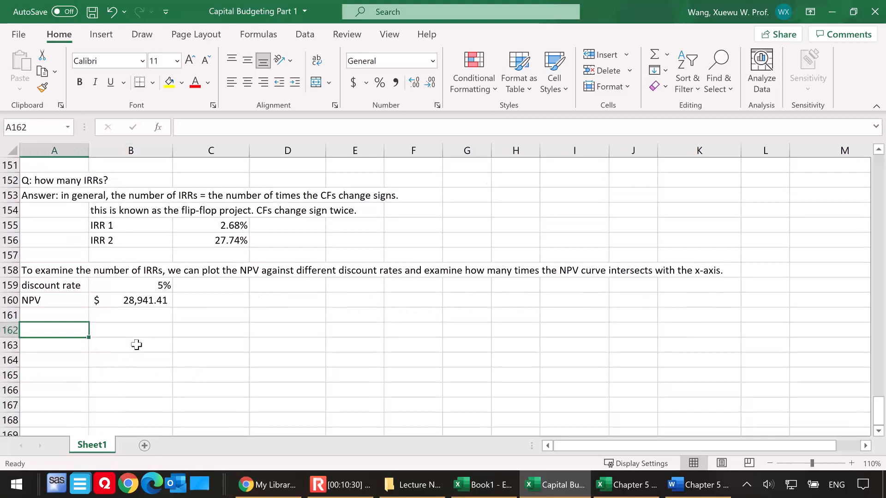
{"action": "type", "text": "0"}
{"action": "key", "text": "Return"}
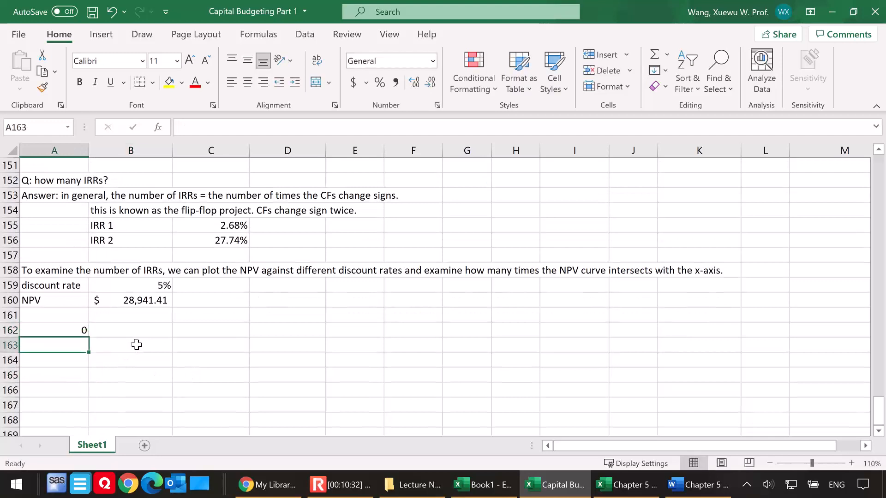
{"action": "type", "text": "="}
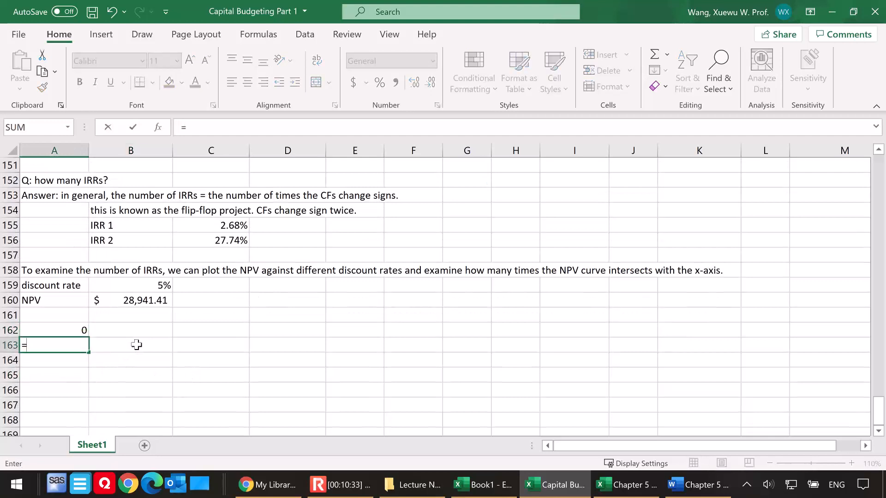
{"action": "left_click", "coordinate": [64, 329]}
{"action": "type", "text": "+2%"}
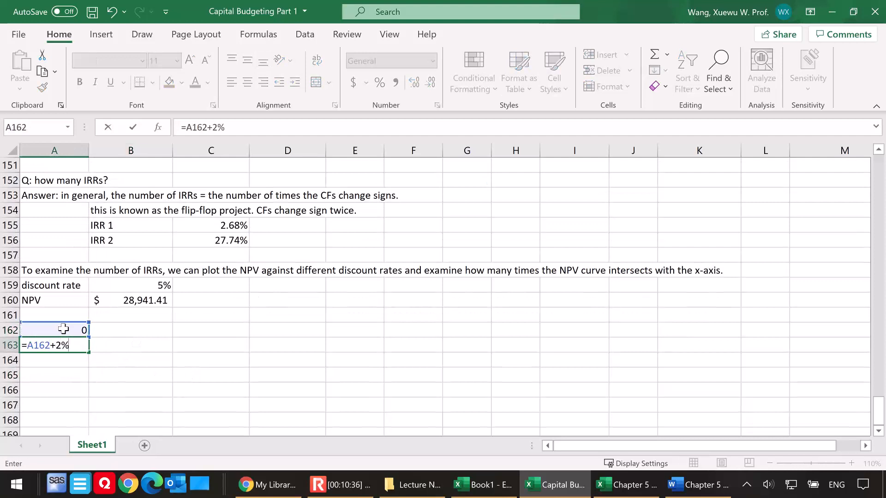
{"action": "key", "text": "Return"}
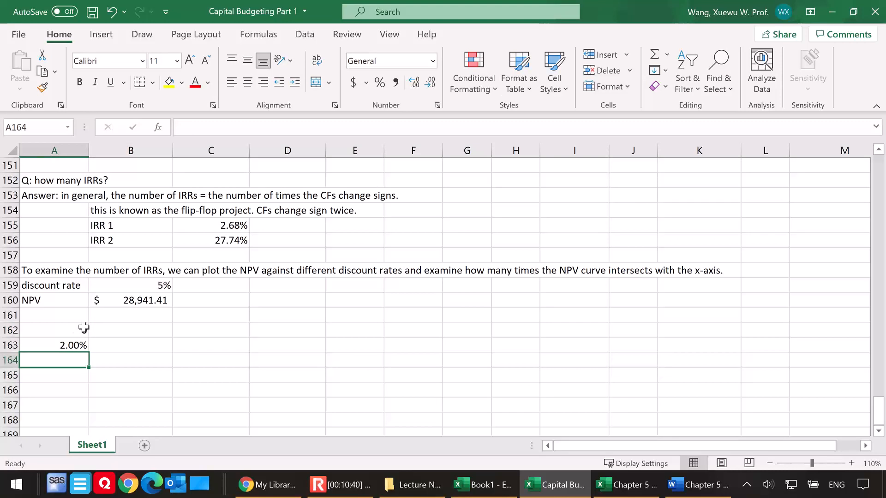
{"action": "scroll", "coordinate": [83, 327], "scroll_direction": "down", "scroll_amount": 1}
{"action": "left_click", "coordinate": [65, 301]}
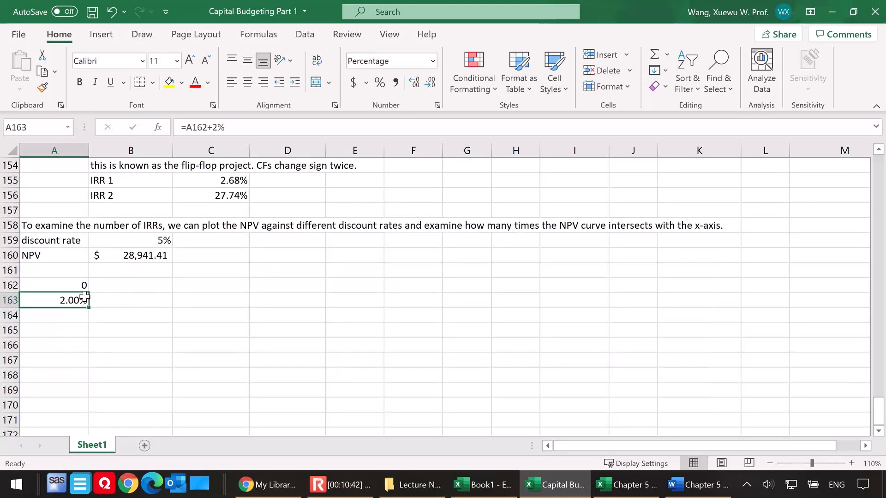
Extend the column of discount rates in 2% increments from A163 down to 36% in A180
{"action": "left_click_drag", "start_coordinate": [88, 308], "coordinate": [74, 380]}
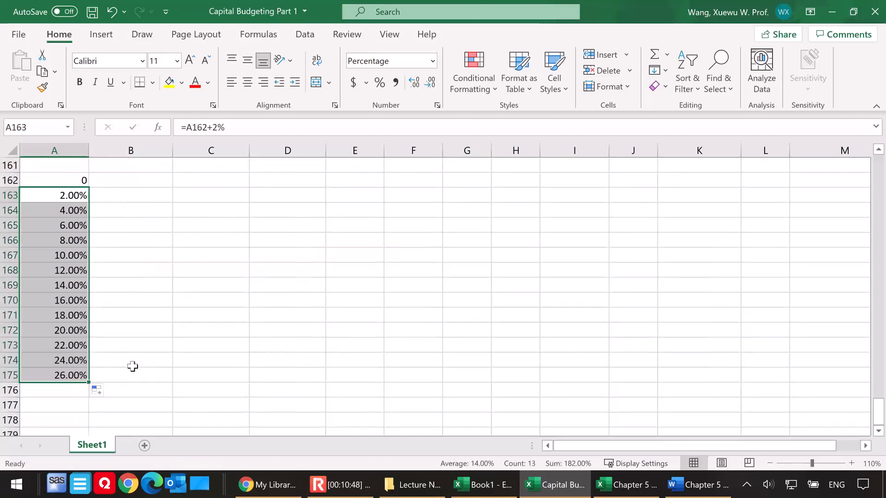
{"action": "scroll", "coordinate": [73, 344], "scroll_direction": "down", "scroll_amount": 1}
{"action": "left_click", "coordinate": [53, 330]}
{"action": "left_click_drag", "start_coordinate": [89, 337], "coordinate": [88, 382]}
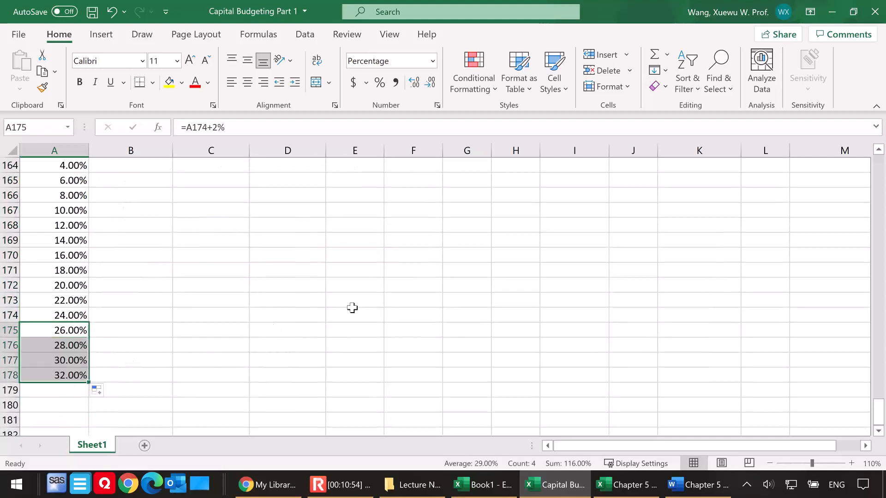
{"action": "key", "text": "alt+Tab"}
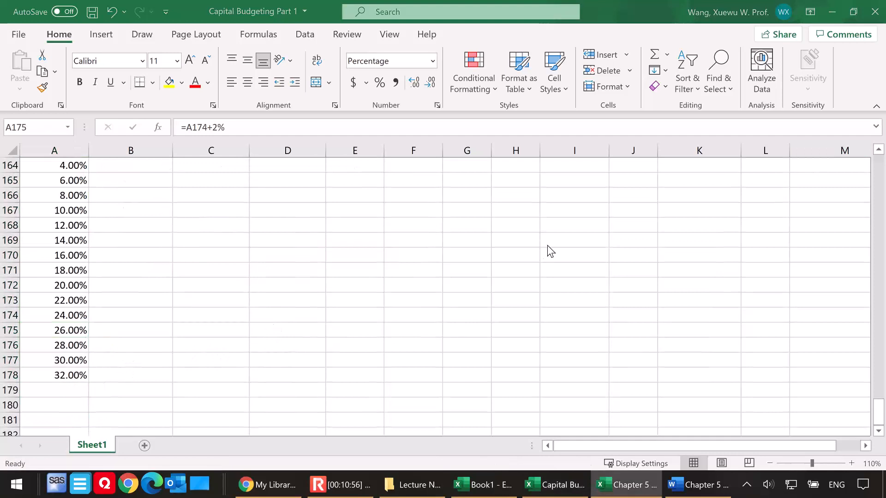
{"action": "left_click", "coordinate": [69, 378]}
{"action": "left_click_drag", "start_coordinate": [89, 383], "coordinate": [133, 387]}
{"action": "left_click", "coordinate": [237, 304]}
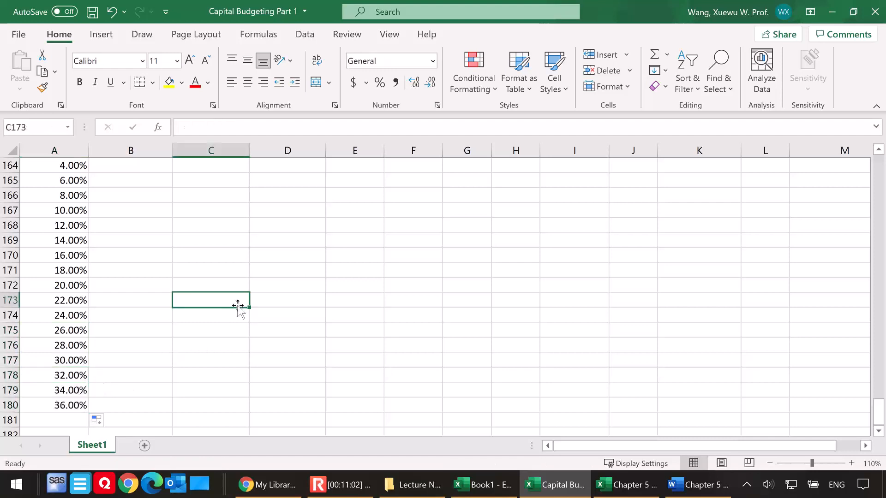
Calculate the NPV in C162 by discounting the absolute range $D$150:$I$150 at the A162 rate and adding C150
{"action": "scroll", "coordinate": [231, 304], "scroll_direction": "up", "scroll_amount": 4}
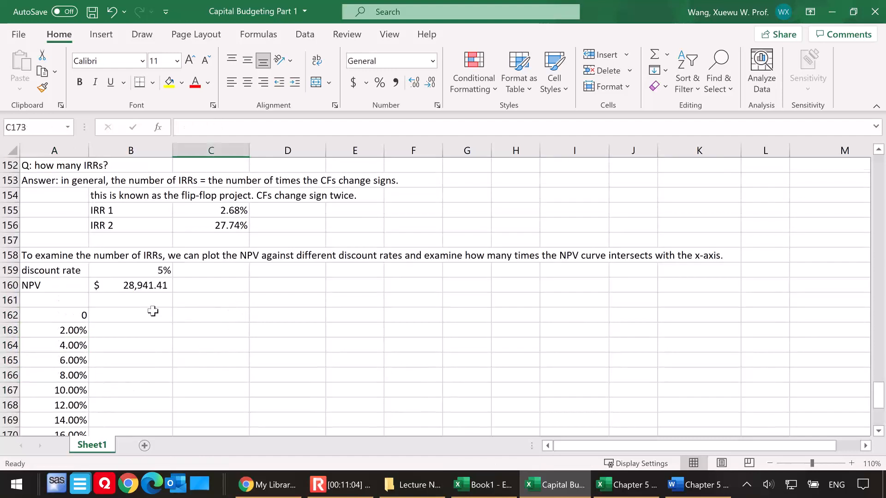
{"action": "left_click", "coordinate": [134, 315]}
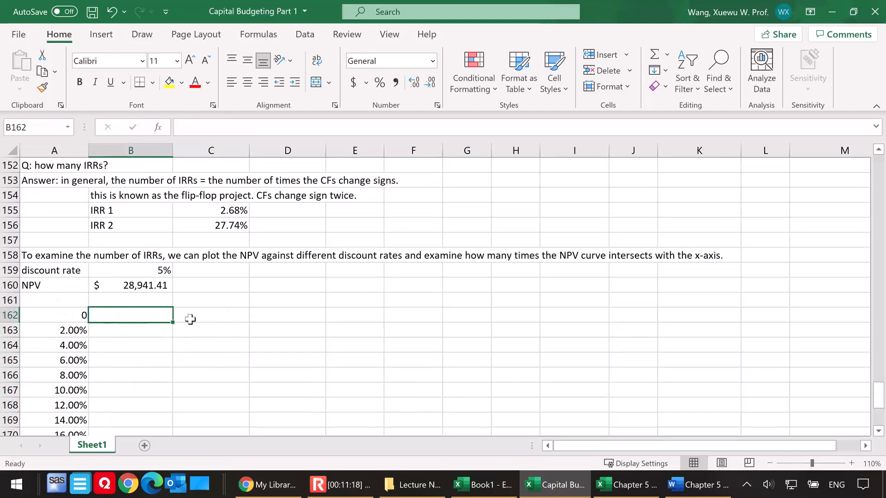
{"action": "left_click", "coordinate": [223, 314]}
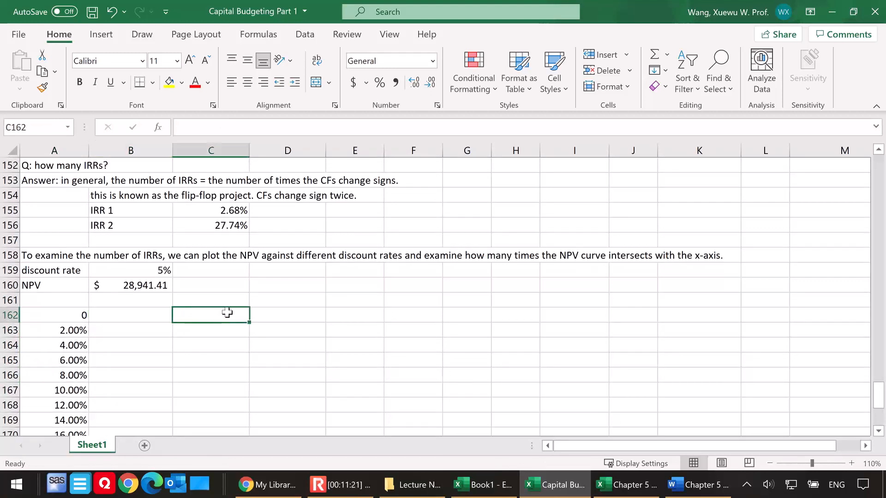
{"action": "type", "text": "=npv("}
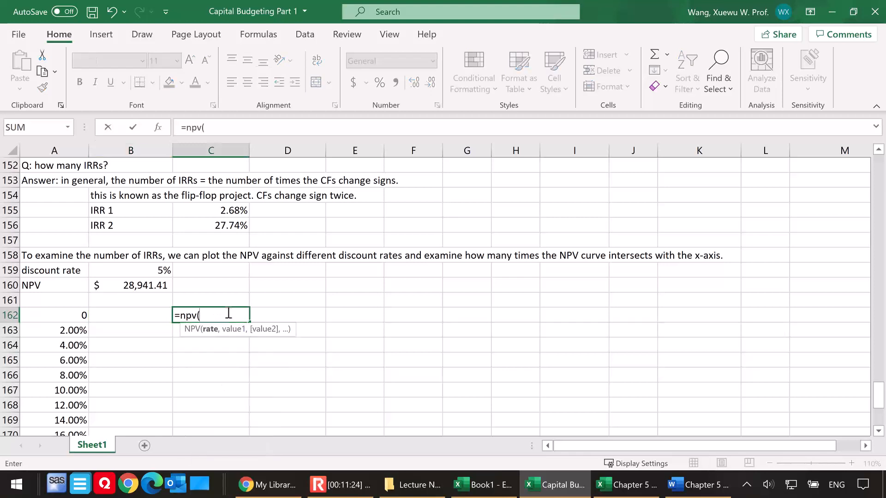
{"action": "left_click", "coordinate": [62, 315]}
{"action": "type", "text": ","}
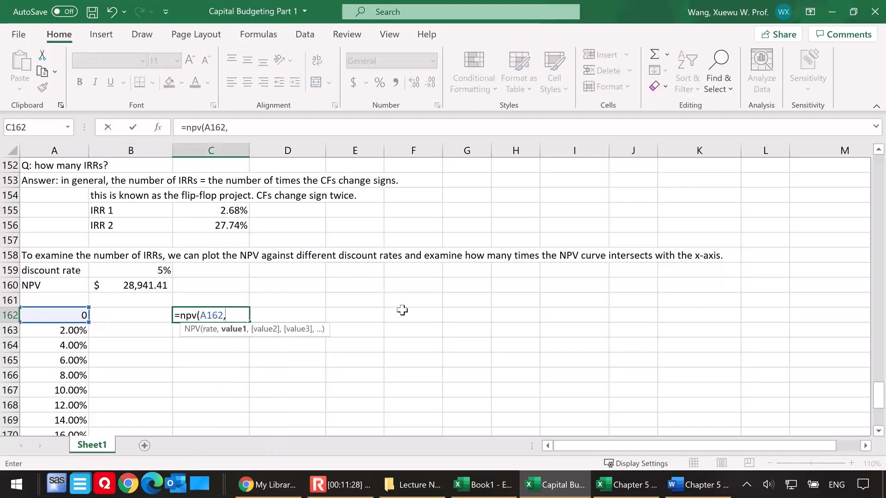
{"action": "scroll", "coordinate": [401, 310], "scroll_direction": "up", "scroll_amount": 1}
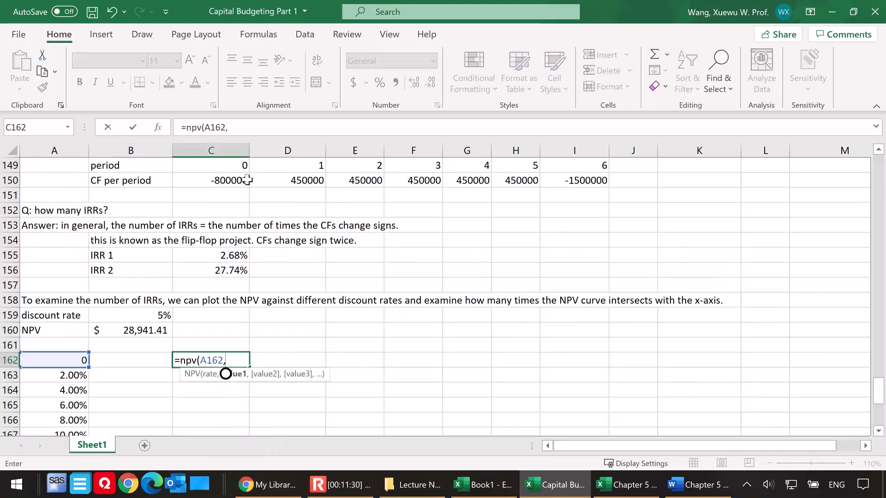
{"action": "left_click_drag", "start_coordinate": [288, 180], "coordinate": [548, 189]}
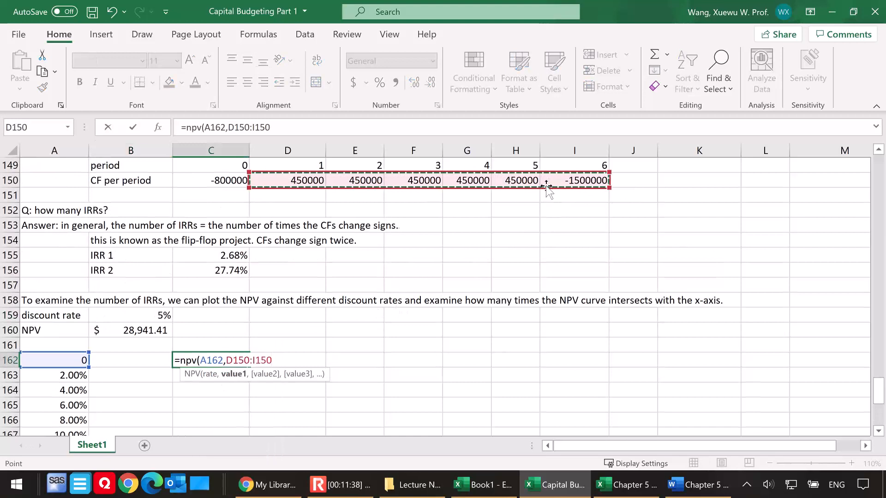
{"action": "key", "text": "F4"}
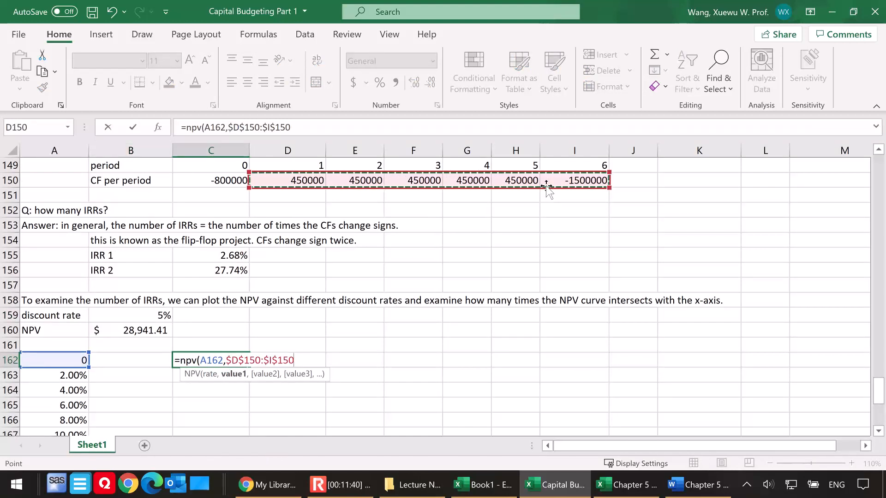
{"action": "type", "text": ")+"}
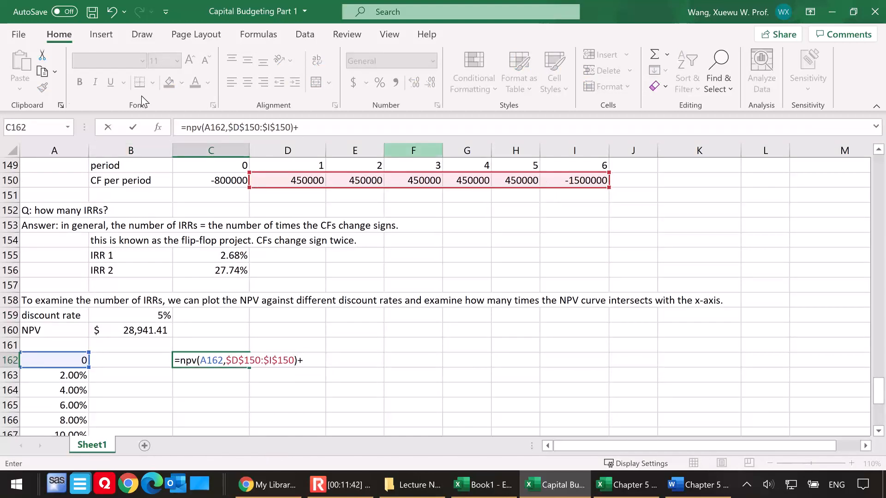
{"action": "left_click", "coordinate": [194, 179]}
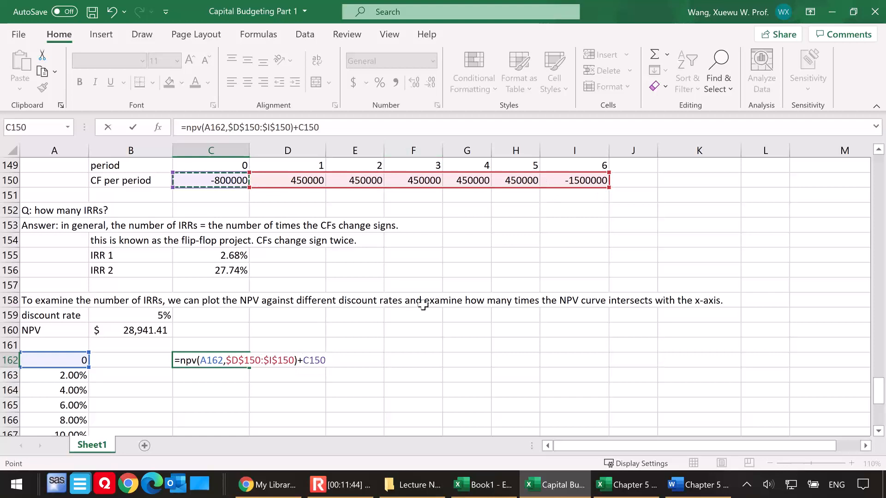
{"action": "key", "text": "Return"}
Check the NPV in C162 against the undiscounted sum of the cash flows in C150:I150
{"action": "left_click", "coordinate": [211, 360]}
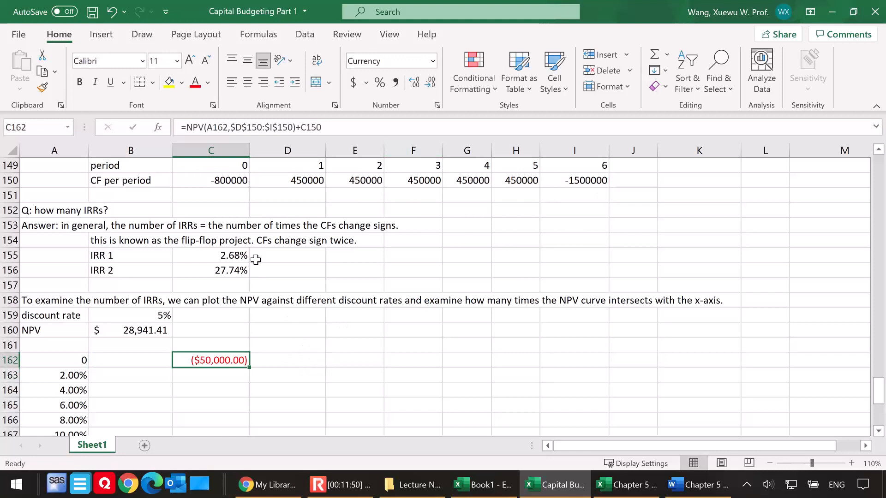
{"action": "left_click_drag", "start_coordinate": [228, 180], "coordinate": [572, 180]}
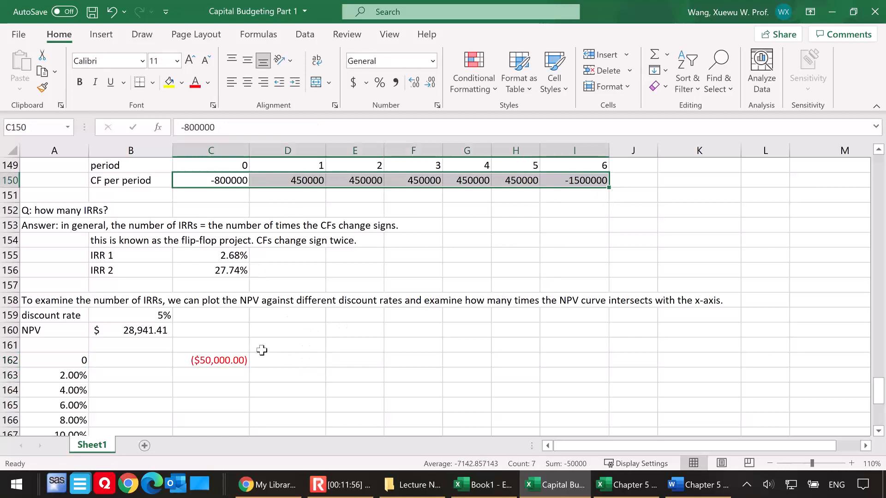
{"action": "left_click", "coordinate": [212, 361]}
Copy the C162 NPV formula down to C180 and inspect the references in the copied formula in C163
{"action": "scroll", "coordinate": [306, 360], "scroll_direction": "down", "scroll_amount": 1}
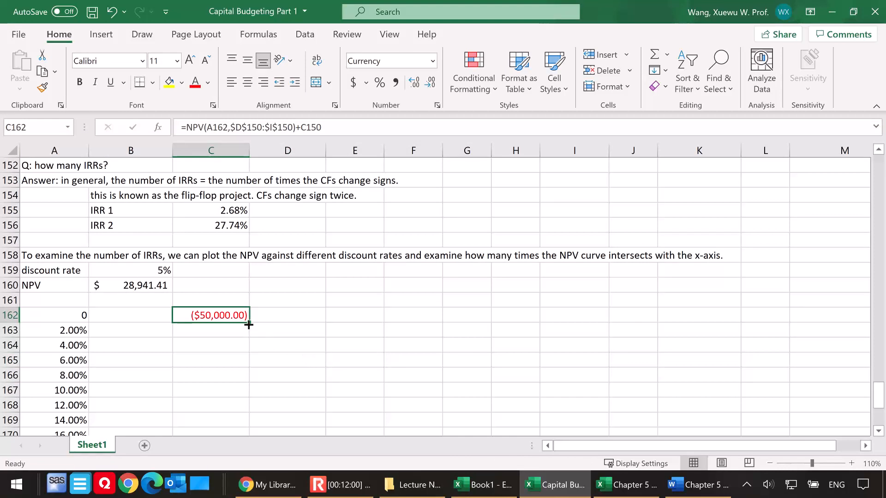
{"action": "left_click_drag", "start_coordinate": [249, 324], "coordinate": [232, 419]}
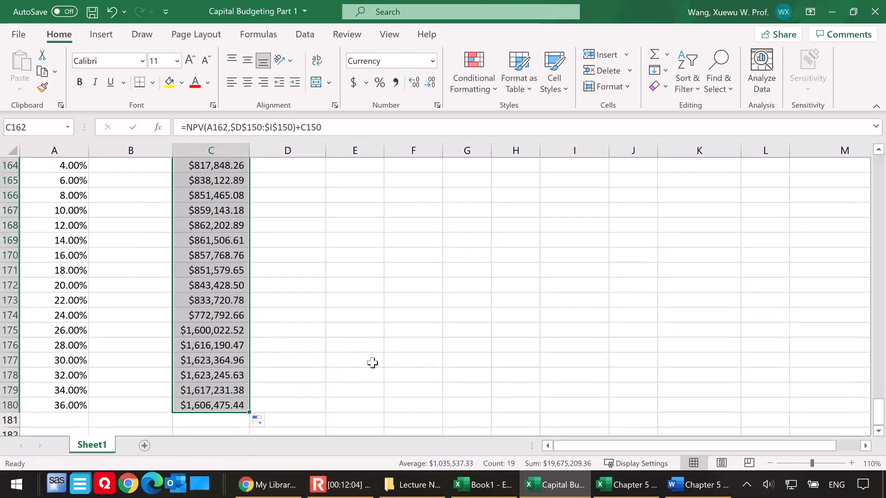
{"action": "scroll", "coordinate": [371, 363], "scroll_direction": "up", "scroll_amount": 3}
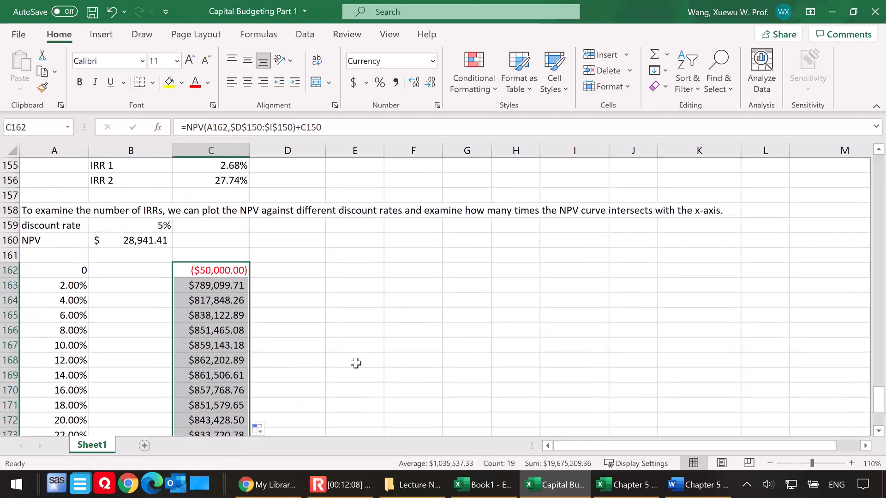
{"action": "left_click", "coordinate": [216, 287]}
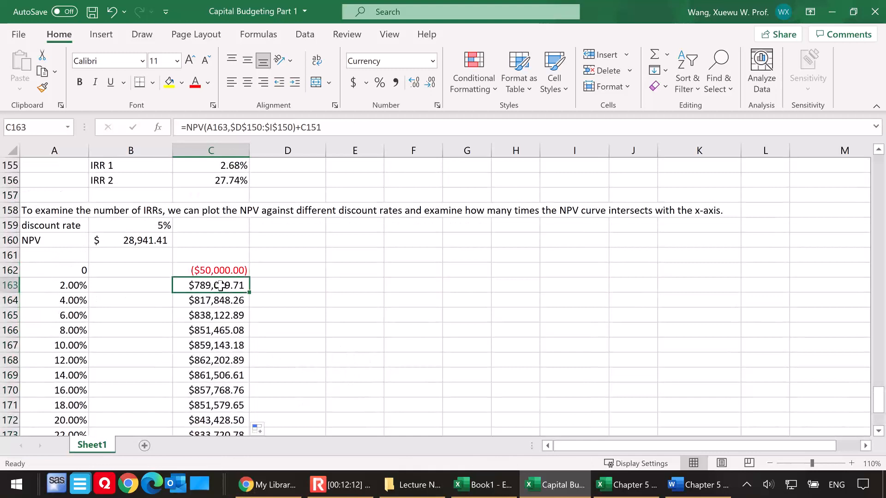
{"action": "double_click", "coordinate": [215, 286]}
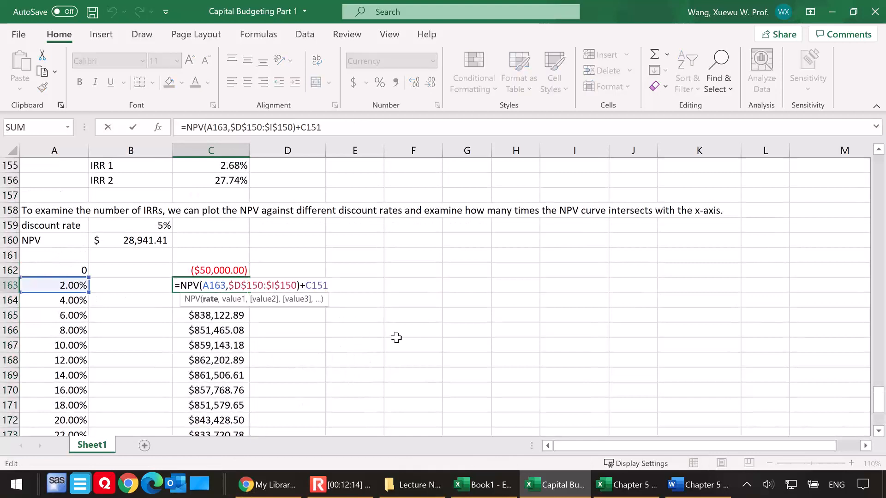
{"action": "key", "text": "Escape"}
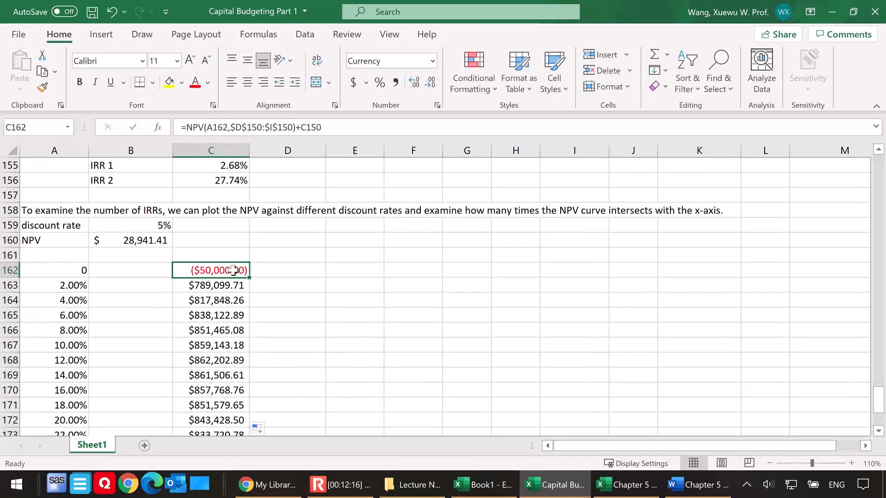
Make the C150 reference in the C162 formula absolute and refill the corrected NPV formula down to C180
{"action": "double_click", "coordinate": [241, 272]}
{"action": "double_click", "coordinate": [317, 270]}
{"action": "scroll", "coordinate": [480, 344], "scroll_direction": "up", "scroll_amount": 2}
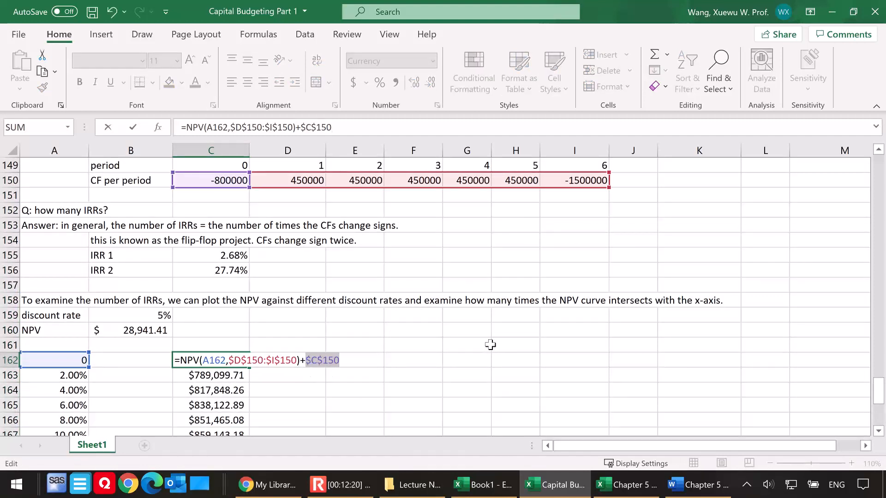
{"action": "key", "text": "Return"}
{"action": "scroll", "coordinate": [339, 371], "scroll_direction": "down", "scroll_amount": 1}
{"action": "left_click", "coordinate": [243, 316]}
{"action": "left_click_drag", "start_coordinate": [253, 353], "coordinate": [245, 413]}
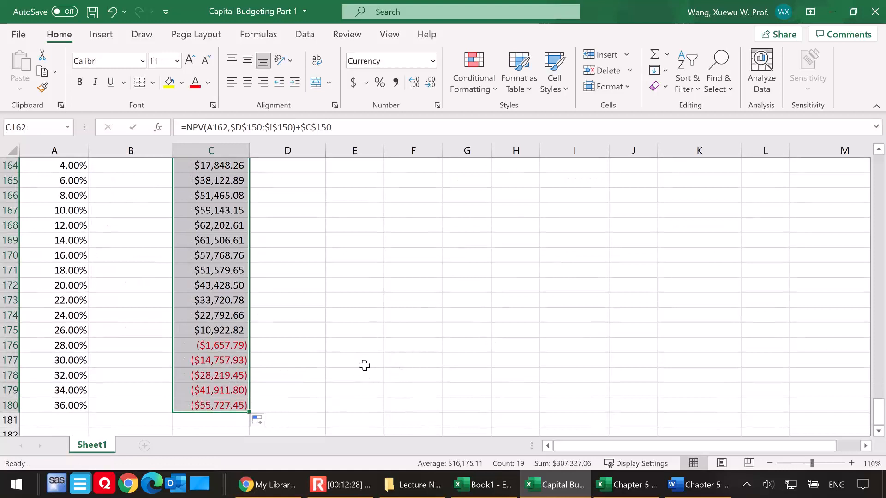
Link B161, just above the blank column beside the discount rates, to the NPV with the formula =B160
{"action": "scroll", "coordinate": [362, 366], "scroll_direction": "up", "scroll_amount": 2}
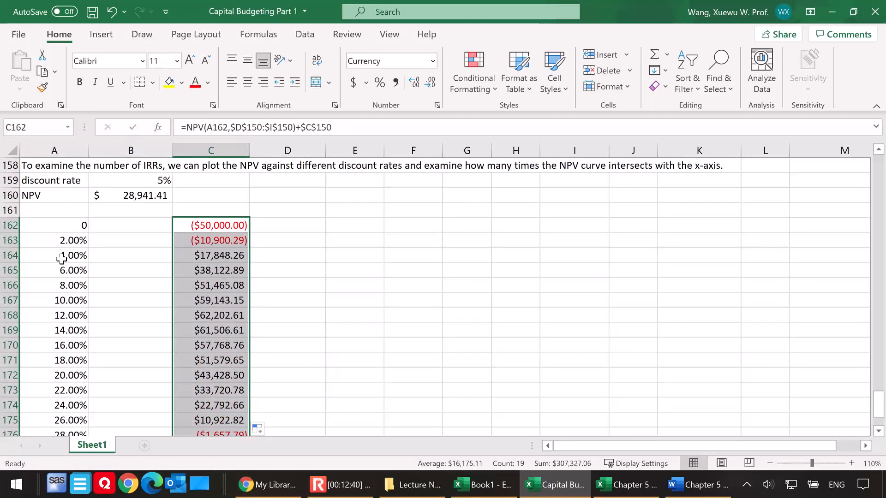
{"action": "scroll", "coordinate": [138, 277], "scroll_direction": "up", "scroll_amount": 1}
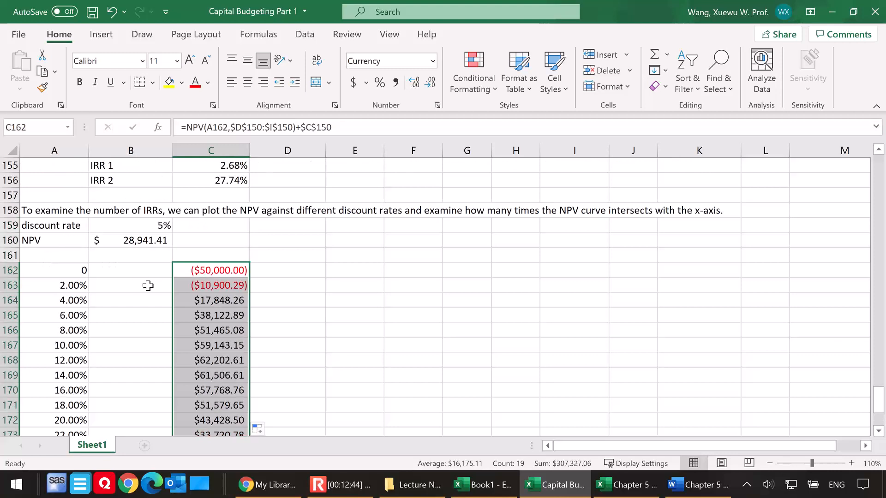
{"action": "scroll", "coordinate": [149, 281], "scroll_direction": "up", "scroll_amount": 1}
{"action": "left_click", "coordinate": [126, 303]}
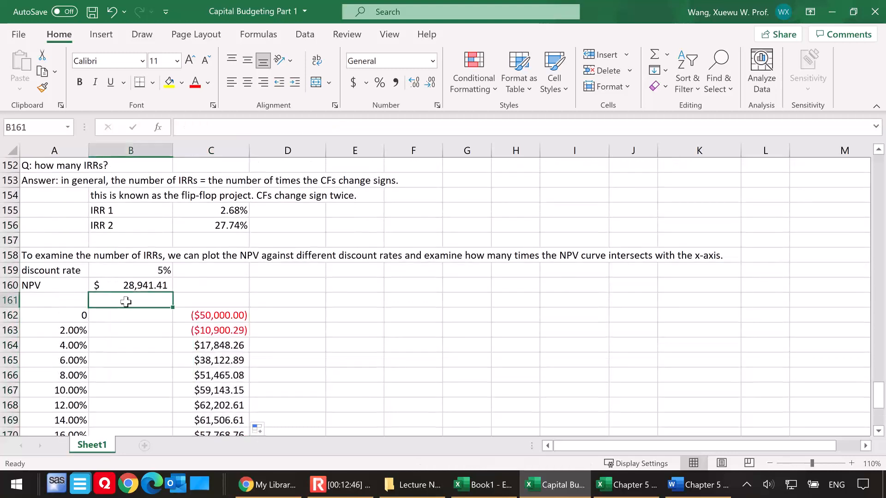
{"action": "type", "text": "="}
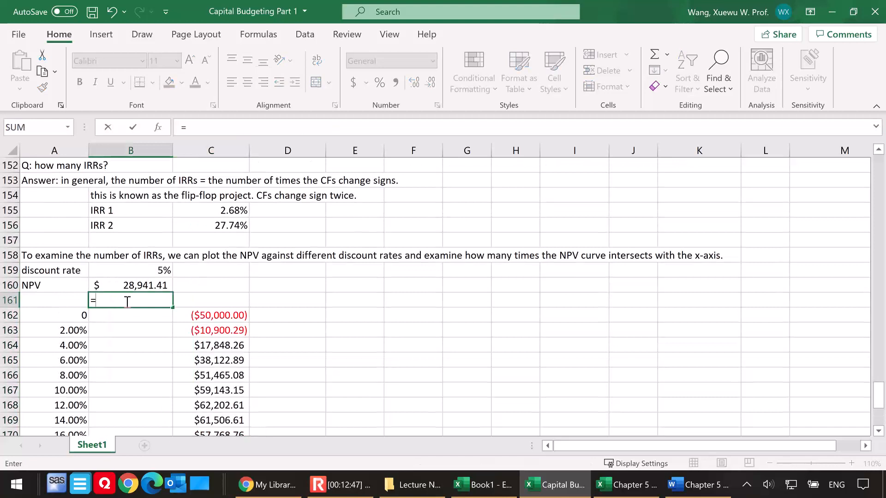
{"action": "left_click", "coordinate": [157, 286]}
{"action": "key", "text": "Return"}
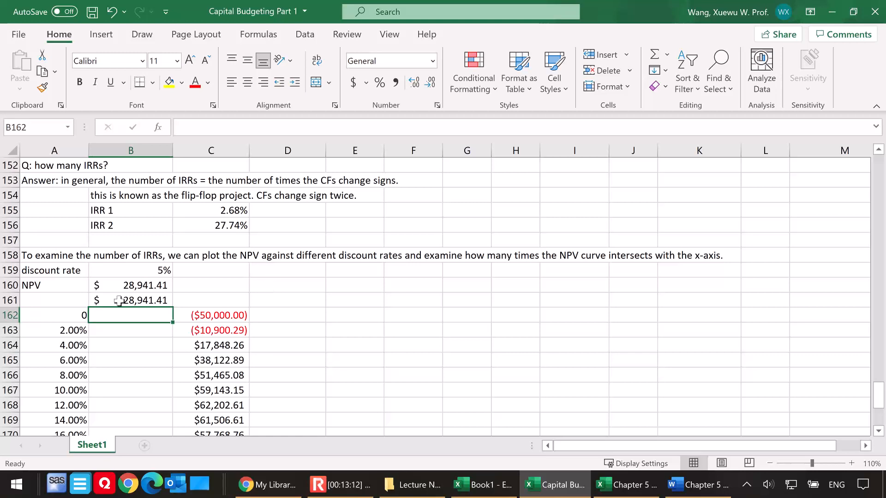
Examine the discount rates from A162 downward and the blank cells beside them in column B, starting at B162
{"action": "scroll", "coordinate": [109, 313], "scroll_direction": "down", "scroll_amount": 1}
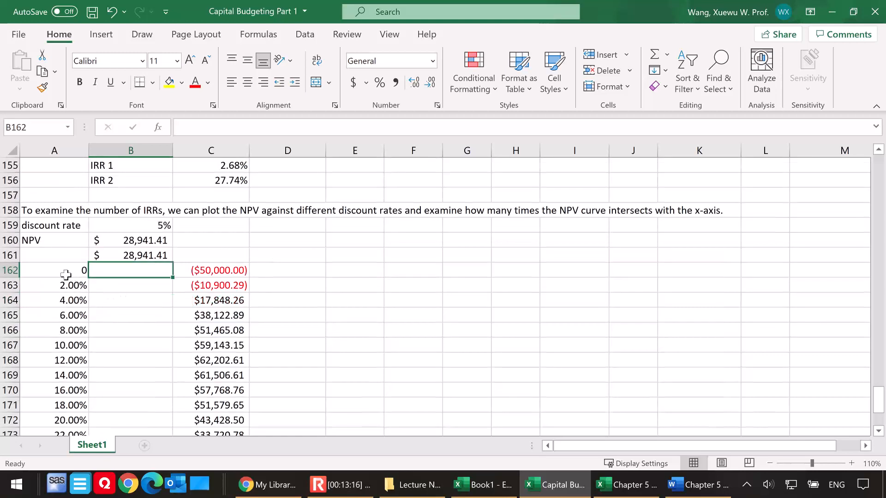
{"action": "left_click", "coordinate": [69, 273]}
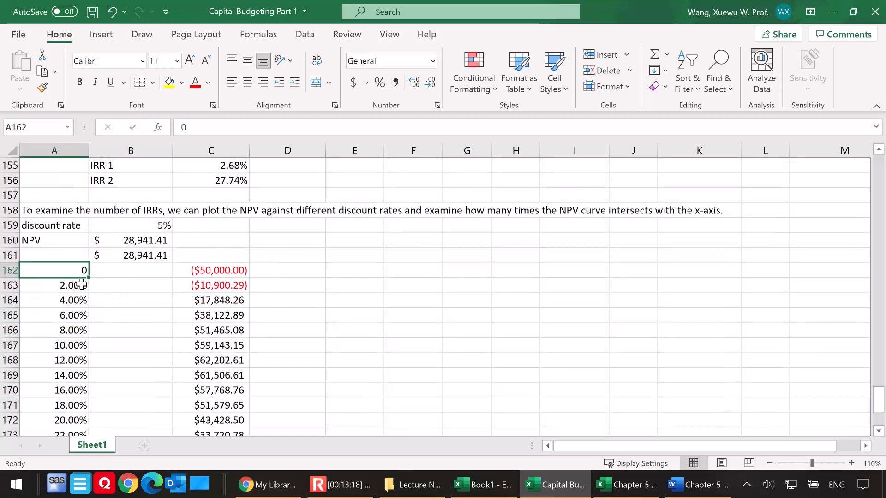
{"action": "left_click", "coordinate": [65, 285]}
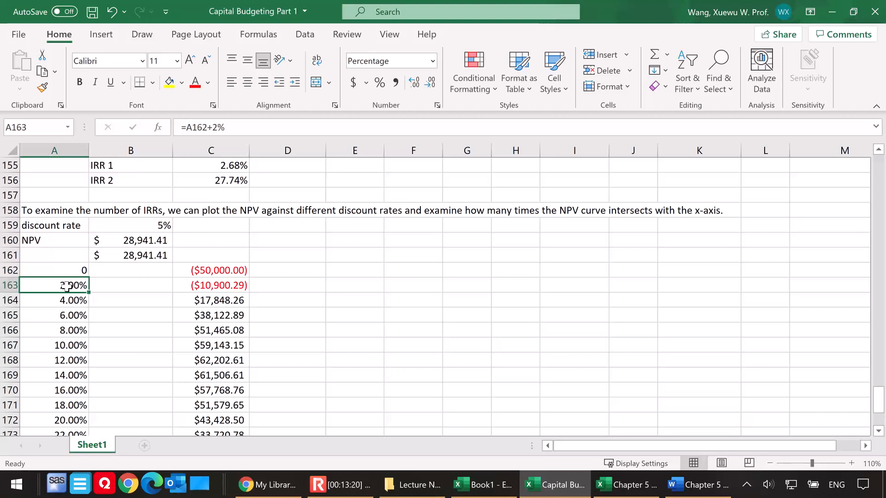
{"action": "left_click", "coordinate": [70, 301]}
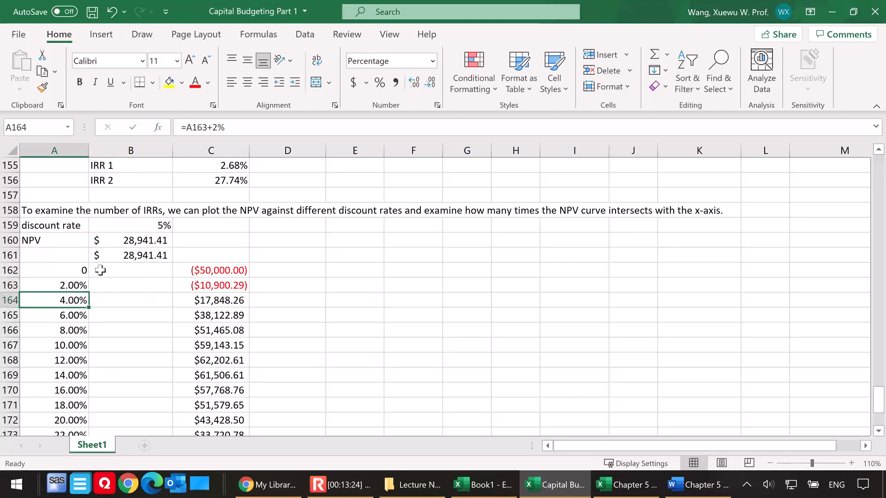
{"action": "left_click_drag", "start_coordinate": [104, 273], "coordinate": [124, 400]}
{"action": "scroll", "coordinate": [314, 312], "scroll_direction": "up", "scroll_amount": 1}
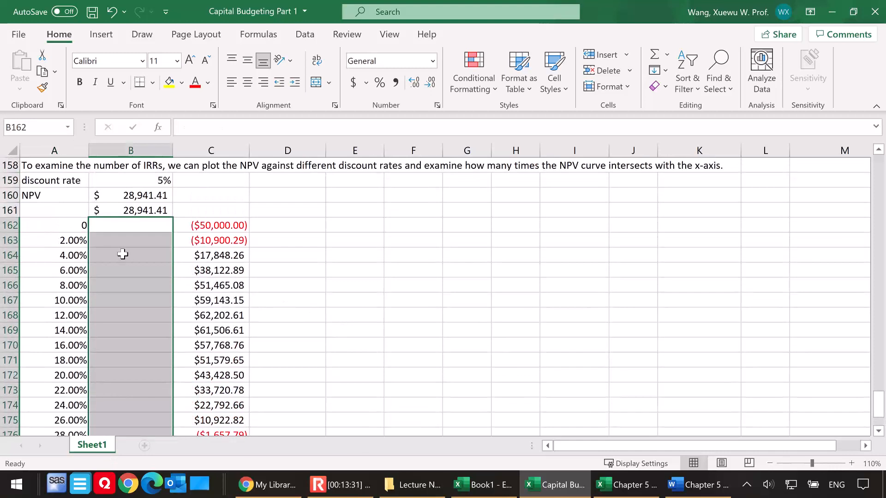
{"action": "left_click", "coordinate": [123, 254]}
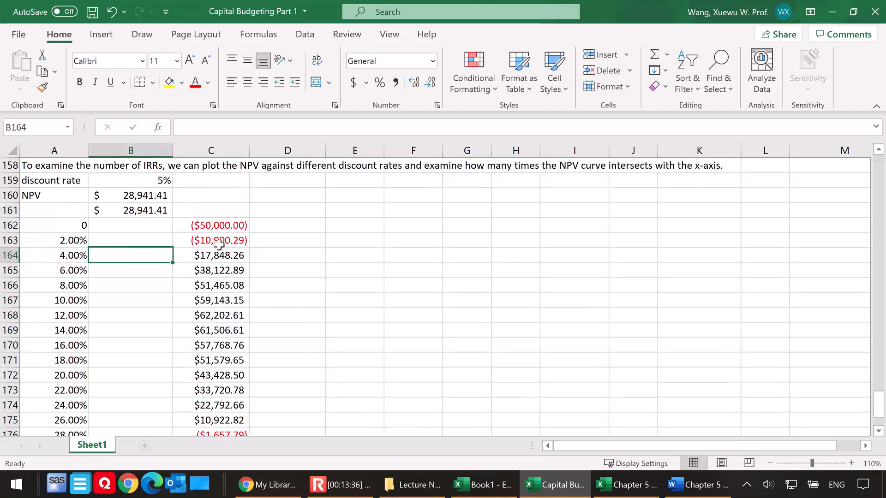
Create a one-variable data table over A161:B180 with the discount rate in B159 as the column input cell
{"action": "left_click", "coordinate": [123, 225]}
{"action": "left_click", "coordinate": [129, 211]}
{"action": "left_click_drag", "start_coordinate": [63, 211], "coordinate": [131, 411]}
{"action": "scroll", "coordinate": [293, 372], "scroll_direction": "up", "scroll_amount": 2}
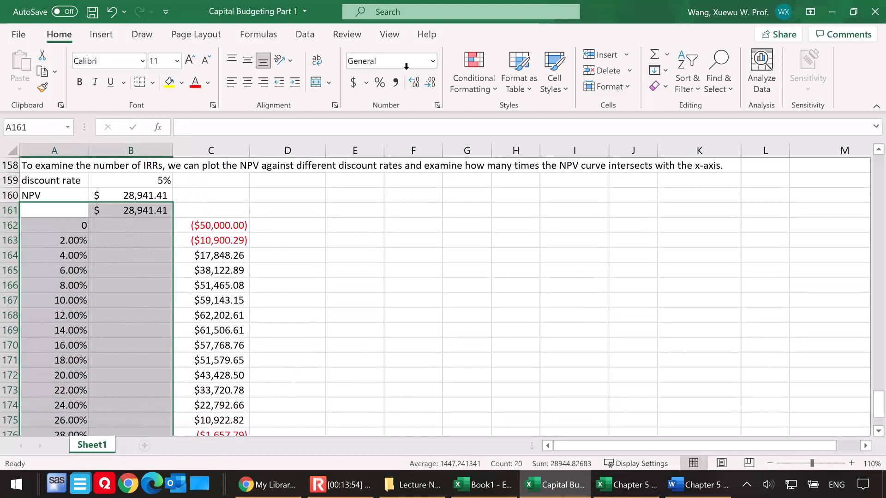
{"action": "left_click", "coordinate": [304, 37]}
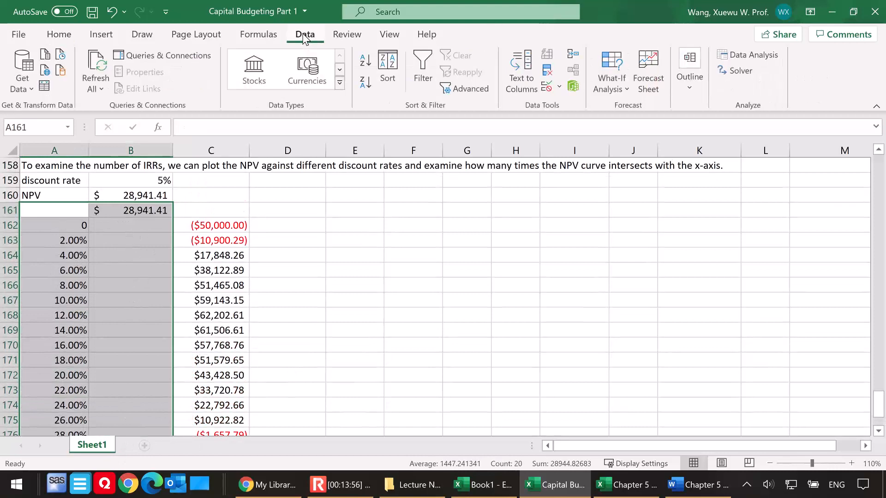
{"action": "left_click", "coordinate": [612, 81]}
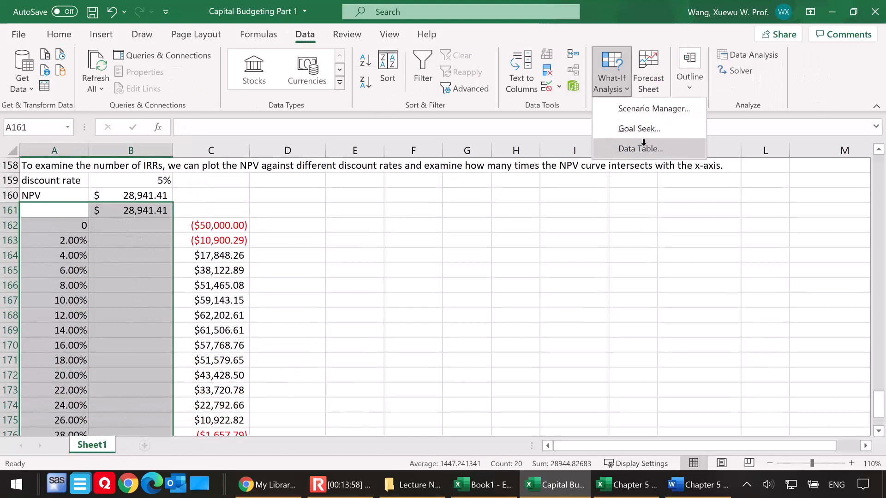
{"action": "left_click", "coordinate": [650, 149]}
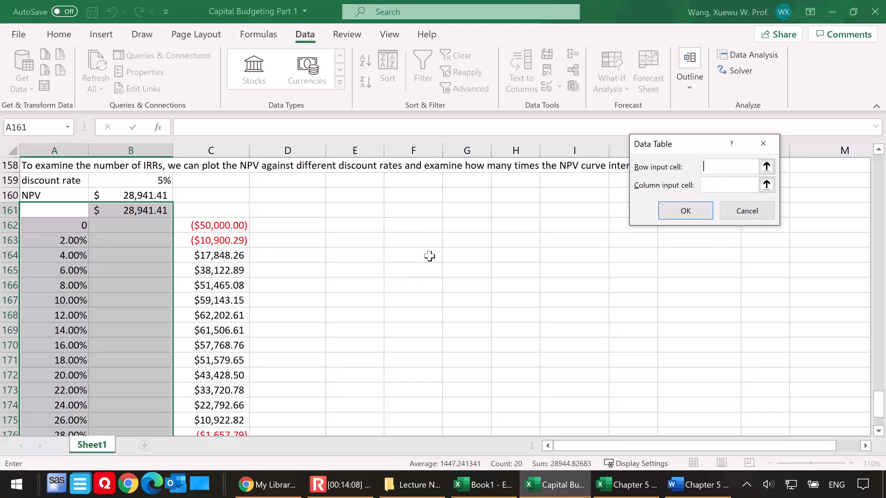
{"action": "left_click", "coordinate": [714, 183]}
{"action": "left_click", "coordinate": [145, 184]}
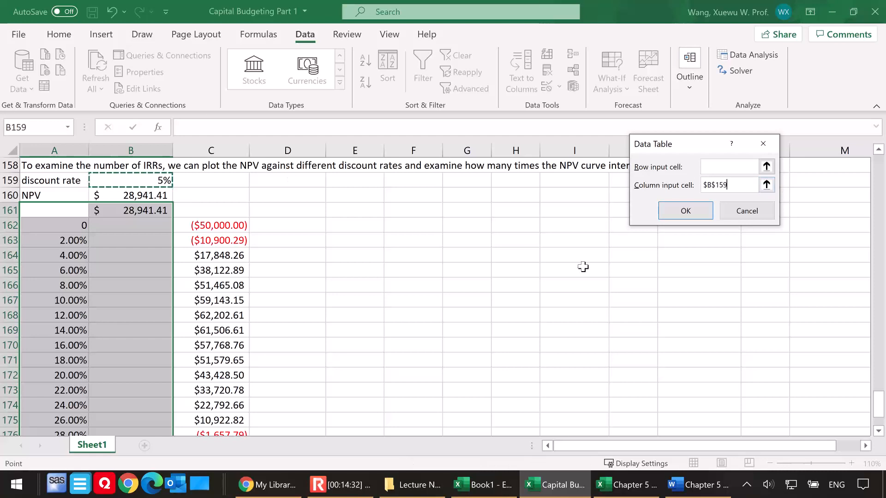
{"action": "left_click", "coordinate": [686, 213]}
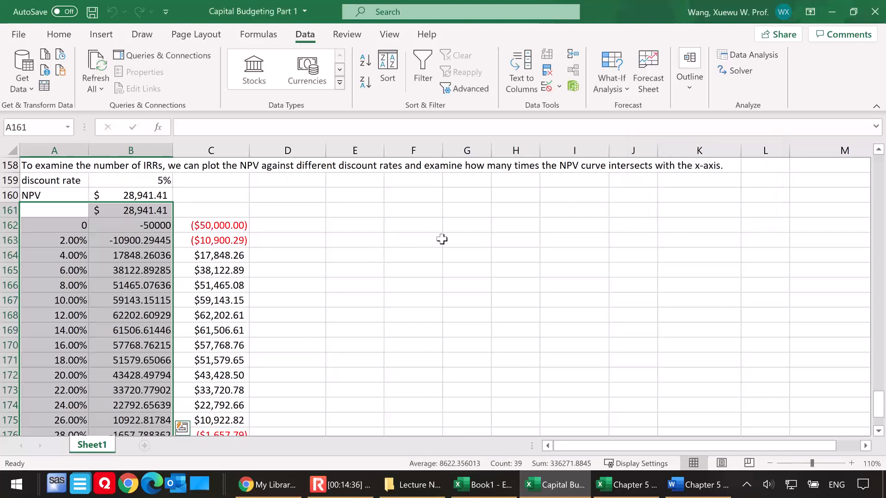
Compare the data table NPVs in column B with the formula-based NPVs in column C and inspect the table formula in B168
{"action": "scroll", "coordinate": [441, 240], "scroll_direction": "down", "scroll_amount": 1}
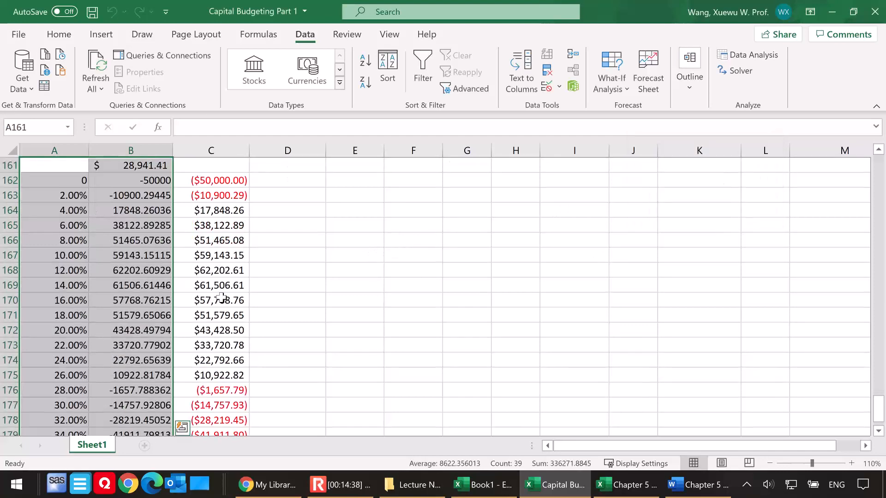
{"action": "scroll", "coordinate": [209, 288], "scroll_direction": "down", "scroll_amount": 1}
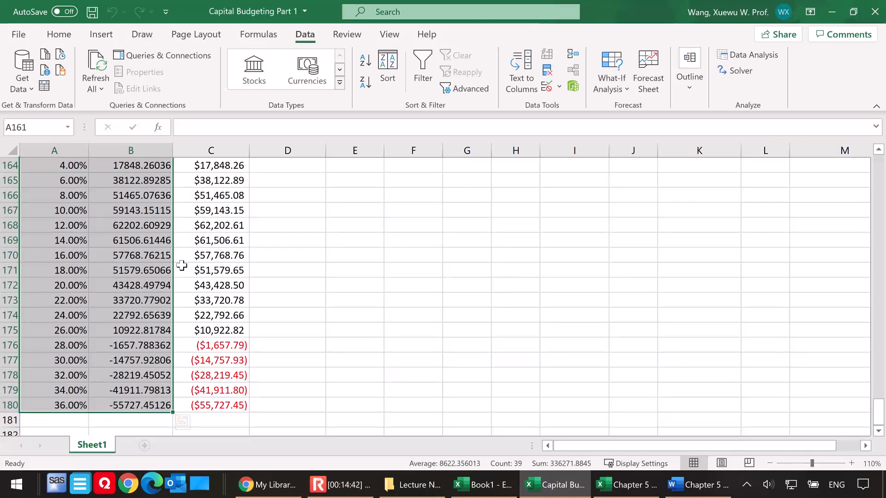
{"action": "scroll", "coordinate": [191, 279], "scroll_direction": "up", "scroll_amount": 1}
{"action": "left_click_drag", "start_coordinate": [162, 270], "coordinate": [231, 273]}
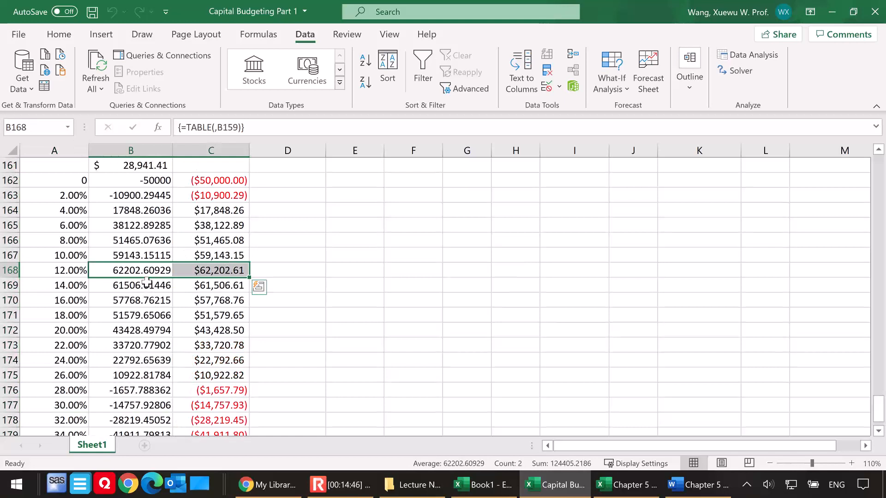
{"action": "left_click", "coordinate": [131, 273]}
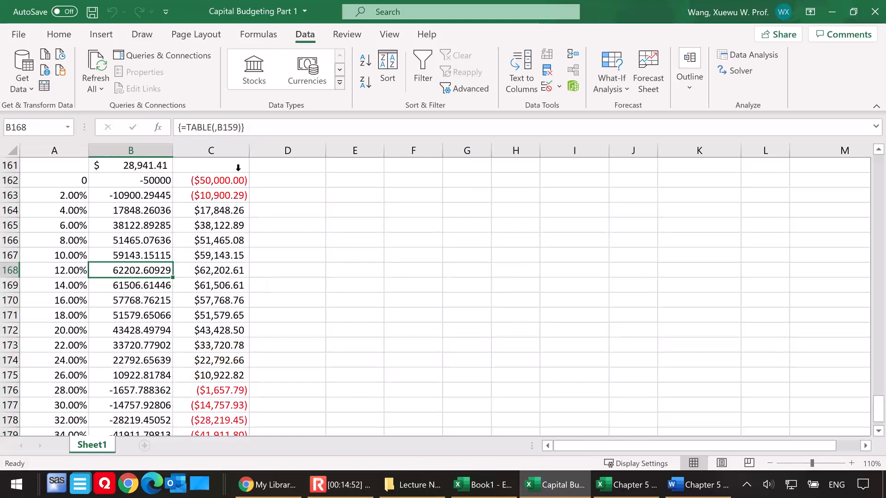
{"action": "left_click", "coordinate": [351, 273]}
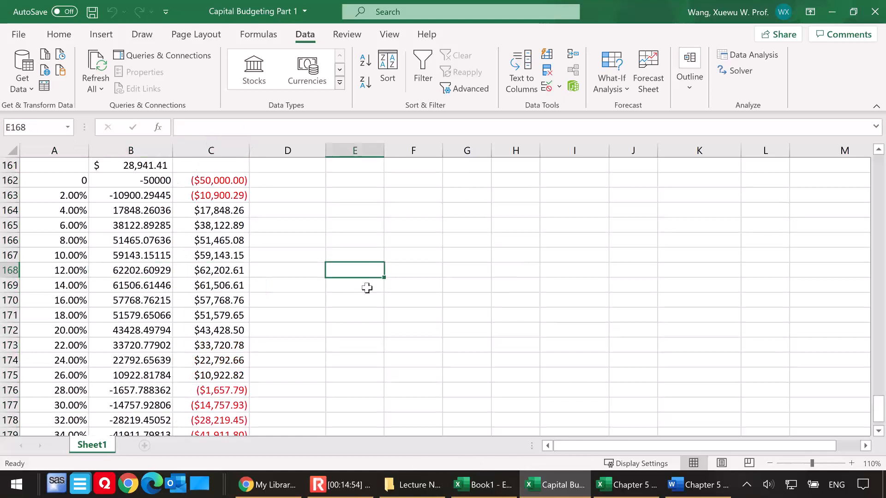
Enter the heading "Plotting the NPV:" in E162
{"action": "scroll", "coordinate": [367, 288], "scroll_direction": "up", "scroll_amount": 1}
{"action": "left_click", "coordinate": [346, 227]}
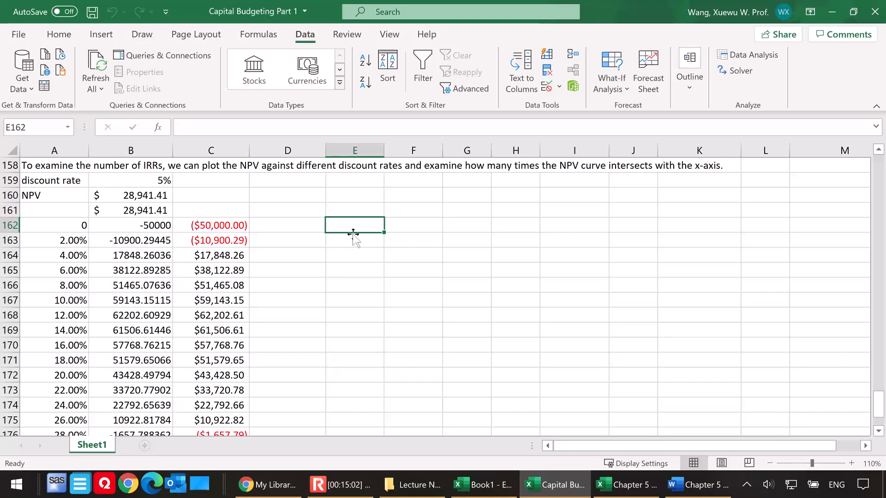
{"action": "type", "text": "Plotting the NPOV"}
{"action": "key", "text": "BackSpace"}
{"action": "key", "text": "BackSpace"}
{"action": "type", "text": "V:"}
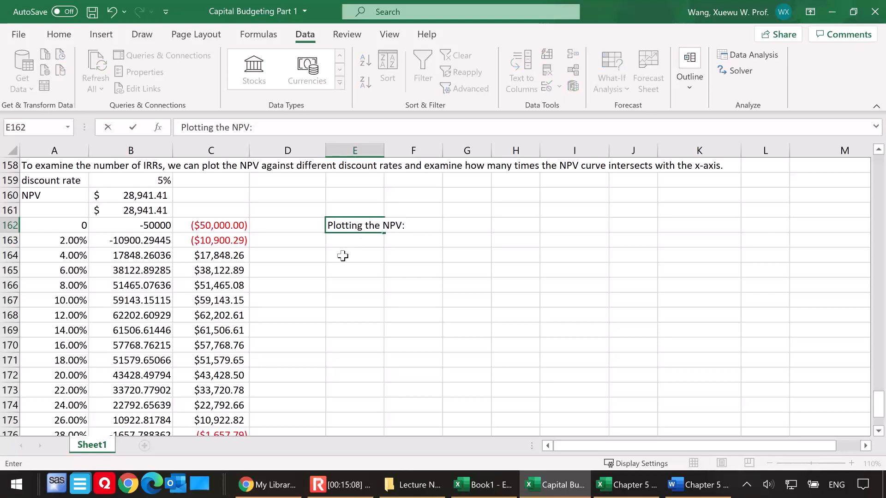
{"action": "key", "text": "Return"}
{"action": "left_click", "coordinate": [342, 255]}
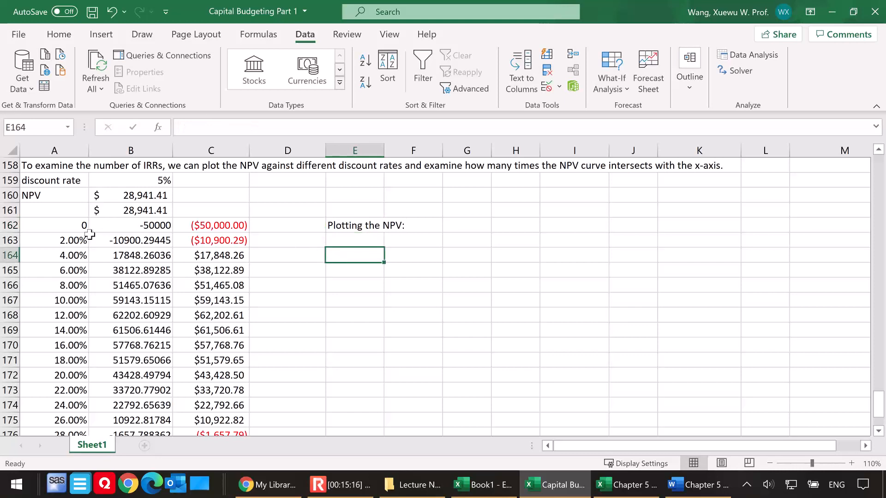
Insert the recommended scatter chart with connected points for A162:B180 and place it below the "Plotting the NPV:" heading
{"action": "scroll", "coordinate": [92, 231], "scroll_direction": "down", "scroll_amount": 1}
{"action": "left_click_drag", "start_coordinate": [51, 179], "coordinate": [115, 409]}
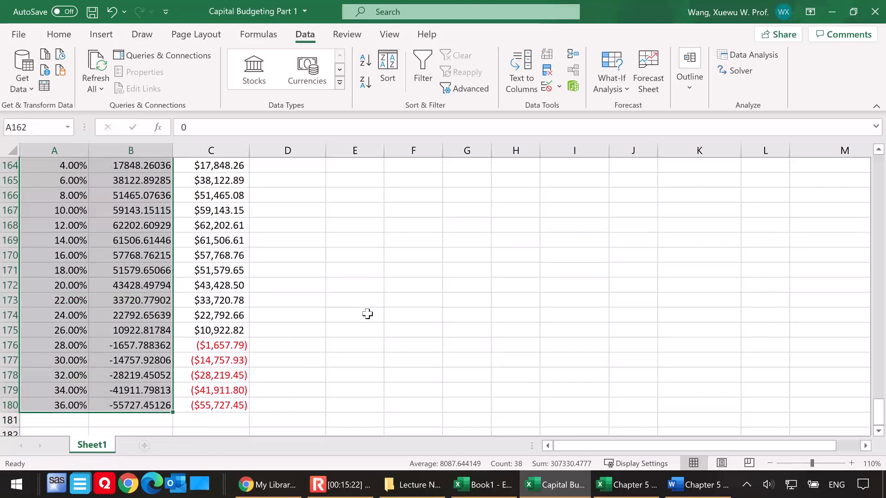
{"action": "scroll", "coordinate": [367, 306], "scroll_direction": "up", "scroll_amount": 2}
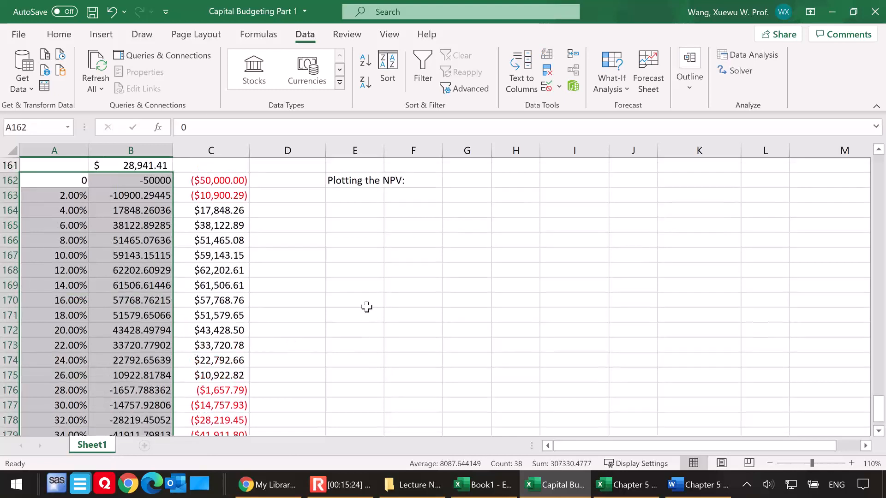
{"action": "left_click", "coordinate": [102, 35]}
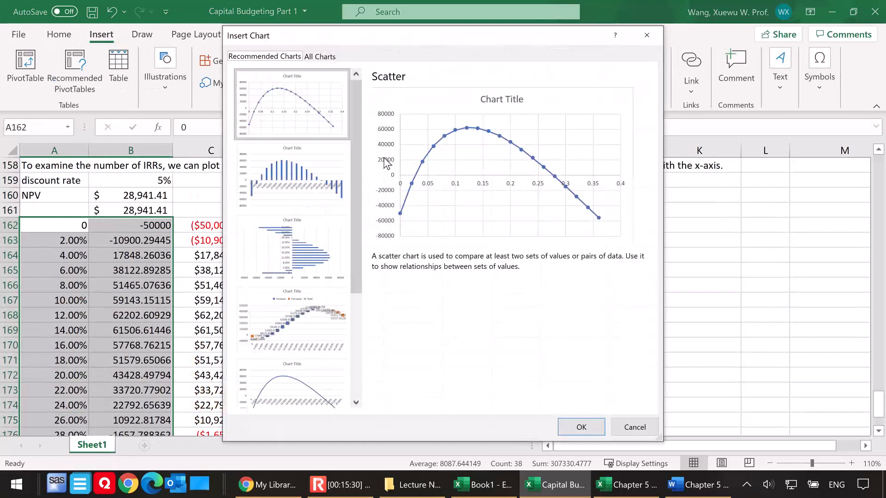
{"action": "left_click_drag", "start_coordinate": [431, 42], "coordinate": [464, 45]}
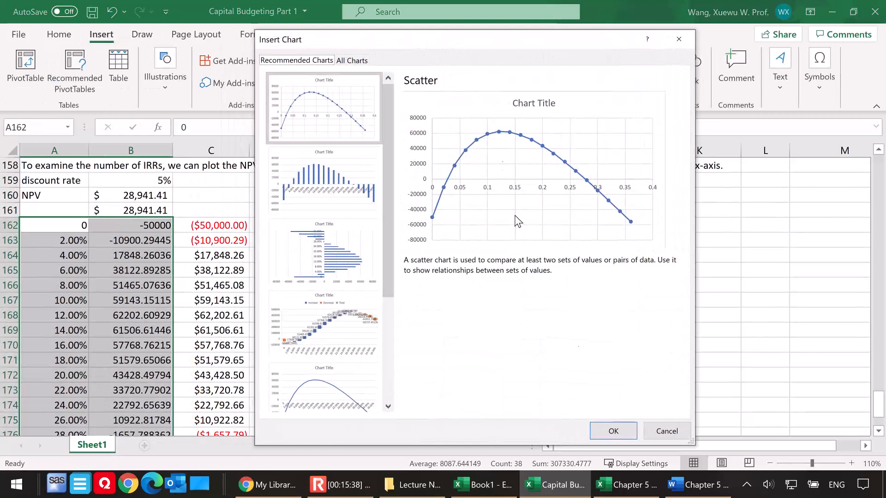
{"action": "left_click", "coordinate": [613, 431]}
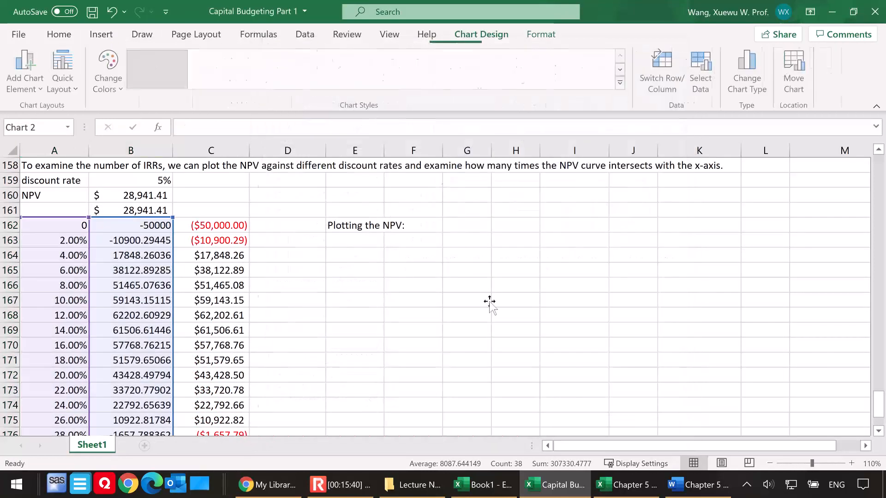
{"action": "left_click_drag", "start_coordinate": [493, 190], "coordinate": [495, 242]}
{"action": "scroll", "coordinate": [648, 275], "scroll_direction": "down", "scroll_amount": 1}
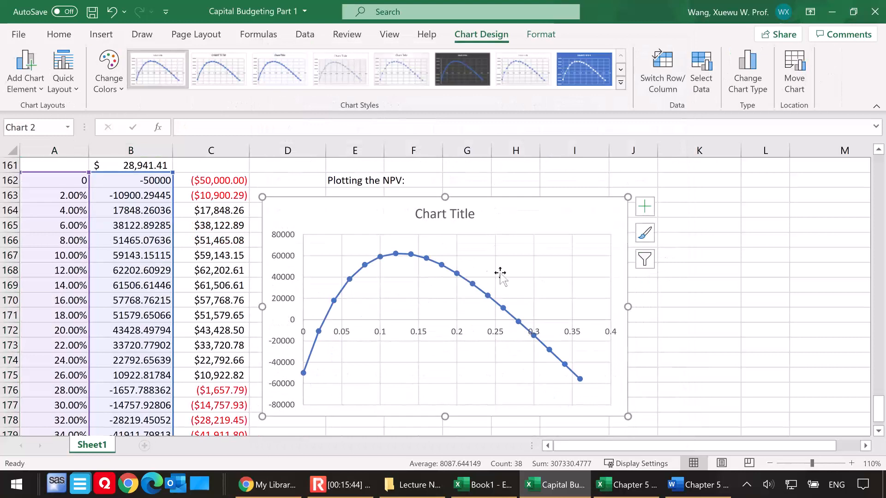
Replace the chart's placeholder title with "NPV for Different r"
{"action": "left_click", "coordinate": [415, 211]}
{"action": "left_click_drag", "start_coordinate": [419, 214], "coordinate": [469, 217]}
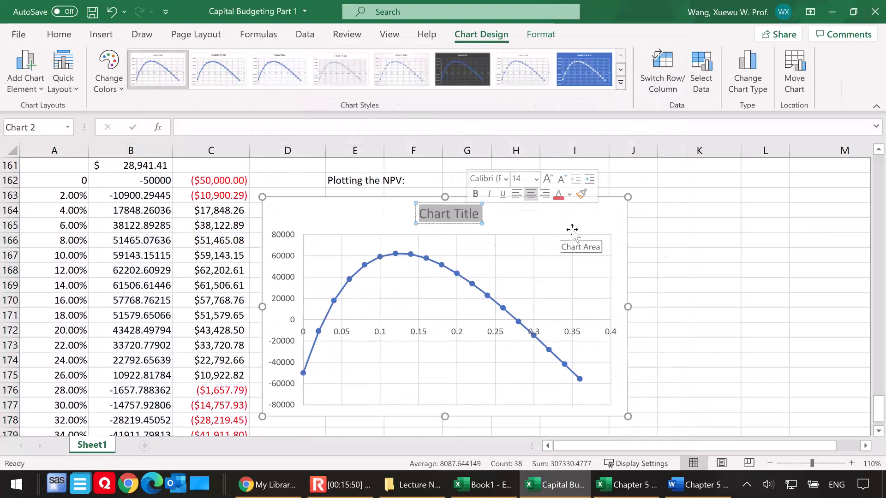
{"action": "type", "text": "NPV"}
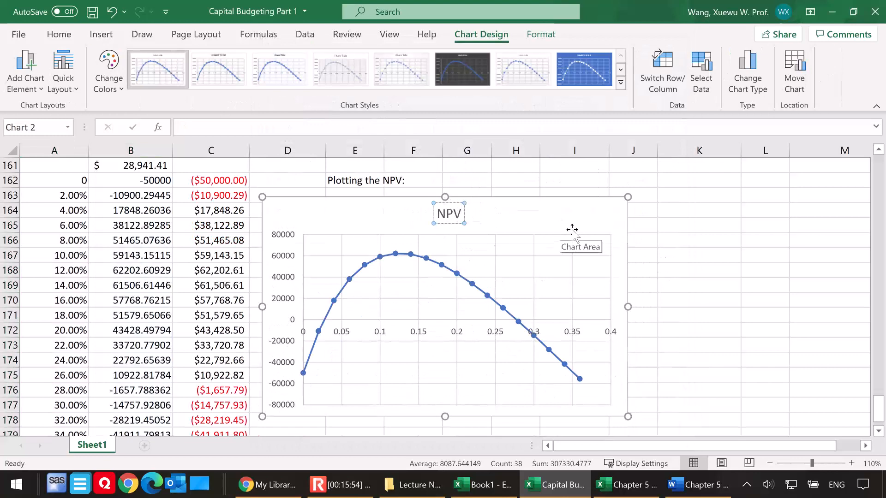
{"action": "type", "text": " for "}
{"action": "type", "text": "Ddi"}
{"action": "key", "text": "BackSpace"}
{"action": "type", "text": "di"}
{"action": "key", "text": "BackSpace"}
{"action": "key", "text": "BackSpace"}
{"action": "key", "text": "BackSpace"}
{"action": "type", "text": "Diff"}
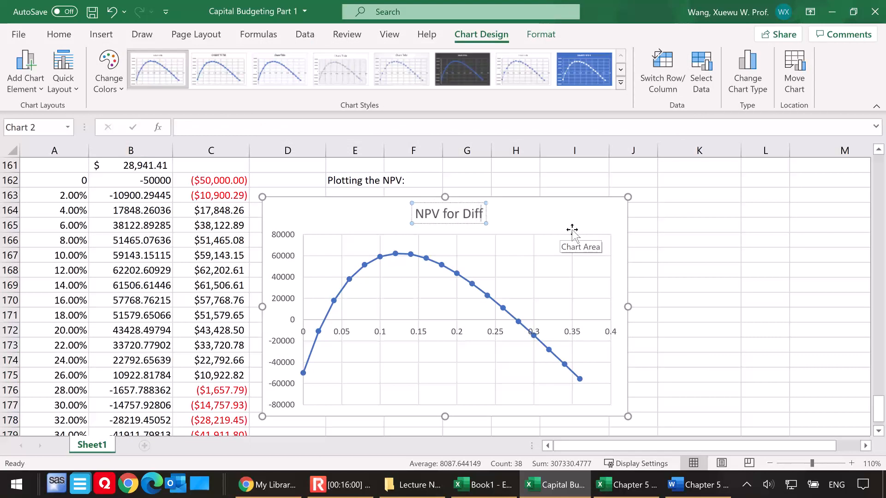
{"action": "type", "text": "erent r"}
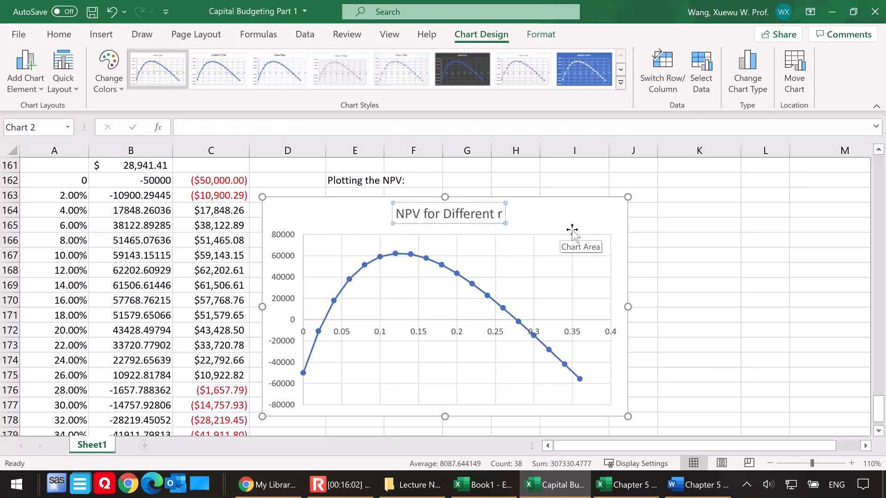
{"action": "left_click", "coordinate": [563, 222]}
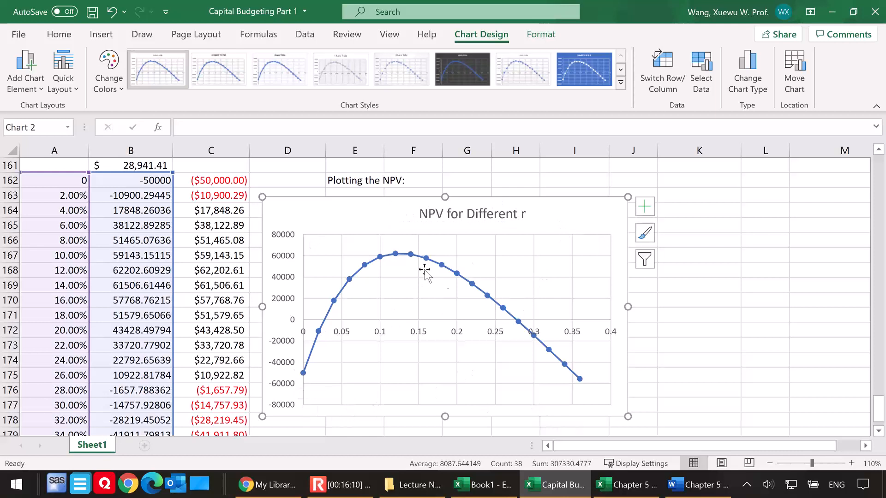
Enter the heading "The takeaway:" in K164 beside the chart
{"action": "left_click", "coordinate": [694, 205]}
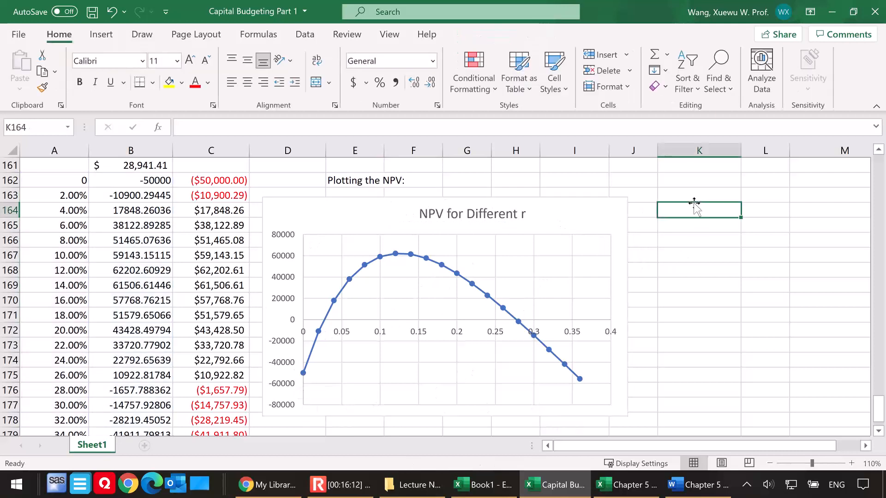
{"action": "type", "text": "The takeaw"}
{"action": "key", "text": "BackSpace"}
{"action": "type", "text": "away"}
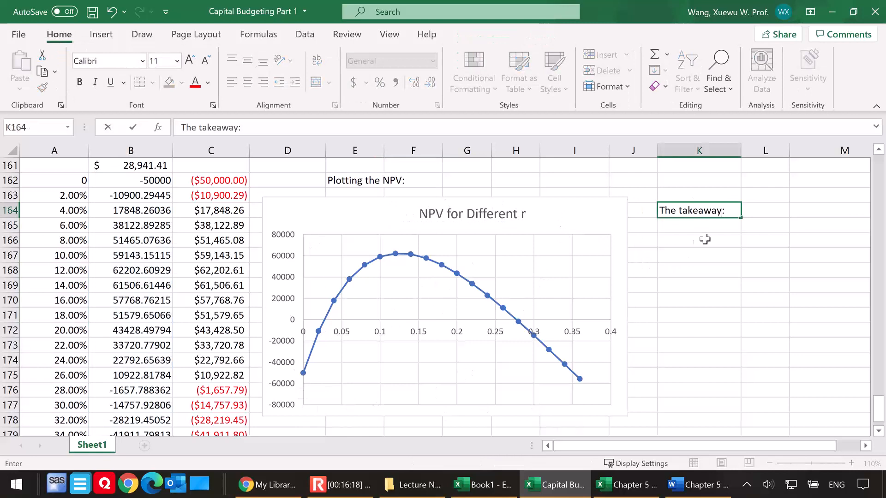
Enter the first takeaway in K166: "1. NPV curve intersects with the x-axis twice."
{"action": "left_click", "coordinate": [682, 240]}
{"action": "type", "text": "1."}
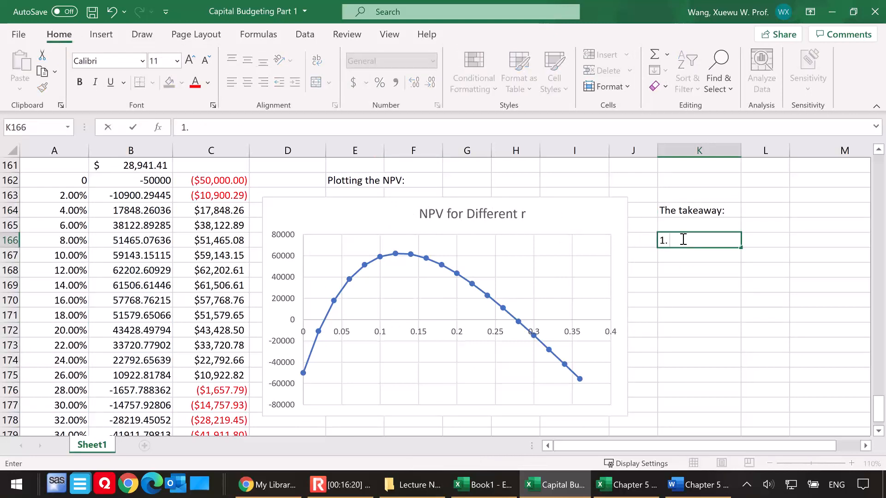
{"action": "type", "text": " NPV curve int"}
{"action": "type", "text": "ereset"}
{"action": "key", "text": "BackSpace"}
{"action": "key", "text": "BackSpace"}
{"action": "type", "text": "sects "}
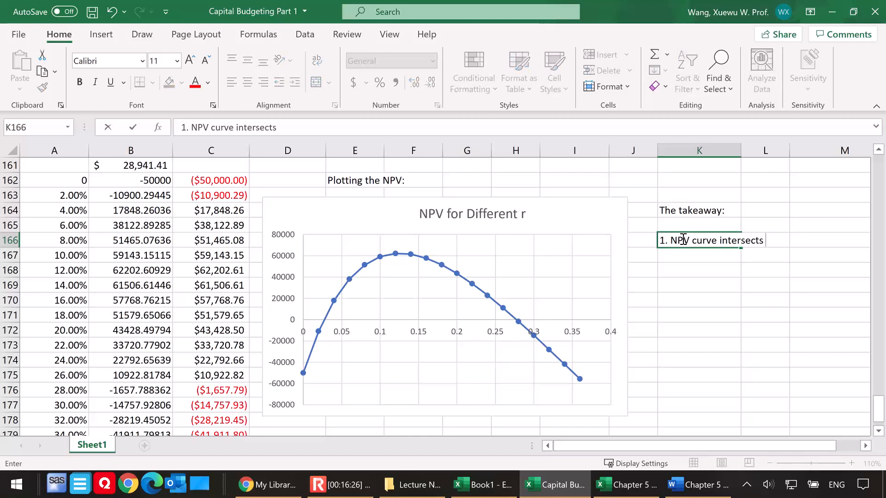
{"action": "type", "text": "with the x-axis twice."}
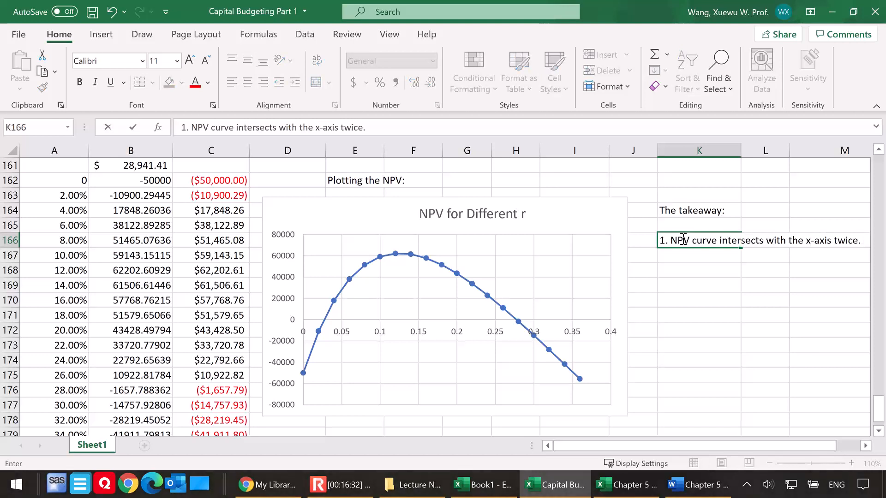
{"action": "key", "text": "Return"}
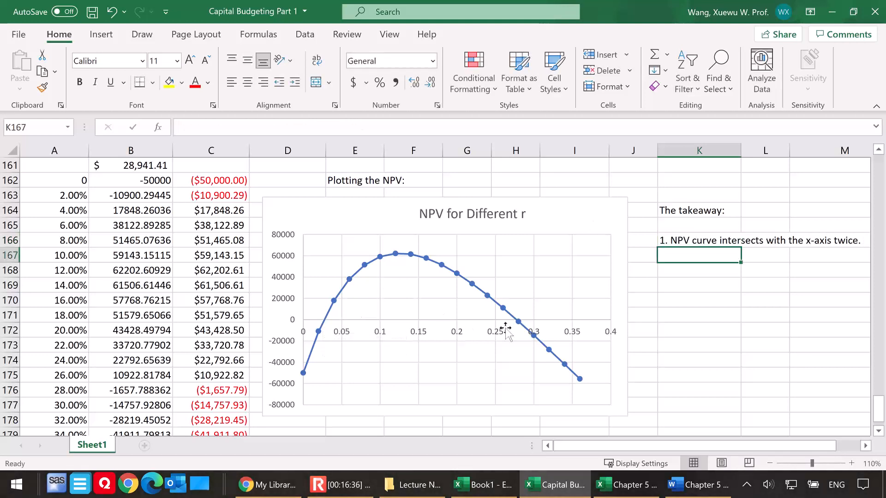
Add the conclusion "This implies that there are two IRRs." in K167
{"action": "type", "text": "This smplies tha"}
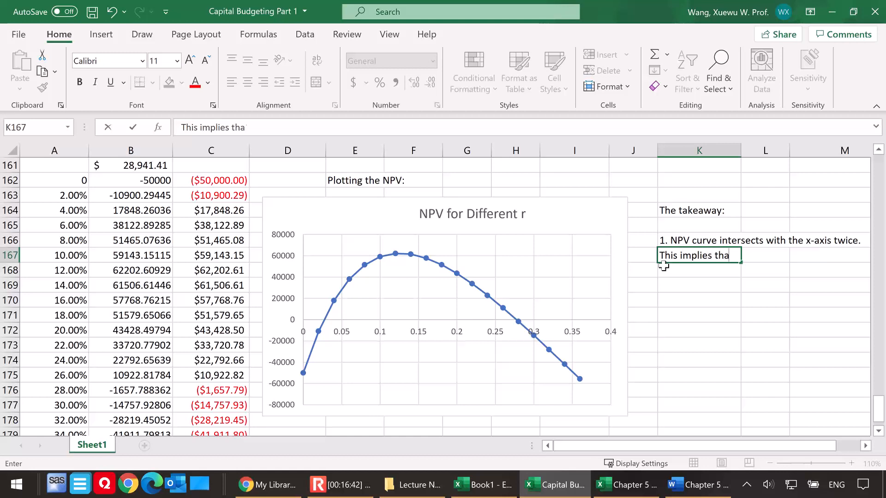
{"action": "type", "text": "t there are two IR"}
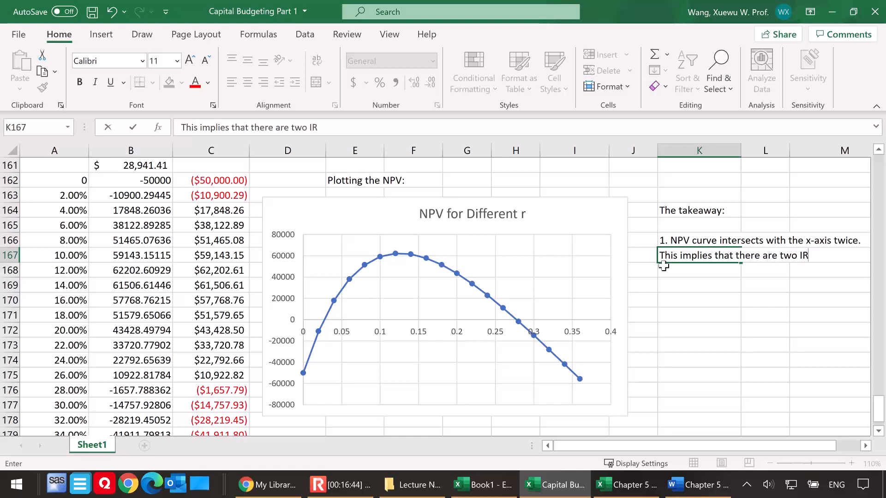
{"action": "type", "text": "Rs."}
{"action": "key", "text": "Return"}
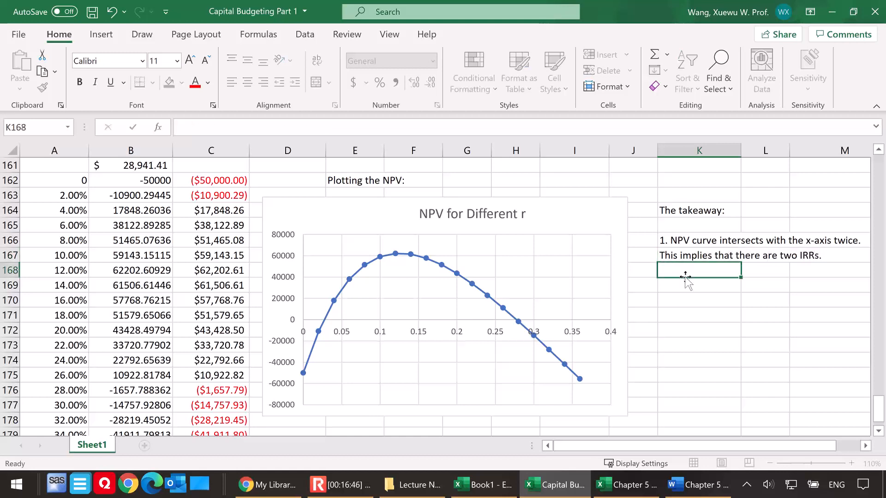
{"action": "scroll", "coordinate": [387, 325], "scroll_direction": "up", "scroll_amount": 1}
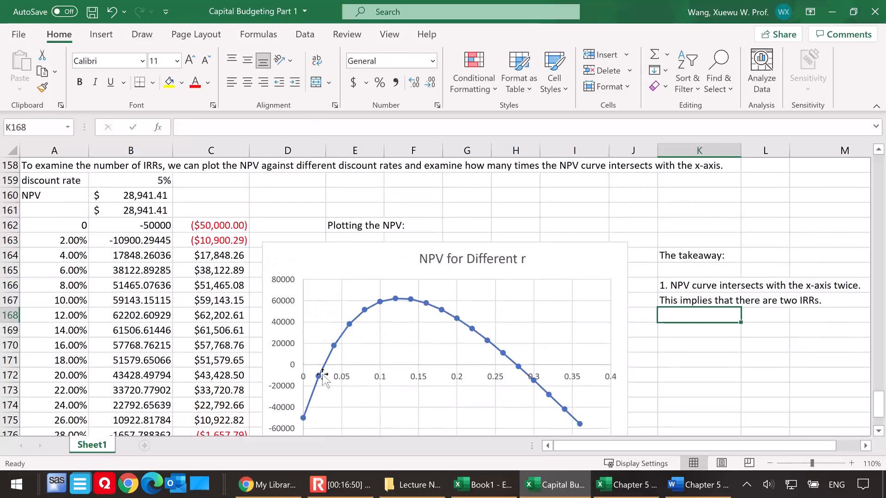
Check the two IRR values, then enter the second takeaway in K169: "2. the universe of the r is now split into three intervals"
{"action": "scroll", "coordinate": [304, 355], "scroll_direction": "up", "scroll_amount": 2}
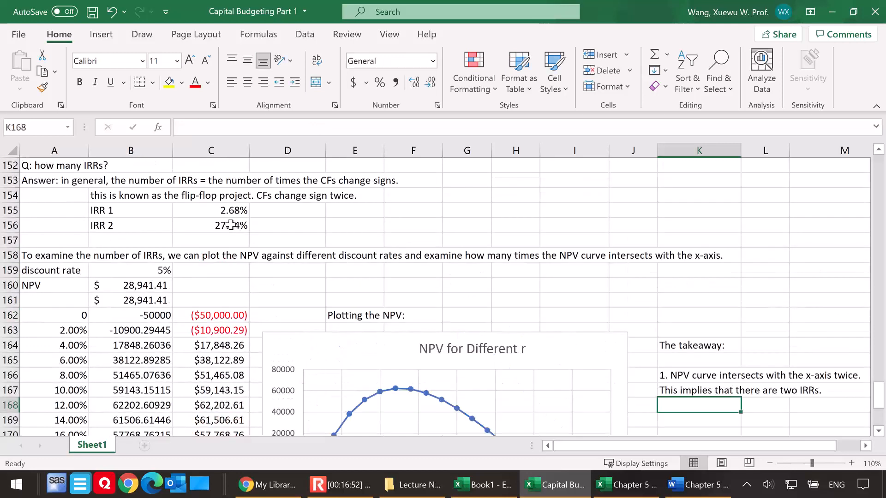
{"action": "scroll", "coordinate": [469, 352], "scroll_direction": "down", "scroll_amount": 1}
{"action": "scroll", "coordinate": [469, 351], "scroll_direction": "down", "scroll_amount": 1}
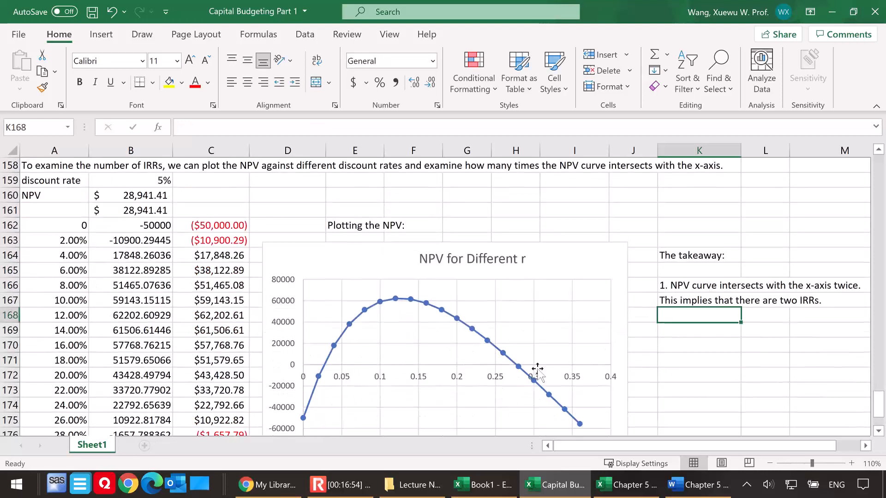
{"action": "left_click", "coordinate": [674, 331]}
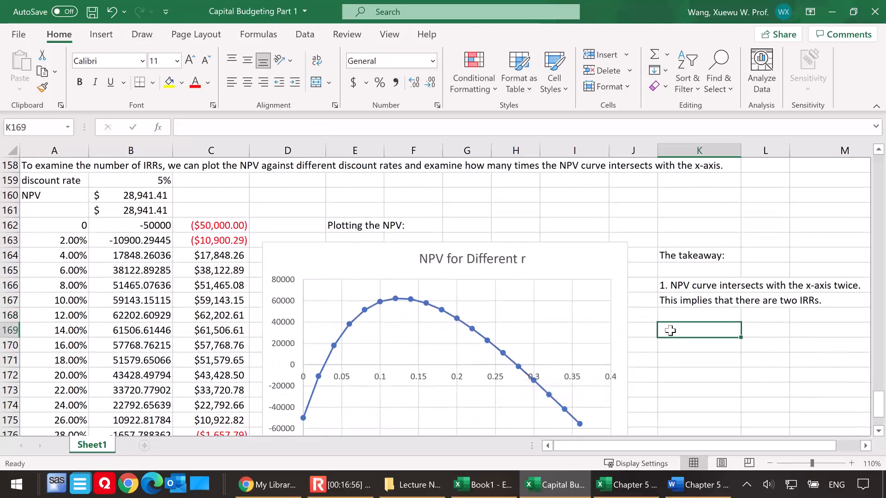
{"action": "type", "text": "2."}
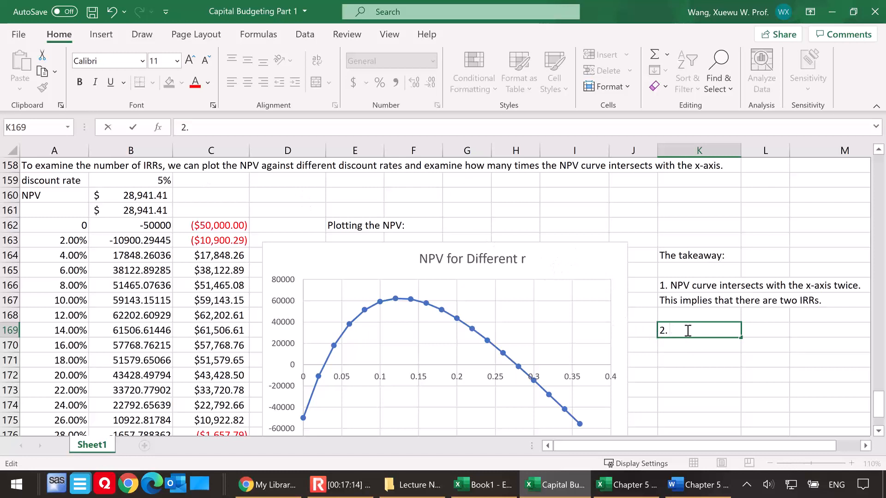
{"action": "type", "text": "the univer"}
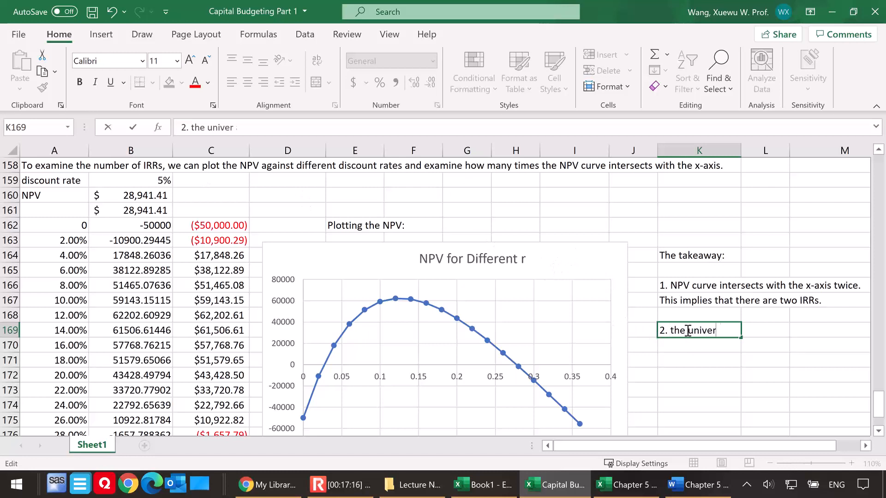
{"action": "type", "text": "se of the a"}
{"action": "key", "text": "BackSpace"}
{"action": "type", "text": "r is now split into three"}
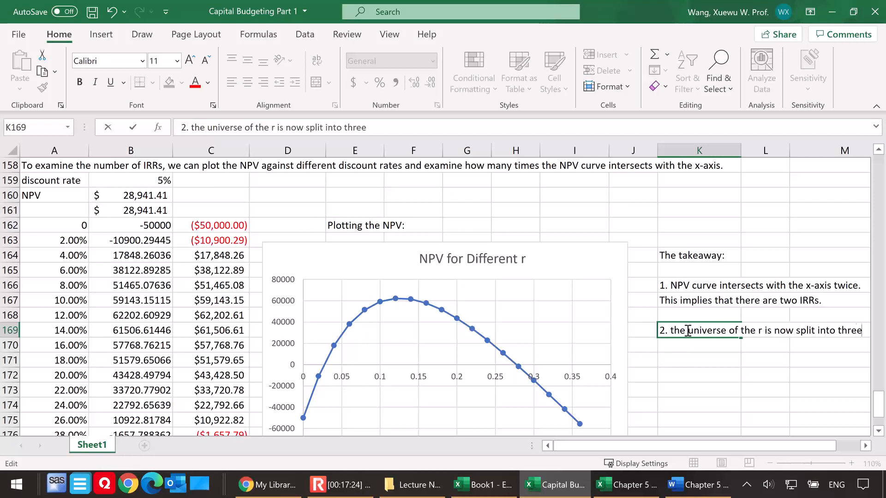
{"action": "type", "text": " intervals"}
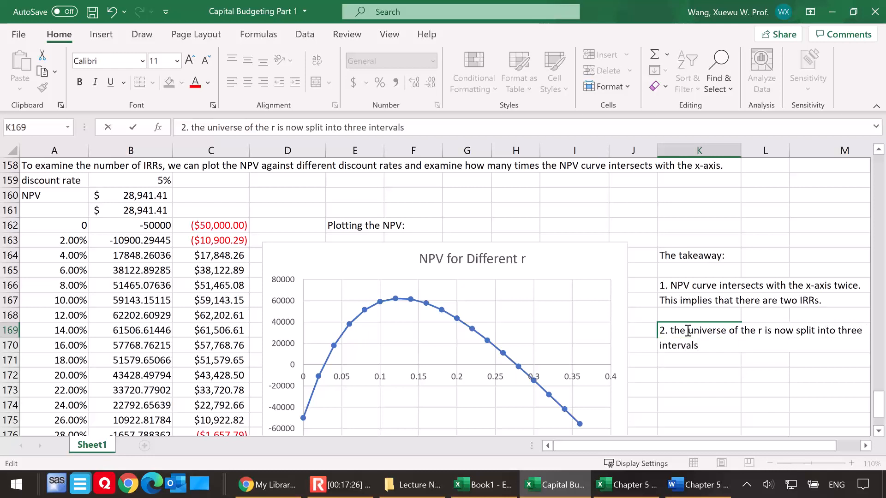
Enter the table headings "Interal" in K171 and "Conclusion" in L171 below the second takeaway
{"action": "left_click", "coordinate": [700, 360]}
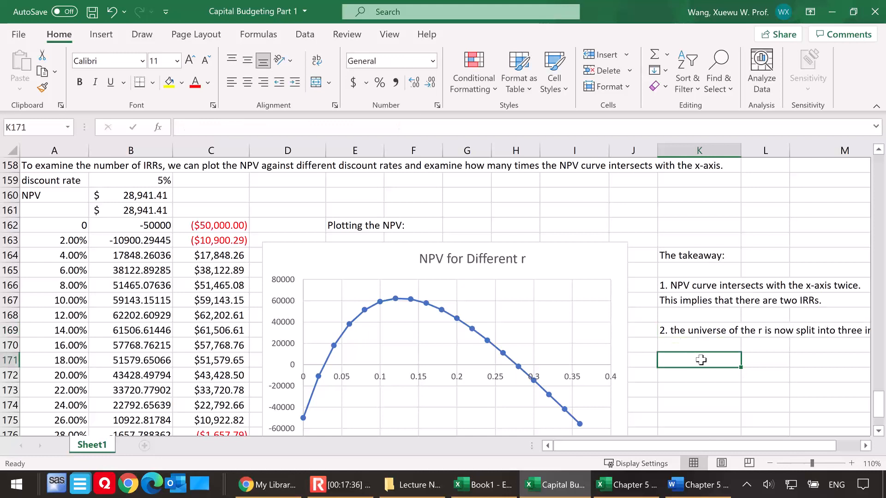
{"action": "type", "text": "Internva"}
{"action": "key", "text": "BackSpace"}
{"action": "key", "text": "BackSpace"}
{"action": "key", "text": "BackSpace"}
{"action": "type", "text": "al"}
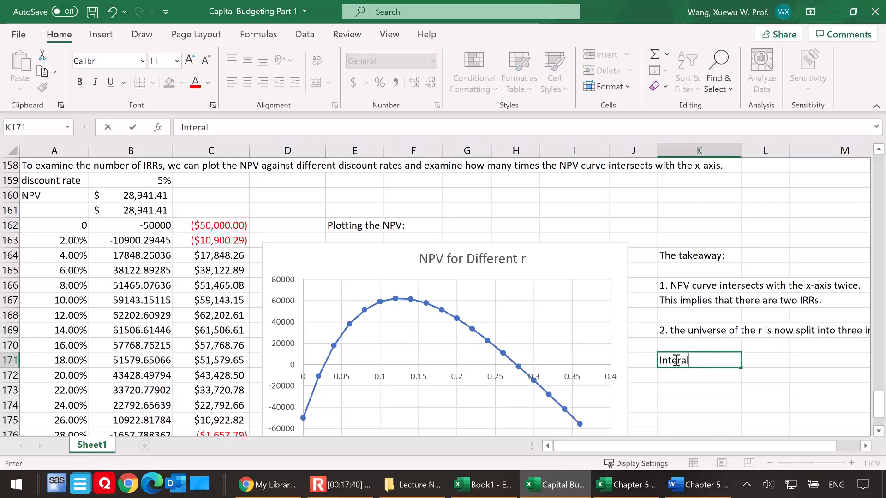
{"action": "left_click", "coordinate": [765, 360]}
{"action": "type", "text": "COnclusion"}
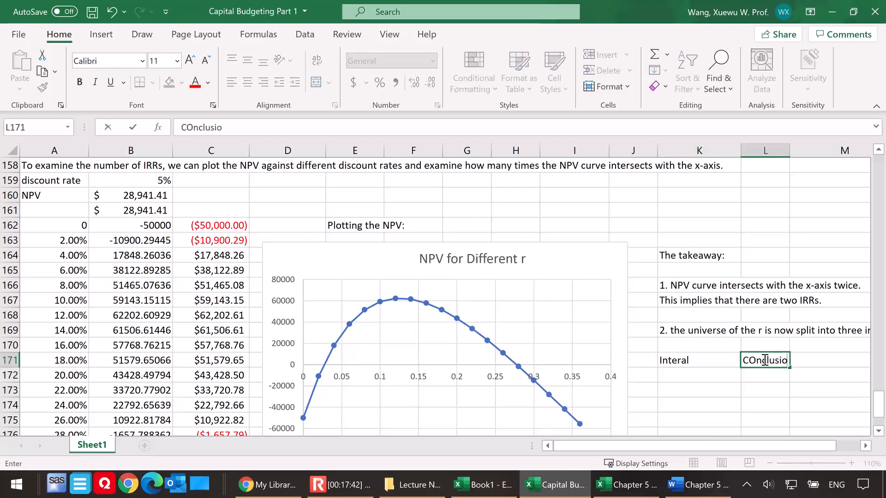
Fill the first table row with the interval "r < 2.68%" in K172 and "negative NPV" in L172
{"action": "left_click", "coordinate": [689, 379]}
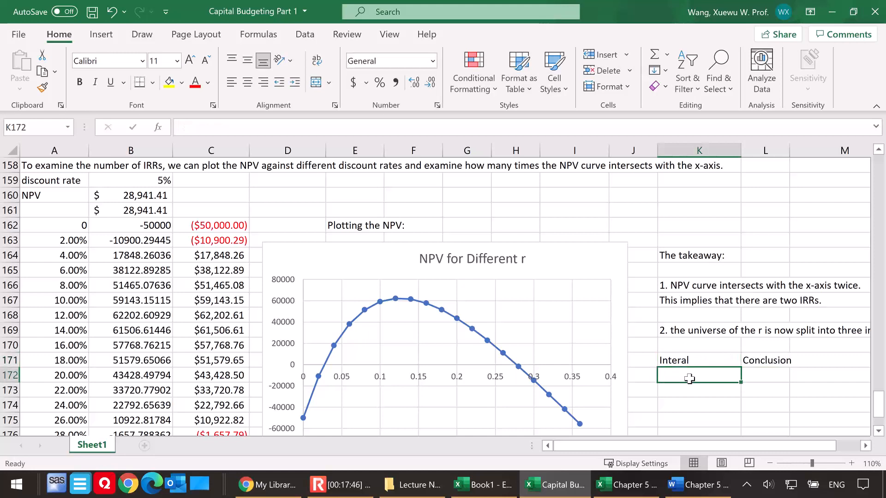
{"action": "type", "text": "r <"}
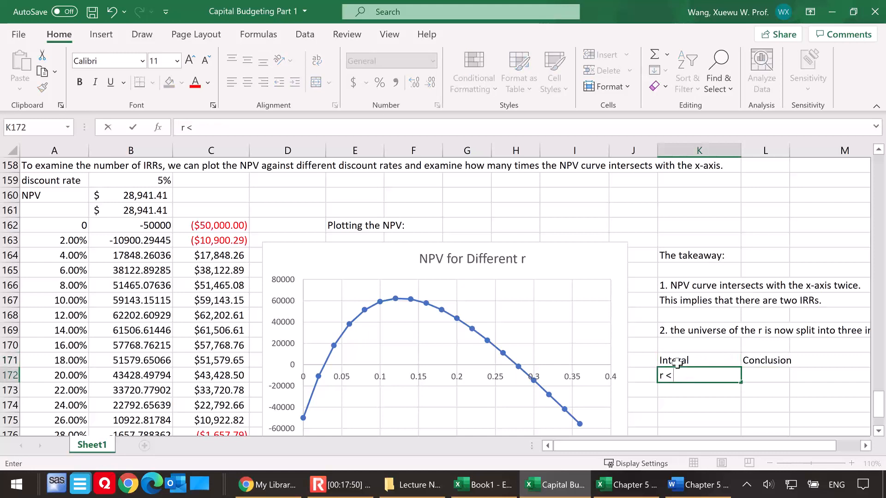
{"action": "type", "text": " 2.68%"}
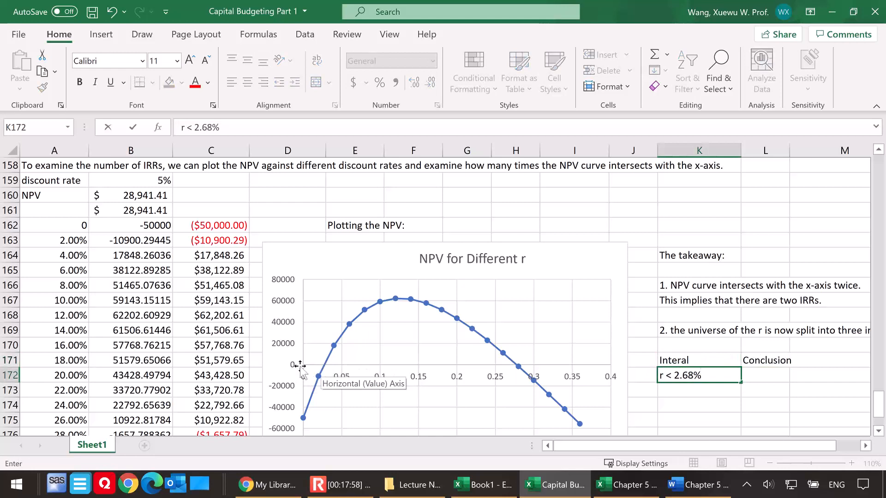
{"action": "left_click", "coordinate": [777, 377]}
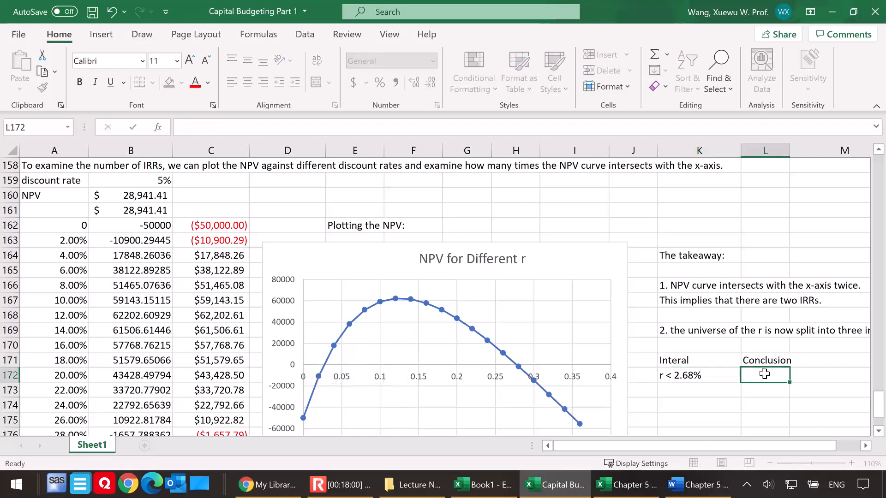
{"action": "type", "text": "negative NPV"}
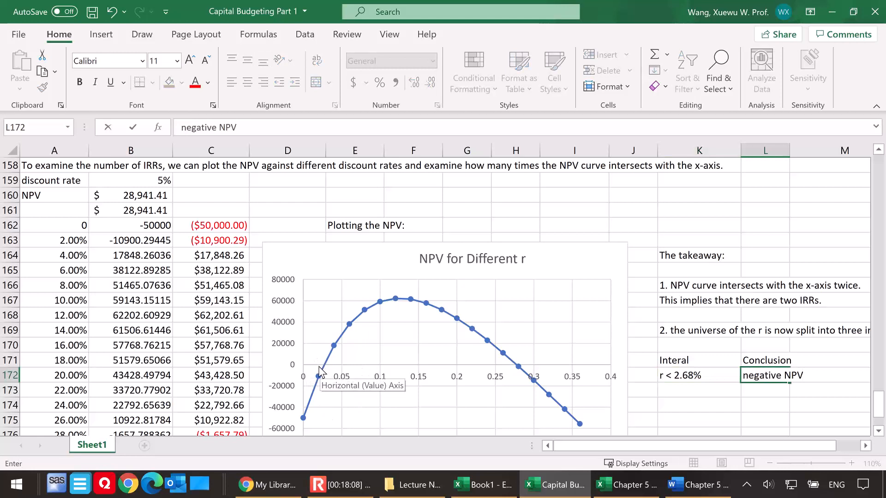
Fill the second table row with "2.68% < r < 27.74%" in K173 and "Positive NPV" in L173, widening column K to fit
{"action": "left_click", "coordinate": [675, 388]}
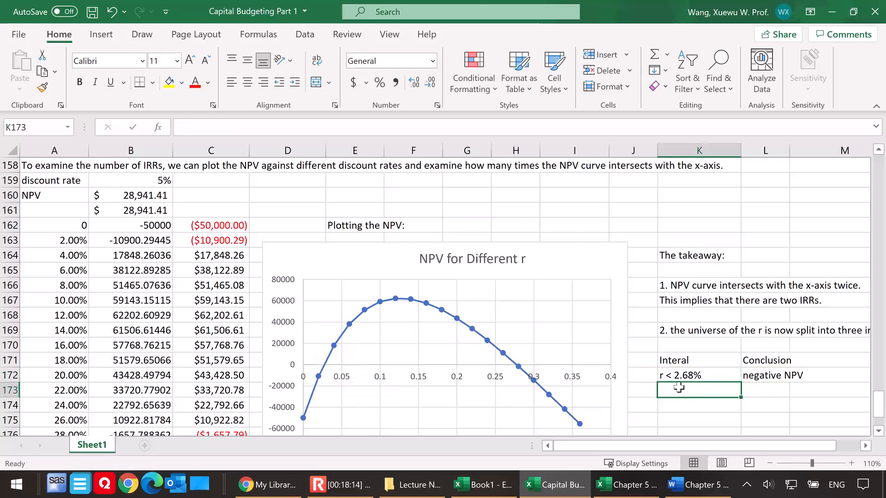
{"action": "type", "text": "2.68%"}
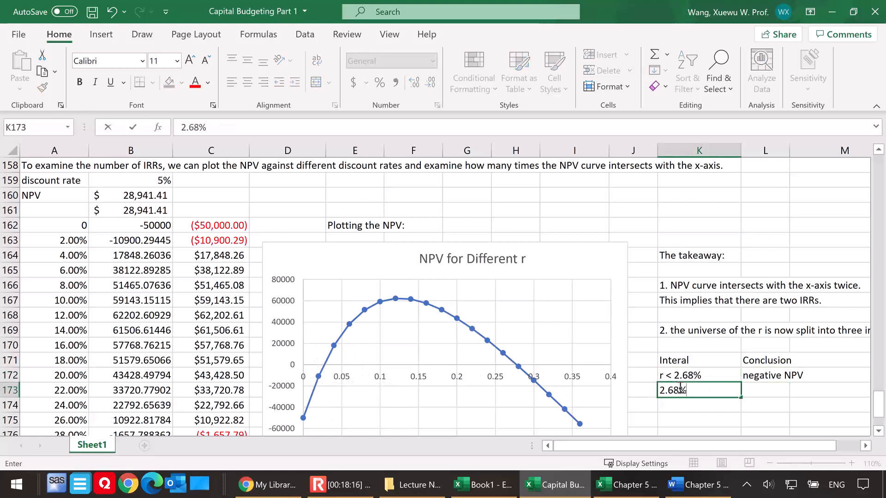
{"action": "type", "text": " < r < 27.74%"}
{"action": "key", "text": "Tab"}
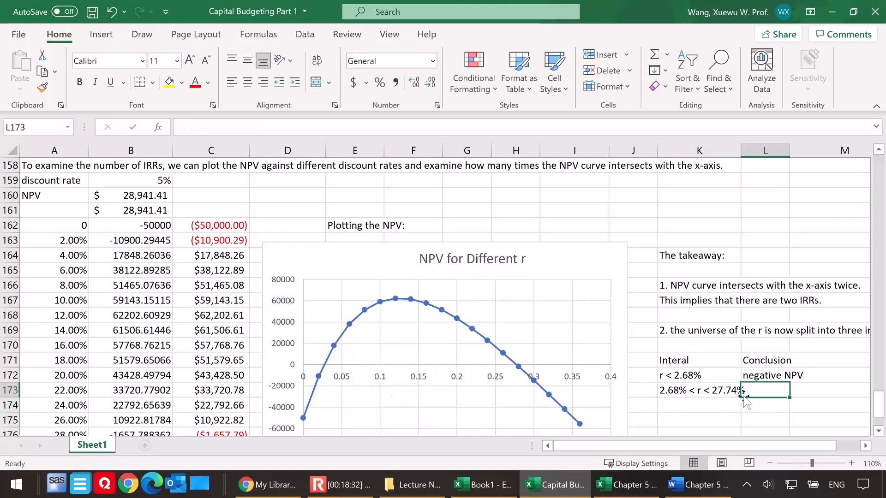
{"action": "left_click_drag", "start_coordinate": [741, 153], "coordinate": [754, 153]}
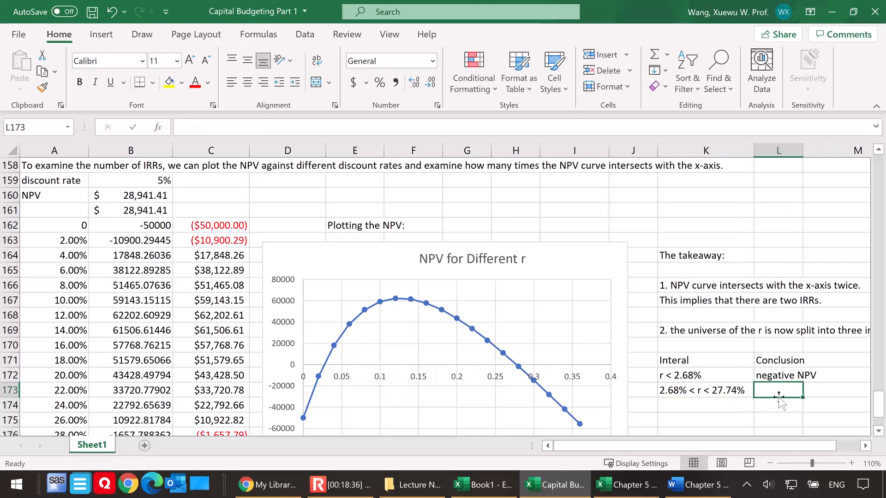
{"action": "type", "text": "Positive NPV"}
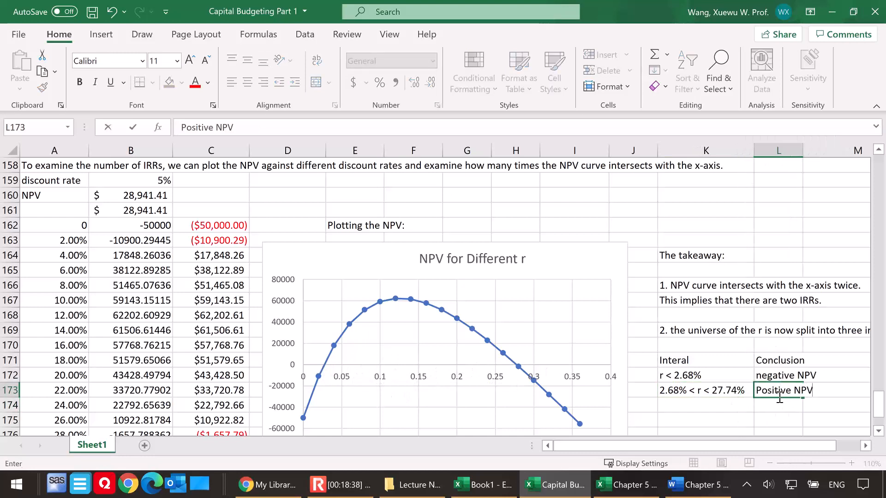
Fill the third table row with the interval "r > 27.74%" in K174 and "negative NPV" in L174
{"action": "left_click", "coordinate": [686, 405]}
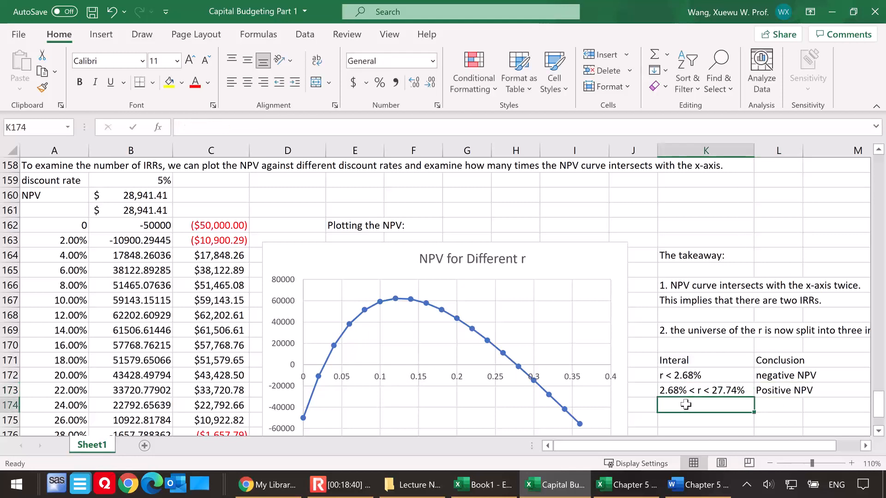
{"action": "type", "text": "r"}
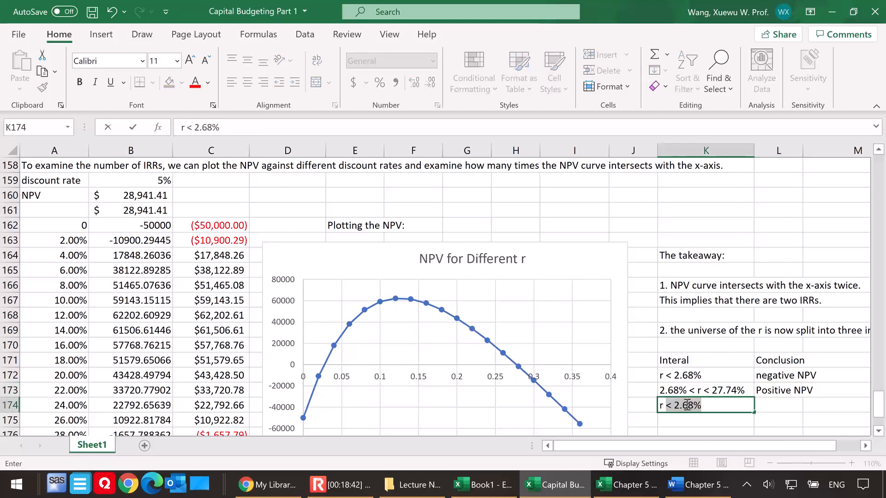
{"action": "type", "text": " > 27.74%"}
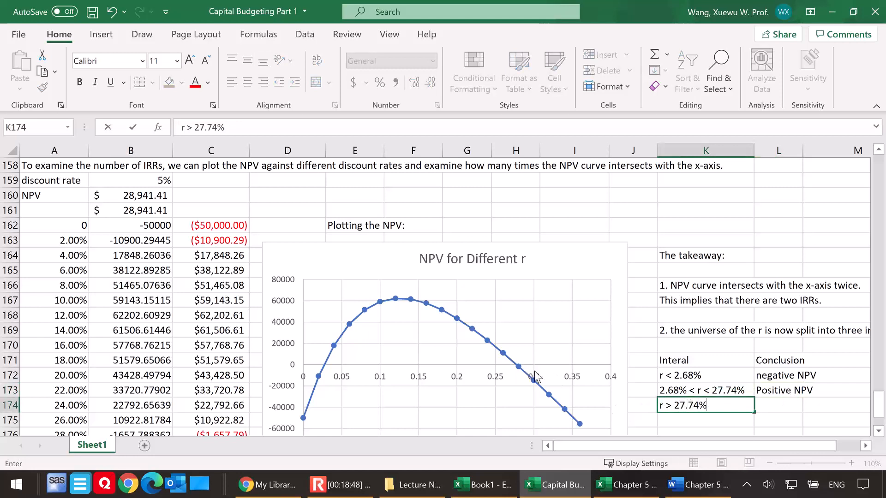
{"action": "left_click", "coordinate": [787, 404]}
{"action": "type", "text": "negative NPV"}
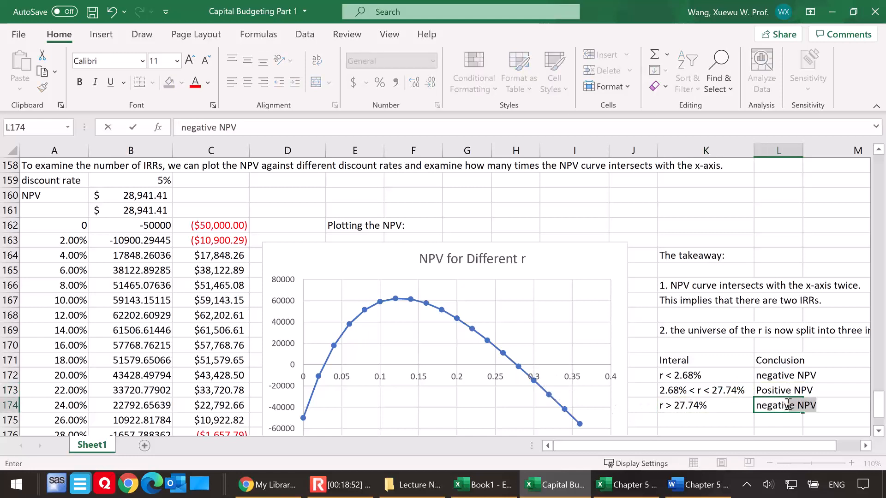
{"action": "key", "text": "F2"}
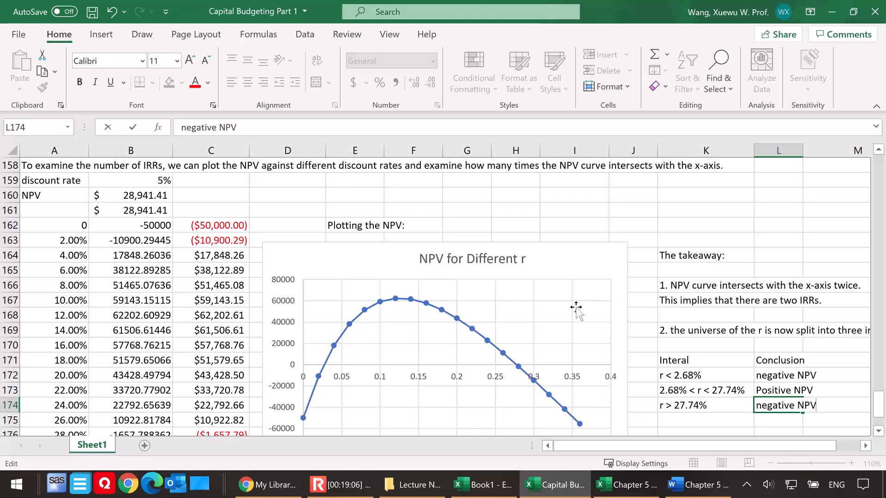
{"action": "scroll", "coordinate": [146, 325], "scroll_direction": "down", "scroll_amount": 5}
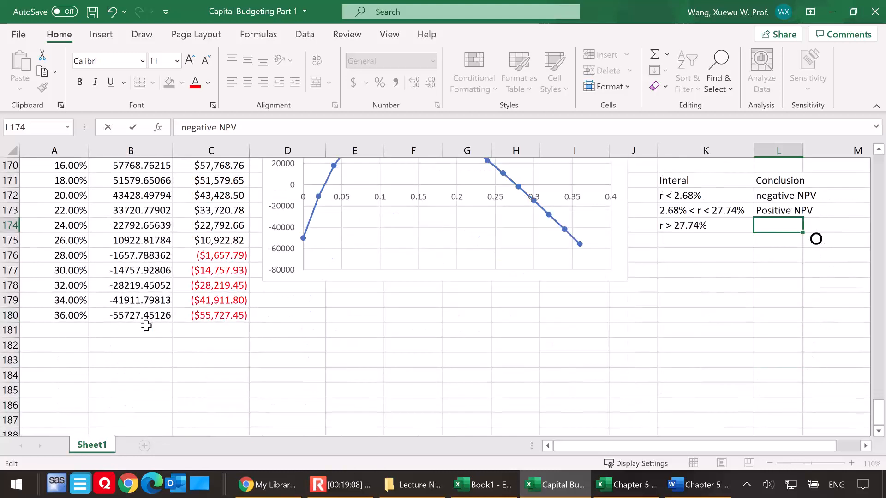
{"action": "left_click", "coordinate": [55, 304]}
Review the three interval conclusions against the NPV curve, the two IRR values and the project's cash-flow setup
{"action": "scroll", "coordinate": [435, 266], "scroll_direction": "up", "scroll_amount": 1}
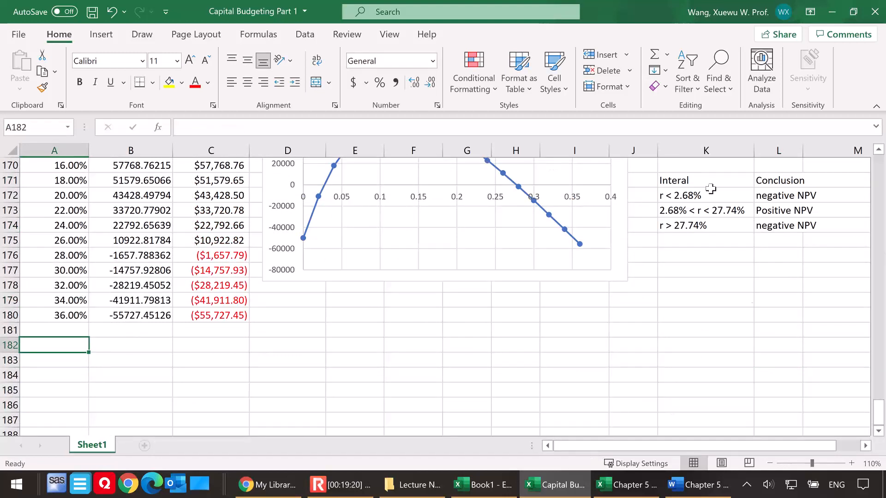
{"action": "scroll", "coordinate": [230, 327], "scroll_direction": "up", "scroll_amount": 1}
{"action": "scroll", "coordinate": [230, 326], "scroll_direction": "up", "scroll_amount": 5}
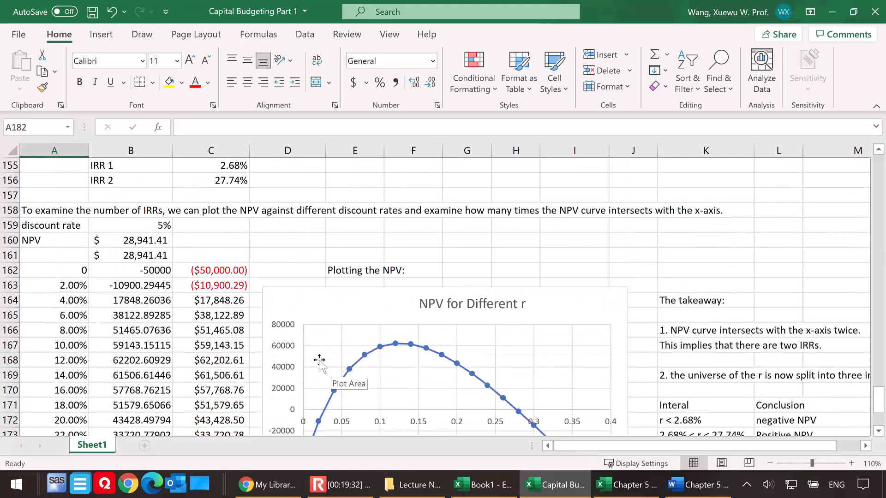
{"action": "scroll", "coordinate": [305, 362], "scroll_direction": "down", "scroll_amount": 1}
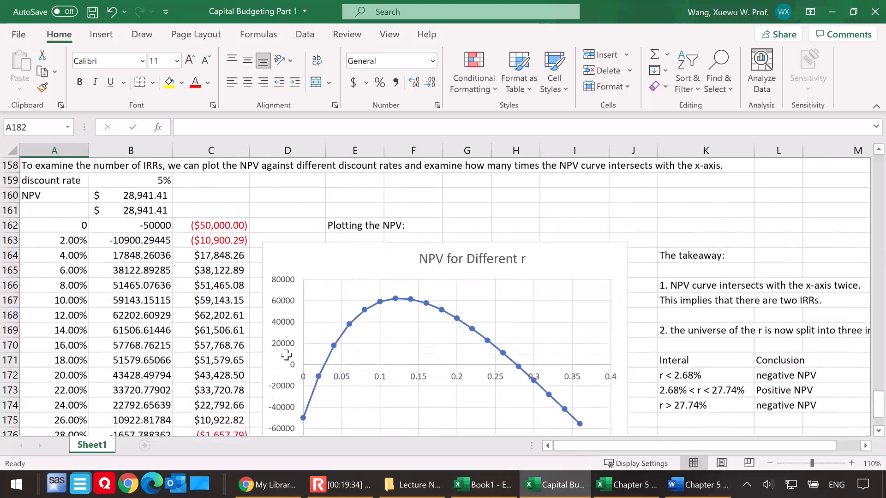
{"action": "scroll", "coordinate": [285, 356], "scroll_direction": "up", "scroll_amount": 4}
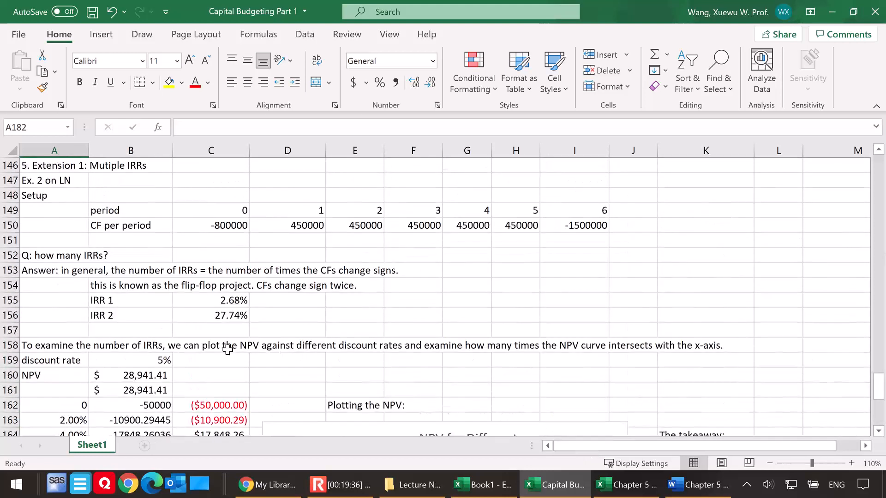
{"action": "scroll", "coordinate": [147, 369], "scroll_direction": "down", "scroll_amount": 3}
{"action": "scroll", "coordinate": [147, 367], "scroll_direction": "down", "scroll_amount": 7}
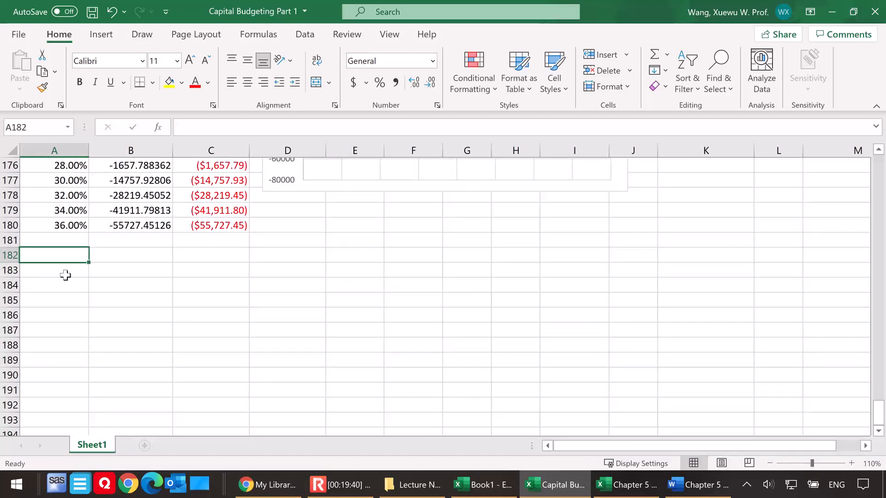
Enter the section heading "6. Extension 2: Capital Budgeting Projects with Different Life Span" in A182
{"action": "type", "text": "6. Exten"}
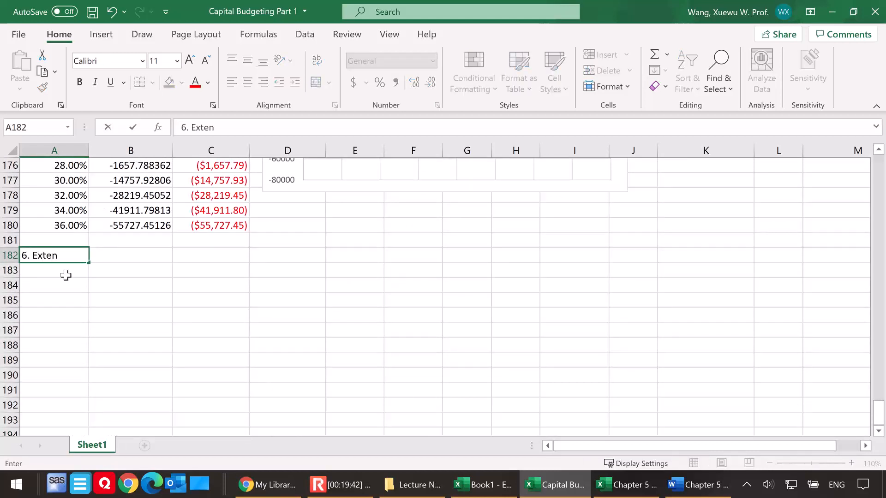
{"action": "type", "text": "sion 2:"}
{"action": "left_click", "coordinate": [692, 485]}
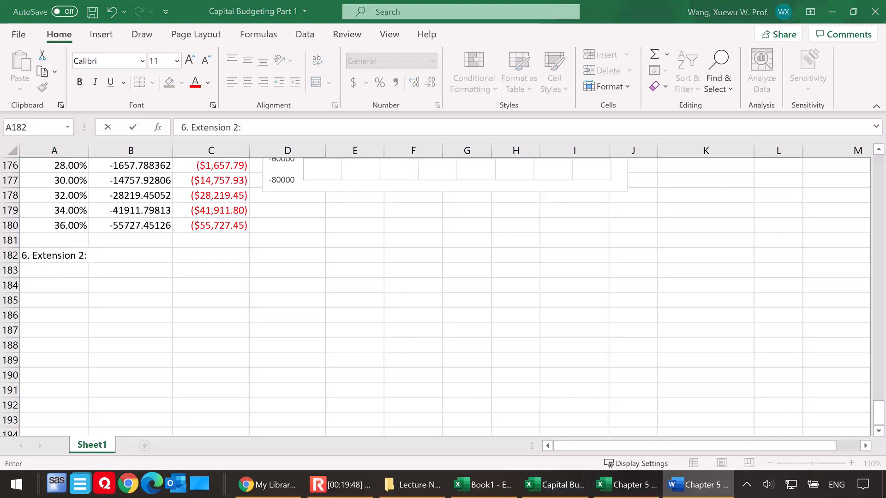
{"action": "left_click", "coordinate": [107, 259]}
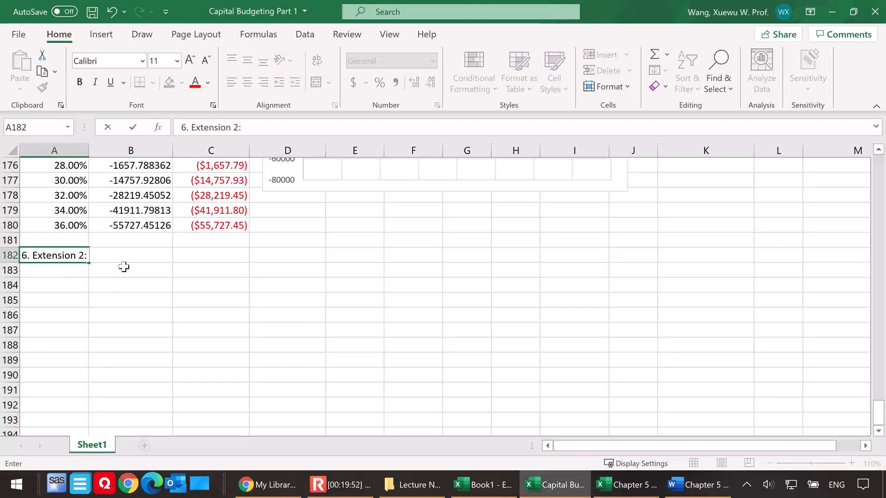
{"action": "type", "text": "Capital Budgeting"}
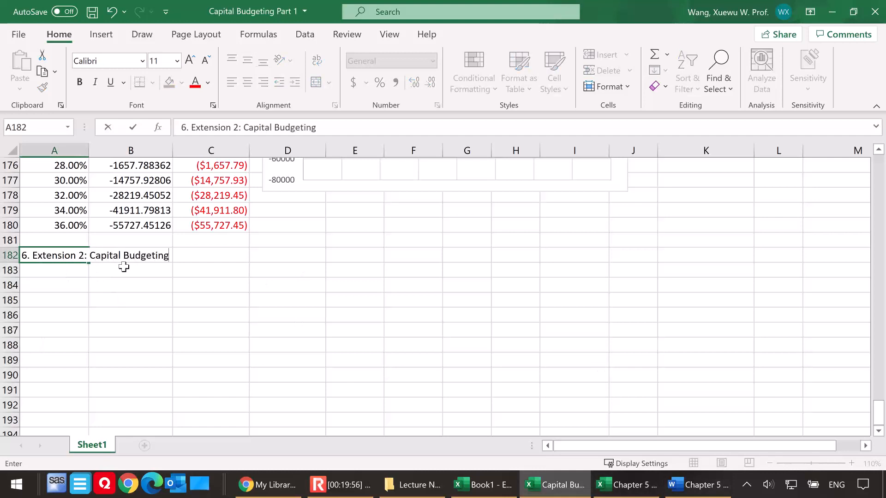
{"action": "type", "text": " Projects with "}
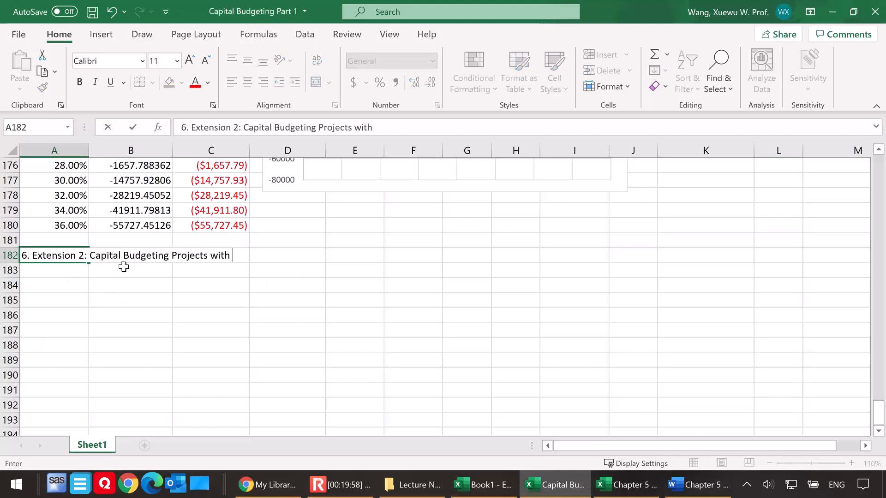
{"action": "type", "text": "Different L"}
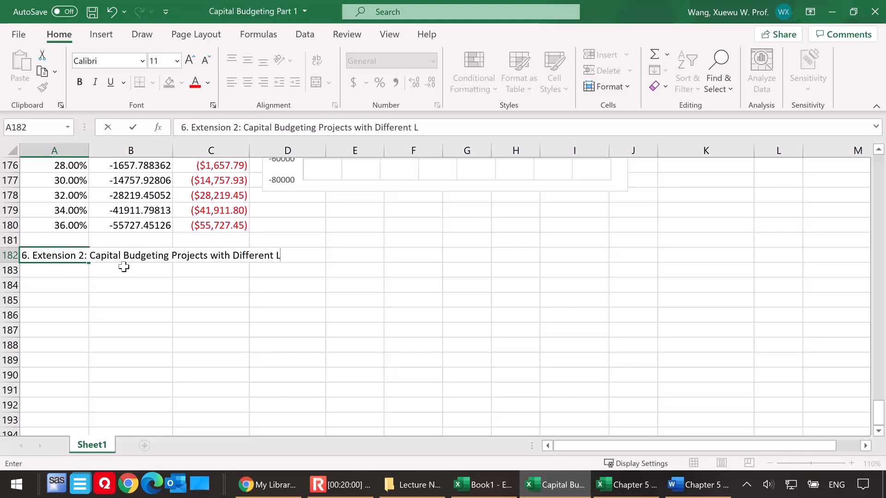
{"action": "type", "text": "ife Span"}
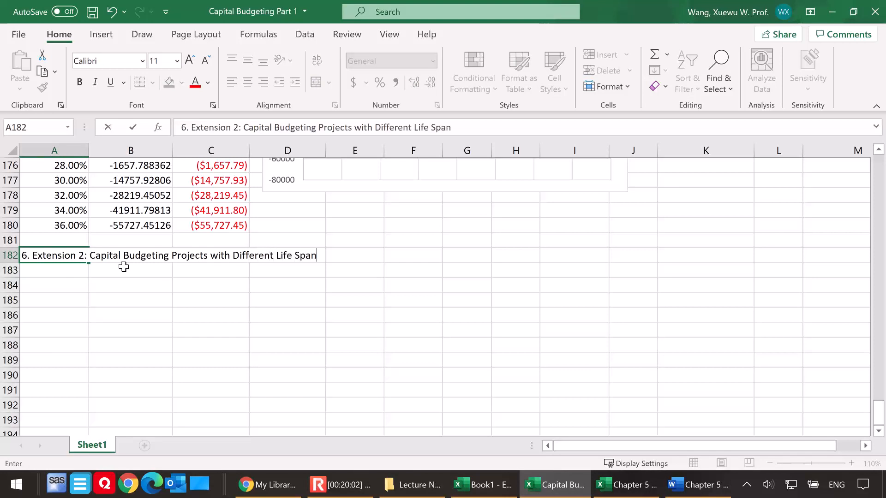
{"action": "left_click", "coordinate": [98, 276]}
Label the example "Ex. 3 on LN" in A183, directly below the section heading
{"action": "left_click", "coordinate": [43, 272]}
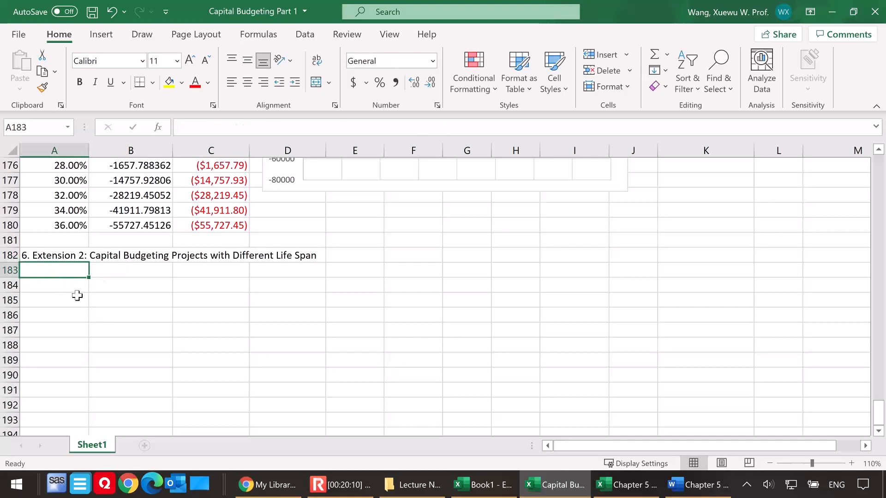
{"action": "type", "text": "Ex. "}
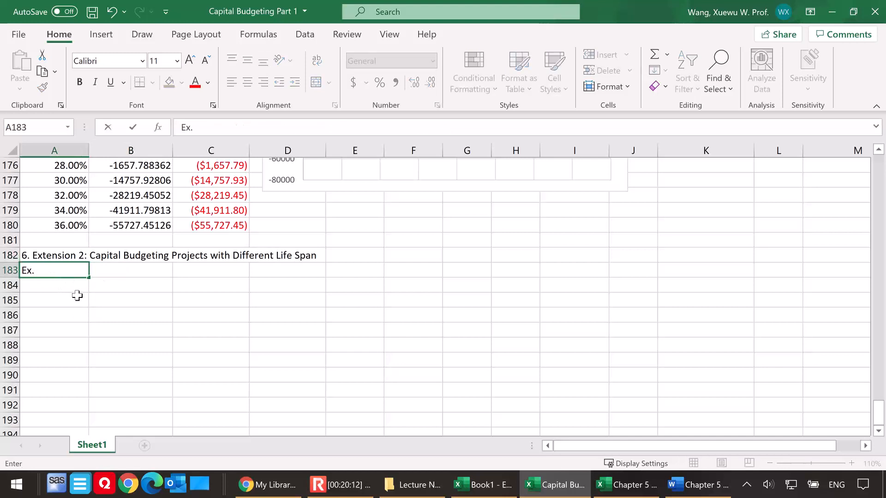
{"action": "type", "text": "3 on LN"}
{"action": "left_click", "coordinate": [118, 283]}
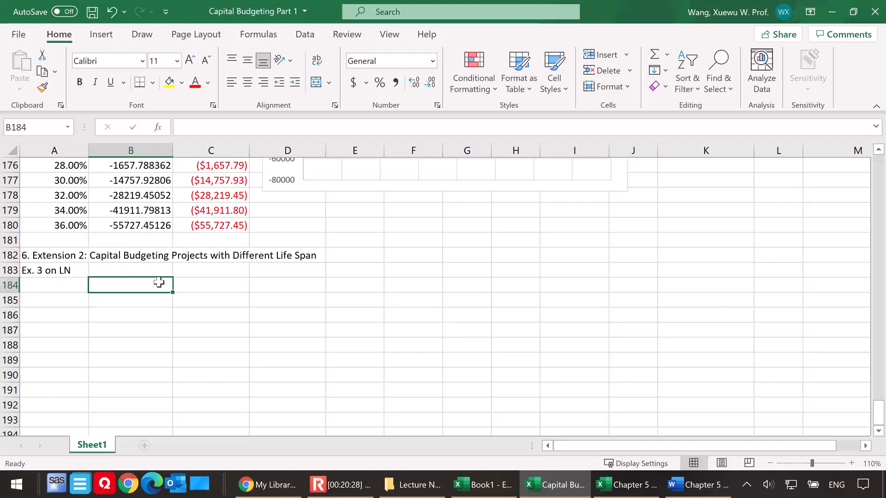
Add the column headers "Period" in B184, "Truck A" in C184 and "Truck B" in D184
{"action": "left_click", "coordinate": [189, 284]}
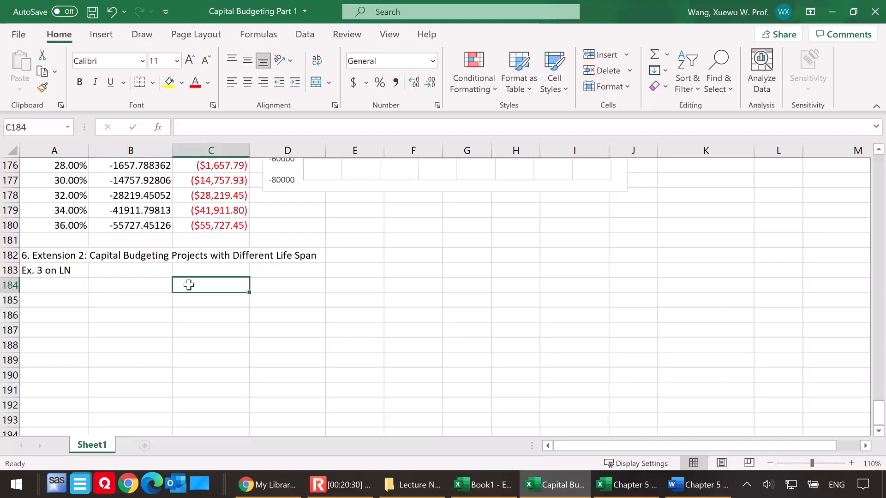
{"action": "type", "text": "Truck A"}
{"action": "left_click", "coordinate": [279, 286]}
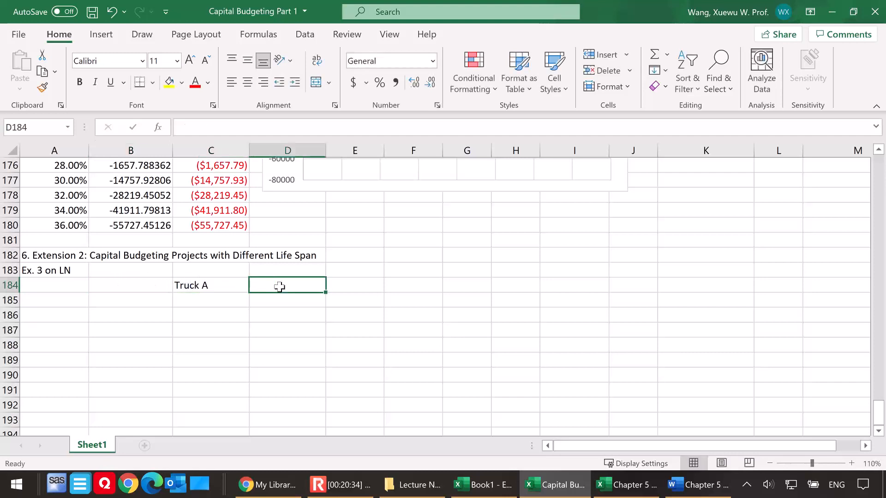
{"action": "type", "text": "Truck B"}
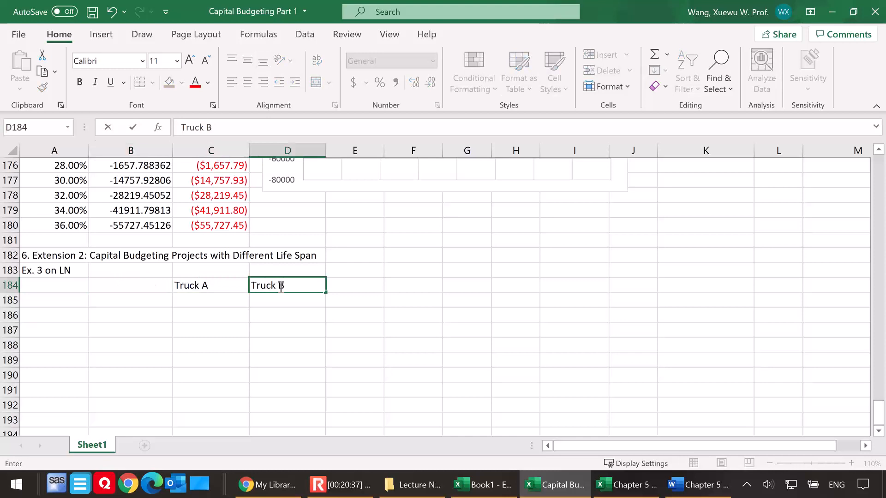
{"action": "left_click", "coordinate": [112, 287]}
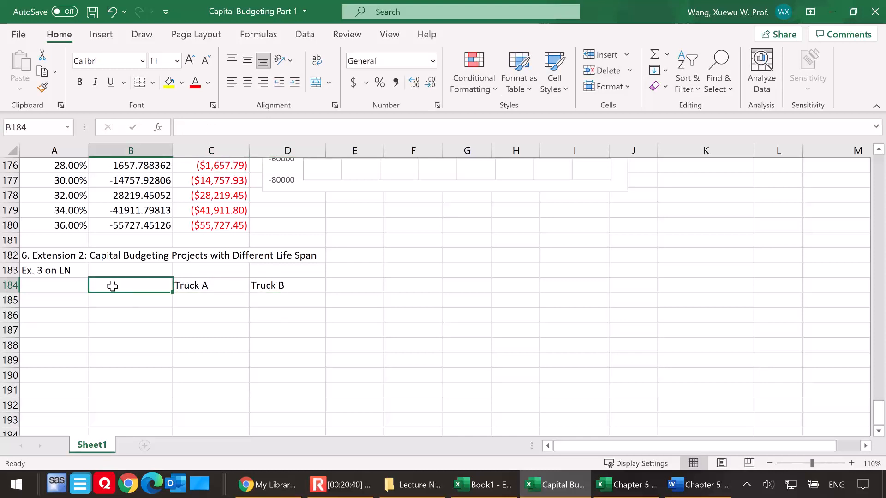
{"action": "type", "text": "Period"}
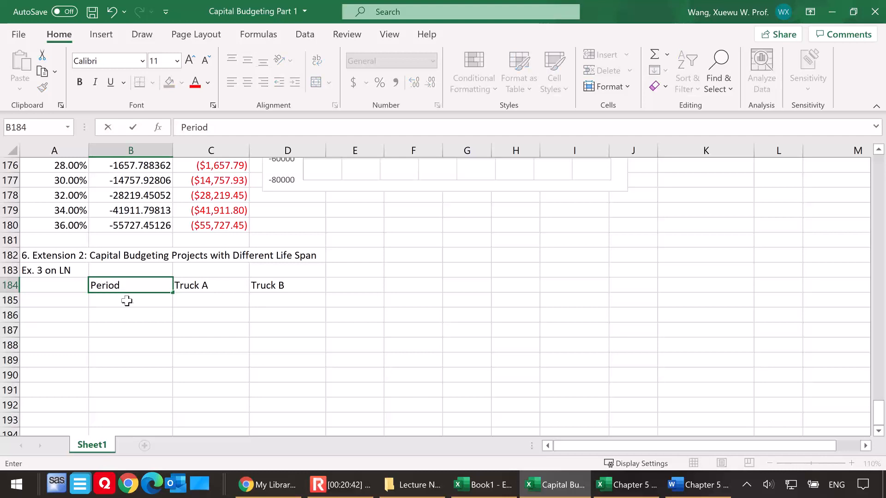
Number the periods 0 to 6 in B185:B191, starting from 0 and filling the formula =B185+1 down
{"action": "left_click", "coordinate": [127, 301]}
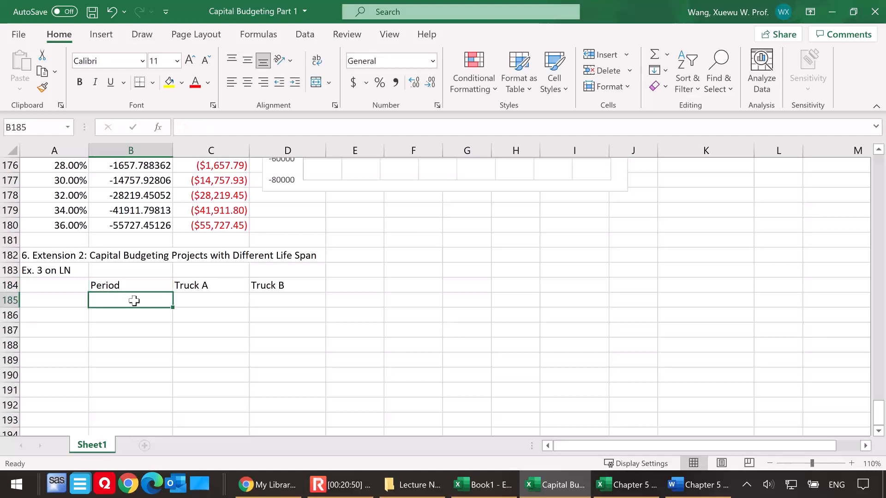
{"action": "type", "text": "0"}
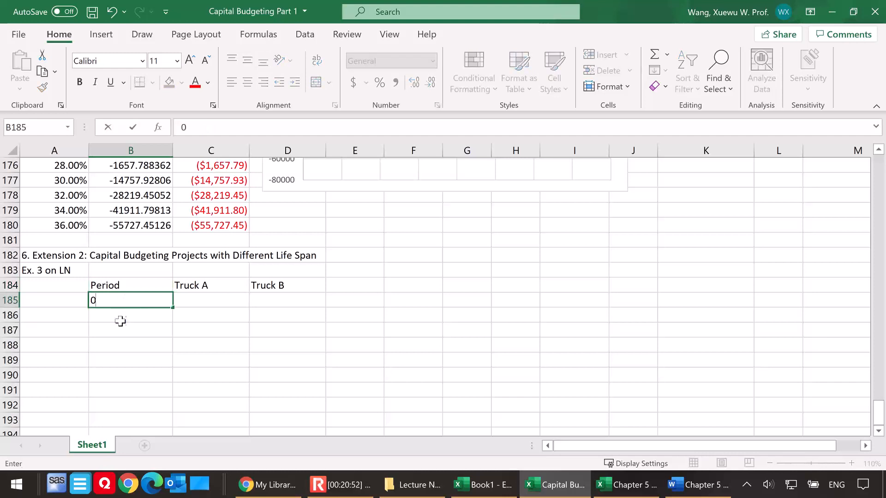
{"action": "key", "text": "Return"}
{"action": "type", "text": "="}
{"action": "key", "text": "Up"}
{"action": "type", "text": "+1"}
{"action": "key", "text": "Return"}
{"action": "left_click", "coordinate": [133, 318]}
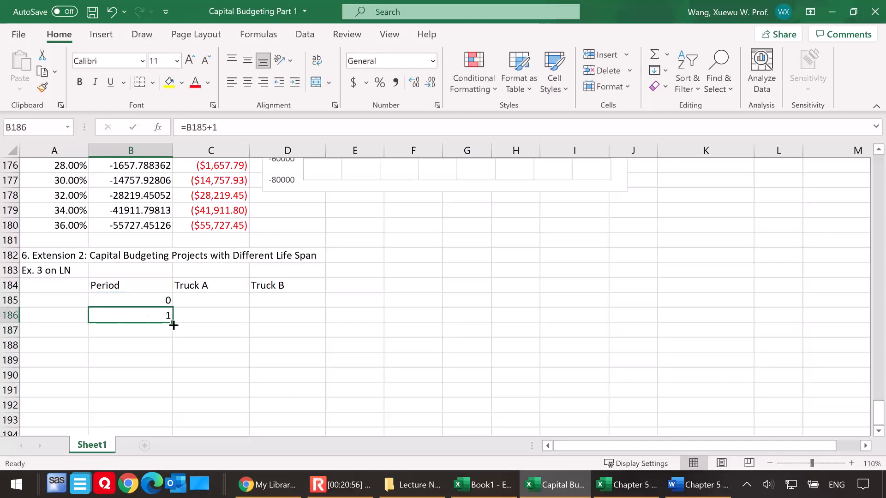
{"action": "left_click_drag", "start_coordinate": [174, 324], "coordinate": [173, 393]}
{"action": "left_click", "coordinate": [148, 377]}
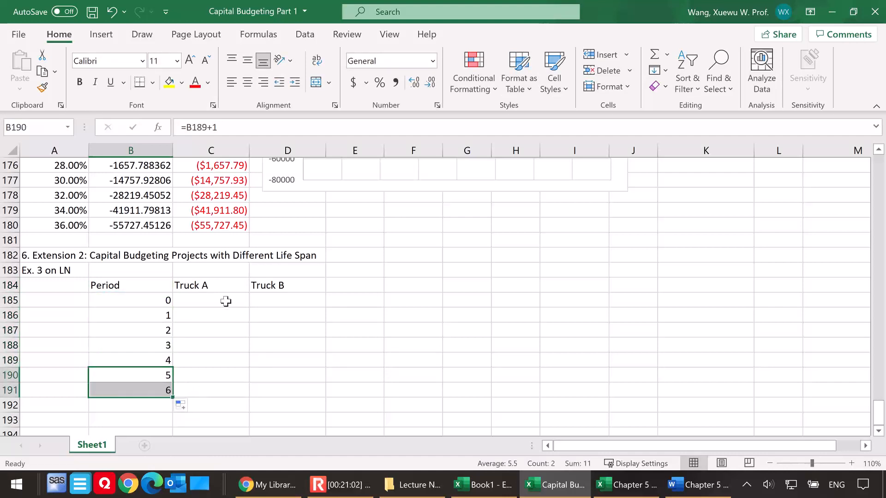
Enter Truck A's cash flows: -100000 in C185 and 150000 for periods 1 to 6 in C186:C191
{"action": "left_click", "coordinate": [229, 301]}
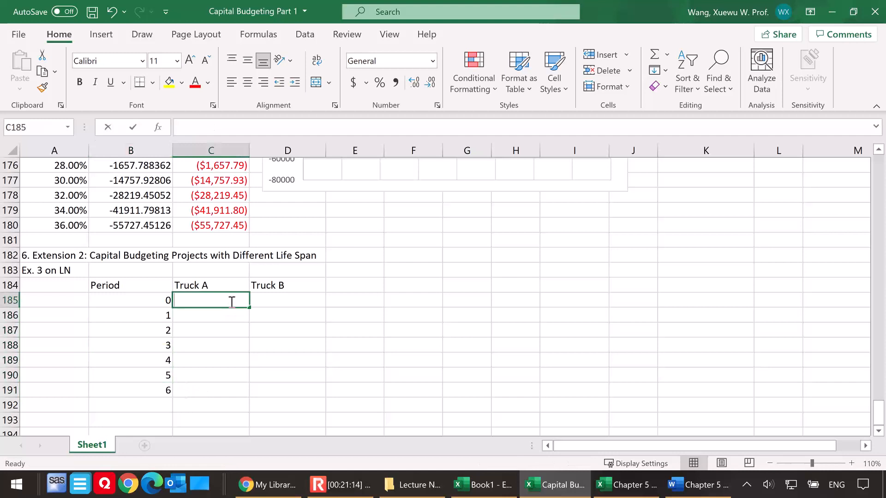
{"action": "type", "text": "-100000"}
{"action": "key", "text": "Return"}
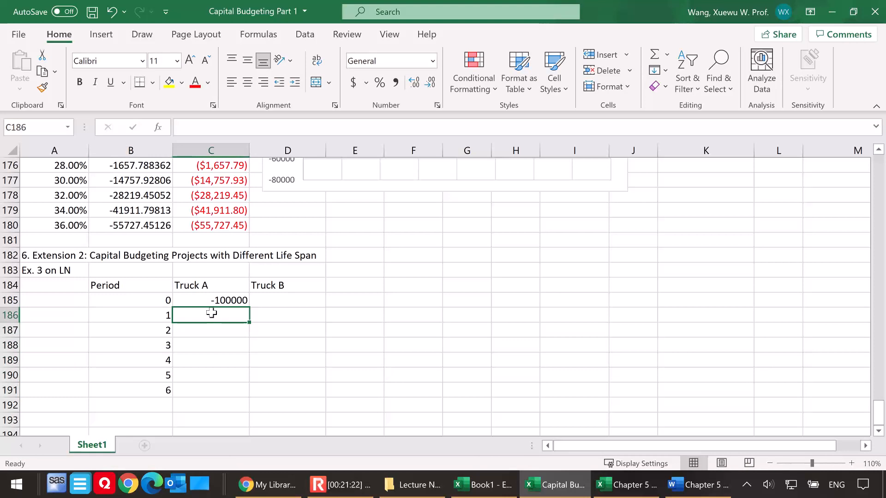
{"action": "type", "text": "150000"}
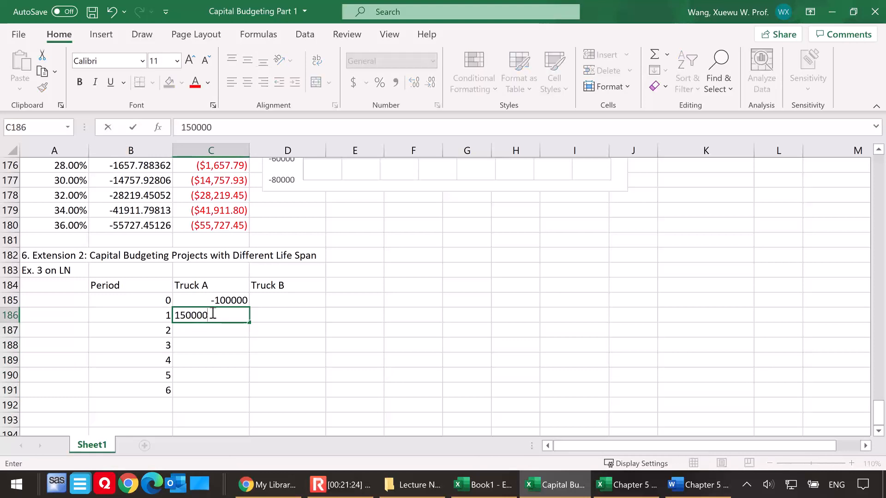
{"action": "key", "text": "Return"}
{"action": "left_click", "coordinate": [213, 315]}
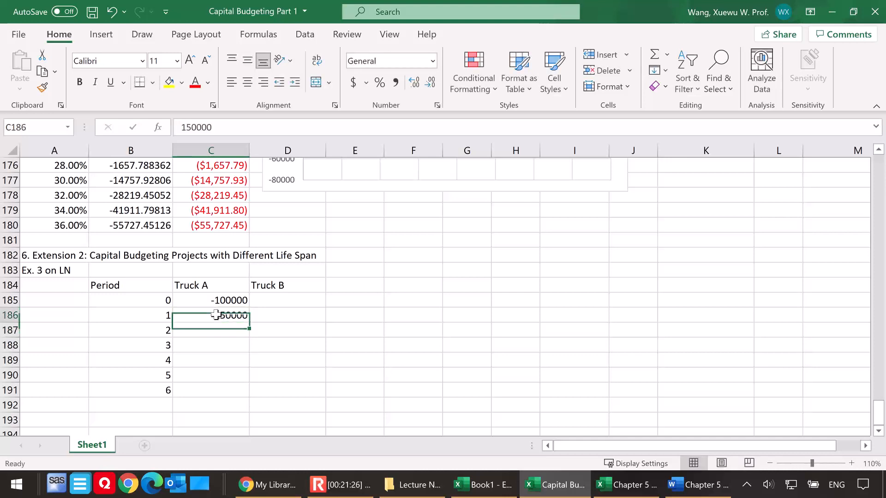
{"action": "left_click_drag", "start_coordinate": [249, 323], "coordinate": [236, 397]}
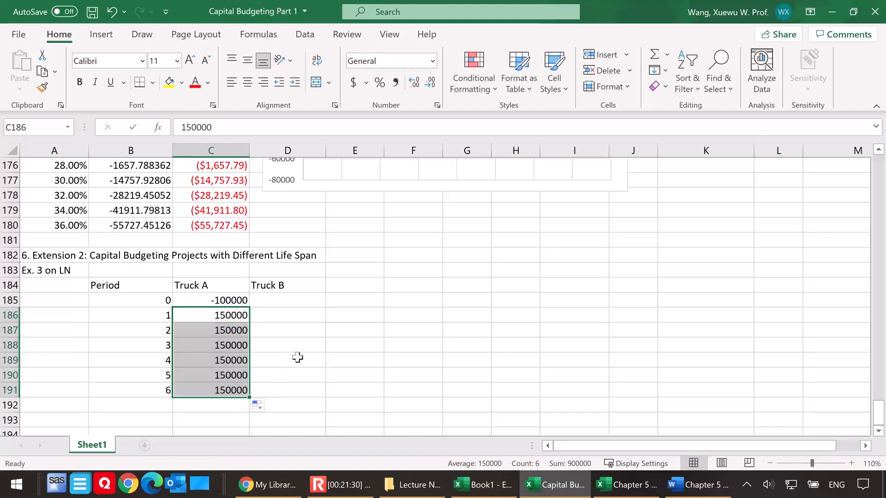
Enter Truck B's cash flows: -250000 in D185 and 300000 for periods 1 to 3 in D186:D188
{"action": "left_click", "coordinate": [297, 301]}
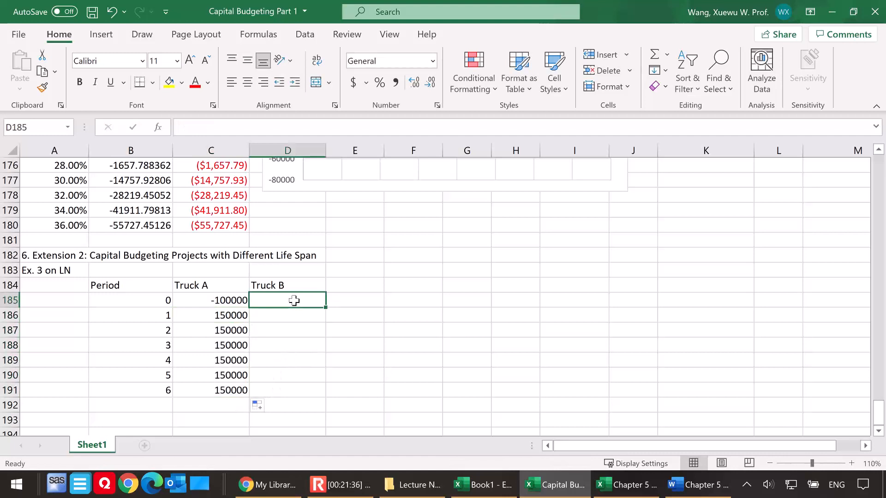
{"action": "type", "text": "-"}
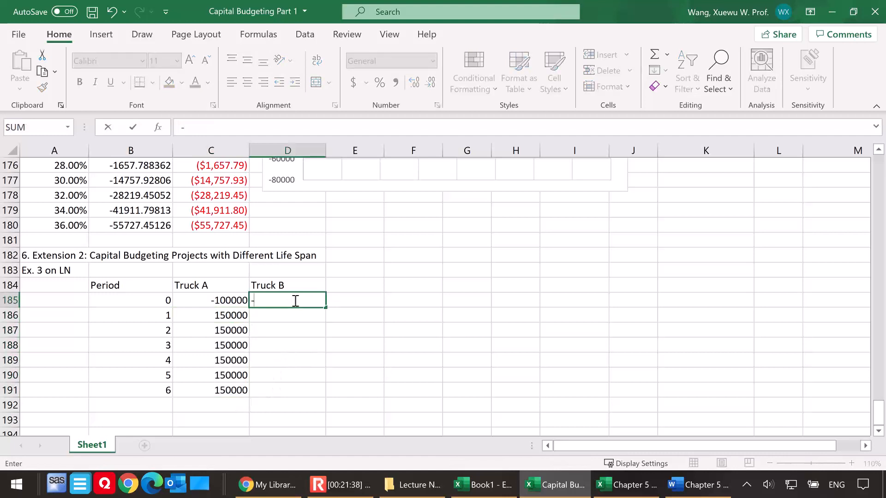
{"action": "type", "text": "250000"}
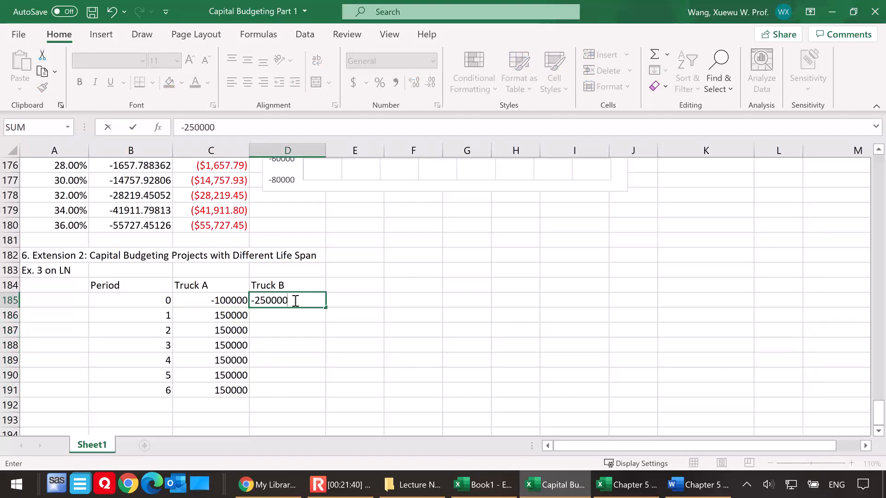
{"action": "key", "text": "Return"}
{"action": "left_click", "coordinate": [292, 301]}
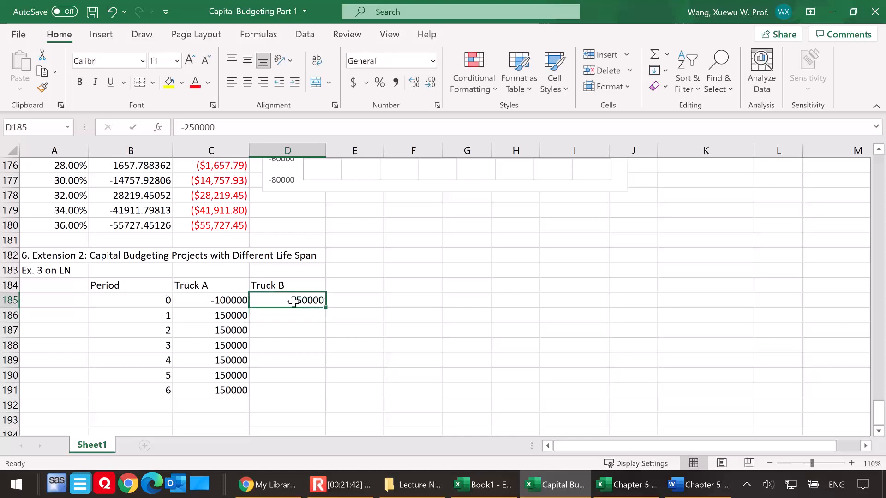
{"action": "left_click", "coordinate": [286, 316]}
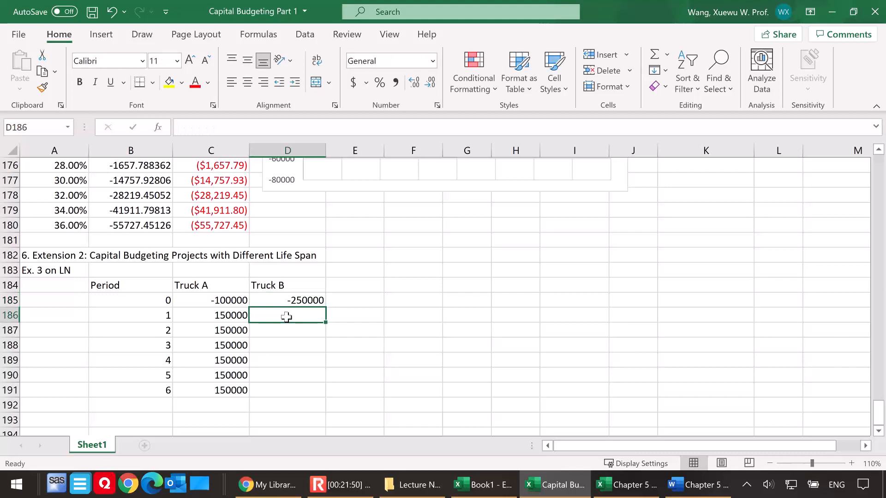
{"action": "type", "text": "3"}
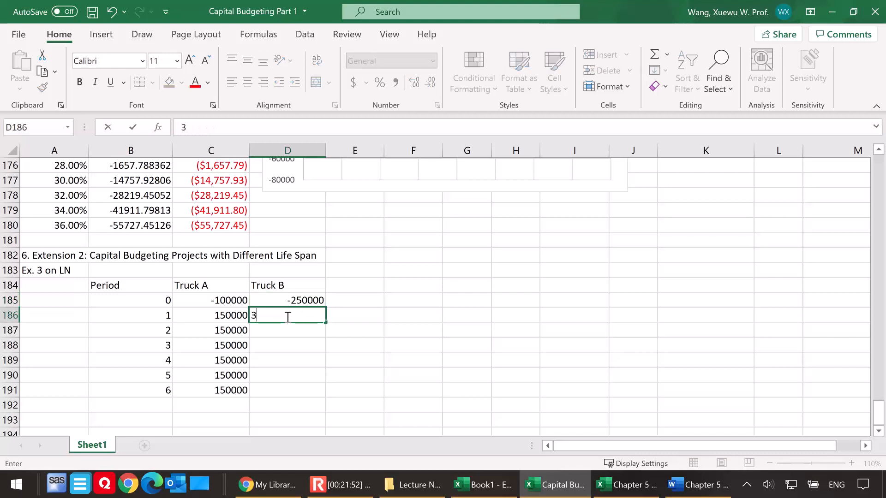
{"action": "type", "text": "00000"}
{"action": "key", "text": "Return"}
{"action": "left_click", "coordinate": [295, 314]}
{"action": "left_click_drag", "start_coordinate": [328, 322], "coordinate": [318, 355]}
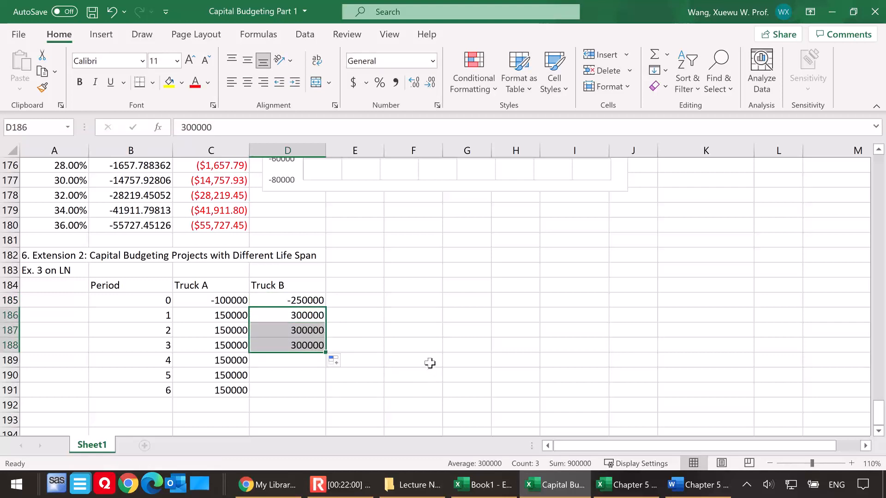
Add the label "discount rate" in F183 and its value 12% in H183
{"action": "scroll", "coordinate": [263, 376], "scroll_direction": "down", "scroll_amount": 1}
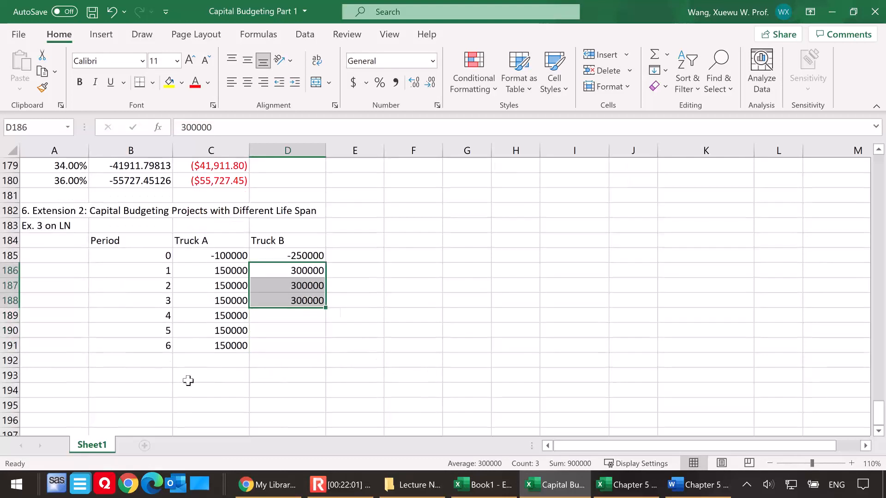
{"action": "left_click", "coordinate": [415, 229]}
{"action": "type", "text": "dis"}
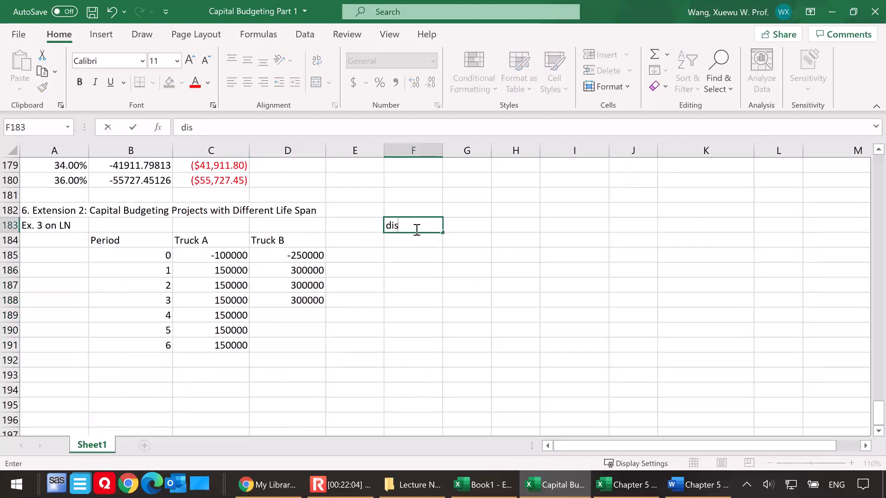
{"action": "type", "text": "count rate"}
{"action": "left_click", "coordinate": [506, 227]}
{"action": "type", "text": "12%"}
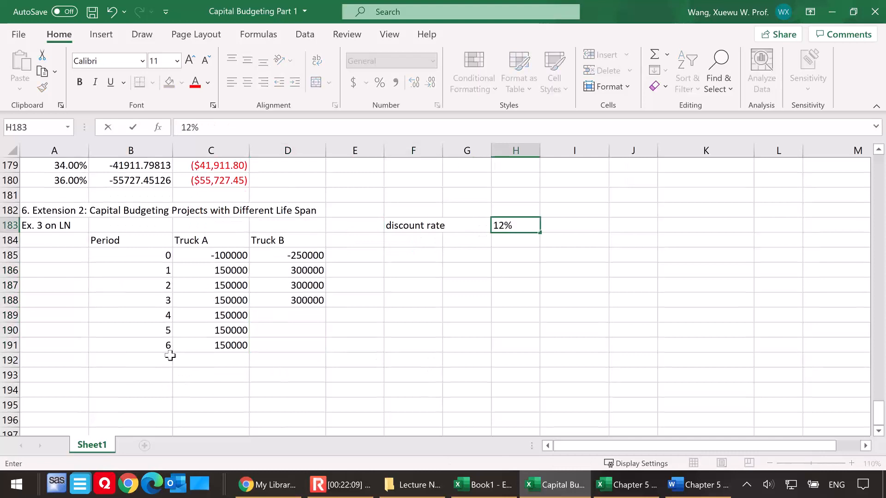
{"action": "left_click", "coordinate": [65, 372]}
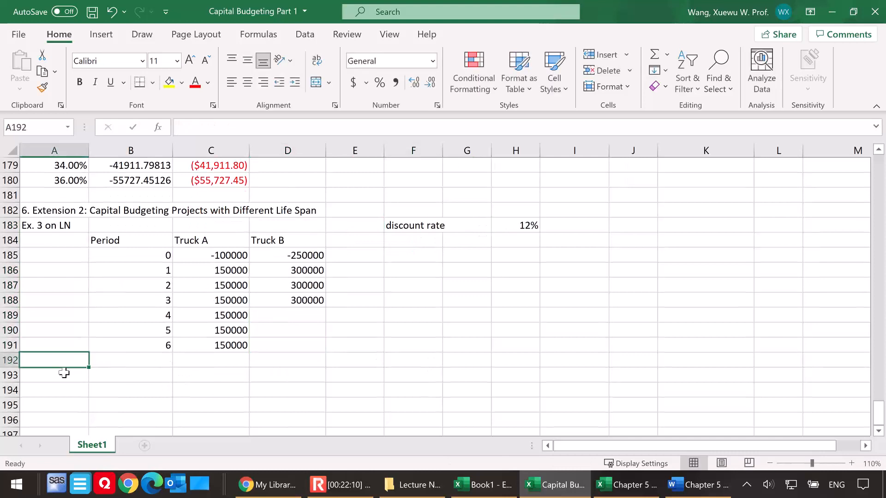
Enter the question "Q: which truck ?" in A193 below the cash flow table
{"action": "type", "text": "Q: wh"}
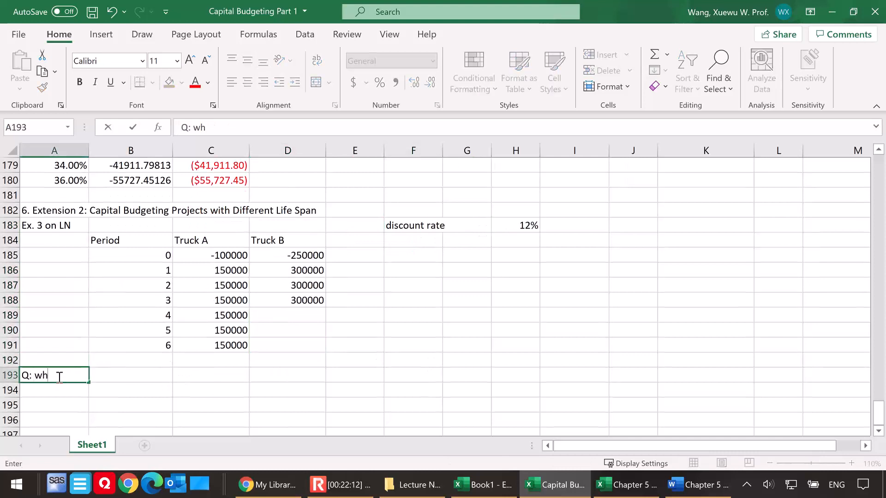
{"action": "type", "text": "ich truck ?"}
{"action": "key", "text": "Return"}
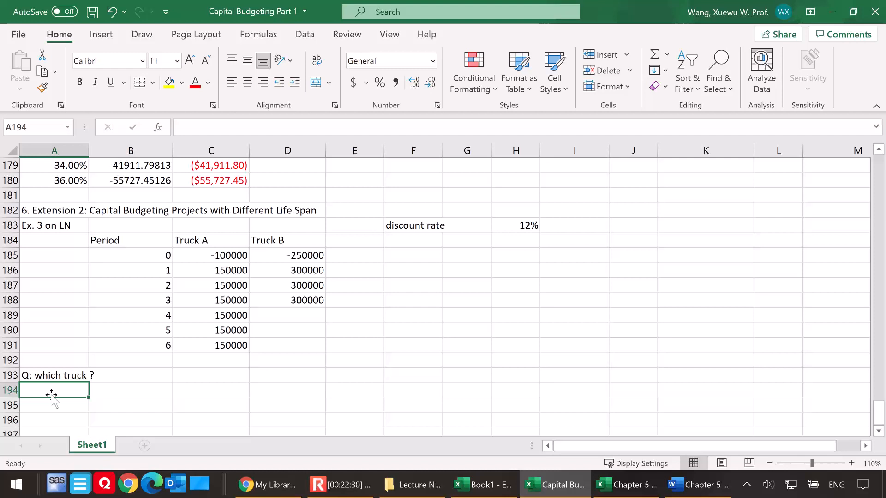
Enter "Analysis: NPV in this case is not enough. We should take one more step and calculate something called Equivalent Annuity Cash flows. (EAC)" in A194
{"action": "type", "text": "Ana"}
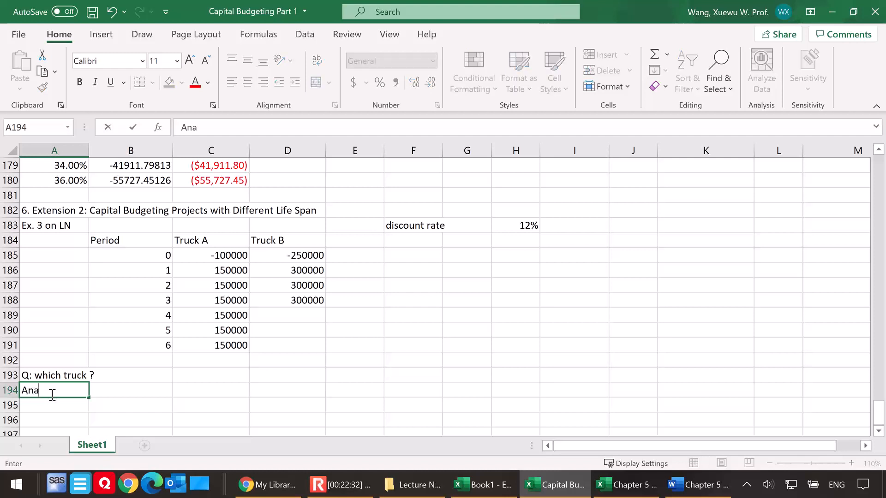
{"action": "type", "text": "lysis:"}
{"action": "type", "text": "NPV in this case is not enough. We should take "}
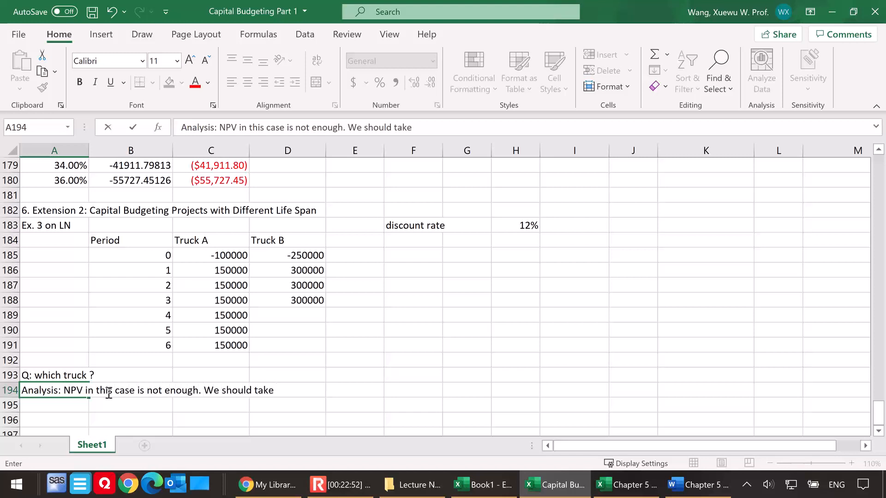
{"action": "type", "text": "one step and"}
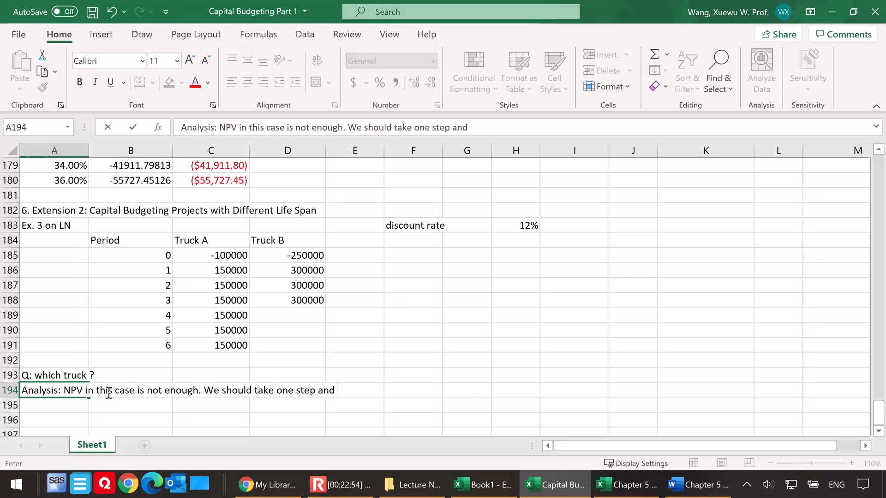
{"action": "key", "text": "BackSpace"}
{"action": "key", "text": "BackSpace"}
{"action": "key", "text": "BackSpace"}
{"action": "key", "text": "BackSpace"}
{"action": "key", "text": "BackSpace"}
{"action": "key", "text": "BackSpace"}
{"action": "key", "text": "BackSpace"}
{"action": "key", "text": "BackSpace"}
{"action": "type", "text": "more step and calc"}
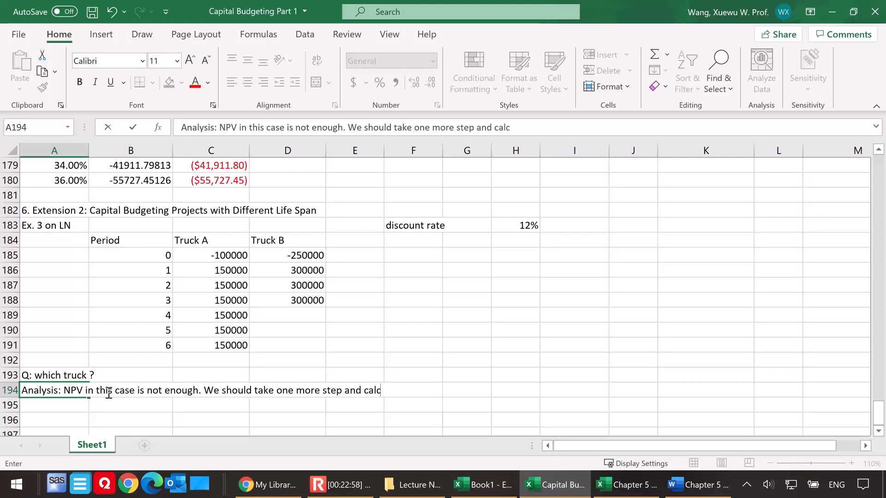
{"action": "type", "text": "ulate something c"}
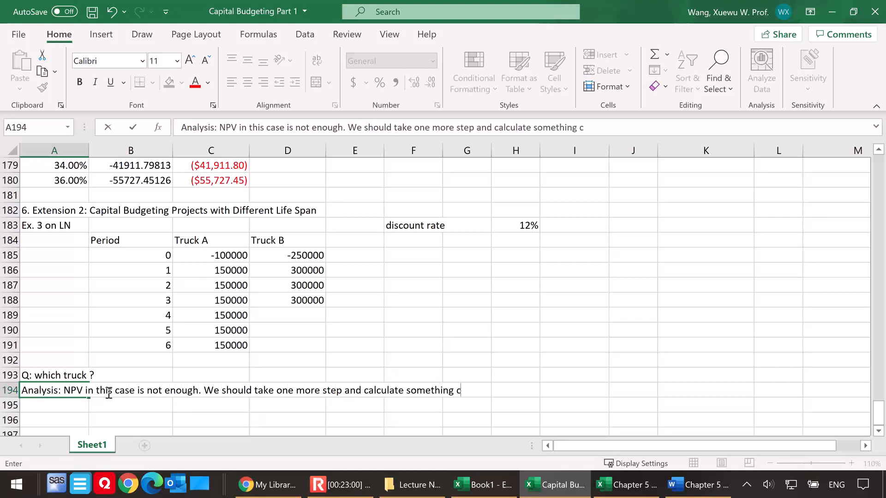
{"action": "type", "text": "alled Equiva"}
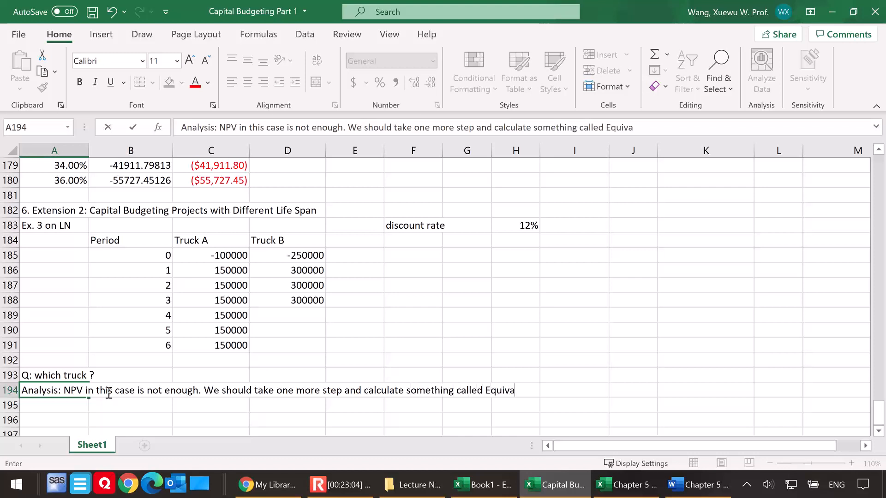
{"action": "type", "text": "lent Annuity Cash "}
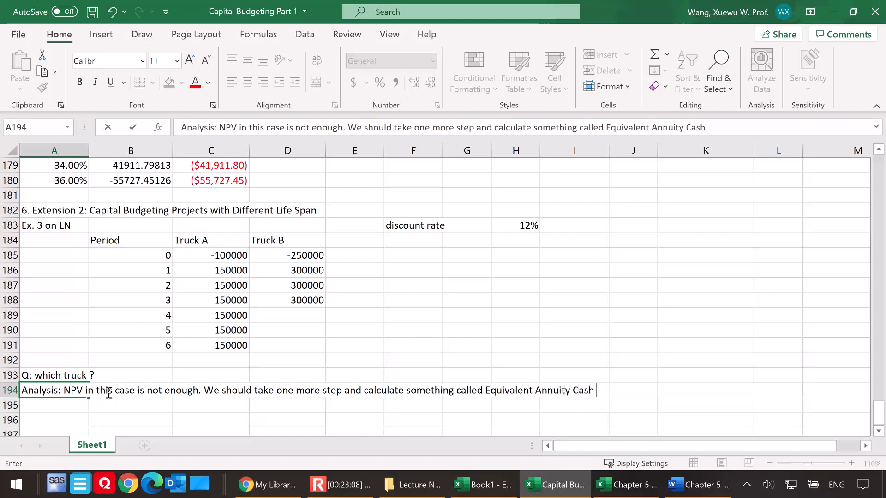
{"action": "type", "text": "flows. (EAC)"}
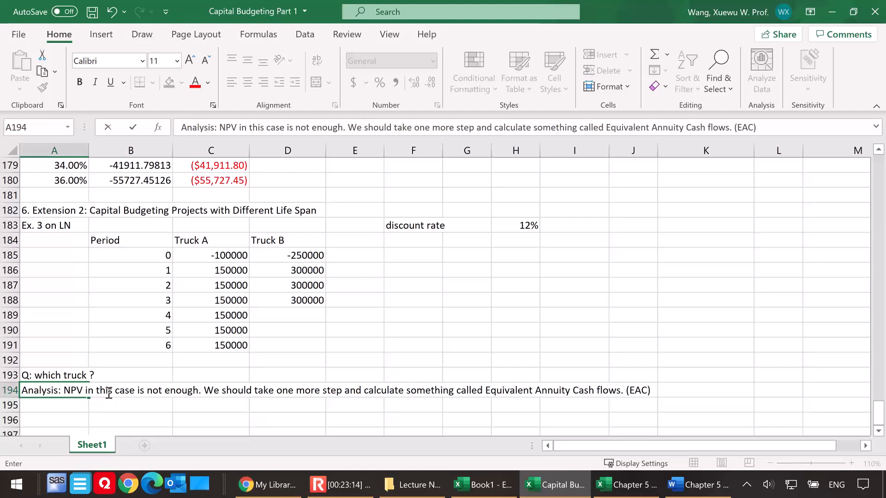
{"action": "left_click", "coordinate": [117, 403]}
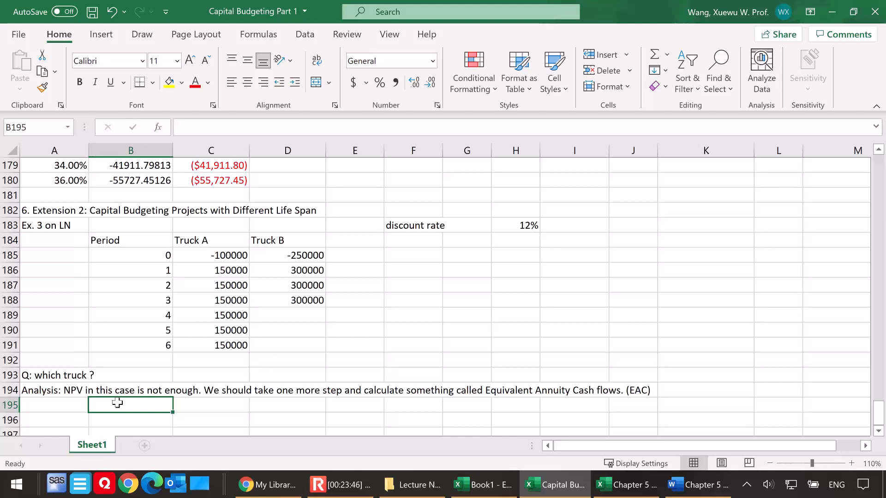
Label B195 "NPV" and calculate Truck A's NPV in C195 with =NPV(H183,C186:C191)+C185, shown in Accounting format
{"action": "scroll", "coordinate": [156, 380], "scroll_direction": "down", "scroll_amount": 1}
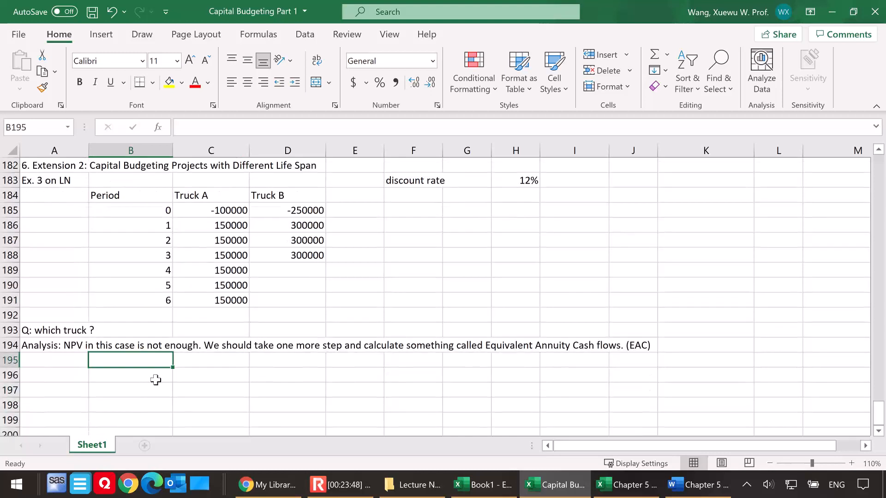
{"action": "type", "text": "NPV"}
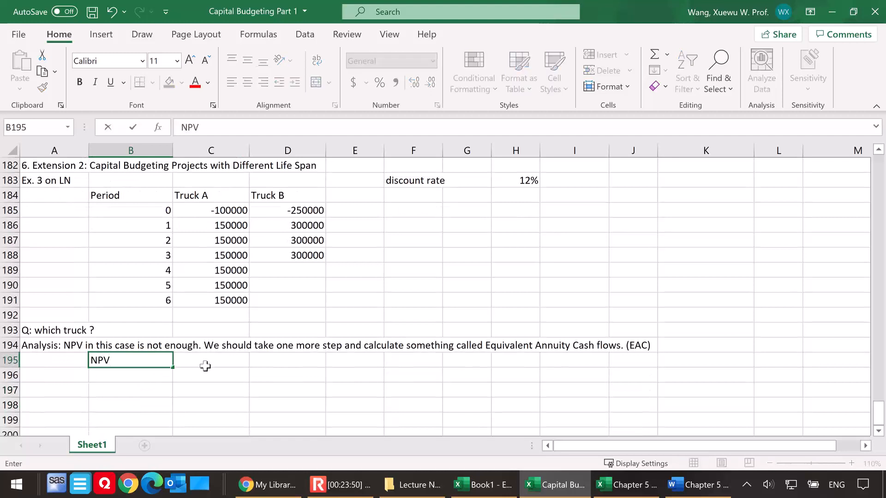
{"action": "left_click", "coordinate": [213, 360]}
{"action": "type", "text": "="}
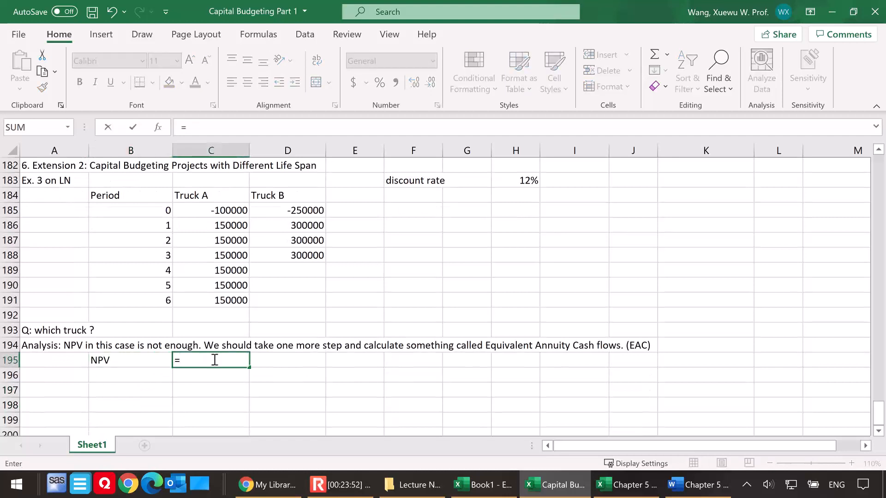
{"action": "type", "text": "npv("}
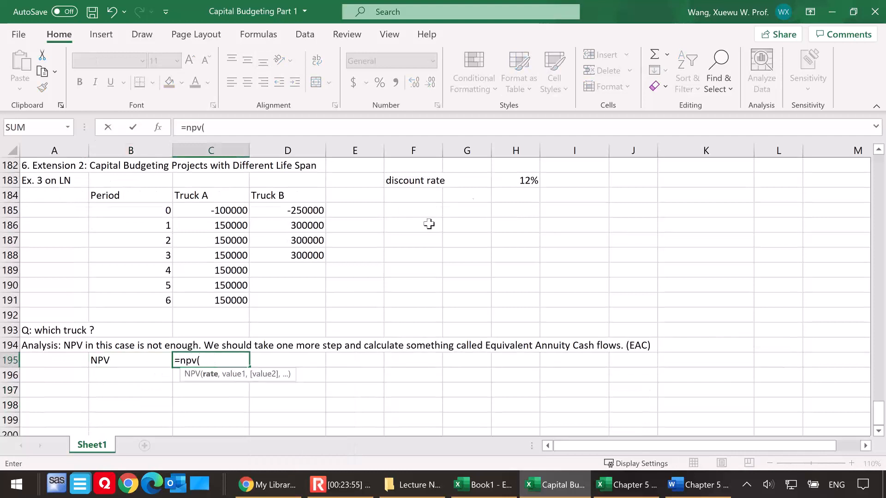
{"action": "left_click", "coordinate": [511, 180]}
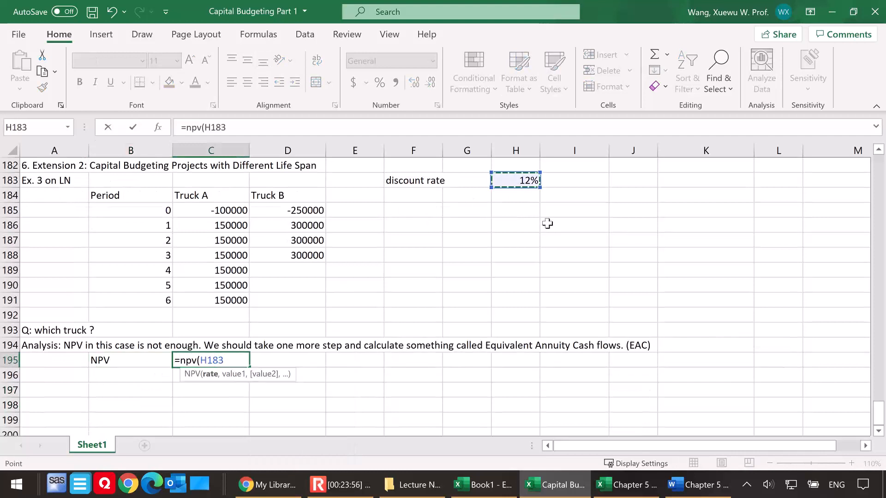
{"action": "type", "text": ","}
{"action": "left_click_drag", "start_coordinate": [226, 225], "coordinate": [225, 299]}
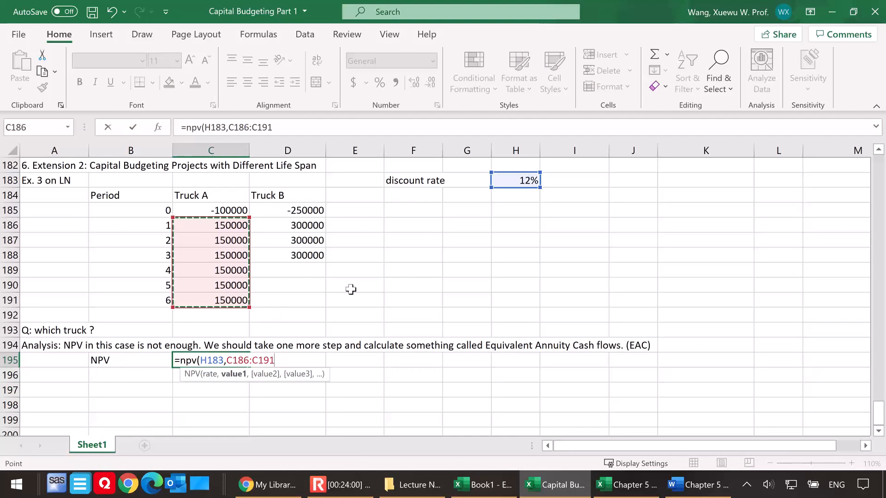
{"action": "type", "text": ")+"}
{"action": "left_click", "coordinate": [211, 210]}
{"action": "key", "text": "Return"}
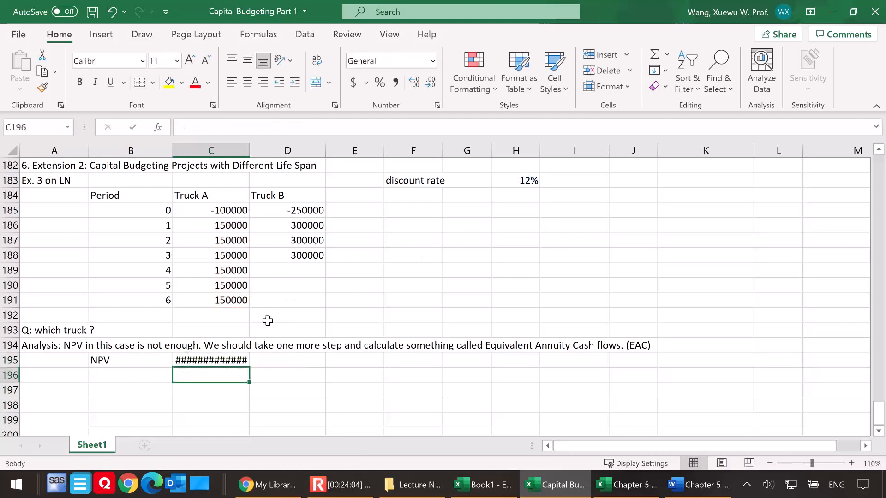
{"action": "left_click", "coordinate": [207, 358]}
{"action": "left_click", "coordinate": [353, 83]}
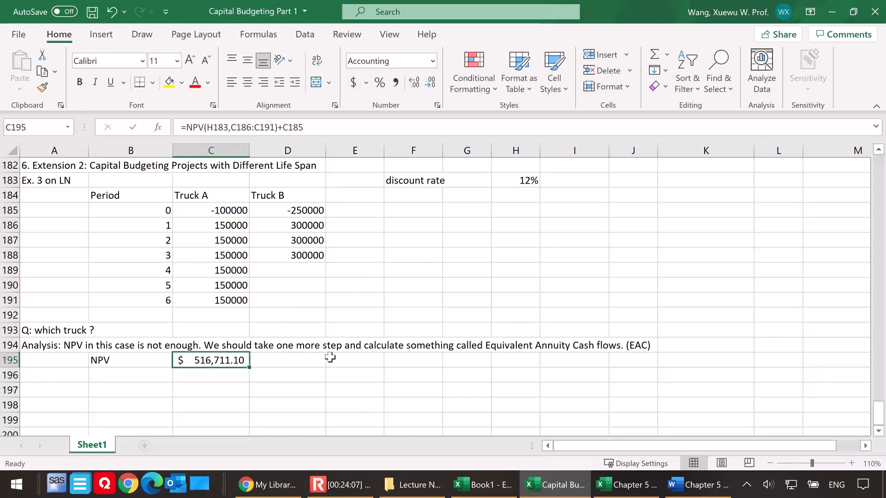
Calculate Truck B's NPV in D195 with =NPV(H183,D186:D188)+D185, shown in Accounting format
{"action": "left_click", "coordinate": [304, 361]}
{"action": "type", "text": "=npv("}
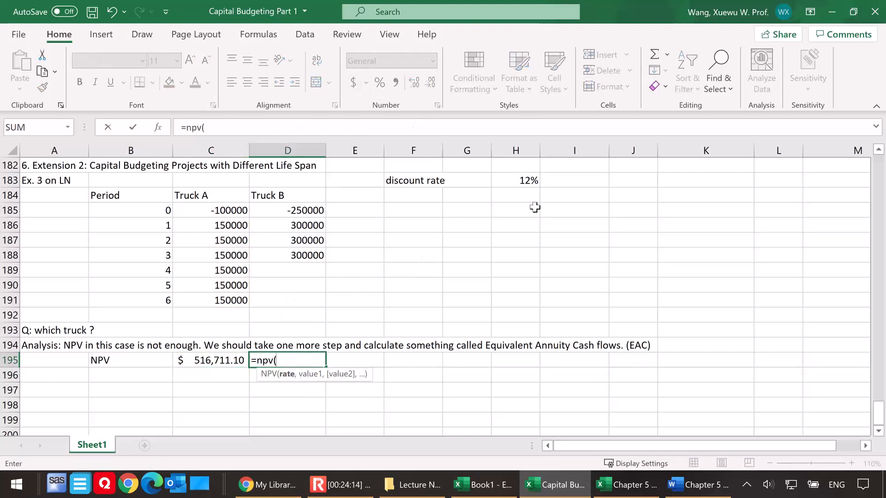
{"action": "left_click", "coordinate": [533, 182]}
{"action": "type", "text": ","}
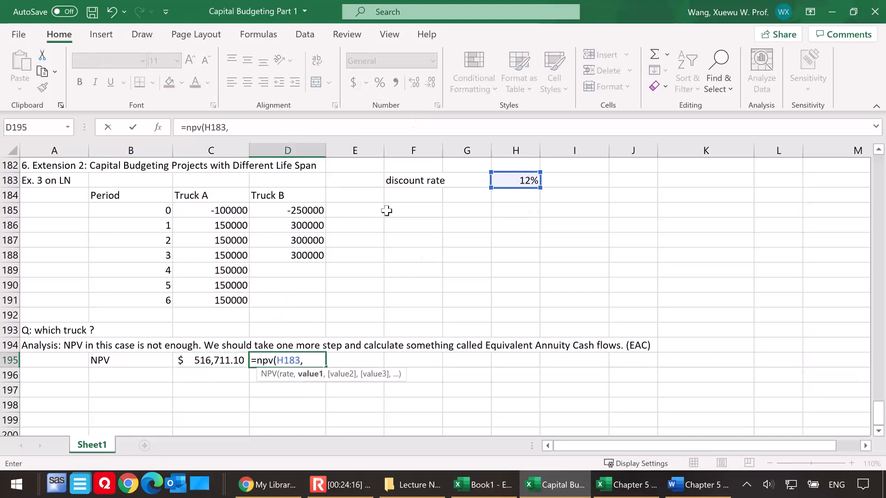
{"action": "left_click_drag", "start_coordinate": [293, 221], "coordinate": [293, 251]}
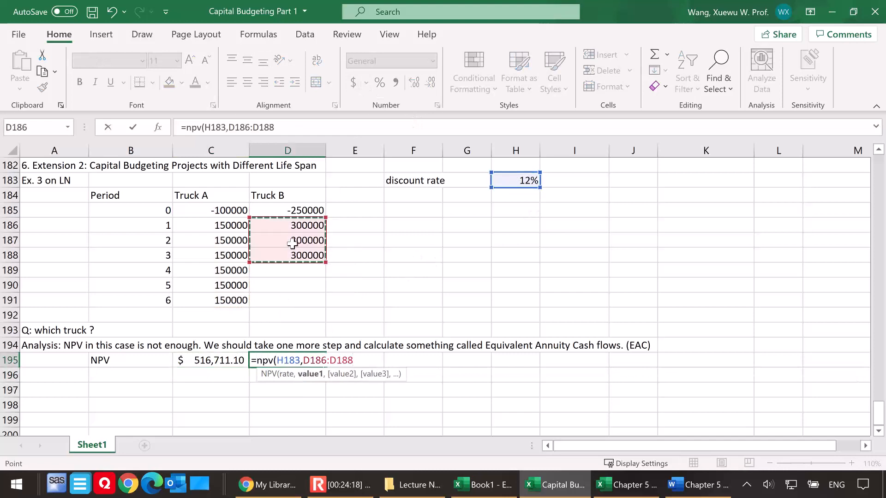
{"action": "type", "text": ")+"}
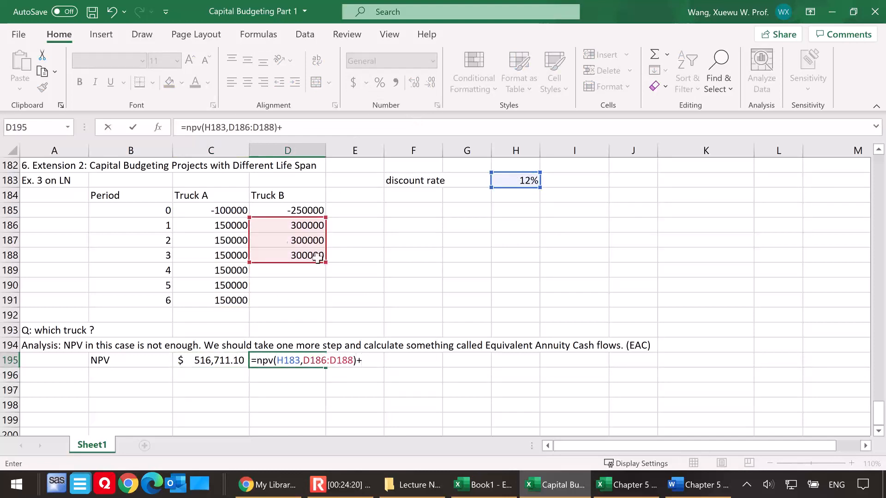
{"action": "left_click", "coordinate": [274, 208]}
{"action": "key", "text": "Return"}
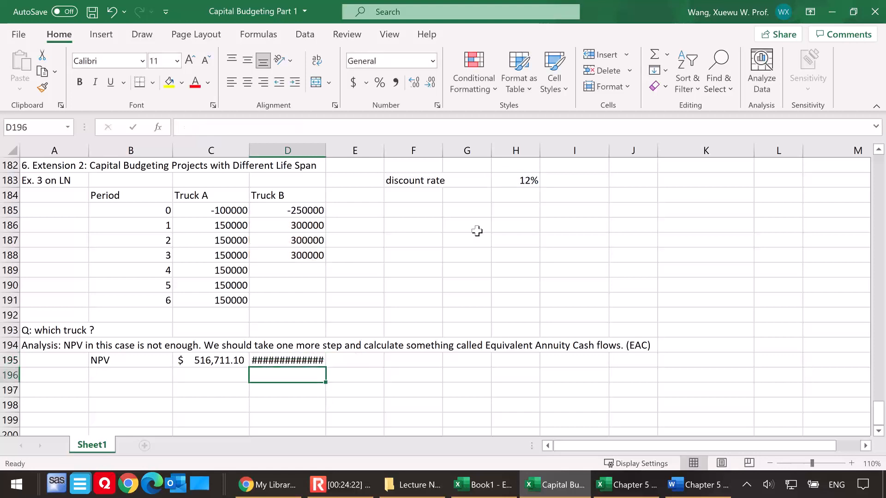
{"action": "left_click", "coordinate": [288, 356]}
{"action": "left_click", "coordinate": [353, 83]}
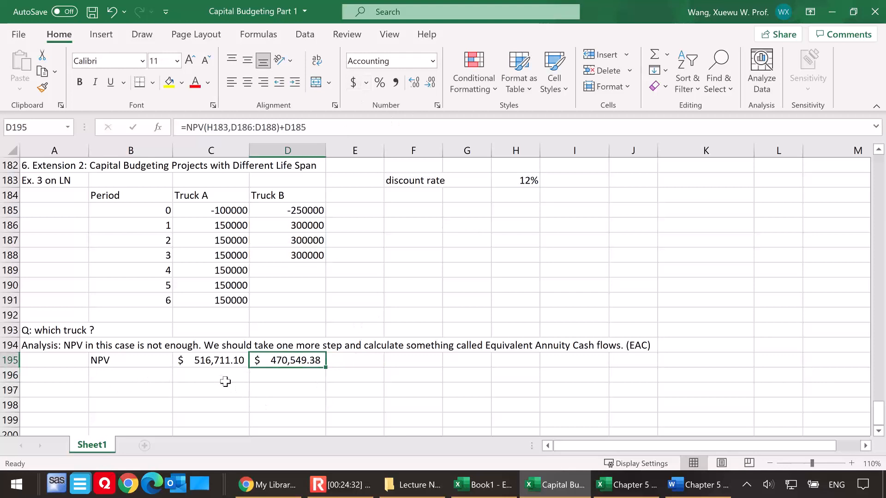
{"action": "left_click", "coordinate": [208, 374]}
{"action": "left_click", "coordinate": [210, 366]}
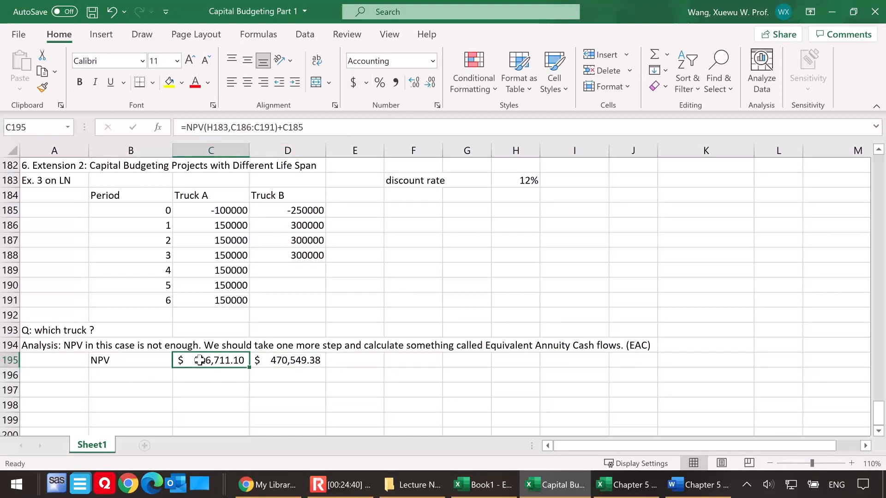
{"action": "left_click", "coordinate": [291, 360]}
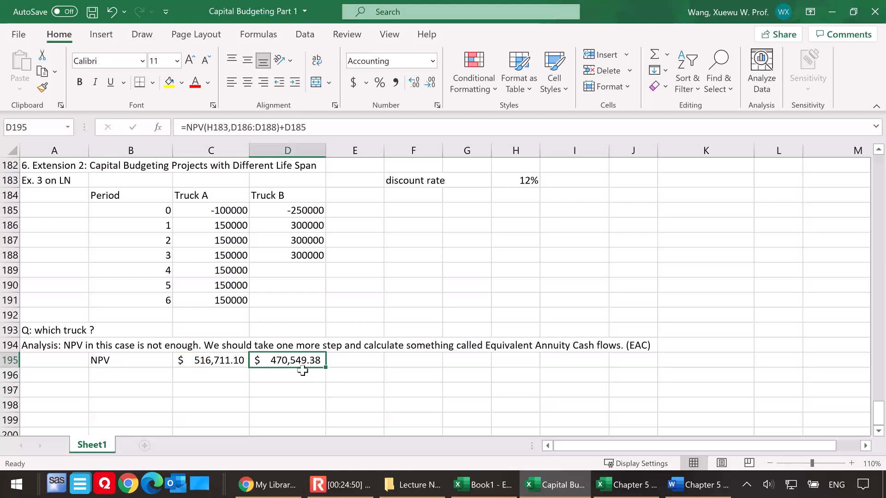
Enter the note "Remember, these NPVs have their own life span." in B197, leaving a blank row beneath the NPV row
{"action": "left_click", "coordinate": [122, 376]}
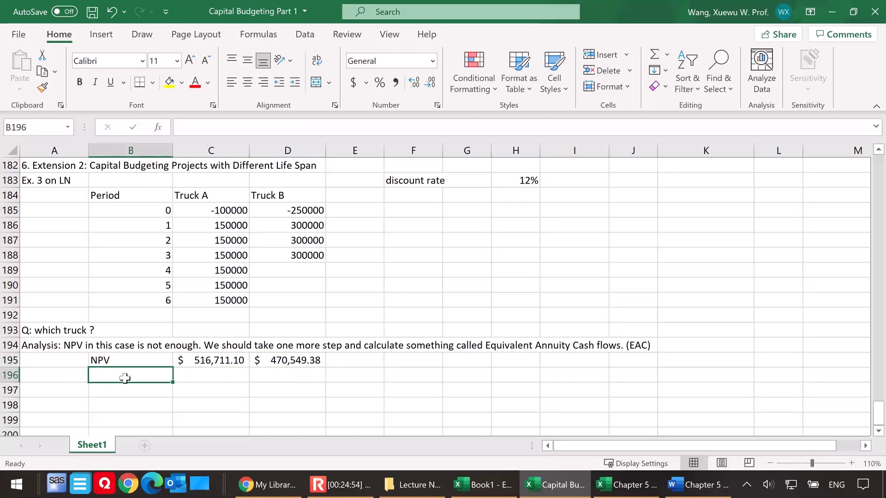
{"action": "key", "text": "Down"}
{"action": "type", "text": "Remember, these NPVs have their own life span."}
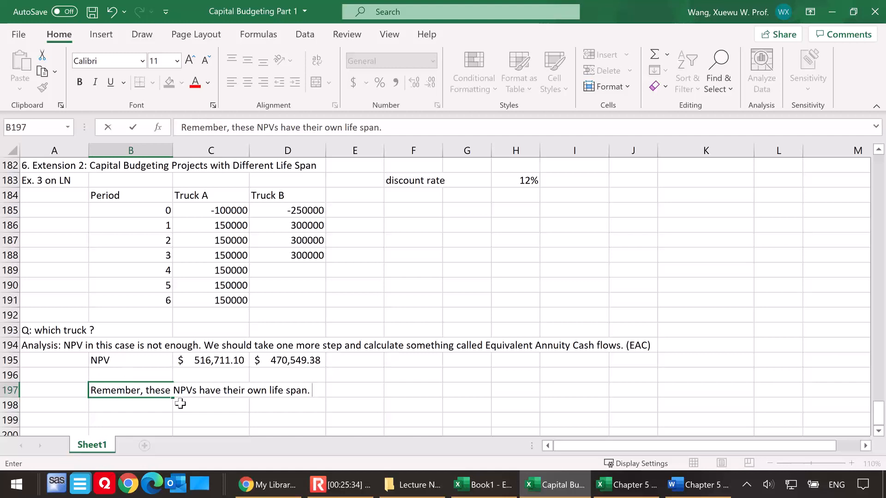
{"action": "left_click", "coordinate": [135, 409]}
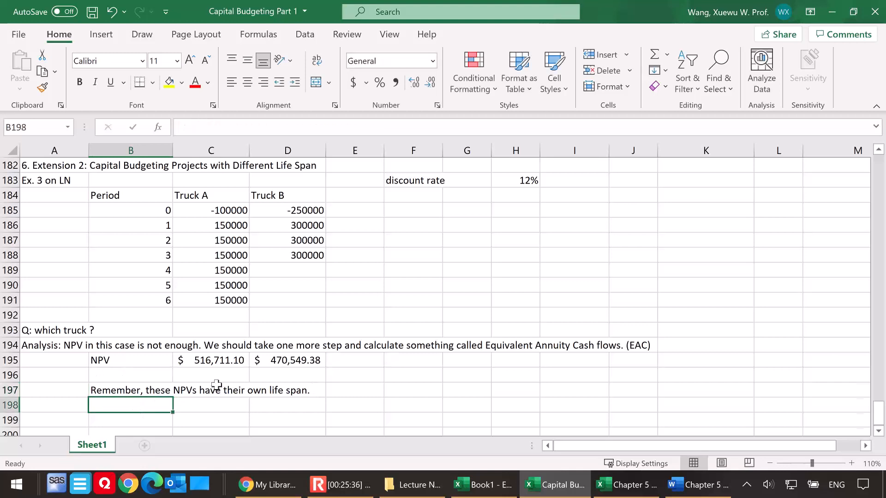
{"action": "scroll", "coordinate": [216, 385], "scroll_direction": "down", "scroll_amount": 1}
{"action": "left_click", "coordinate": [228, 316]}
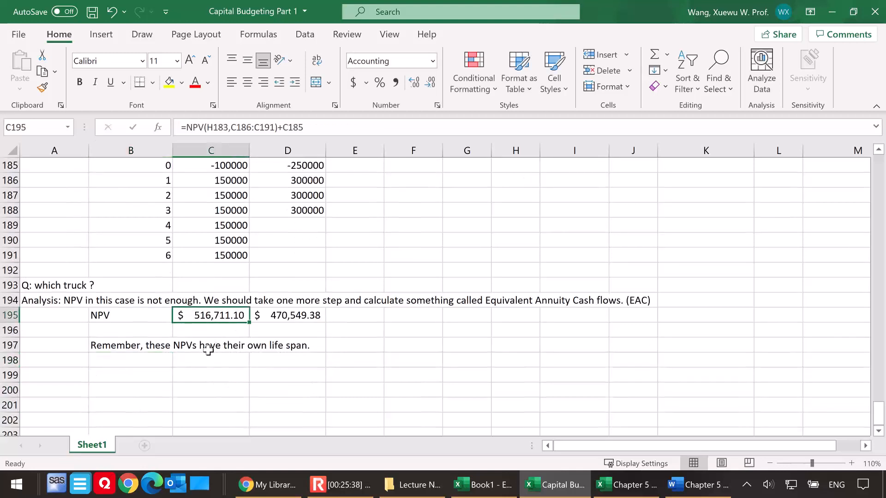
{"action": "left_click", "coordinate": [138, 361]}
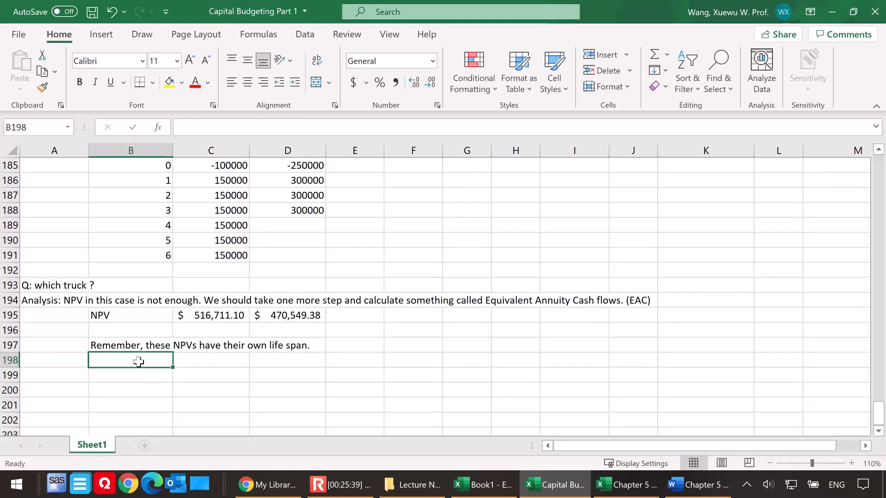
{"action": "left_click", "coordinate": [218, 315]}
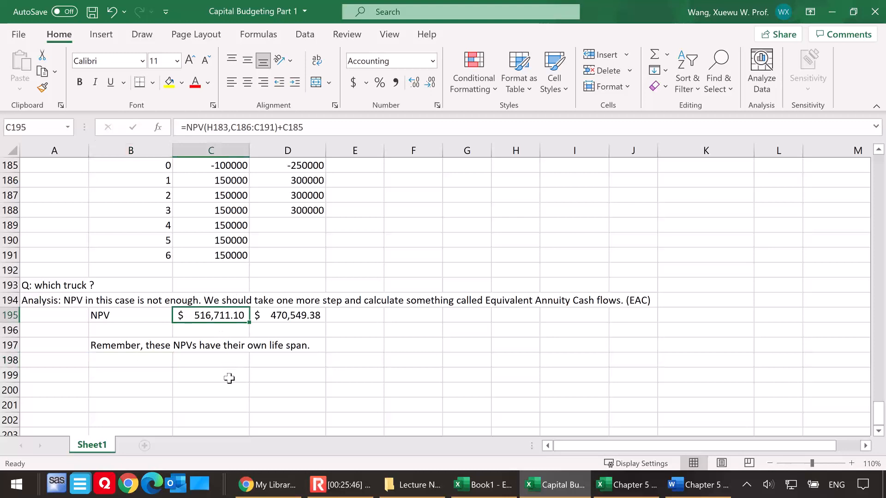
Begin the note in B198 with "It takes 6 years to realize the NPV A."
{"action": "left_click", "coordinate": [139, 363]}
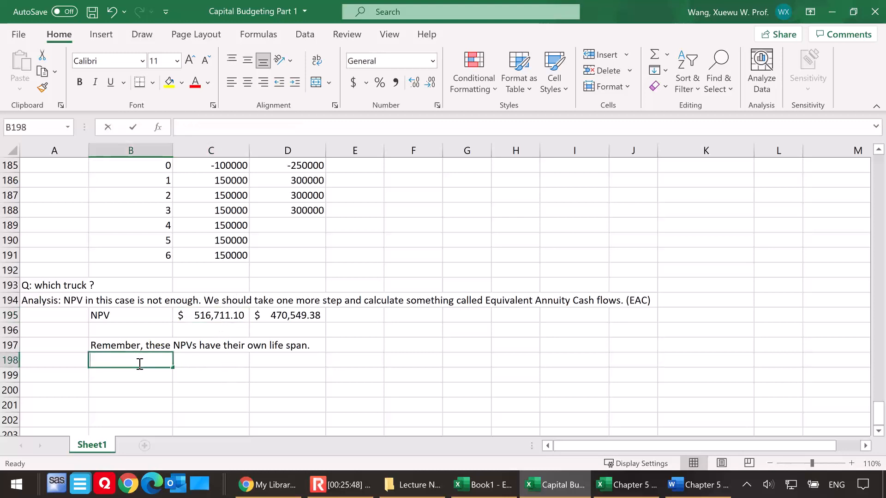
{"action": "type", "text": "It takes 6 years to realize the NPV A."}
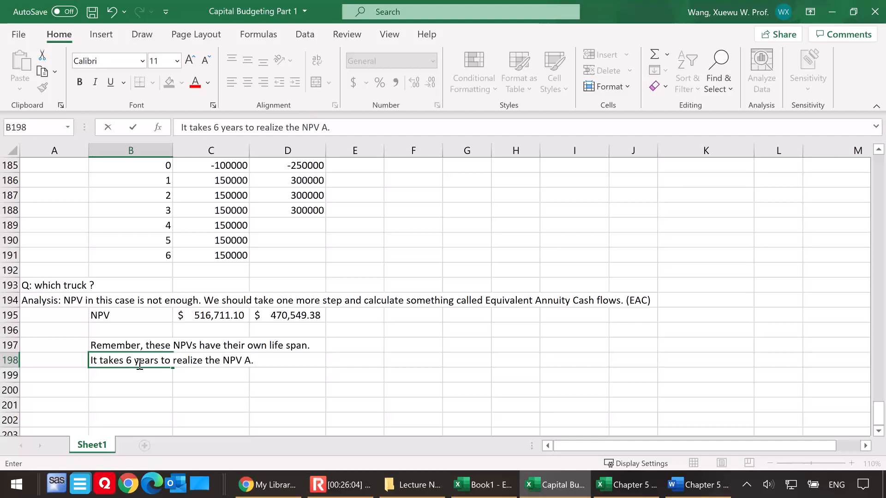
Continue B198 with "Explore the following: if I think of the NPV A as the PV of annuity, what is the constant annual CF in this annuity?"
{"action": "type", "text": "Explore the following"}
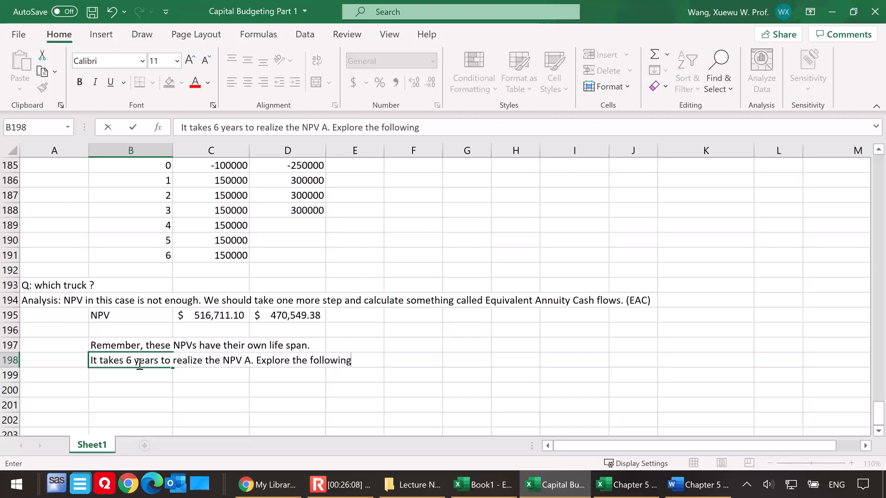
{"action": "type", "text": ": if I think of the NPV A "}
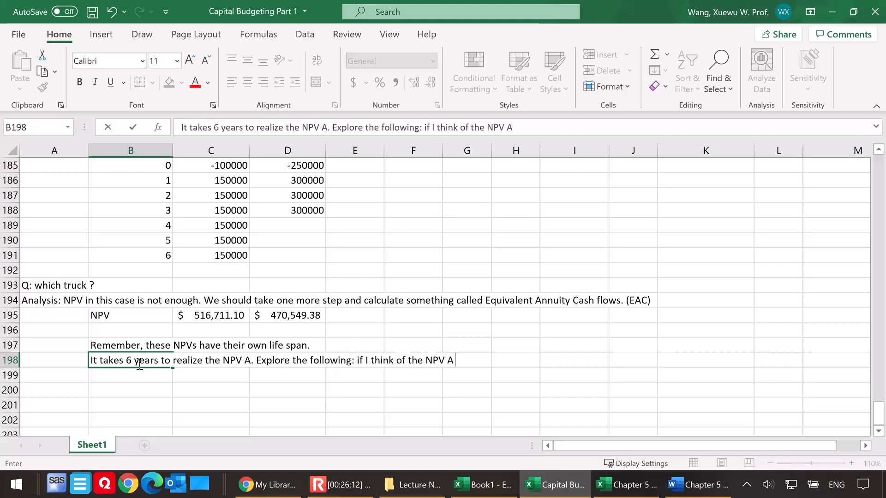
{"action": "type", "text": "as a nn an"}
{"action": "key", "text": "BackSpace"}
{"action": "key", "text": "BackSpace"}
{"action": "key", "text": "BackSpace"}
{"action": "key", "text": "BackSpace"}
{"action": "key", "text": "BackSpace"}
{"action": "key", "text": "BackSpace"}
{"action": "type", "text": "the PV of annuity,"}
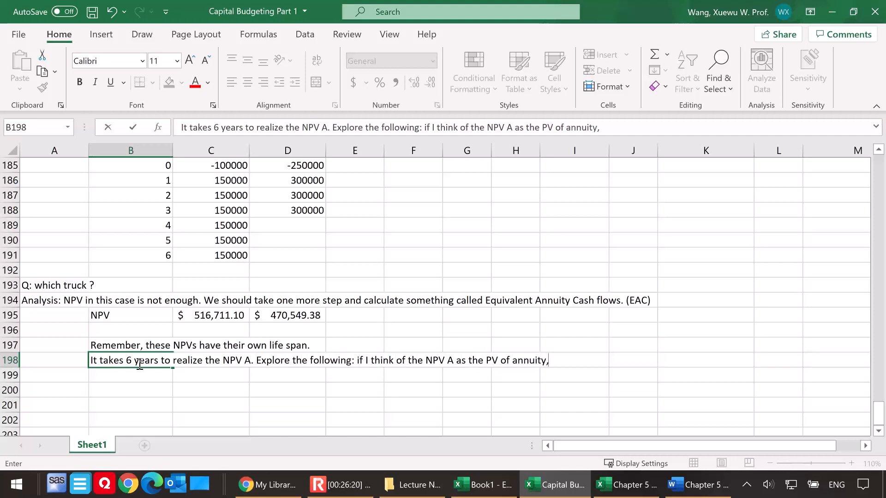
{"action": "type", "text": " what is the constant an"}
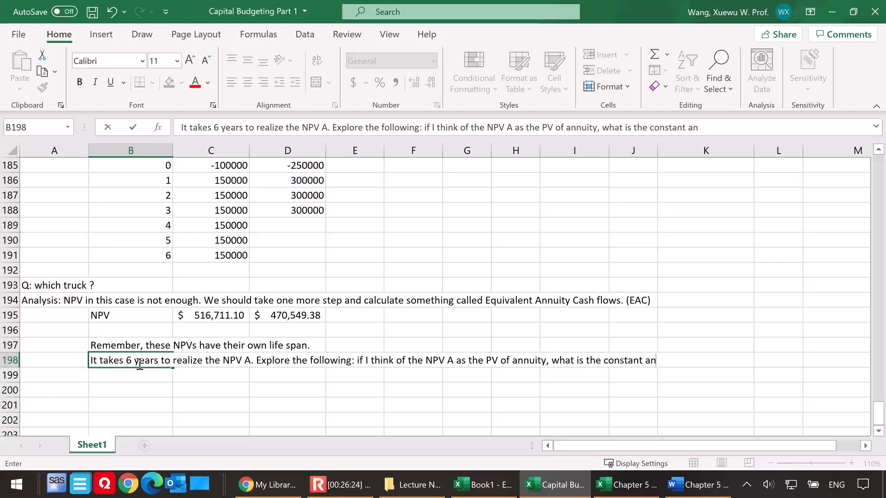
{"action": "type", "text": "nual CF in this annuity?"}
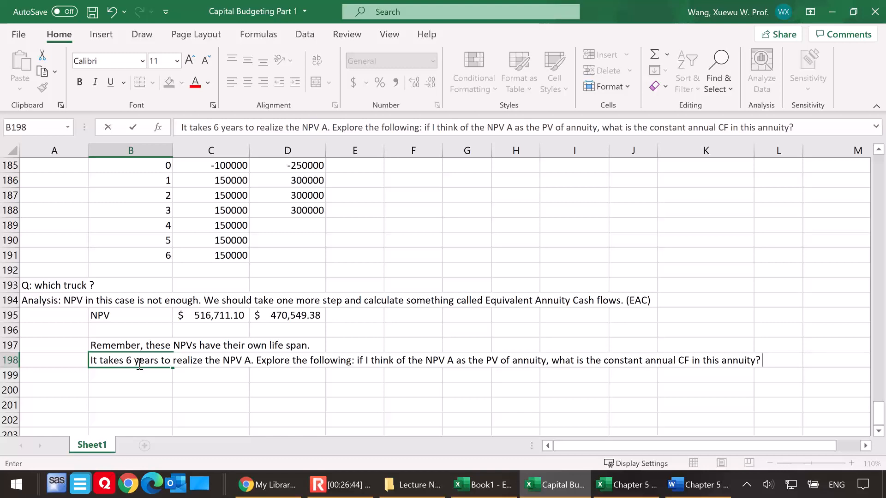
Calculate Truck A's constant annual cash flow in C199 with =PMT(12%,6,C195,0)
{"action": "left_click", "coordinate": [227, 379]}
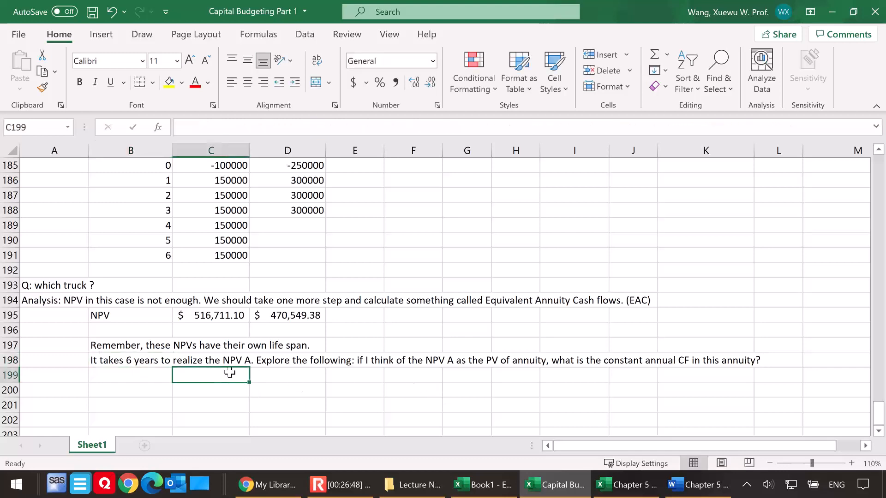
{"action": "type", "text": "=pm"}
{"action": "type", "text": "t("}
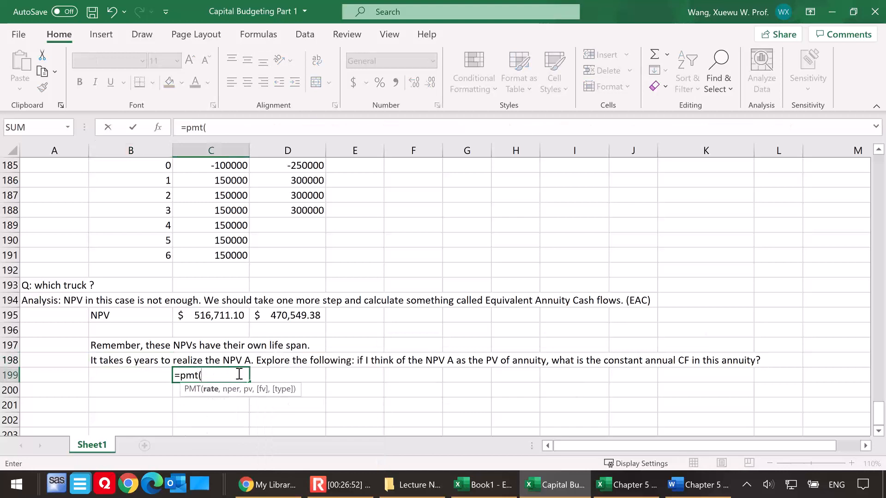
{"action": "type", "text": "12%,"}
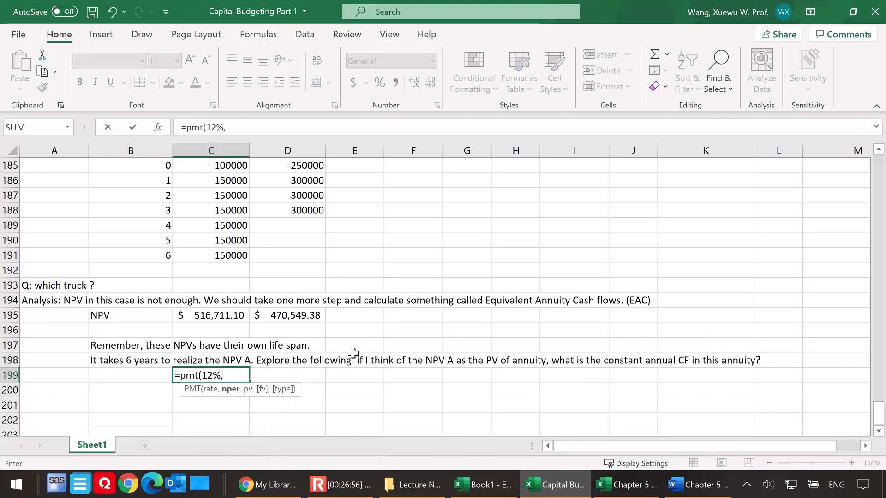
{"action": "type", "text": "6,"}
{"action": "left_click", "coordinate": [215, 319]}
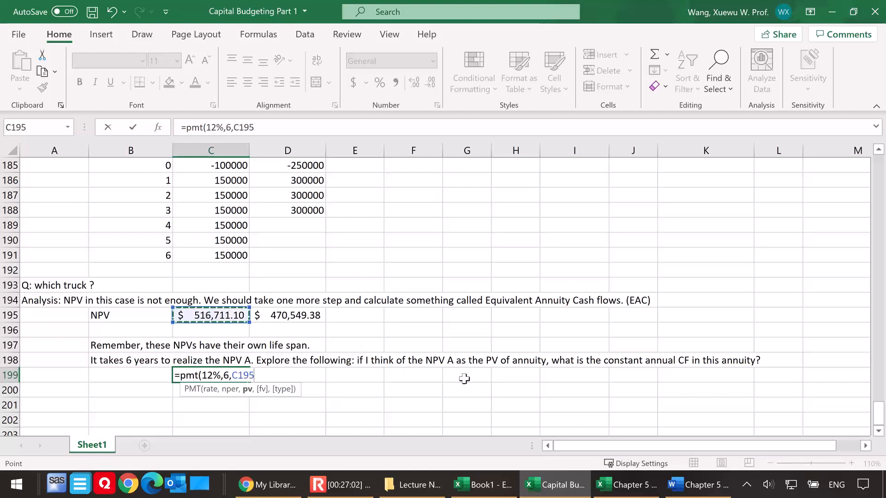
{"action": "type", "text": ",0"}
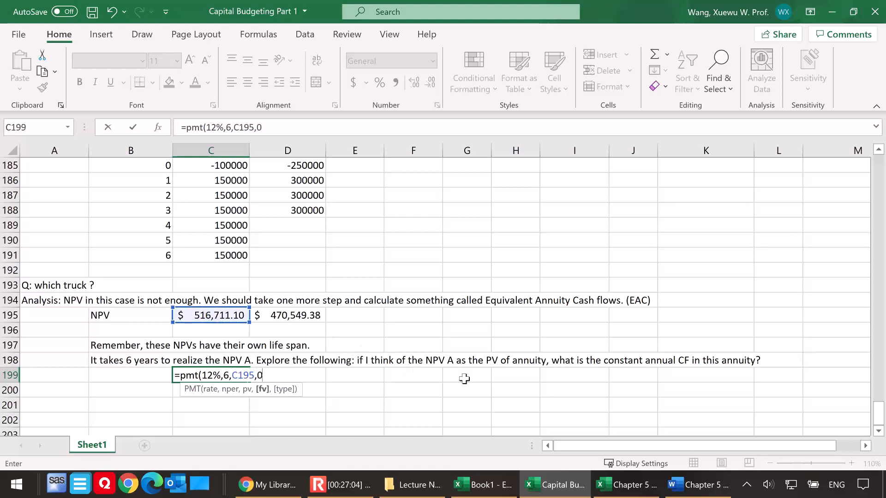
{"action": "type", "text": ")"}
{"action": "key", "text": "Return"}
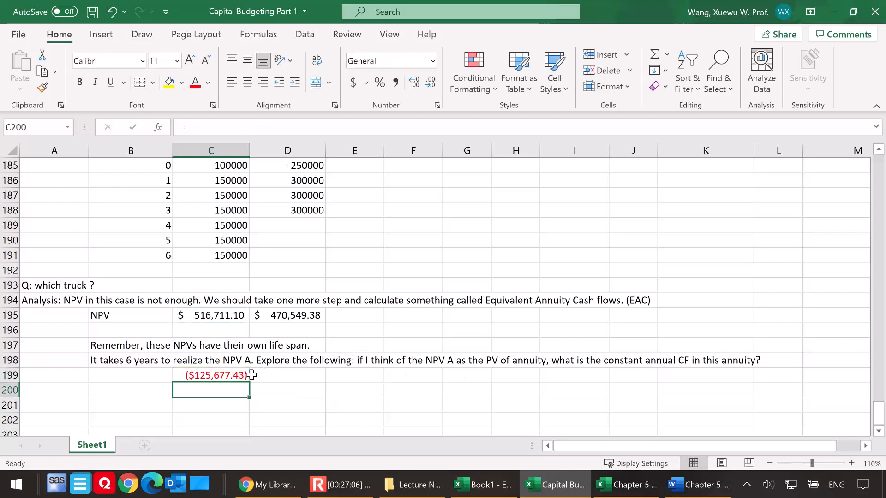
Calculate Truck B's constant annual cash flow in D199 with =PMT(12%,3,D195,0)
{"action": "left_click", "coordinate": [235, 373]}
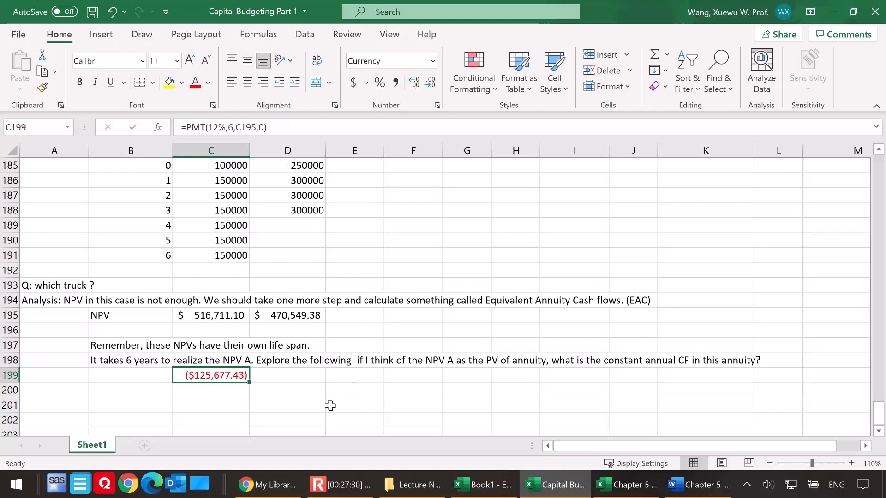
{"action": "left_click", "coordinate": [300, 376]}
{"action": "type", "text": "="}
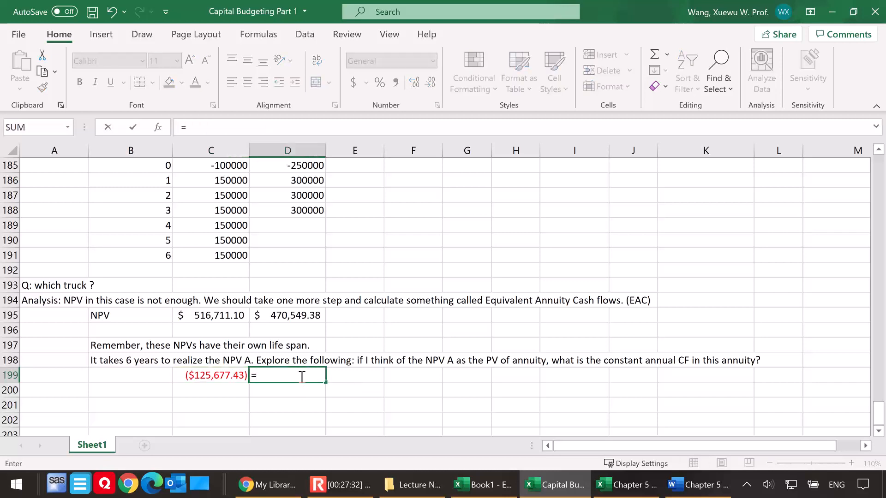
{"action": "type", "text": "pmt("}
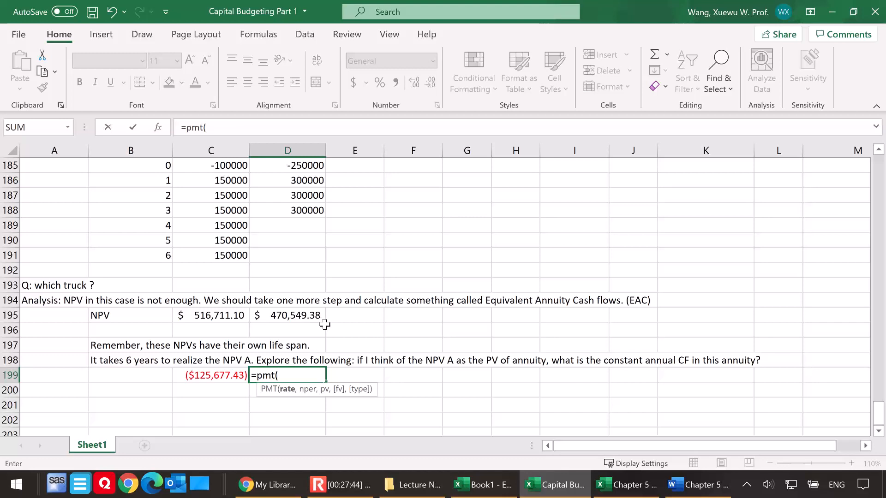
{"action": "type", "text": "12%,"}
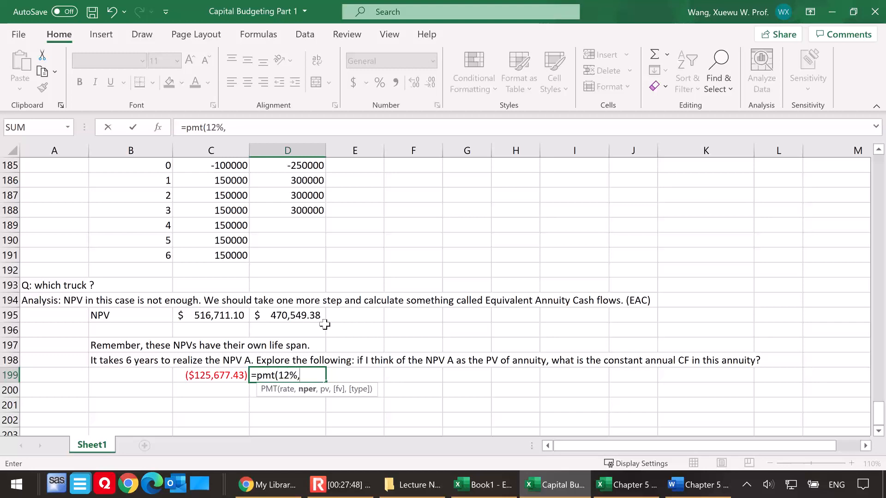
{"action": "type", "text": "3,"}
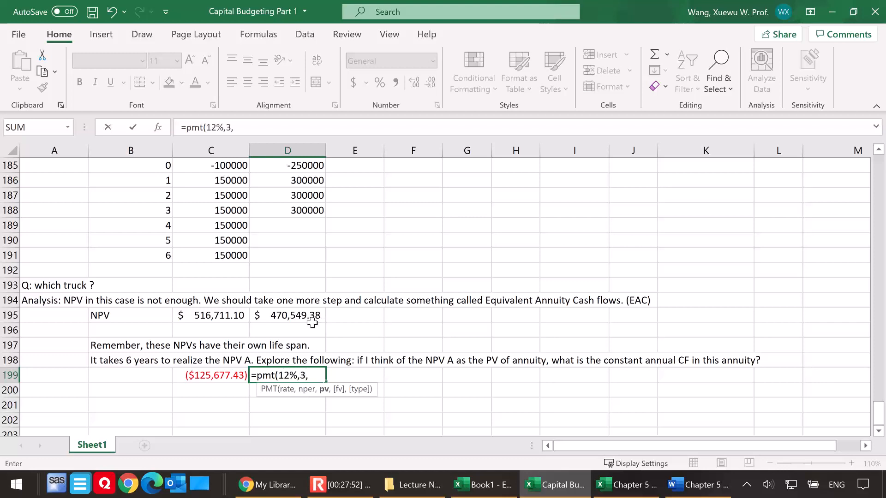
{"action": "left_click", "coordinate": [298, 315]}
{"action": "type", "text": ",0"}
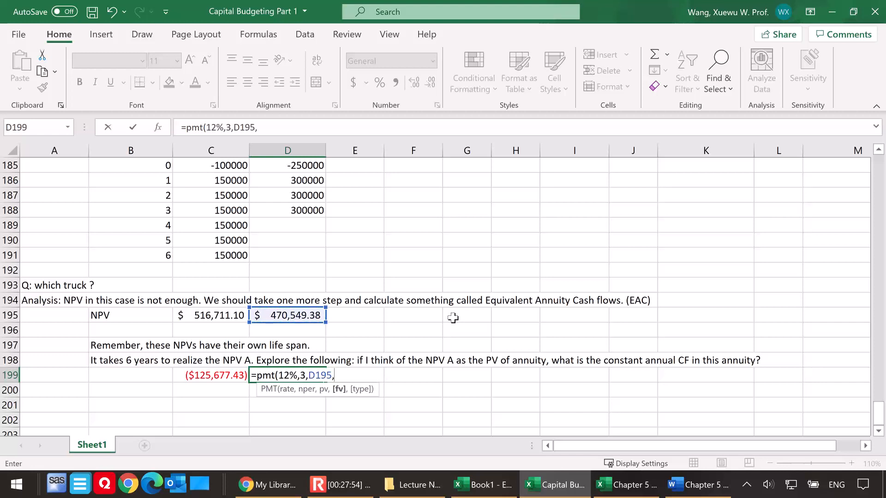
{"action": "type", "text": ")"}
{"action": "key", "text": "Return"}
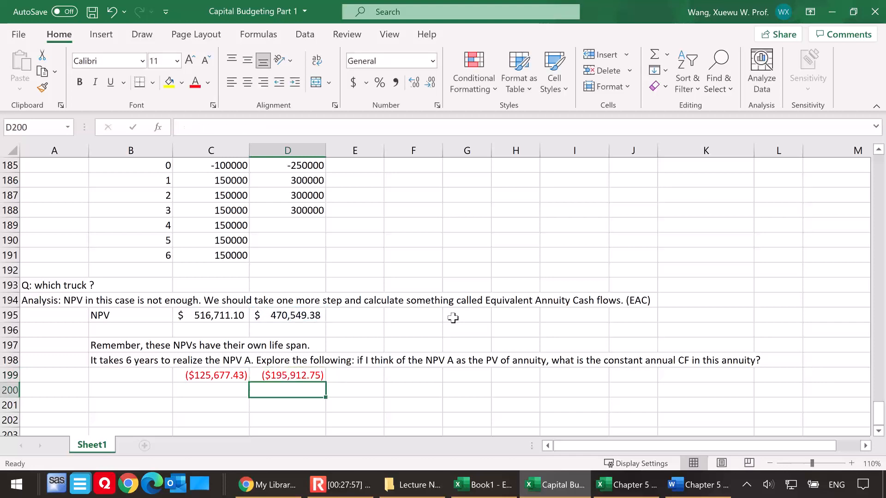
{"action": "left_click", "coordinate": [299, 375]}
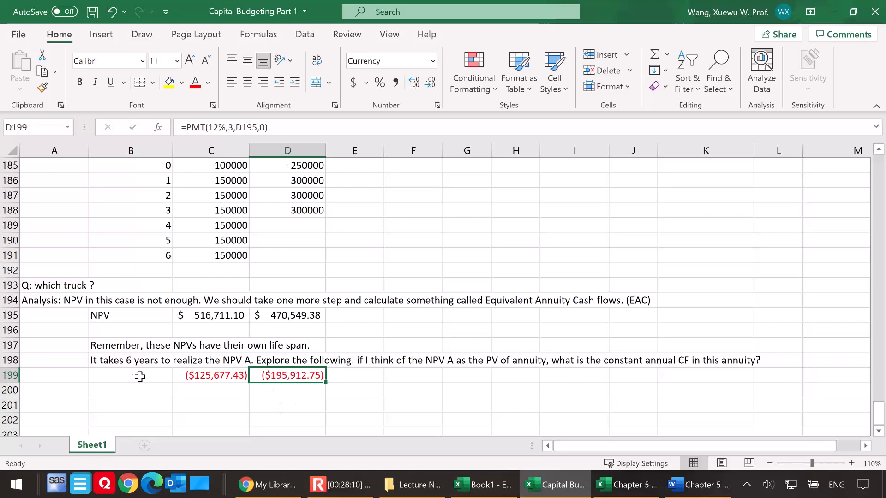
Label the row of annual cash flow results "EAC" in B199
{"action": "left_click", "coordinate": [124, 372]}
{"action": "type", "text": "EAC"}
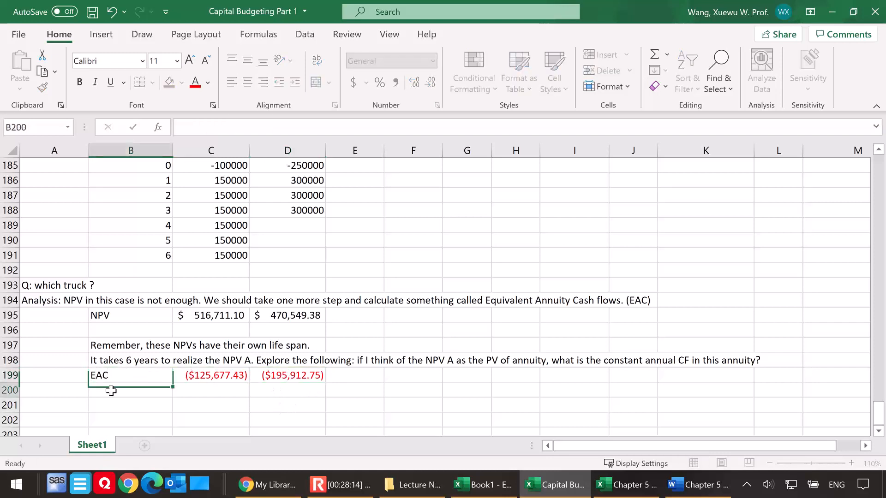
{"action": "key", "text": "Return"}
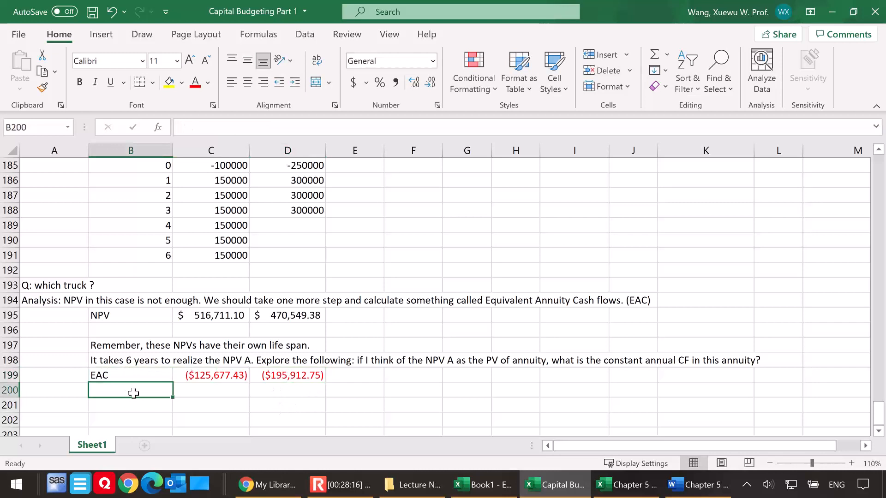
Enter the conclusion "Based on the EAC, Truck B is preferred." in B201, leaving a blank row beneath the EAC row
{"action": "left_click", "coordinate": [114, 405]}
{"action": "type", "text": "Based on the EAC,"}
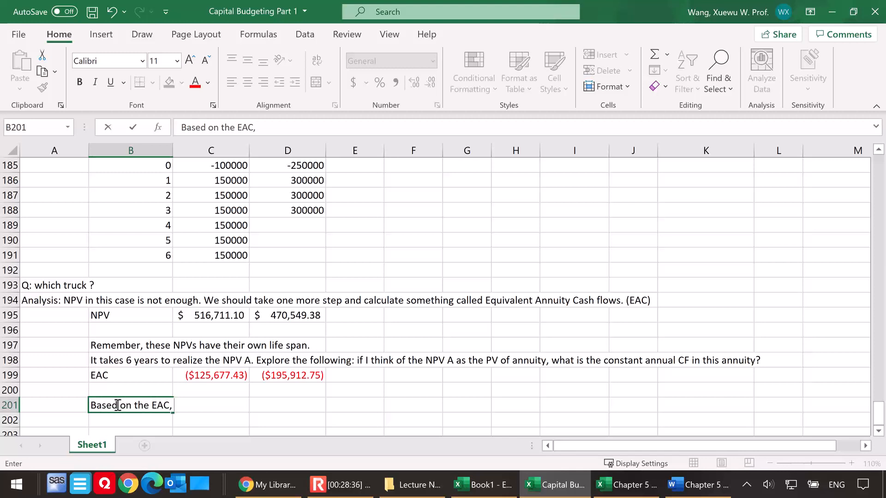
{"action": "type", "text": "Truck B is preferred."}
{"action": "left_click", "coordinate": [297, 420]}
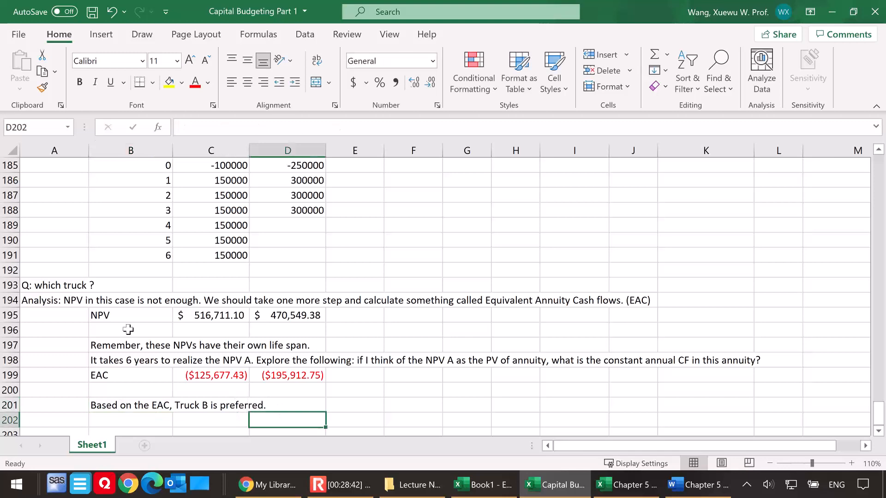
Make the analysis note in A194 bold
{"action": "left_click", "coordinate": [45, 301]}
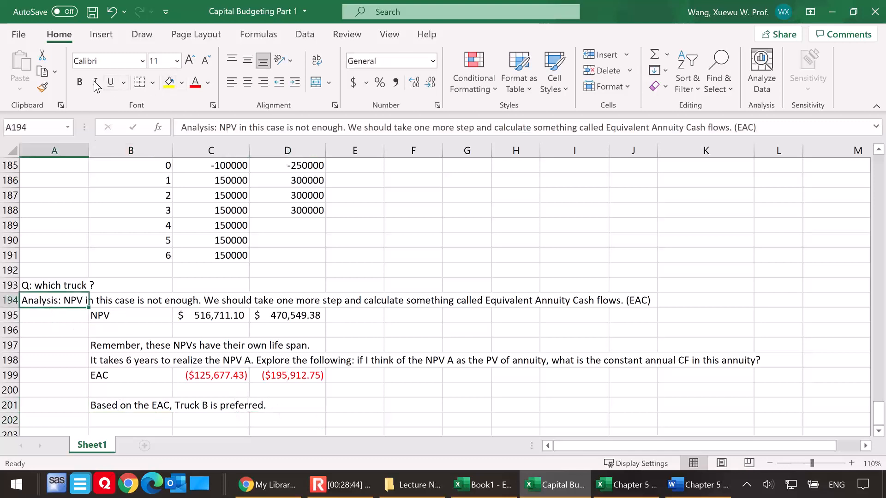
{"action": "left_click", "coordinate": [80, 82]}
{"action": "left_click", "coordinate": [405, 359]}
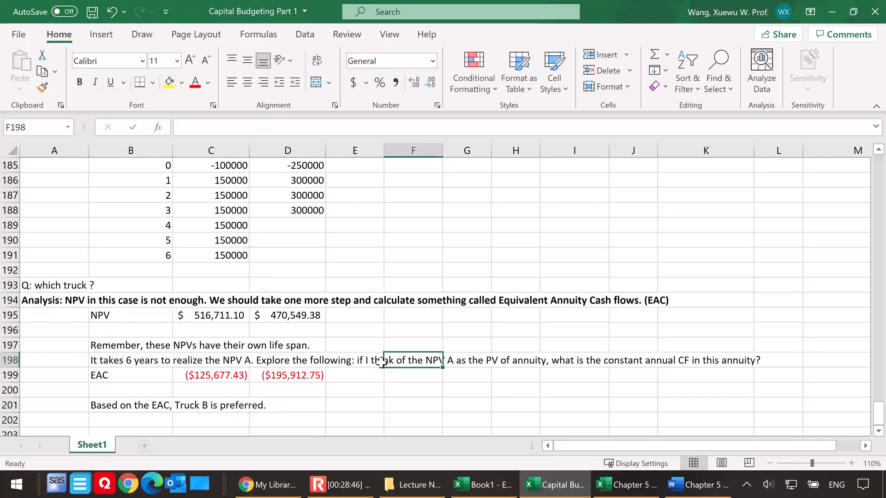
Start a new example below the truck conclusion by entering the heading "Ex. 4 on LN" in A203
{"action": "scroll", "coordinate": [385, 366], "scroll_direction": "down", "scroll_amount": 1}
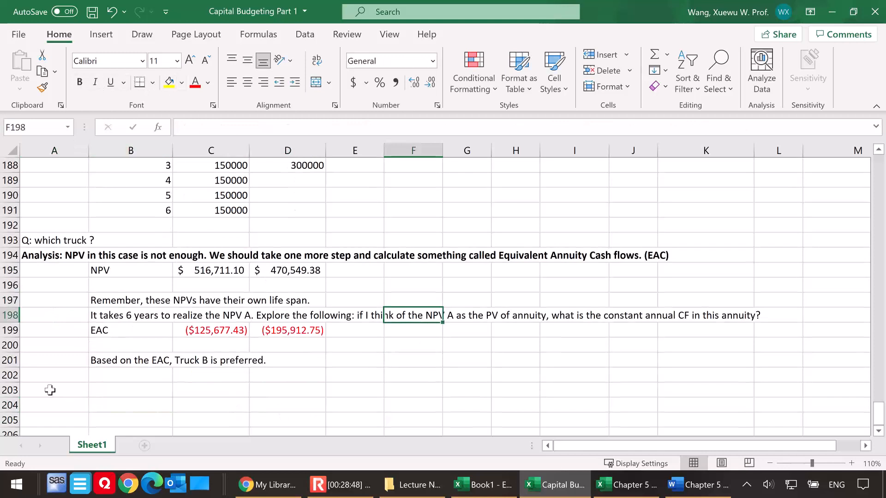
{"action": "left_click", "coordinate": [50, 391]}
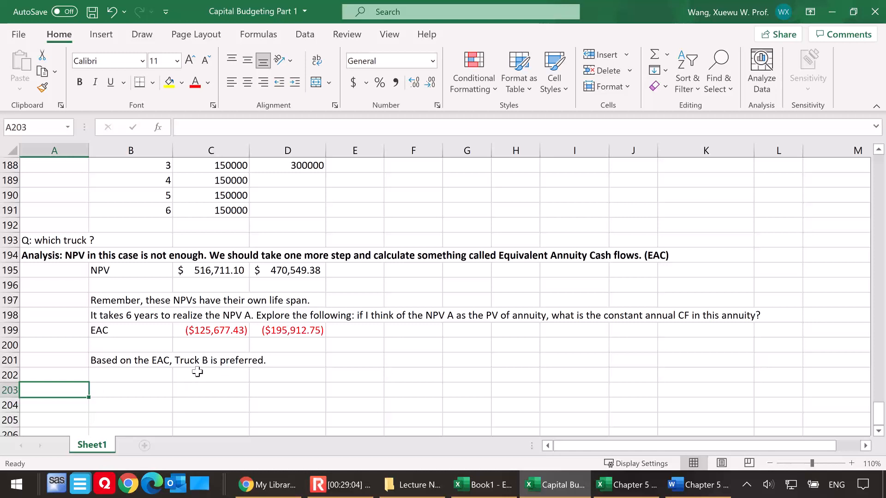
{"action": "scroll", "coordinate": [194, 374], "scroll_direction": "down", "scroll_amount": 1}
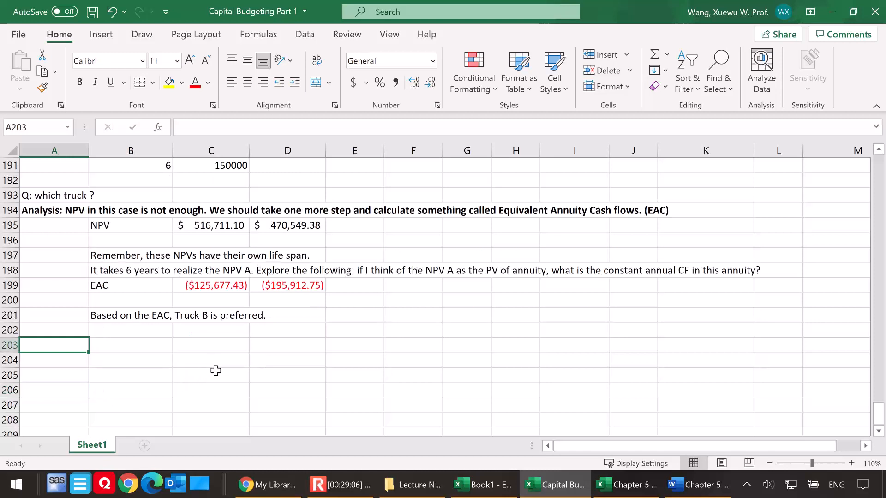
{"action": "type", "text": "Ex. 4 on LN"}
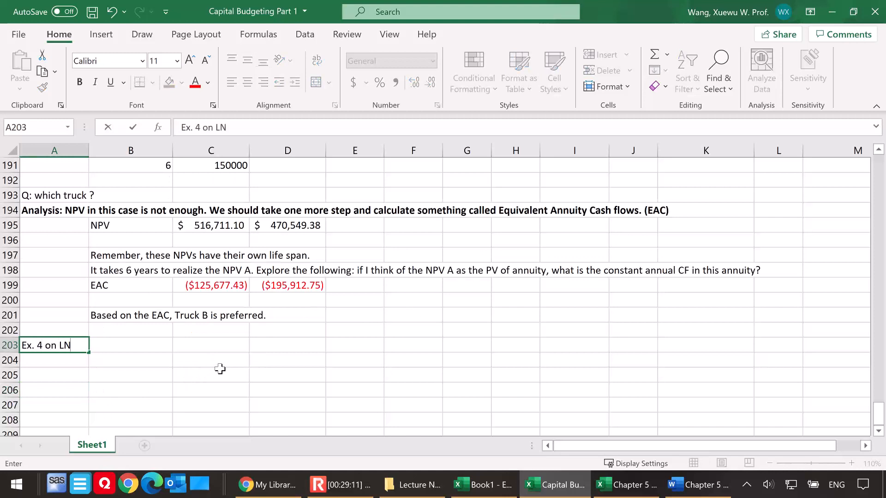
{"action": "key", "text": "Return"}
{"action": "scroll", "coordinate": [166, 319], "scroll_direction": "down", "scroll_amount": 2}
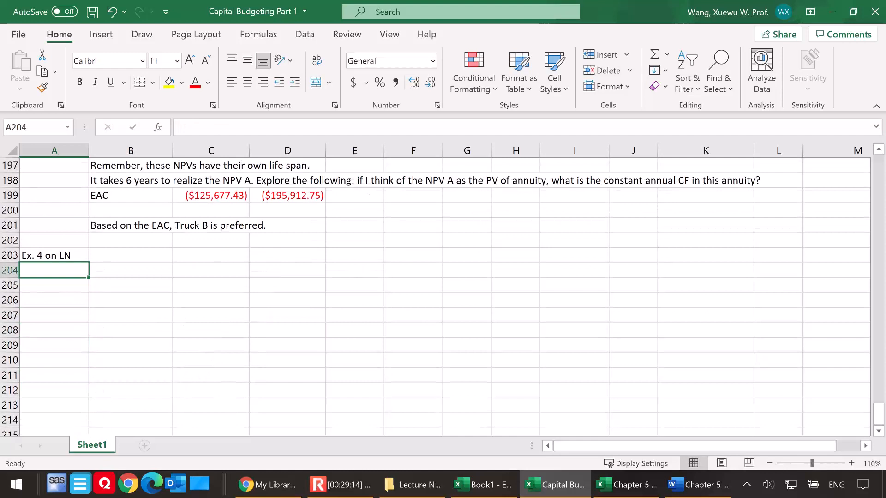
Paste the two light bulb pictures from the Chapter 5 workbook below the Ex. 4 heading and move them to columns I through L
{"action": "key", "text": "alt+Tab"}
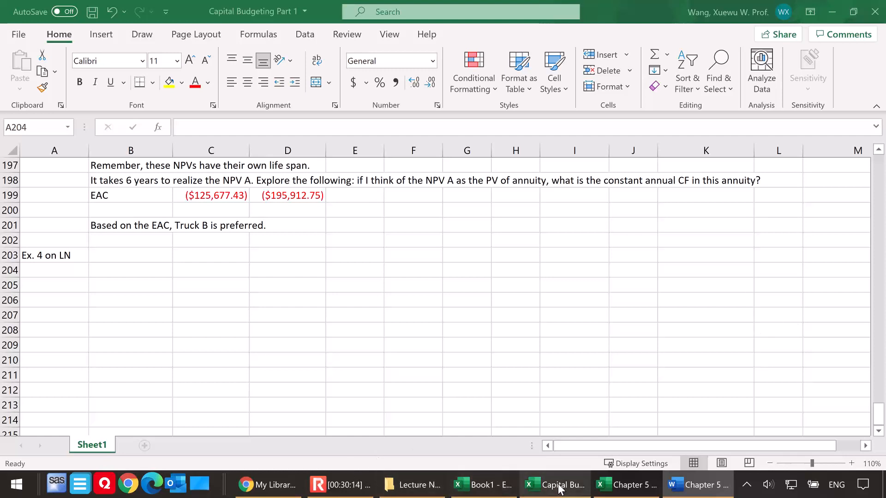
{"action": "left_click", "coordinate": [632, 490]}
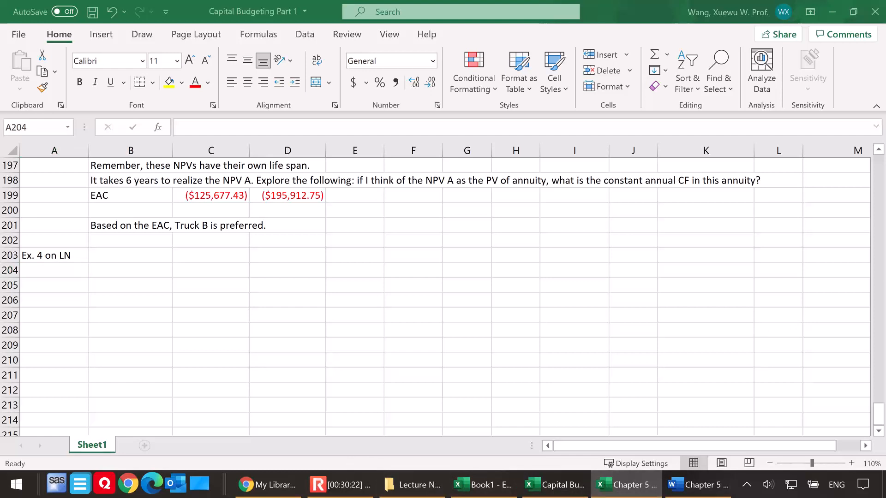
{"action": "left_click", "coordinate": [135, 277]}
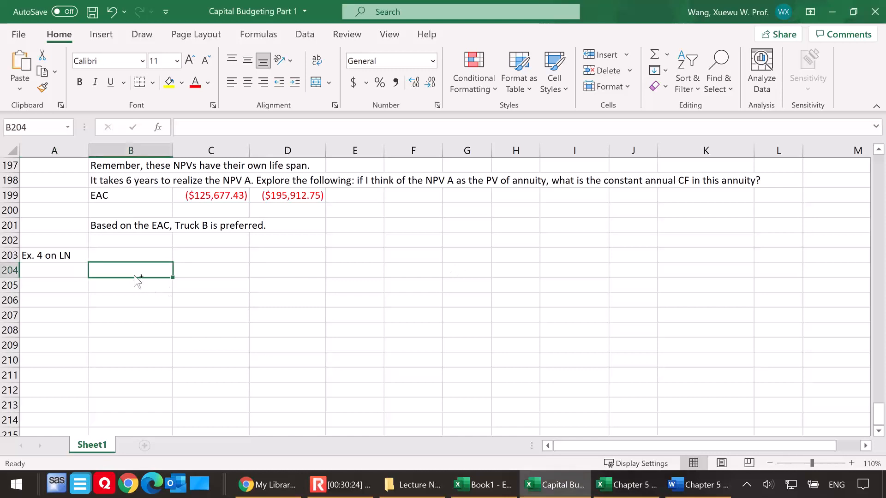
{"action": "key", "text": "ctrl+v"}
{"action": "scroll", "coordinate": [451, 312], "scroll_direction": "down", "scroll_amount": 1}
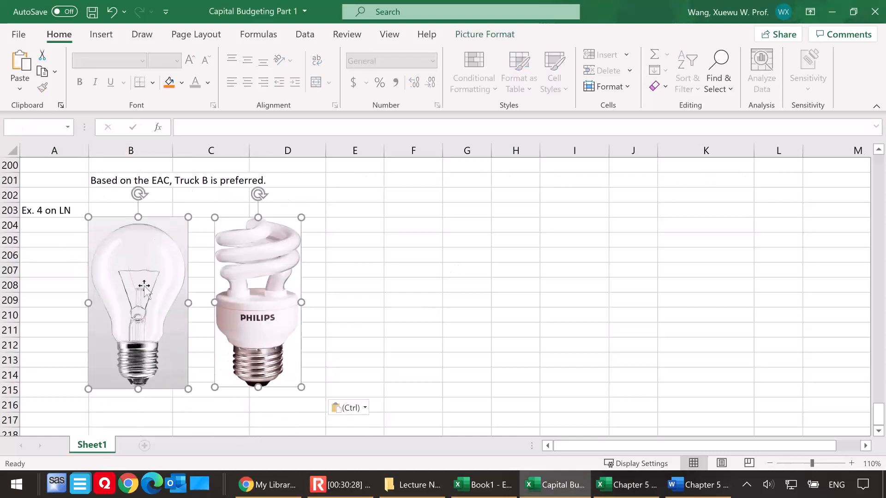
{"action": "left_click_drag", "start_coordinate": [134, 284], "coordinate": [608, 277]}
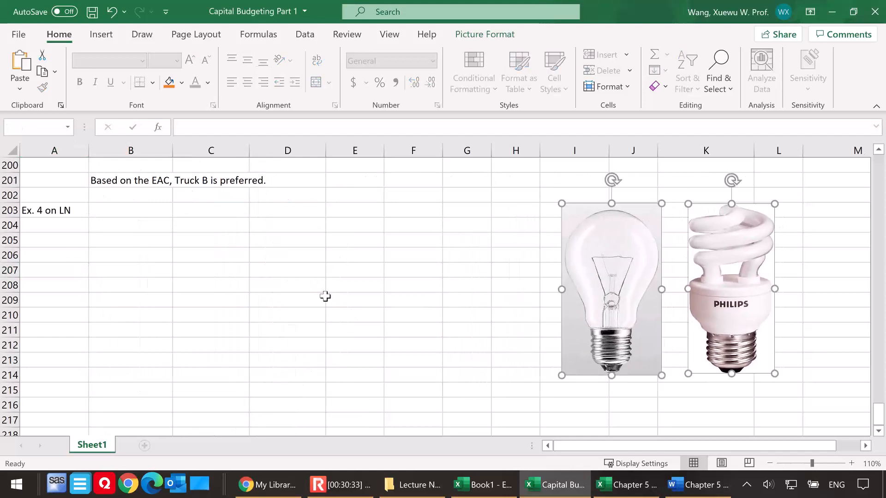
{"action": "left_click", "coordinate": [125, 225]}
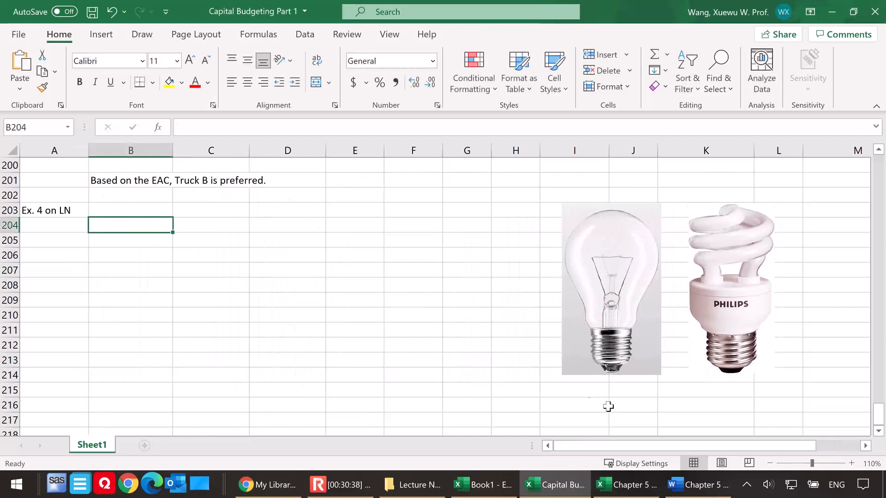
Check the Chapter 5 document, and enter the column headings "Old Bulb" in B204 and "Bew Bulb" in C204
{"action": "left_click", "coordinate": [670, 489]}
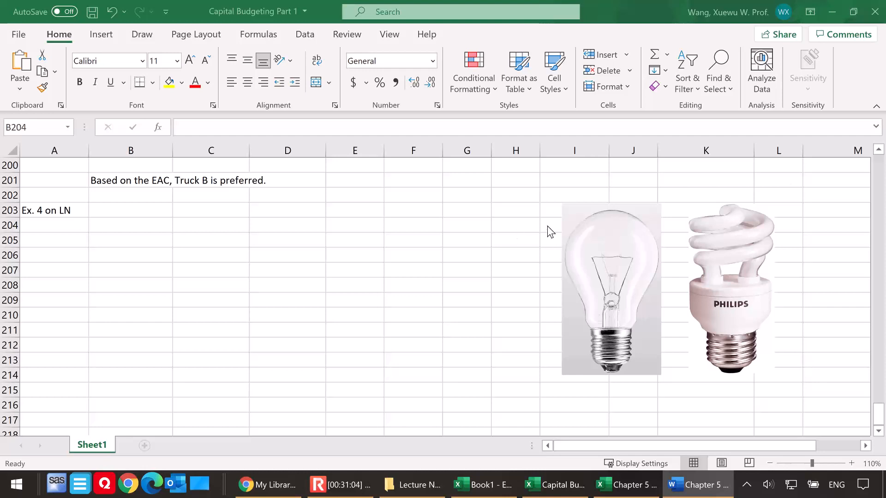
{"action": "left_click", "coordinate": [128, 231]}
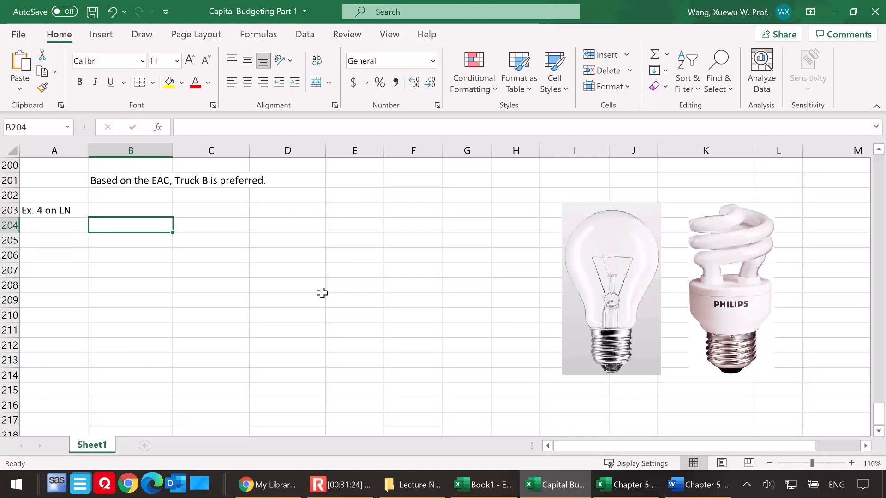
{"action": "left_click", "coordinate": [121, 240]}
{"action": "left_click", "coordinate": [119, 229]}
{"action": "type", "text": "Old Bulb"}
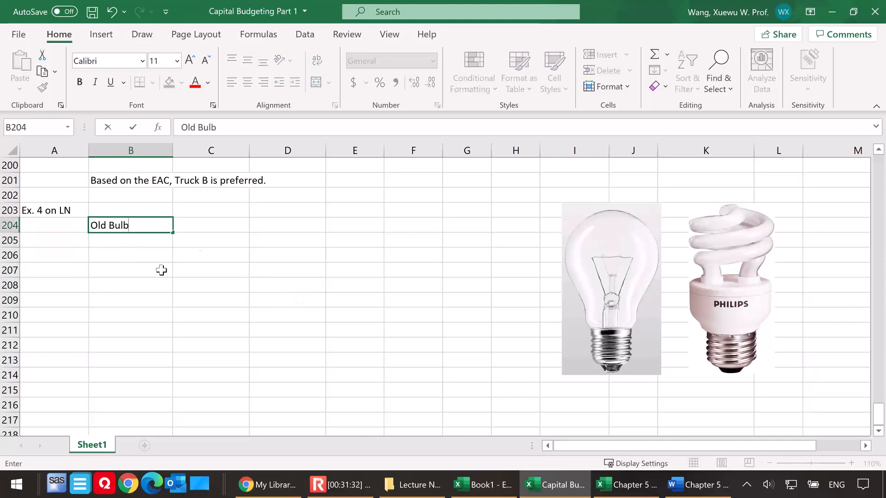
{"action": "left_click", "coordinate": [216, 226]}
{"action": "type", "text": "Bew Bulb"}
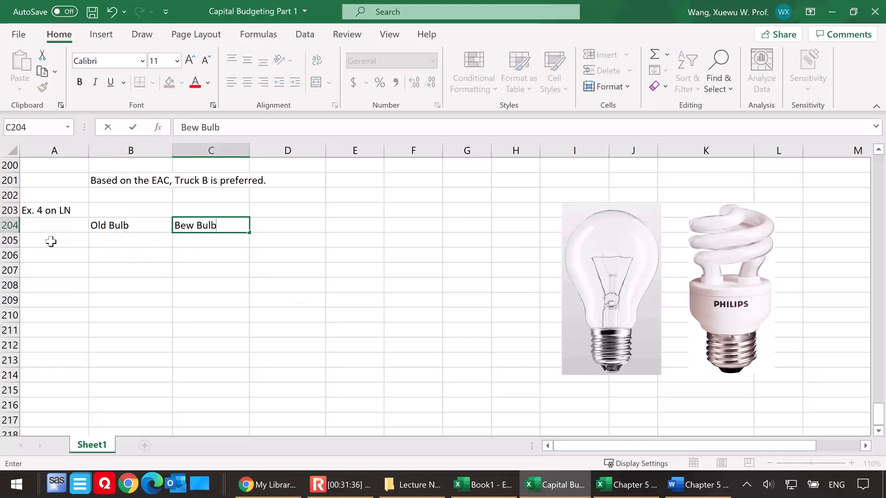
Add a "price" row in A205 with 1 for the old bulb and 5 for the new bulb
{"action": "left_click", "coordinate": [78, 241]}
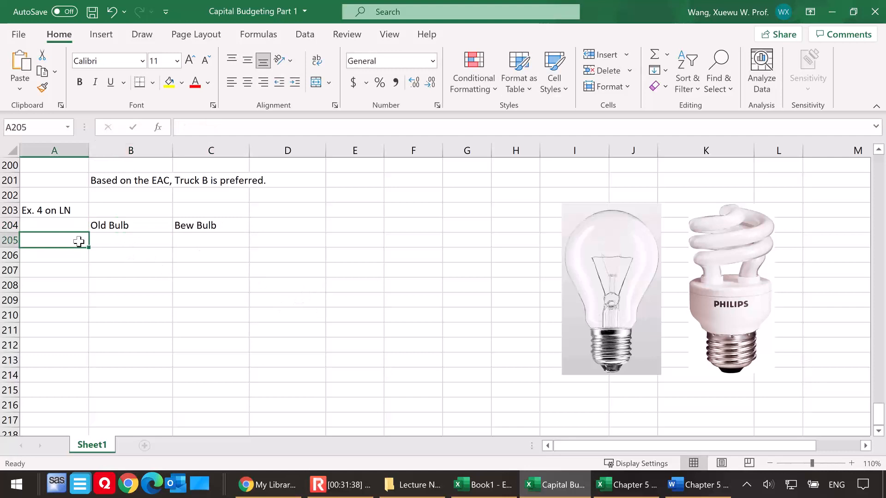
{"action": "type", "text": "price"}
{"action": "left_click", "coordinate": [121, 239]}
{"action": "type", "text": "1"}
{"action": "left_click", "coordinate": [201, 245]}
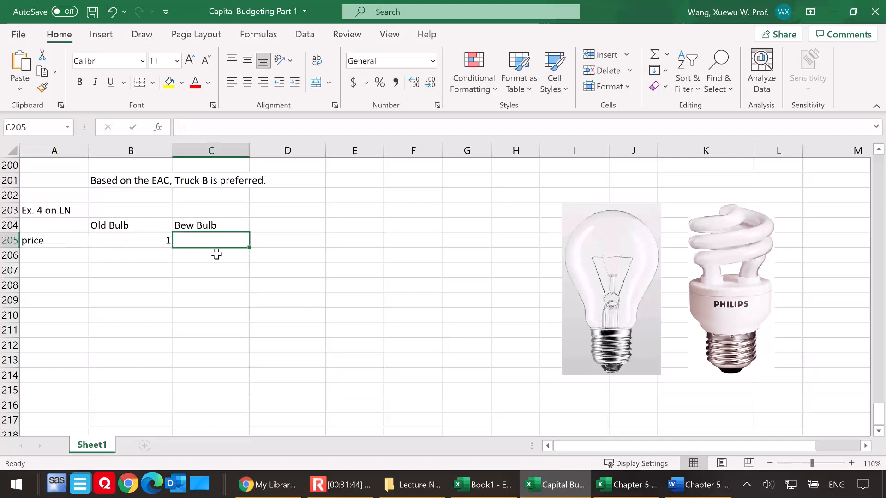
{"action": "type", "text": "5"}
{"action": "key", "text": "Return"}
Correct the second column heading in C204 to "New Bulb"
{"action": "double_click", "coordinate": [208, 225]}
{"action": "key", "text": "BackSpace"}
{"action": "type", "text": "N"}
{"action": "left_click", "coordinate": [231, 249]}
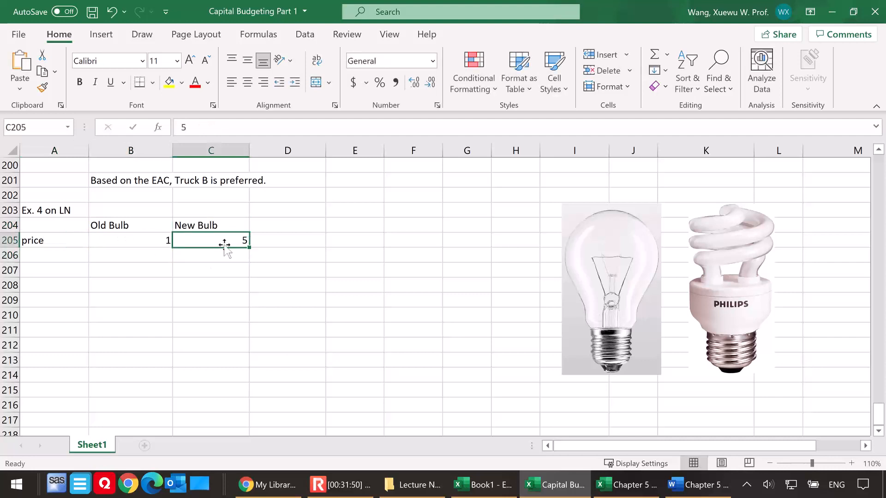
Enter the row label "life span" in A206 beneath the price row
{"action": "left_click", "coordinate": [59, 255]}
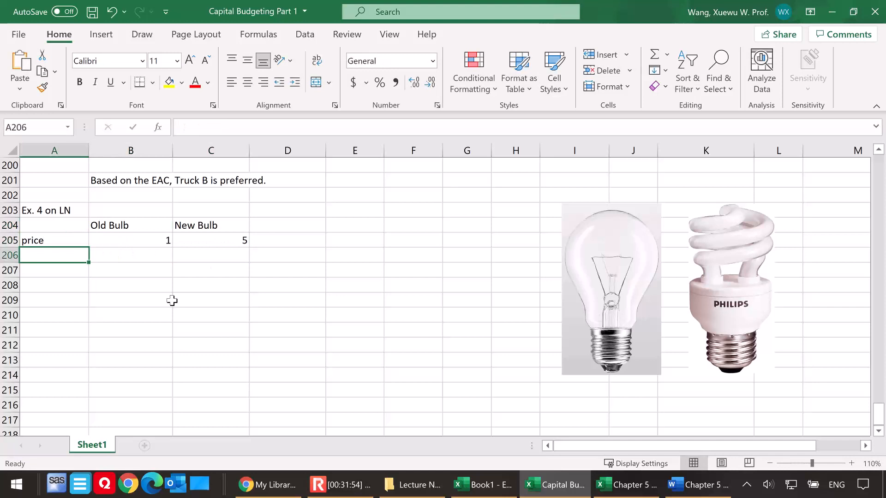
{"action": "type", "text": "lafe"}
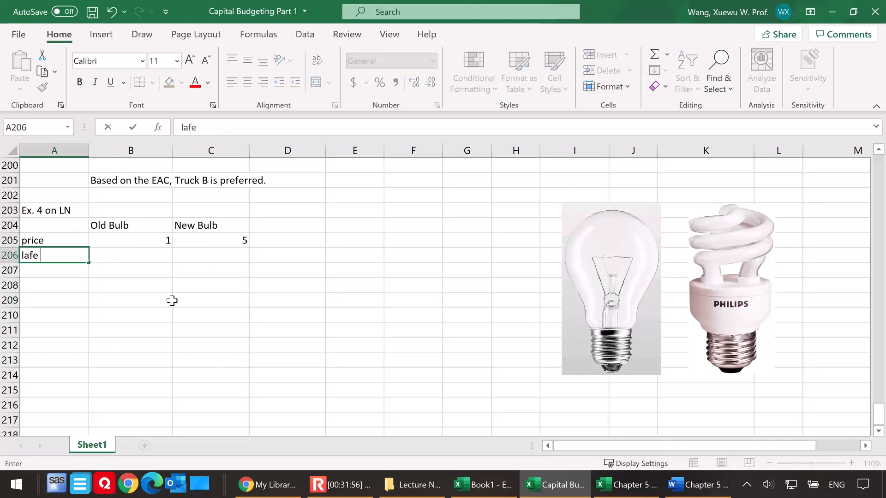
{"action": "key", "text": "BackSpace"}
{"action": "key", "text": "BackSpace"}
{"action": "key", "text": "BackSpace"}
{"action": "type", "text": "ife span"}
{"action": "left_click", "coordinate": [133, 257]}
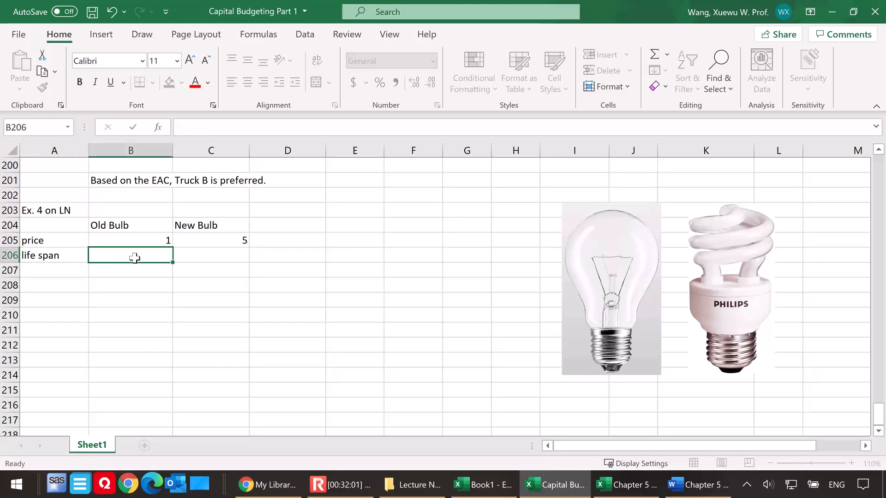
Enter life spans of 1000 for the old bulb and 10000 for the new bulb, and extend the A206 label to "life span (hrs)"
{"action": "type", "text": "1000"}
{"action": "key", "text": "Return"}
{"action": "double_click", "coordinate": [75, 256]}
{"action": "type", "text": "(hrs)"}
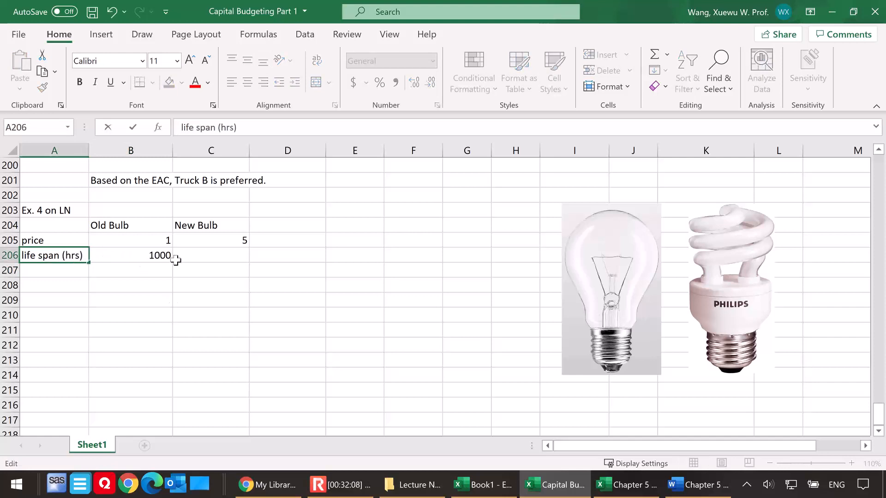
{"action": "left_click", "coordinate": [211, 257]}
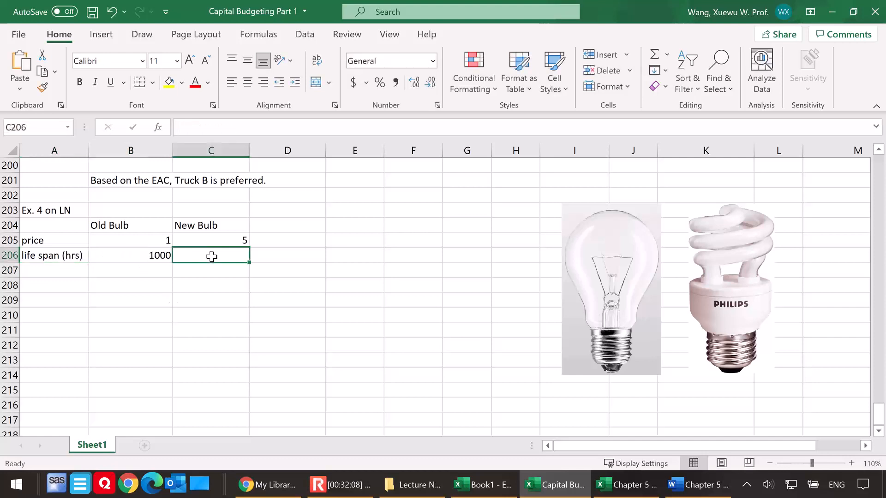
{"action": "type", "text": "10000"}
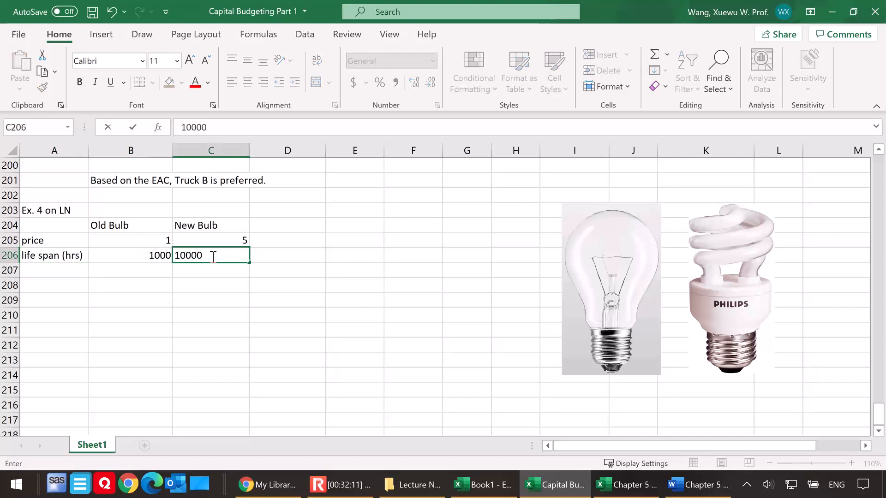
{"action": "key", "text": "Return"}
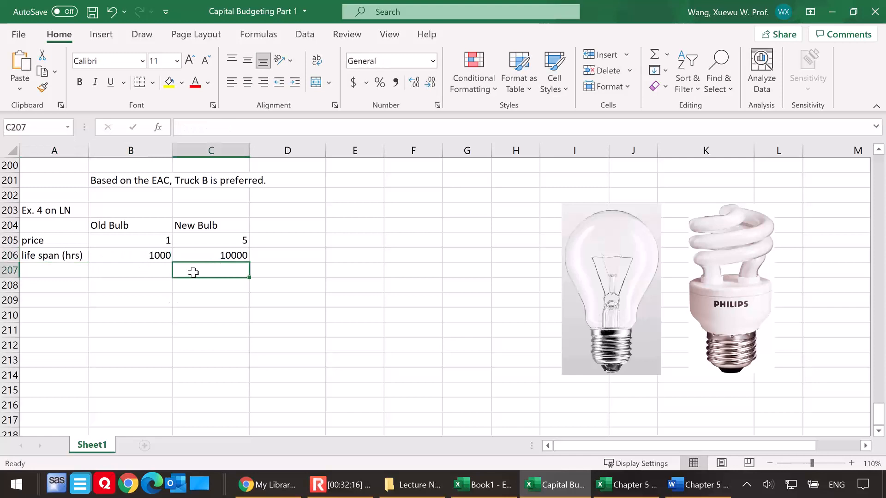
Add an "efficiency" row label in A207 and enter 100 for the old bulb in B207
{"action": "left_click", "coordinate": [49, 272]}
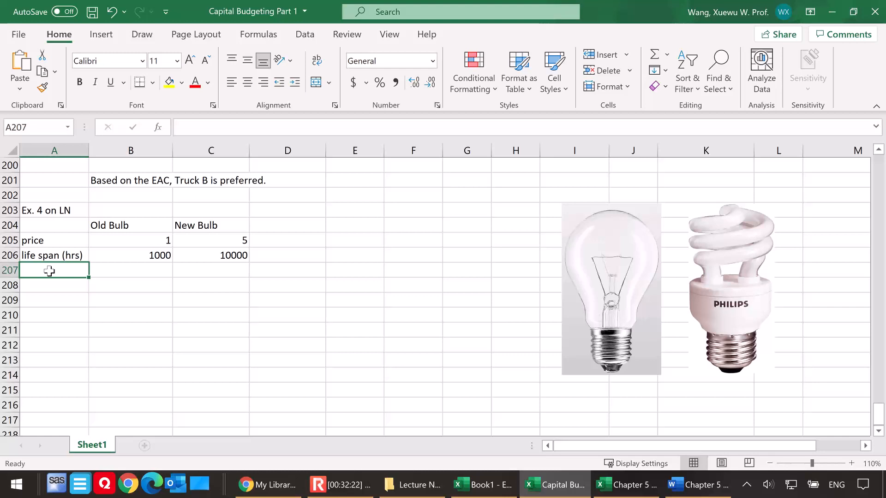
{"action": "type", "text": "effi"}
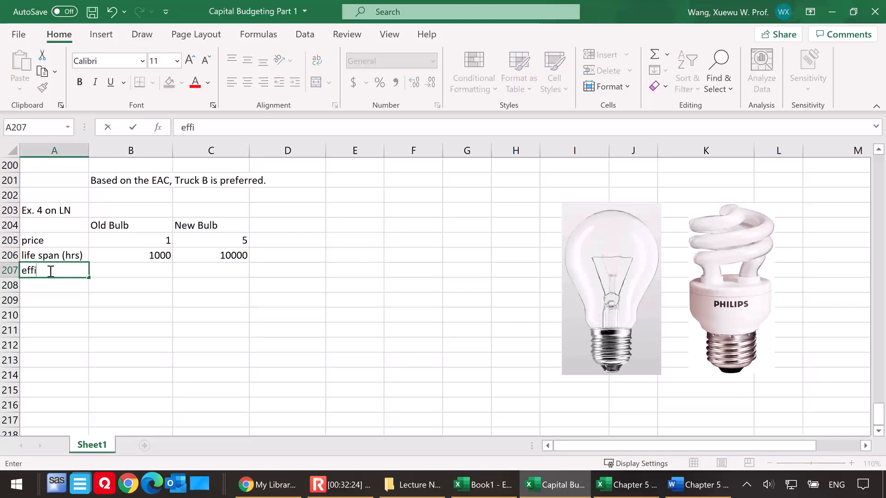
{"action": "type", "text": "ciency"}
{"action": "left_click", "coordinate": [135, 269]}
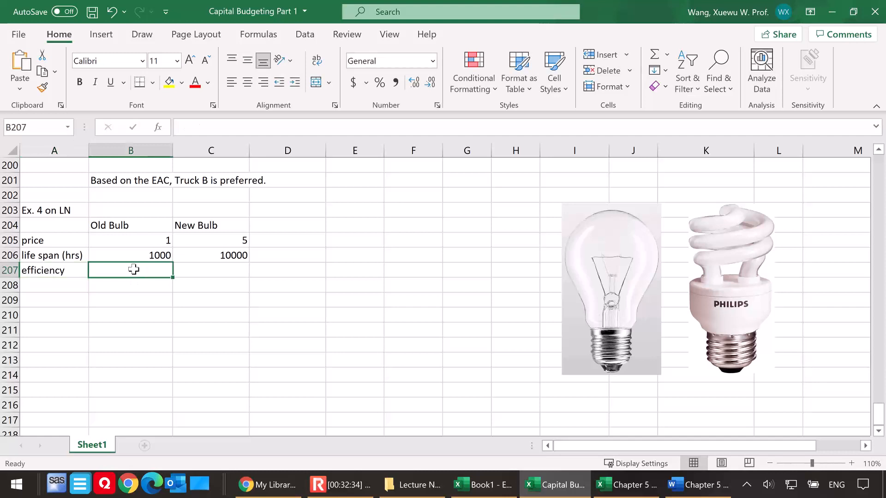
{"action": "type", "text": "100"}
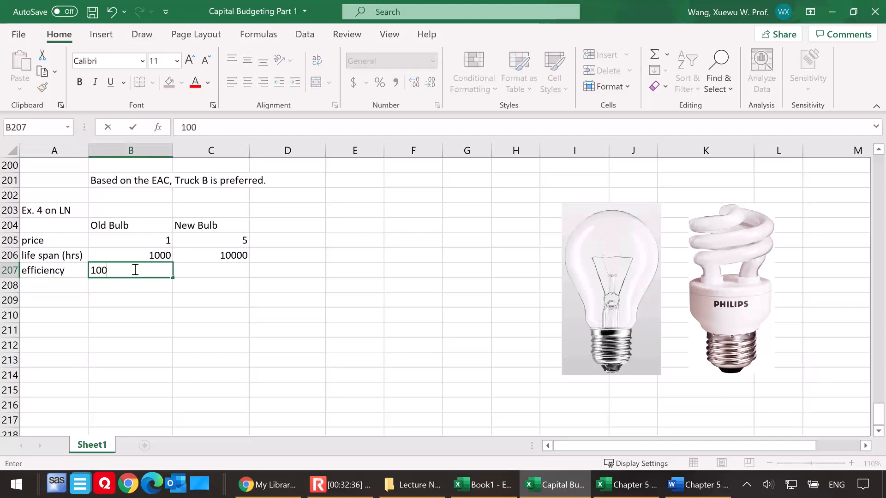
Extend the A207 label to "efficiency (watts/ hr)" and widen column A so the whole label fits
{"action": "double_click", "coordinate": [78, 271]}
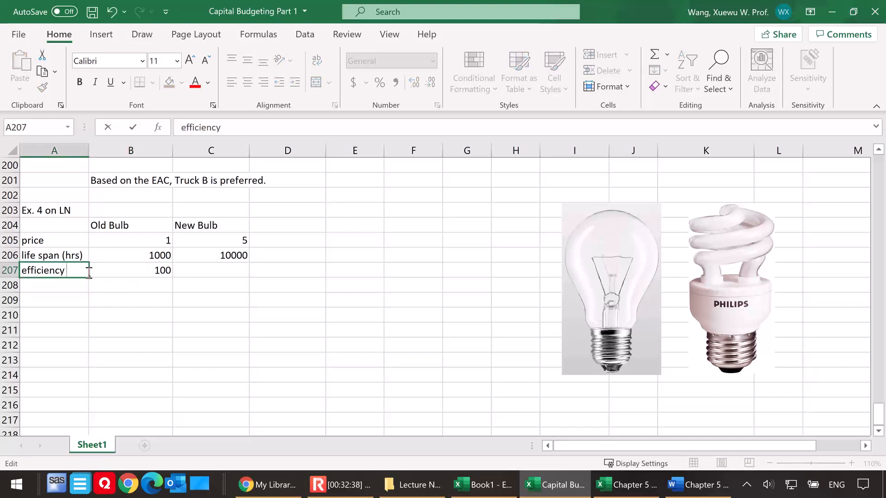
{"action": "type", "text": "(watts/ hr)"}
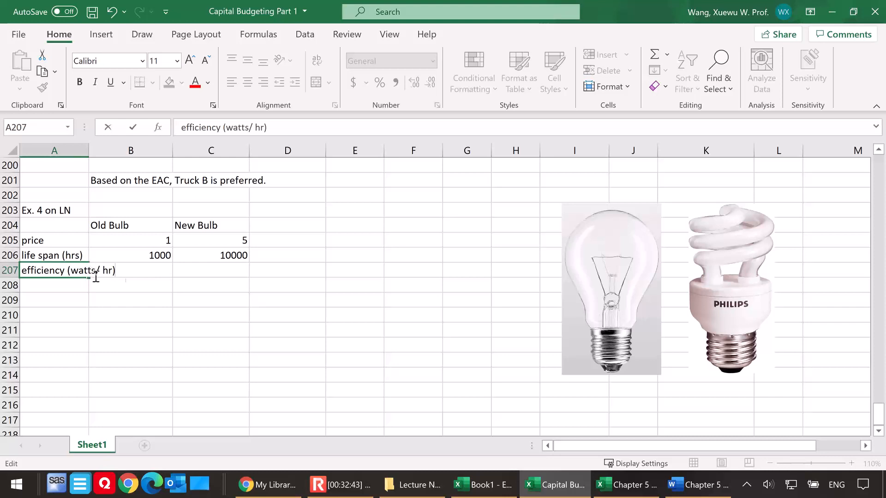
{"action": "left_click", "coordinate": [145, 282]}
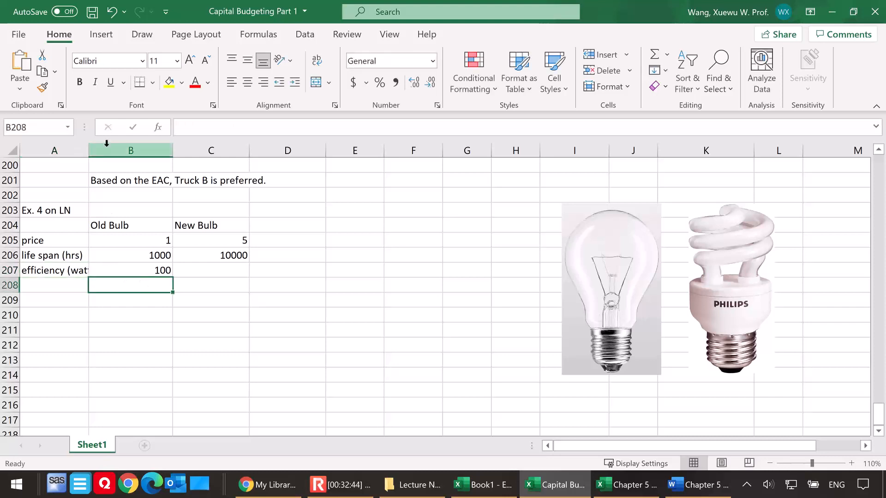
{"action": "left_click_drag", "start_coordinate": [89, 151], "coordinate": [129, 152]}
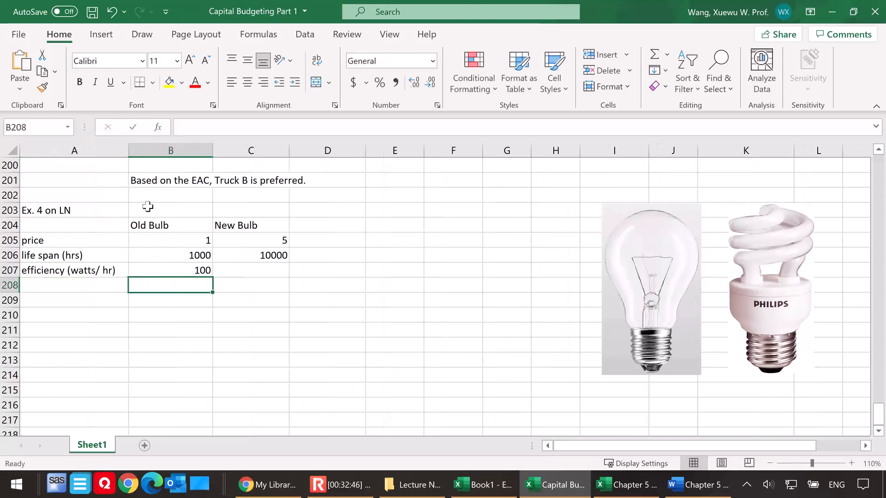
Enter an efficiency of 15 for the new bulb in C207
{"action": "left_click", "coordinate": [250, 272]}
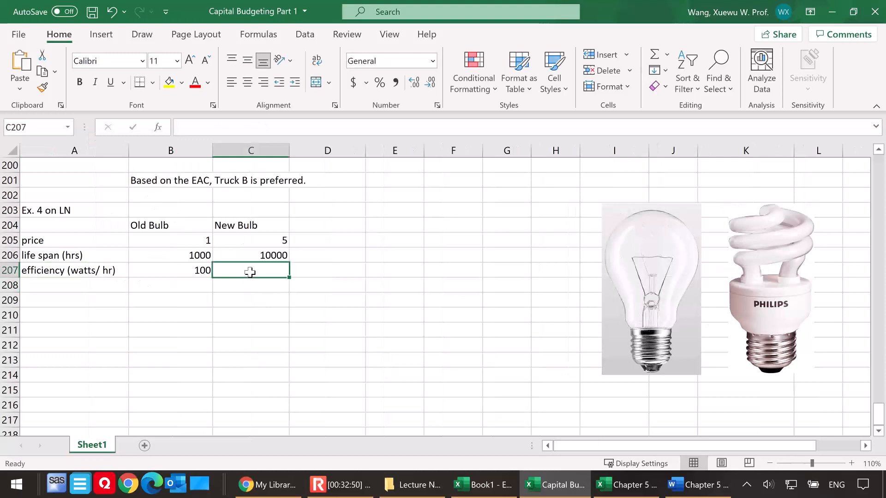
{"action": "type", "text": "15"}
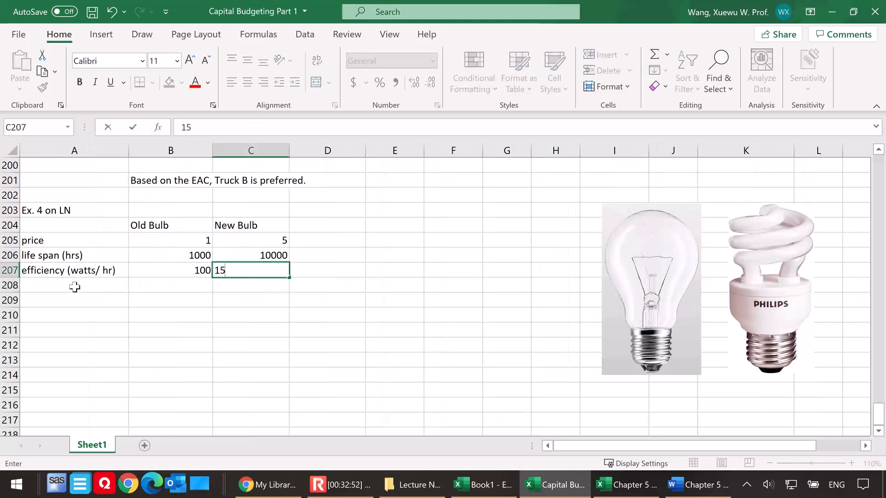
{"action": "left_click", "coordinate": [75, 287]}
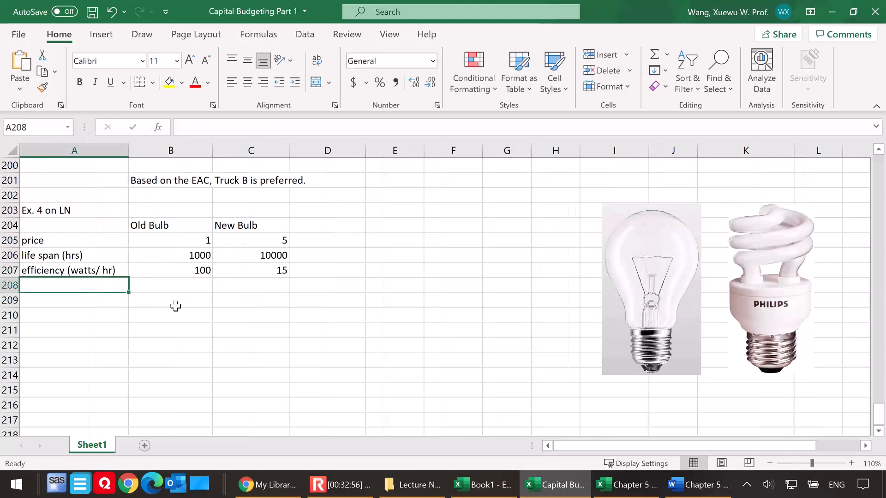
Enter the label "elec prc ($/kw)" in E204 with 0.1 in F204, widening column E to fit the label
{"action": "left_click", "coordinate": [398, 225]}
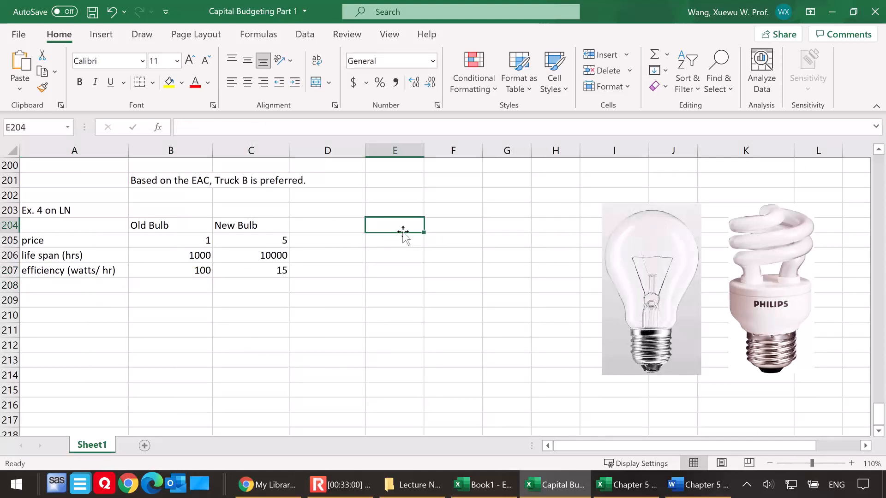
{"action": "type", "text": "elec"}
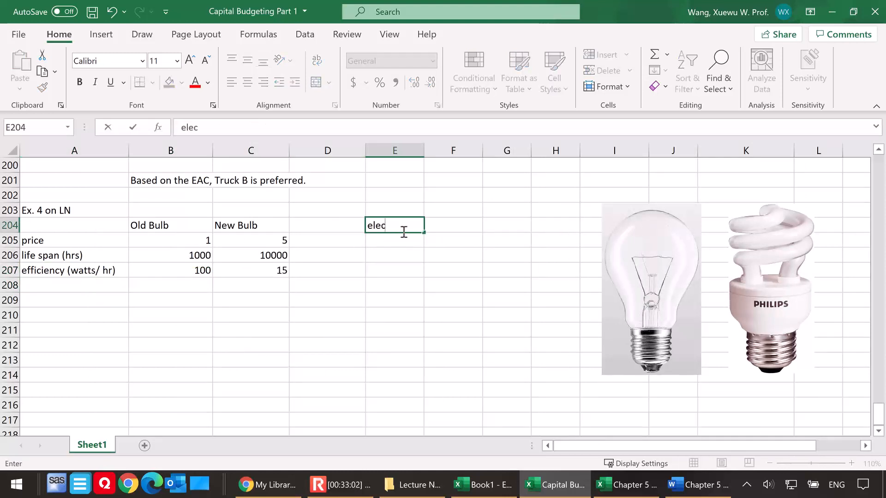
{"action": "type", "text": " prc ($/kw)"}
{"action": "left_click", "coordinate": [466, 230]}
{"action": "left_click_drag", "start_coordinate": [423, 151], "coordinate": [442, 151]}
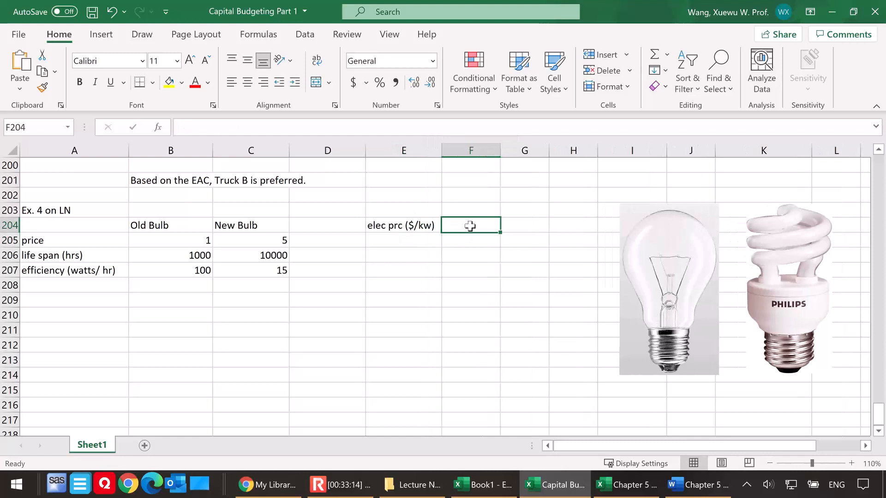
{"action": "type", "text": "0.1"}
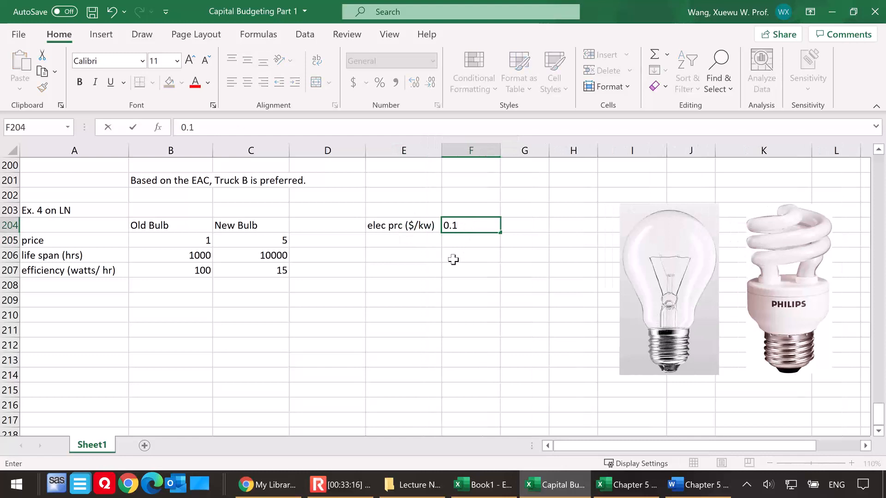
{"action": "left_click", "coordinate": [455, 259]}
Enter the label "usuage (hr/mth)" in E205 and the value 250 in F205
{"action": "left_click", "coordinate": [397, 237]}
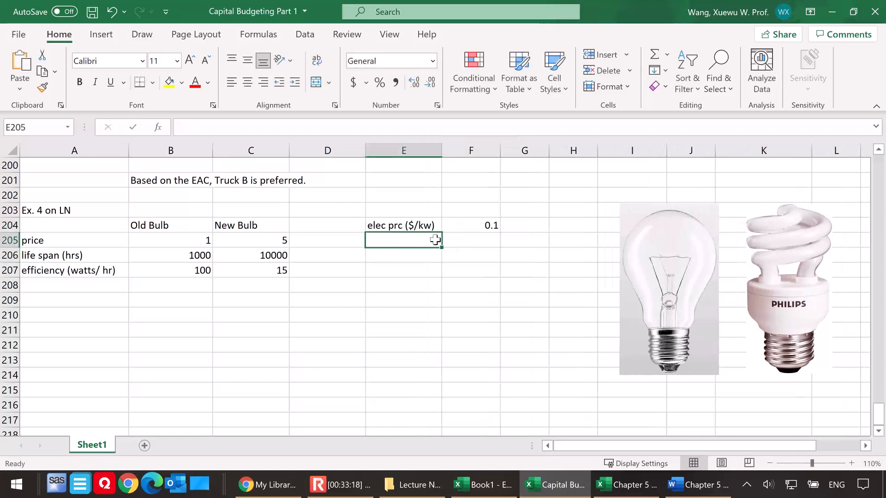
{"action": "type", "text": "usuage"}
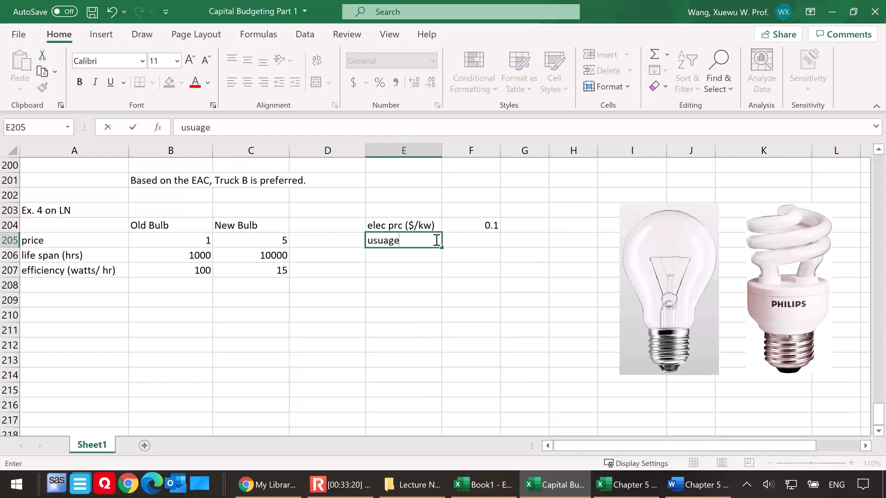
{"action": "left_click", "coordinate": [468, 242]}
{"action": "left_click", "coordinate": [409, 239]}
{"action": "double_click", "coordinate": [428, 241]}
{"action": "type", "text": "(hr/mth)"}
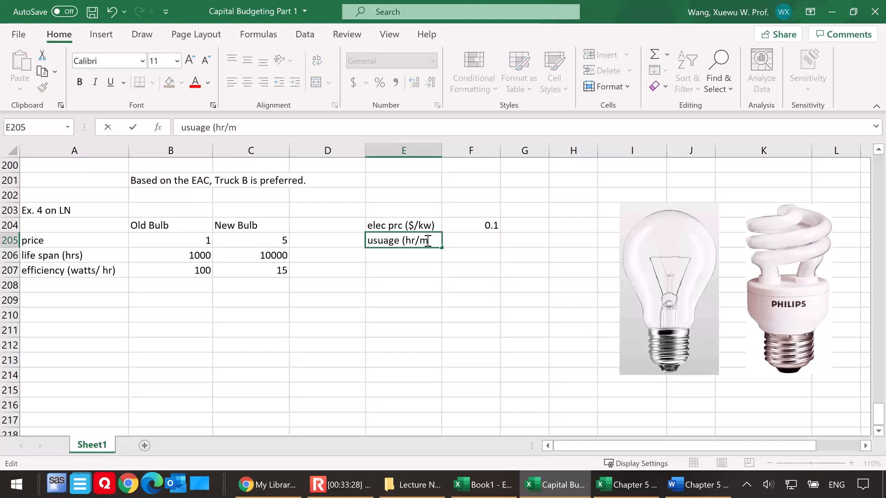
{"action": "left_click", "coordinate": [475, 239]}
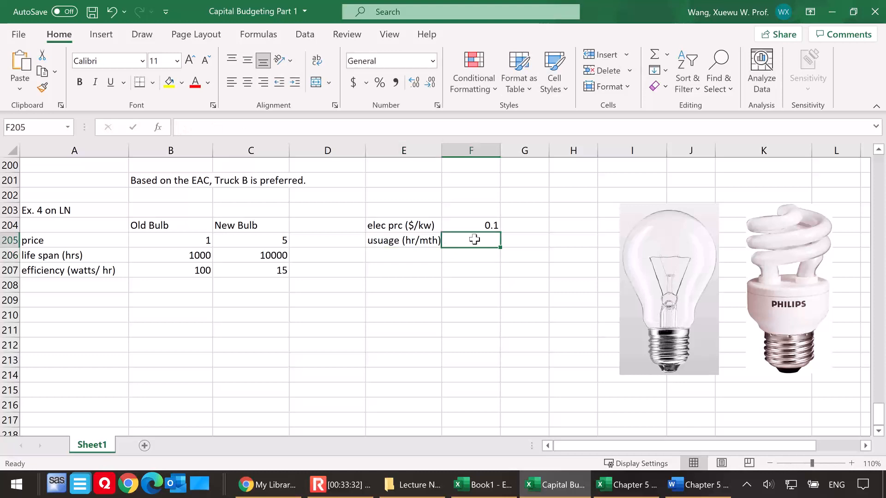
{"action": "type", "text": "250"}
{"action": "left_click", "coordinate": [475, 267]}
Enter the label "interest rate" in E206 and 0.643% in F206
{"action": "left_click", "coordinate": [416, 252]}
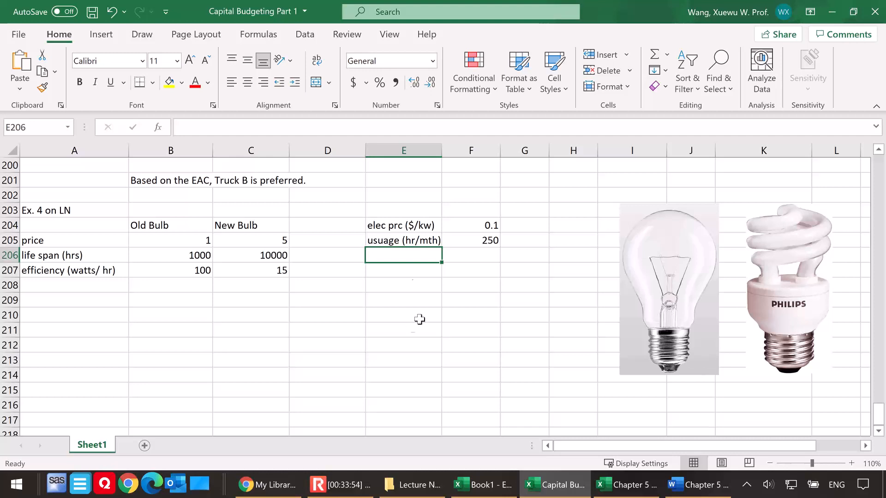
{"action": "type", "text": "interest rate"}
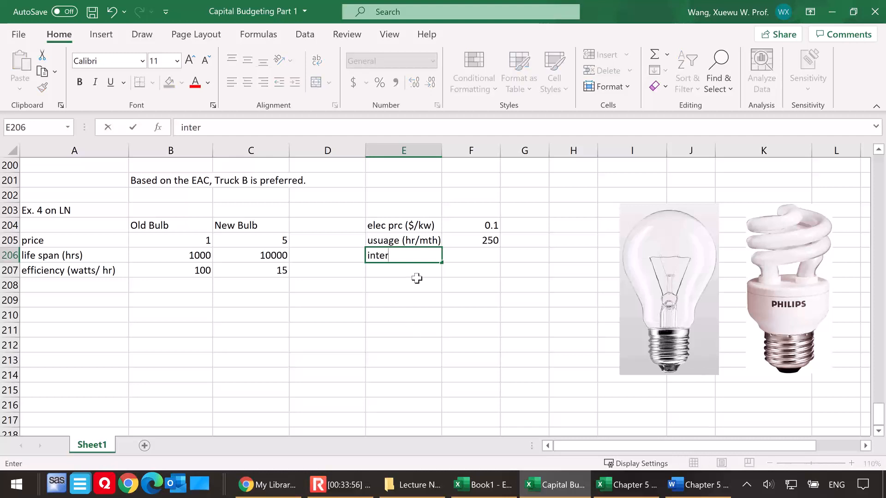
{"action": "left_click", "coordinate": [468, 258]}
{"action": "type", "text": "0.643%"}
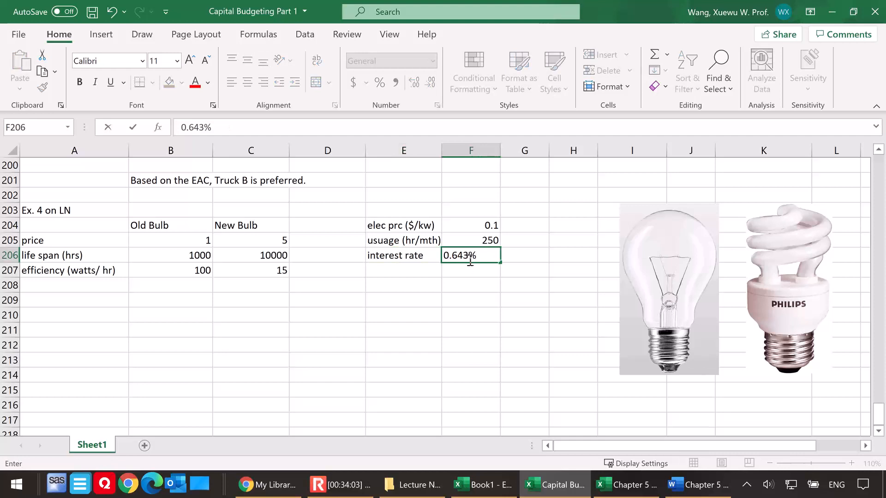
{"action": "left_click", "coordinate": [401, 302]}
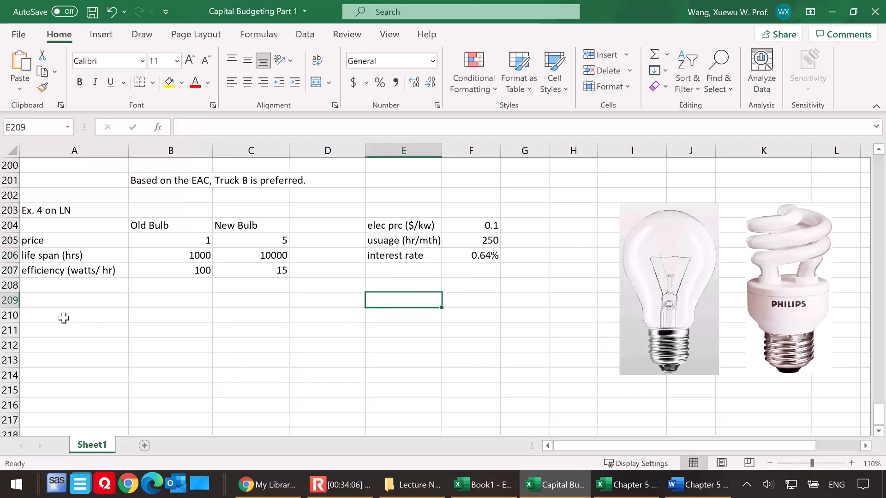
Enter the question "Q: replace or not?" in A209 below the bulb data
{"action": "left_click", "coordinate": [62, 302]}
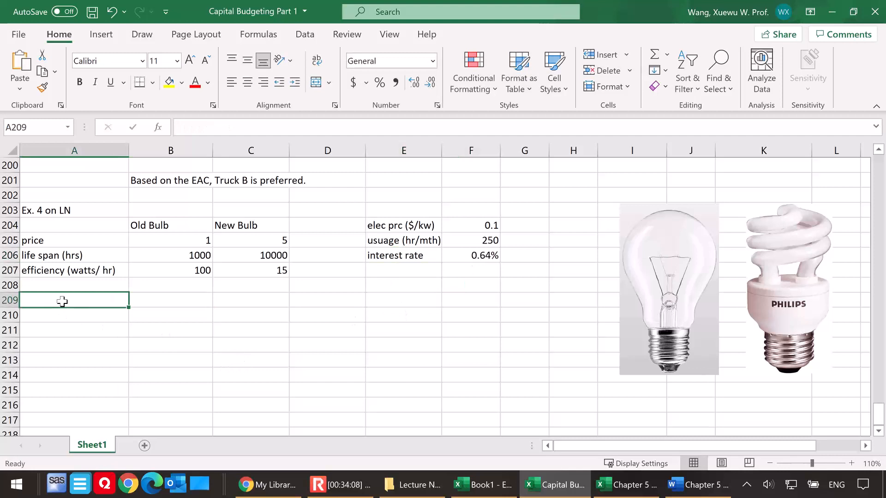
{"action": "type", "text": "Q: replace or not?"}
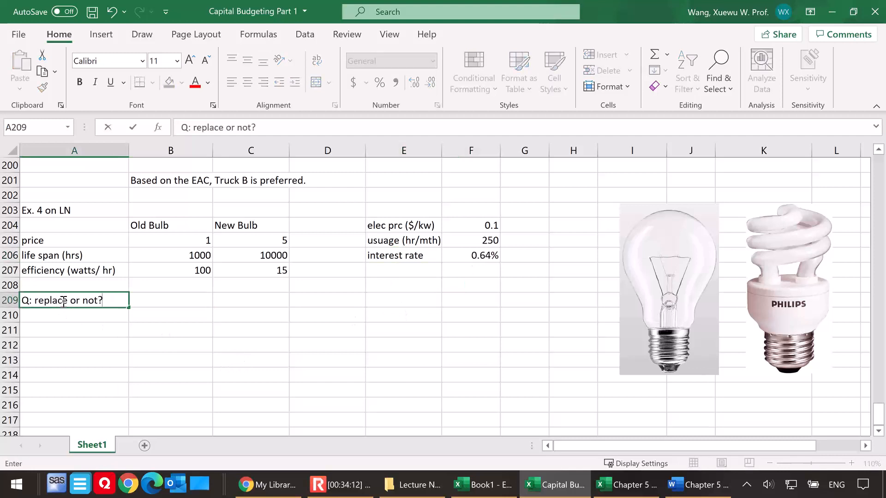
Begin the analysis note in A210 with "Analysis: light bulbs with different life span."
{"action": "left_click", "coordinate": [49, 316]}
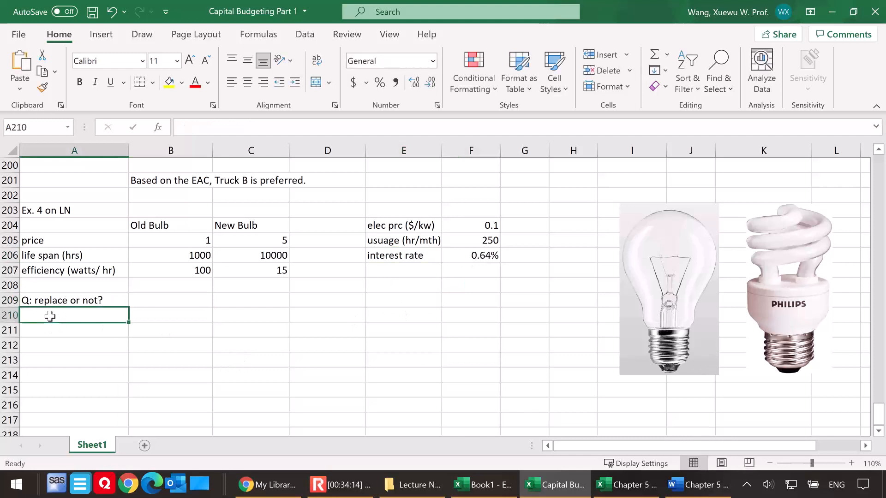
{"action": "type", "text": "Analysis:"}
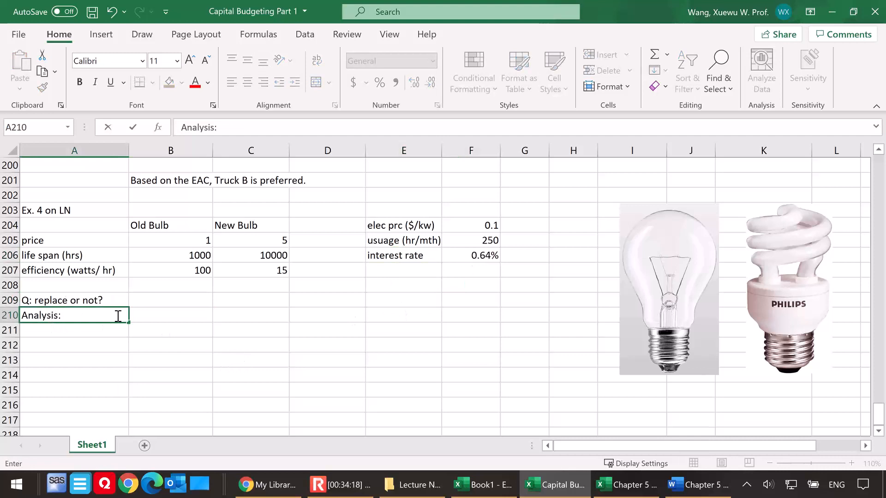
{"action": "type", "text": " Iight bulb"}
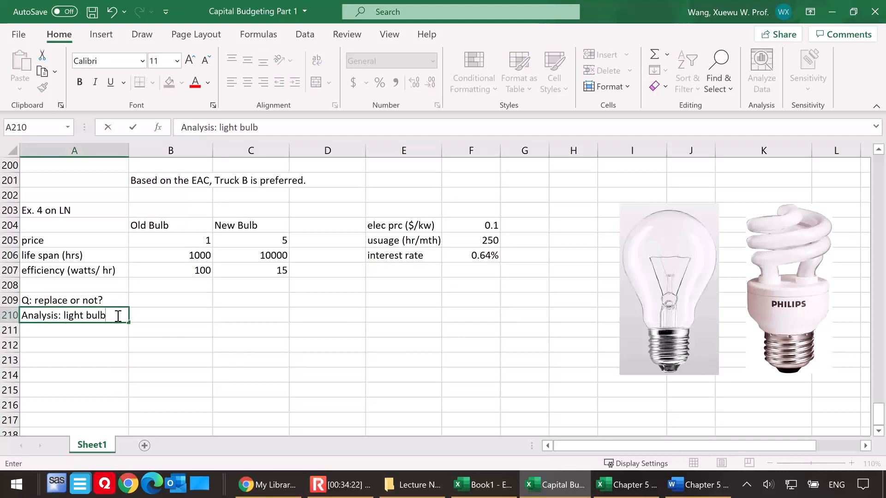
{"action": "type", "text": "s with different life p"}
{"action": "key", "text": "BackSpace"}
{"action": "type", "text": "span. Need to calculate the NPV and F"}
Continue the A210 analysis note with "Need to calculate the NPV and FURTHER the EAC."
{"action": "key", "text": "BackSpace"}
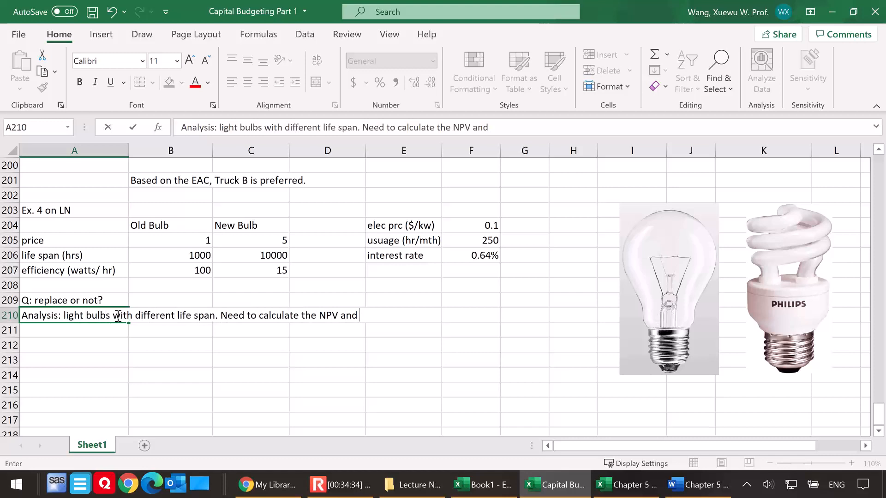
{"action": "type", "text": "FURTHER"}
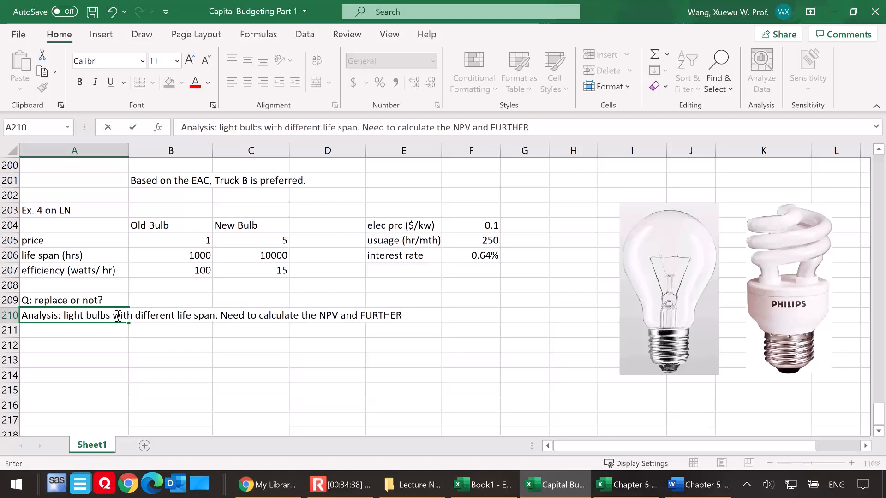
{"action": "type", "text": " the EAC."}
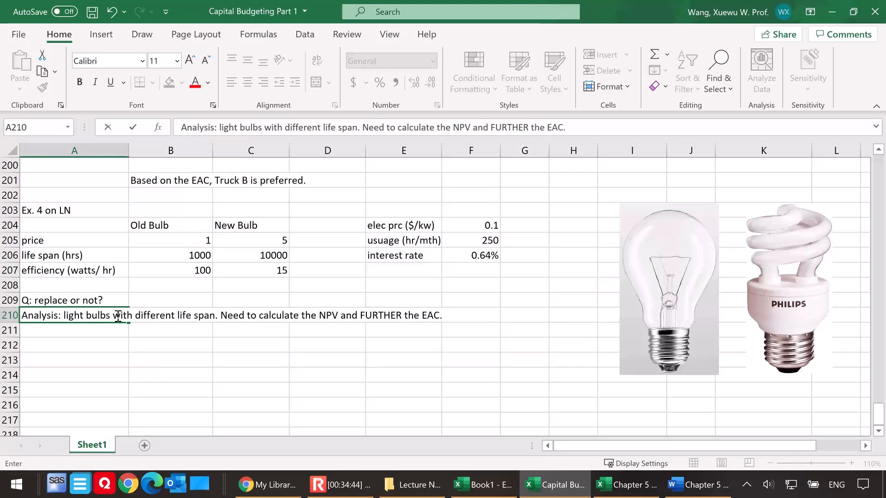
Enter the heading "Old bulb" in A212 and the row label "period" in A213
{"action": "left_click", "coordinate": [92, 343]}
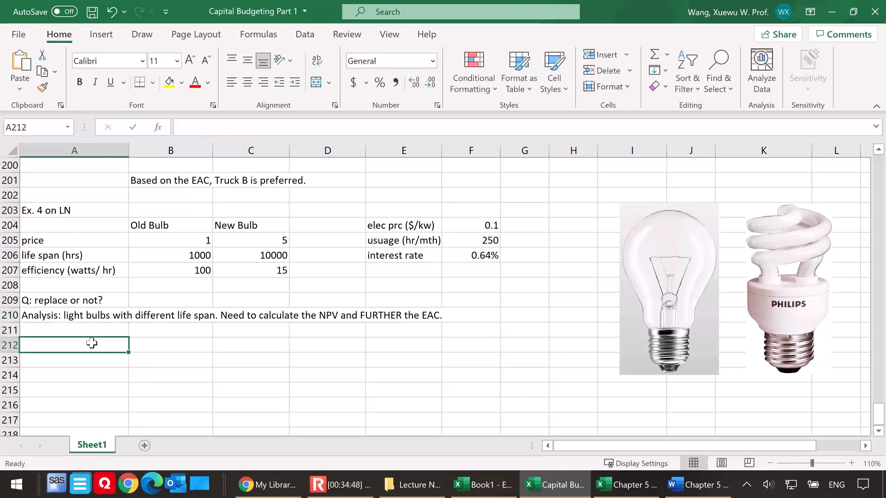
{"action": "type", "text": "Ol"}
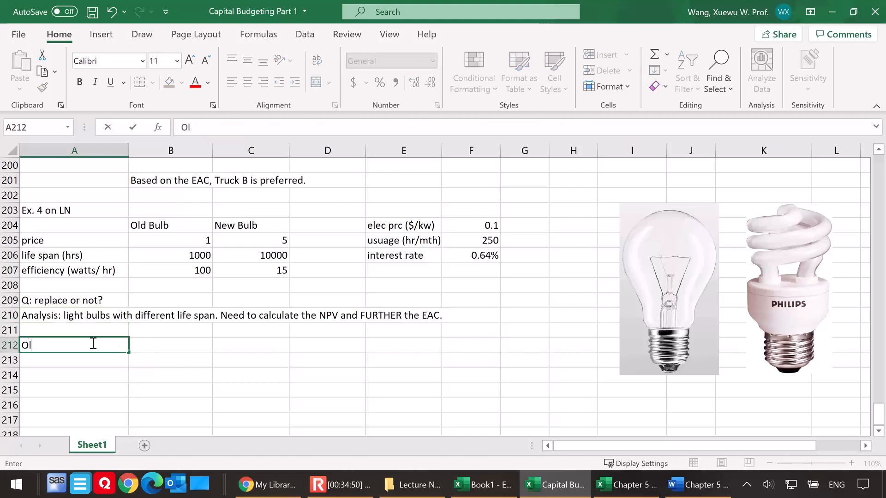
{"action": "type", "text": "d bulb"}
{"action": "left_click", "coordinate": [71, 360]}
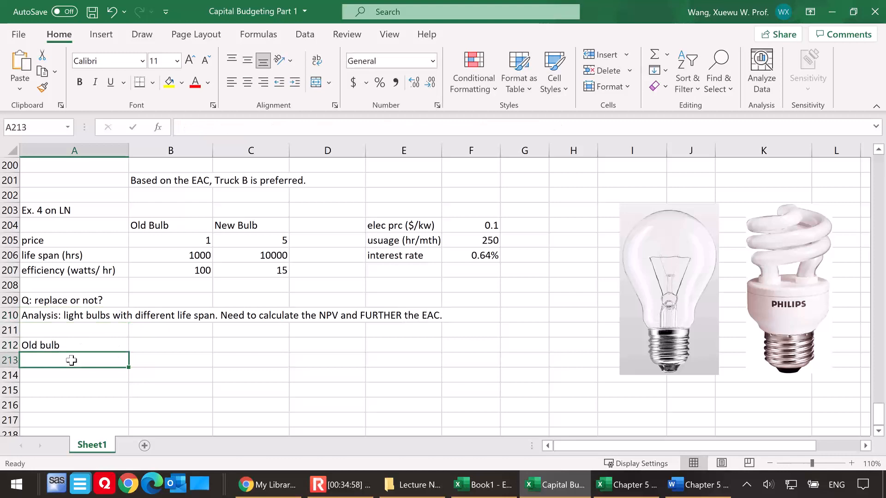
{"action": "type", "text": "period"}
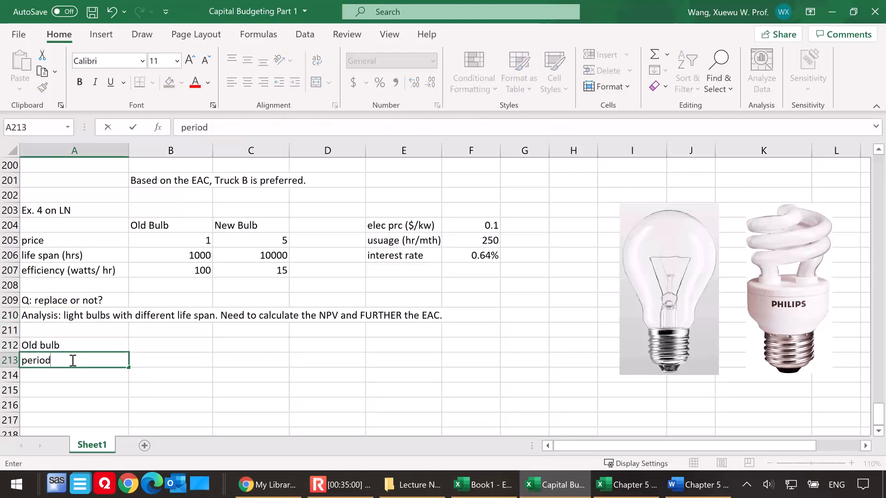
Fill the period row for the old bulb with 0, 1, 2, 3 and 4 in B213 through F213
{"action": "left_click", "coordinate": [161, 357]}
{"action": "type", "text": "0"}
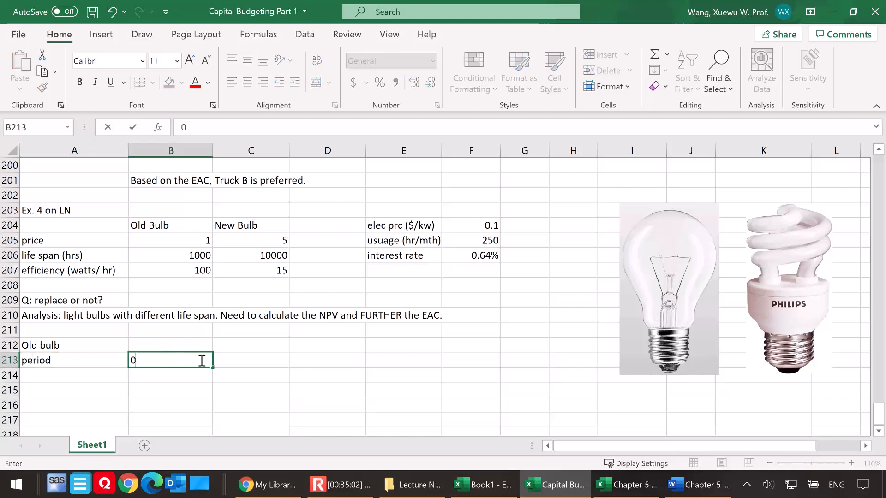
{"action": "left_click", "coordinate": [261, 358]}
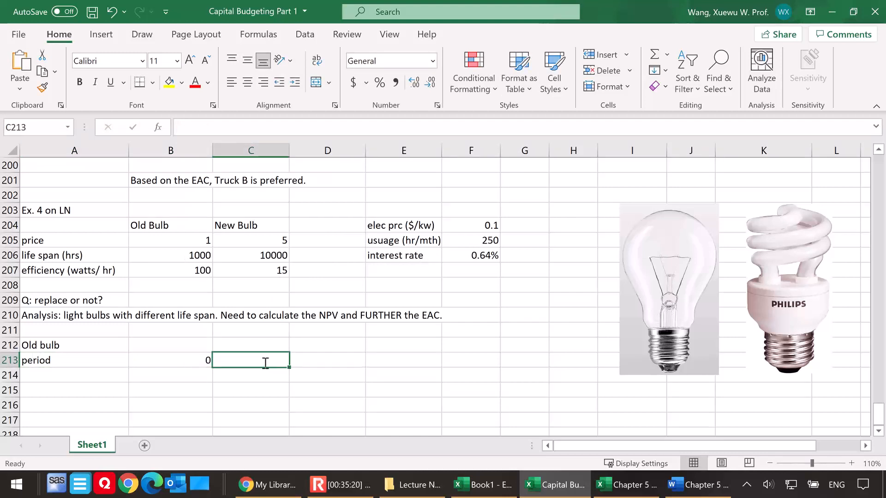
{"action": "type", "text": "1"}
{"action": "left_click", "coordinate": [314, 362]}
{"action": "type", "text": "2"}
{"action": "left_click", "coordinate": [393, 361]}
{"action": "type", "text": "3"}
{"action": "left_click", "coordinate": [485, 361]}
{"action": "type", "text": "4"}
{"action": "key", "text": "Return"}
Enter the label "CF per period" in A214 and the period 0 cash flow of -1 in B214
{"action": "left_click", "coordinate": [119, 384]}
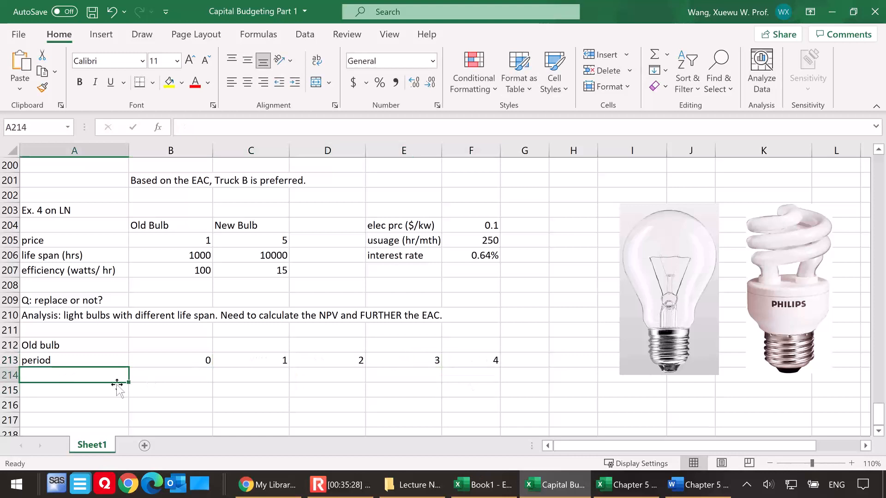
{"action": "type", "text": "CF per "}
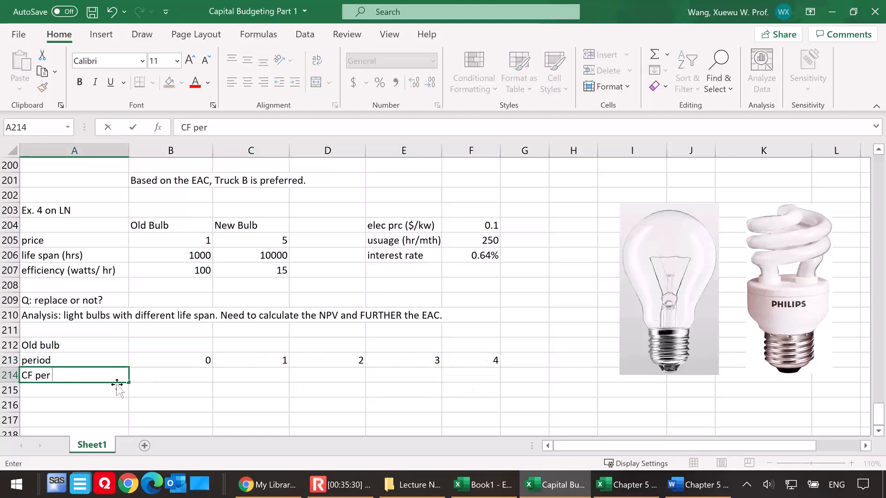
{"action": "type", "text": "period"}
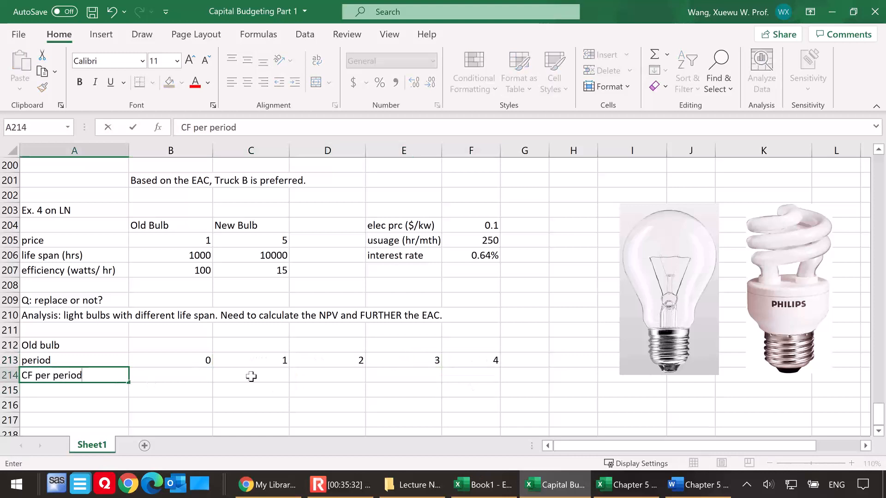
{"action": "left_click", "coordinate": [265, 383]}
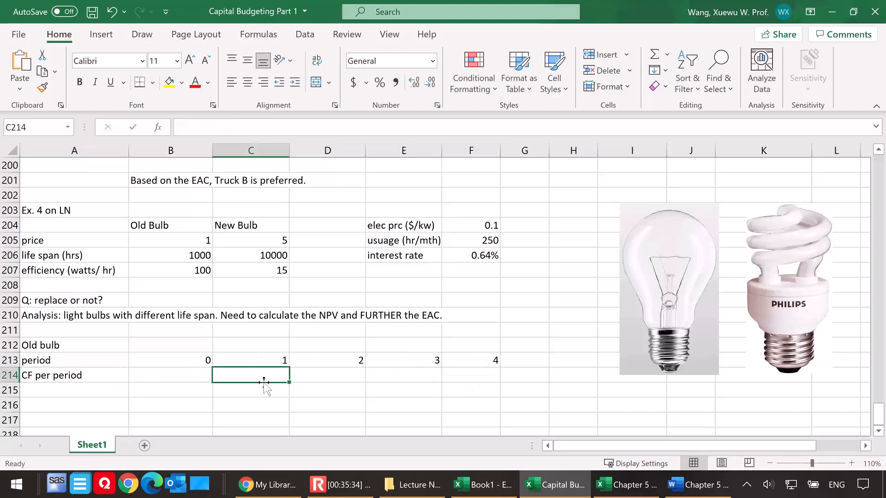
{"action": "left_click", "coordinate": [175, 376]}
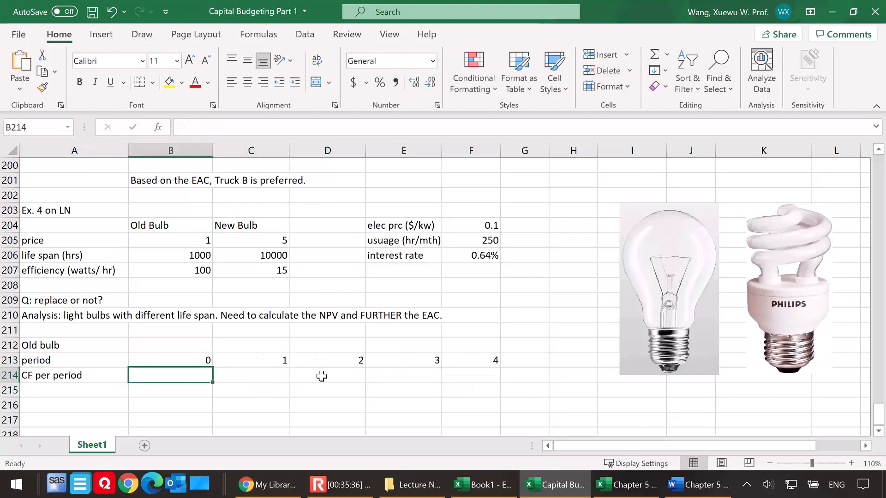
{"action": "type", "text": "-1"}
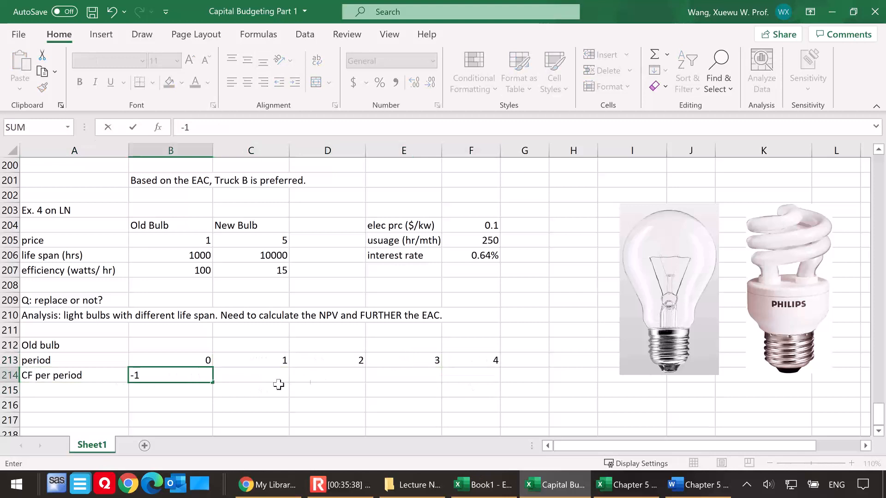
Calculate the old bulb's monthly electricity cost for period 1 in C214 with =250*100/1000*0.1
{"action": "left_click", "coordinate": [265, 376]}
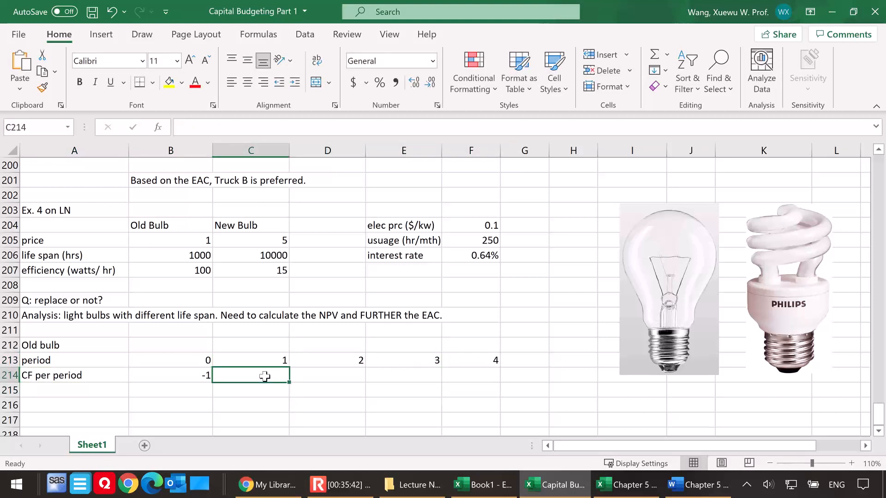
{"action": "type", "text": "="}
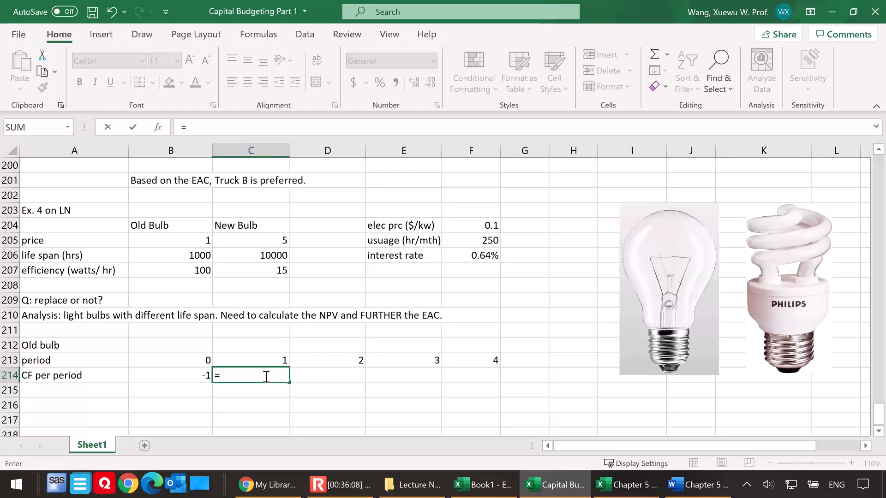
{"action": "type", "text": "250*100"}
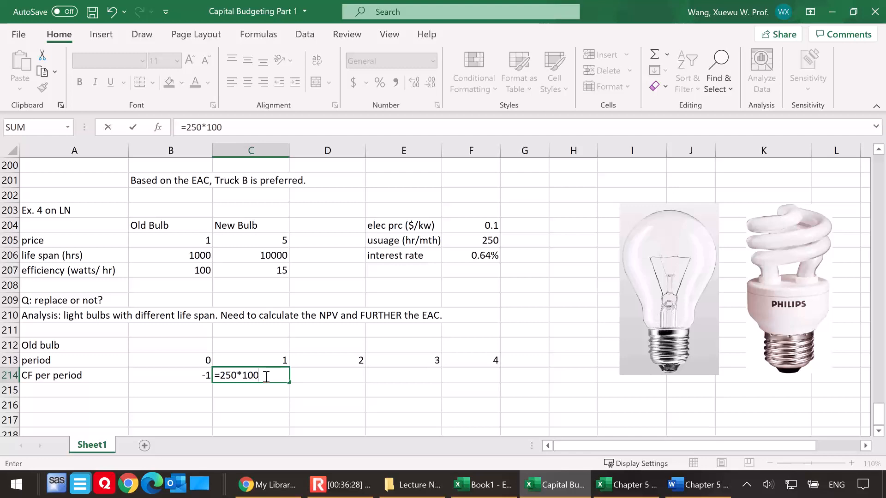
{"action": "type", "text": "/10000"}
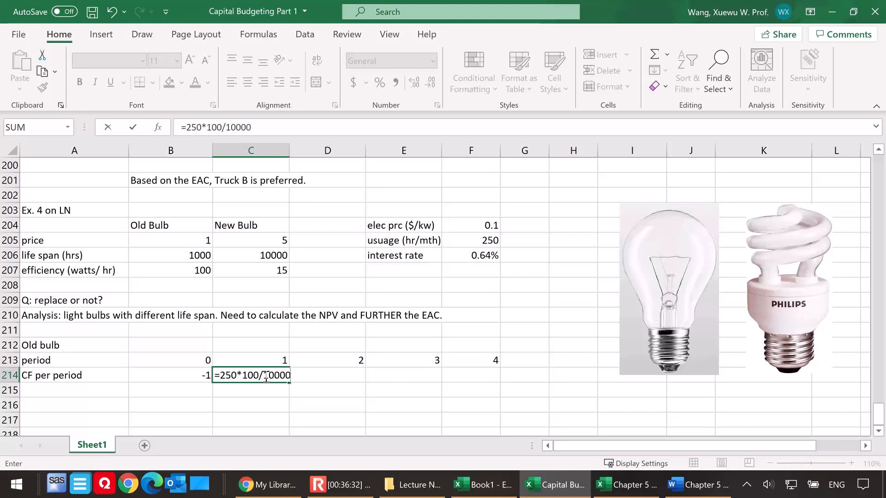
{"action": "key", "text": "BackSpace"}
{"action": "type", "text": "*0.1"}
{"action": "key", "text": "Return"}
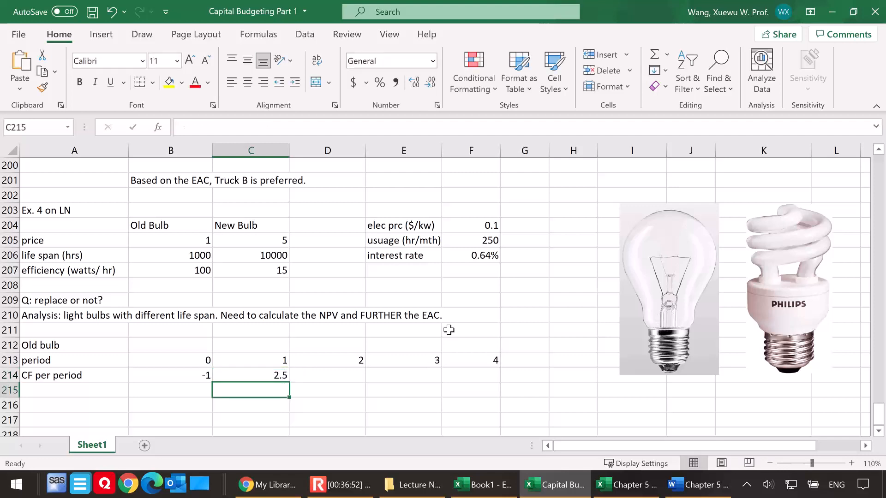
Make the period 1 cash flow in C214 negative by changing its formula to =-250*100/1000*0.1
{"action": "double_click", "coordinate": [257, 375]}
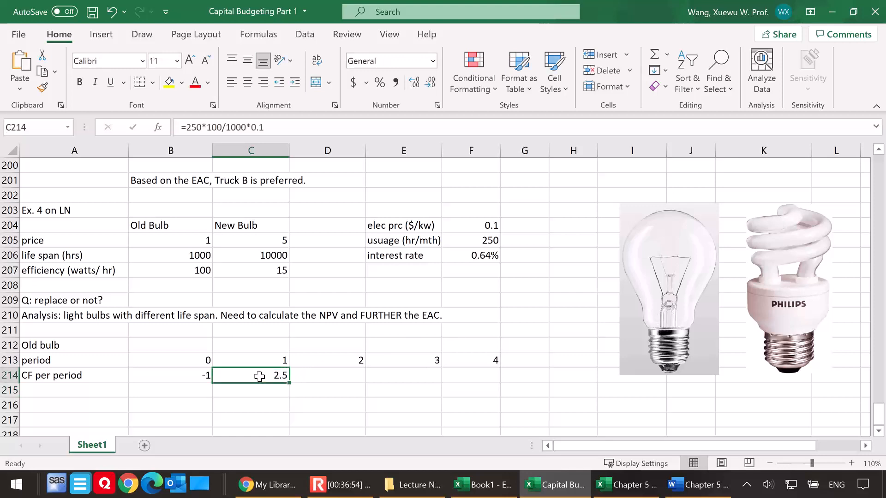
{"action": "left_click", "coordinate": [223, 376]}
{"action": "type", "text": "-"}
{"action": "key", "text": "Return"}
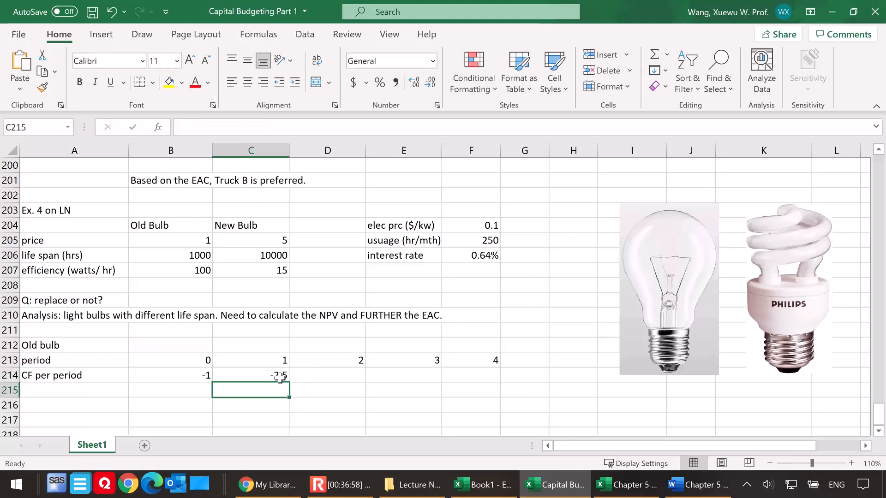
Copy the period 1 cash flow formula from C214 across to periods 2 through 4 in D214:F214
{"action": "left_click", "coordinate": [255, 376]}
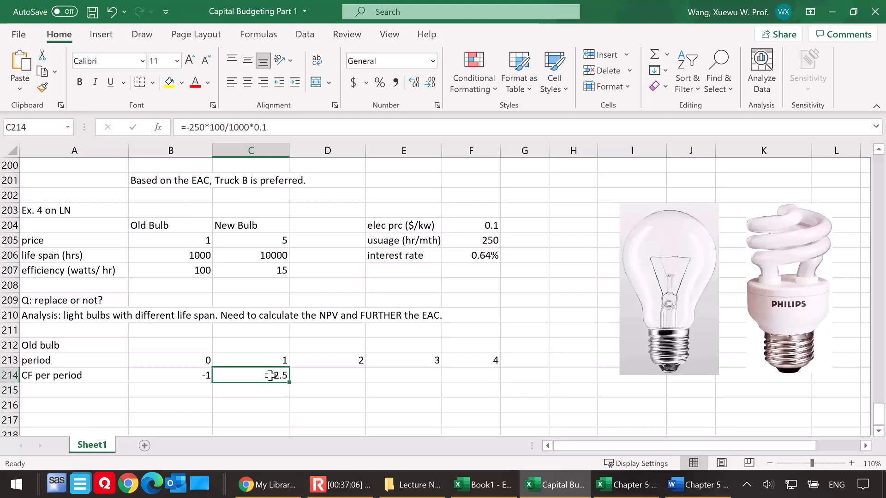
{"action": "double_click", "coordinate": [271, 375]}
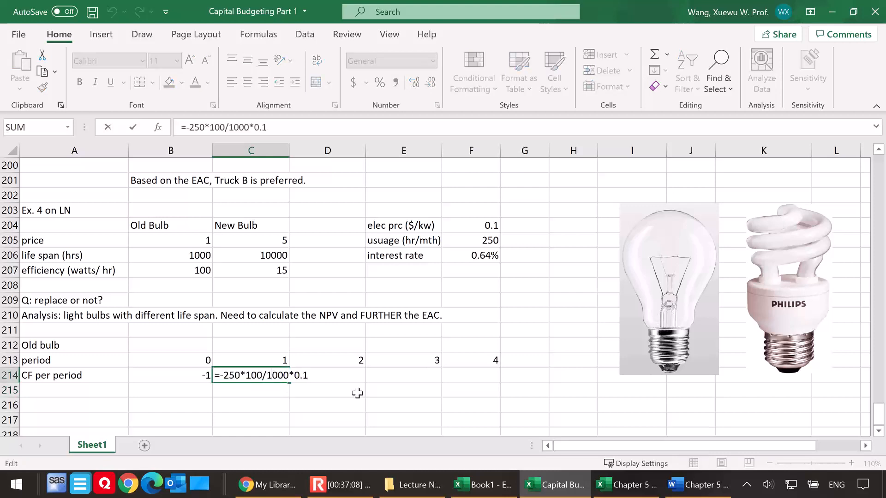
{"action": "key", "text": "Escape"}
{"action": "left_click_drag", "start_coordinate": [293, 383], "coordinate": [494, 382]}
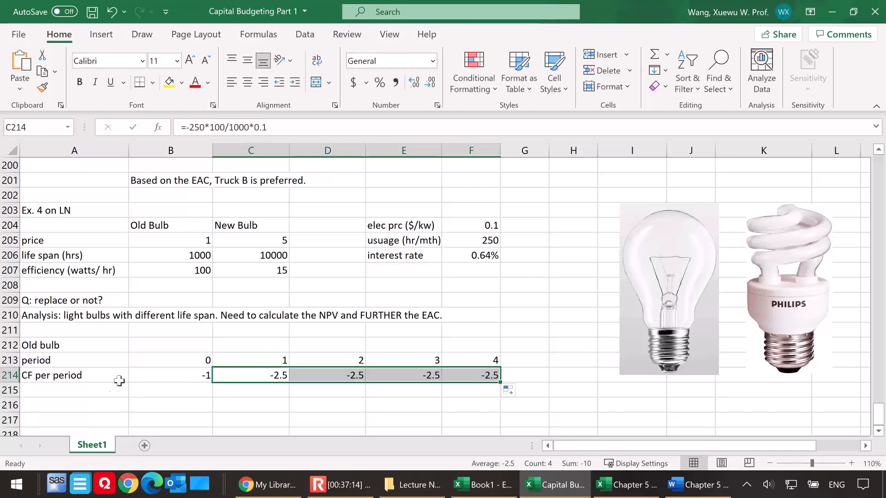
Label A215 "NPV" and calculate it in B215 with =NPV(F206,C214:F214)+B214, formatted as Accounting with a dollar sign
{"action": "left_click", "coordinate": [70, 392]}
{"action": "type", "text": "NPV"}
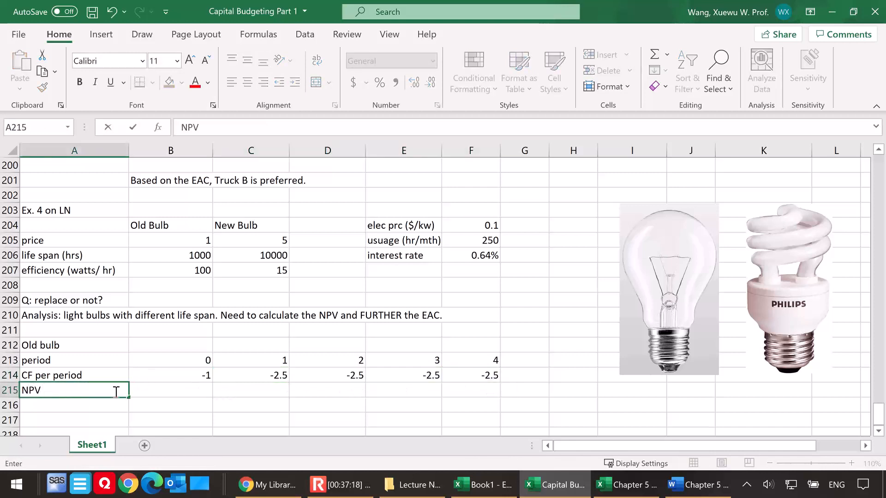
{"action": "left_click", "coordinate": [169, 390]}
{"action": "type", "text": "="}
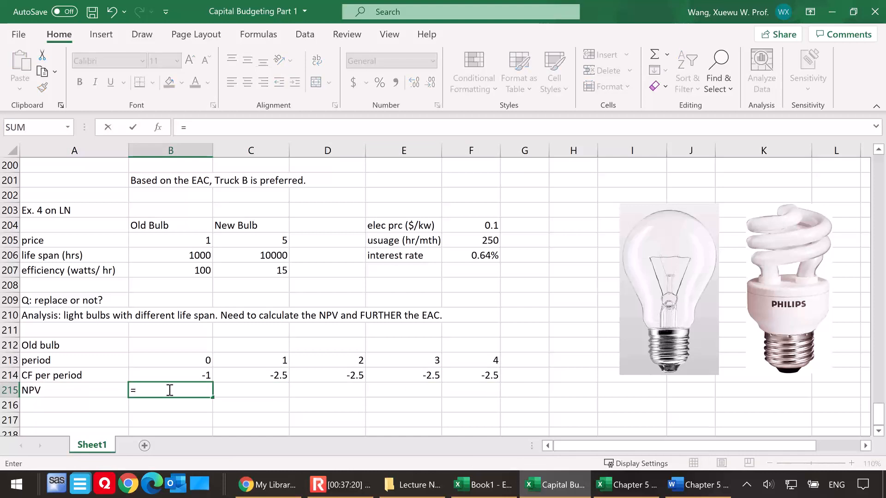
{"action": "type", "text": "npv("}
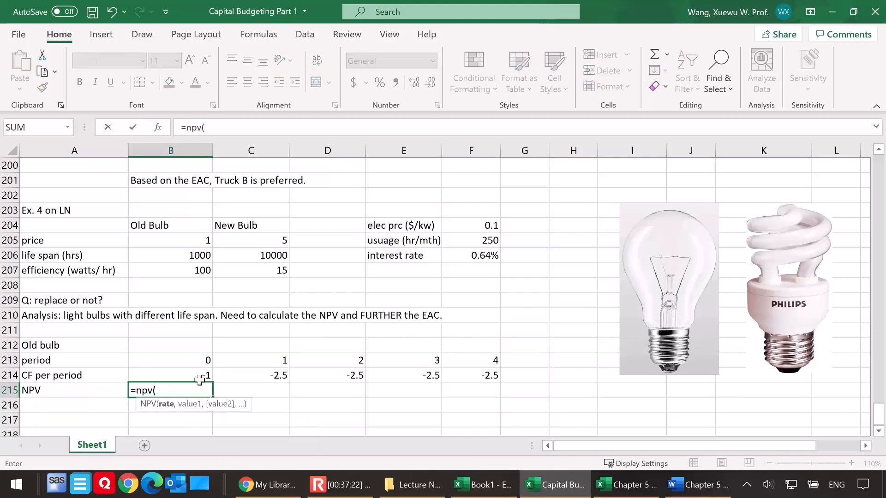
{"action": "left_click", "coordinate": [471, 256]}
{"action": "type", "text": ","}
{"action": "left_click_drag", "start_coordinate": [263, 375], "coordinate": [464, 375]}
{"action": "type", "text": ")+"}
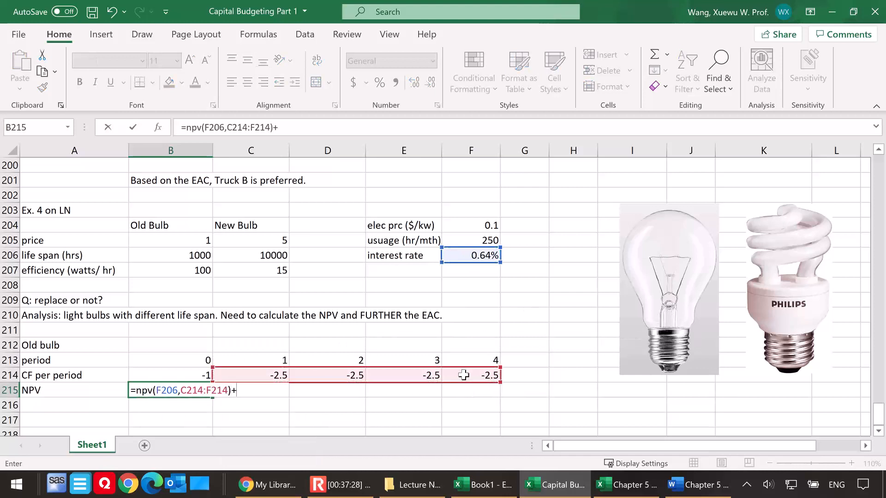
{"action": "left_click", "coordinate": [161, 375]}
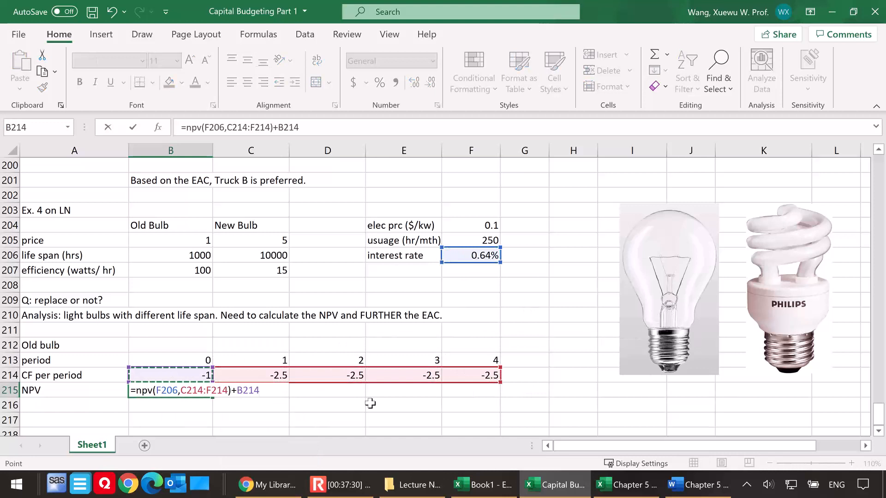
{"action": "key", "text": "Return"}
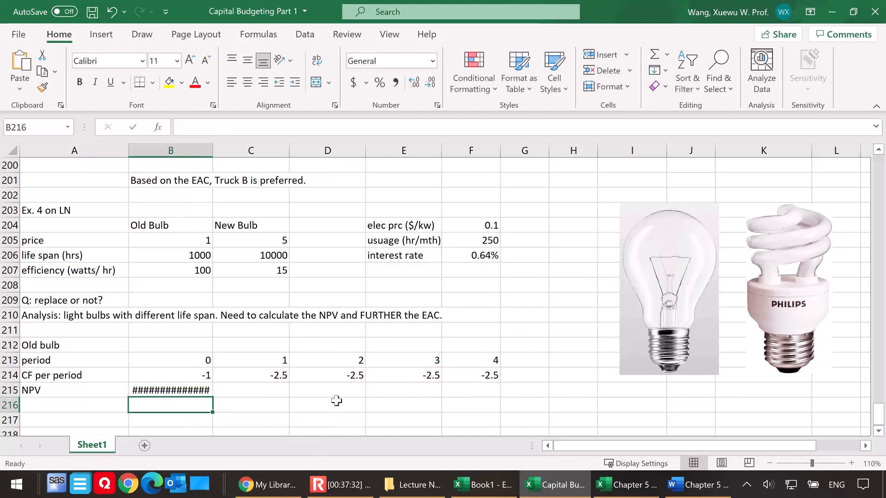
{"action": "left_click", "coordinate": [170, 390]}
{"action": "left_click", "coordinate": [354, 83]}
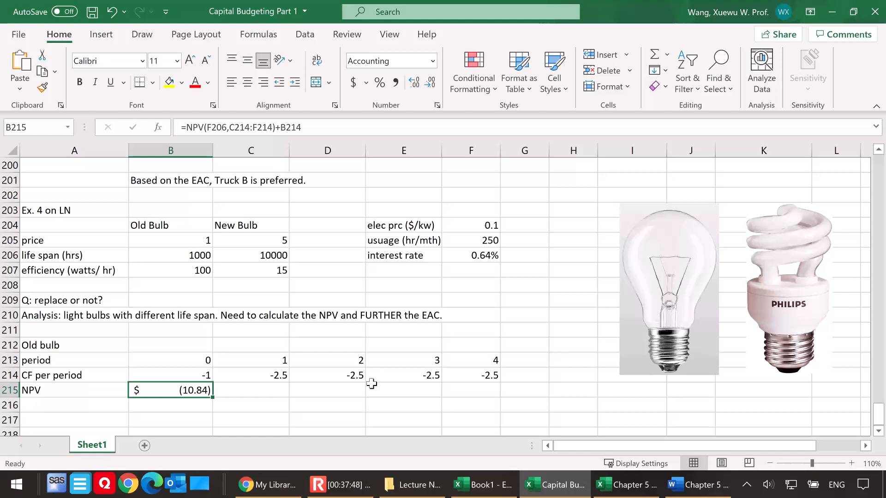
Enter the label "EAC" in A216 below the old bulb's NPV
{"action": "scroll", "coordinate": [322, 360], "scroll_direction": "down", "scroll_amount": 1}
{"action": "left_click", "coordinate": [79, 362]}
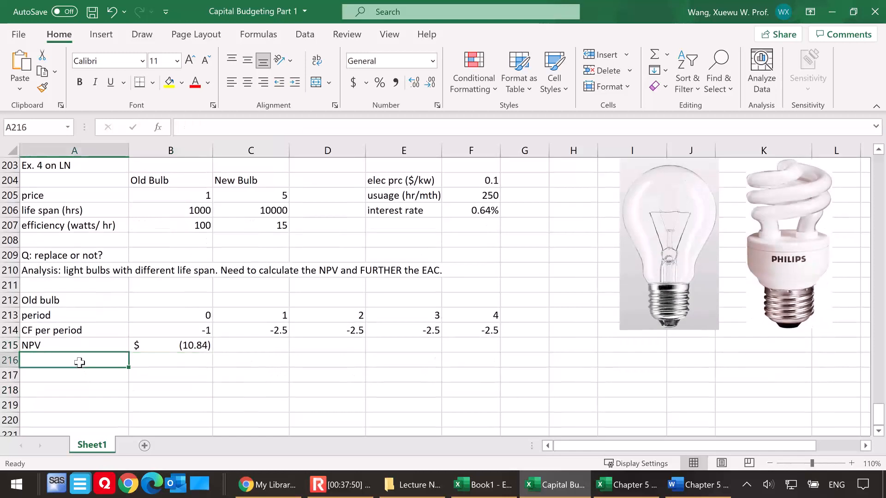
{"action": "type", "text": "EAC"}
Calculate the old bulb's EAC in B216 with =PMT(F206,4,B215,0), based on the interest rate, 4 periods and the NPV
{"action": "left_click", "coordinate": [183, 360]}
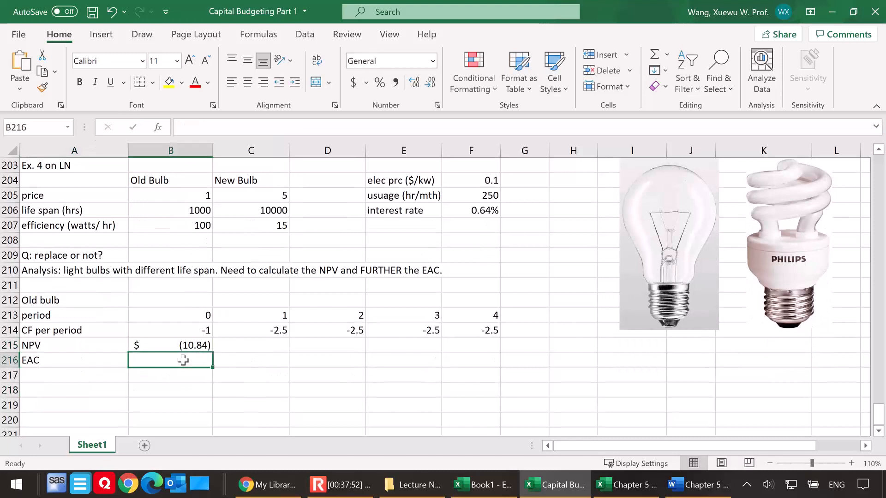
{"action": "type", "text": "="}
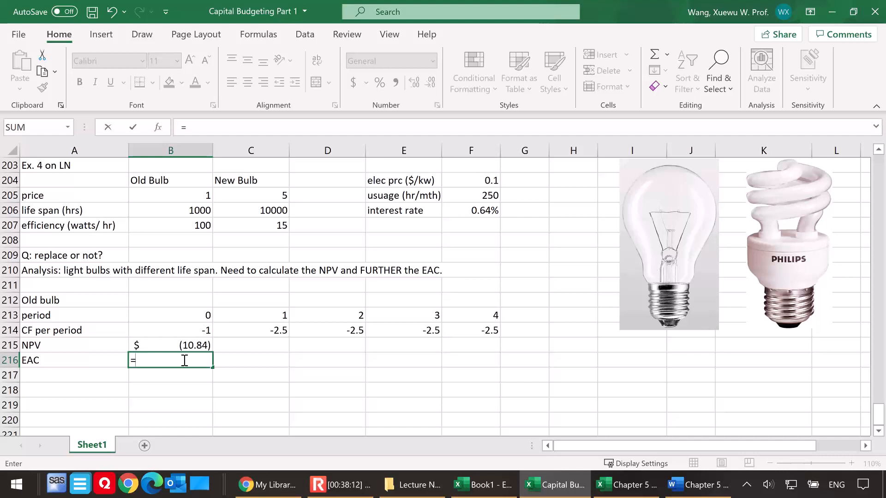
{"action": "type", "text": "pmt("}
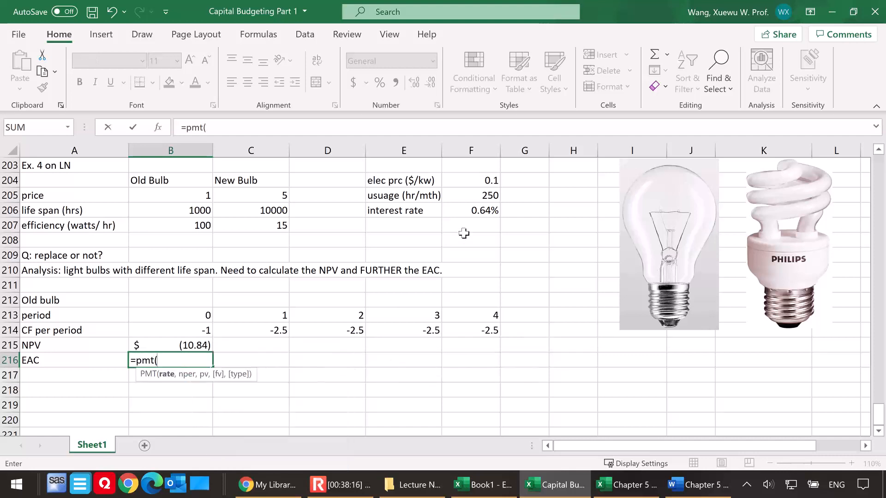
{"action": "left_click", "coordinate": [480, 212]}
{"action": "type", "text": ","}
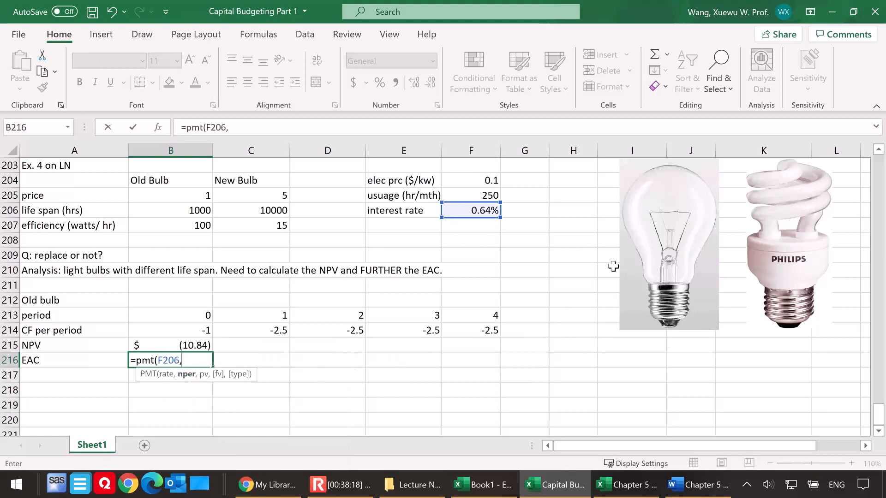
{"action": "type", "text": "4,"}
{"action": "left_click", "coordinate": [169, 345]}
{"action": "type", "text": ",0)"}
{"action": "key", "text": "Return"}
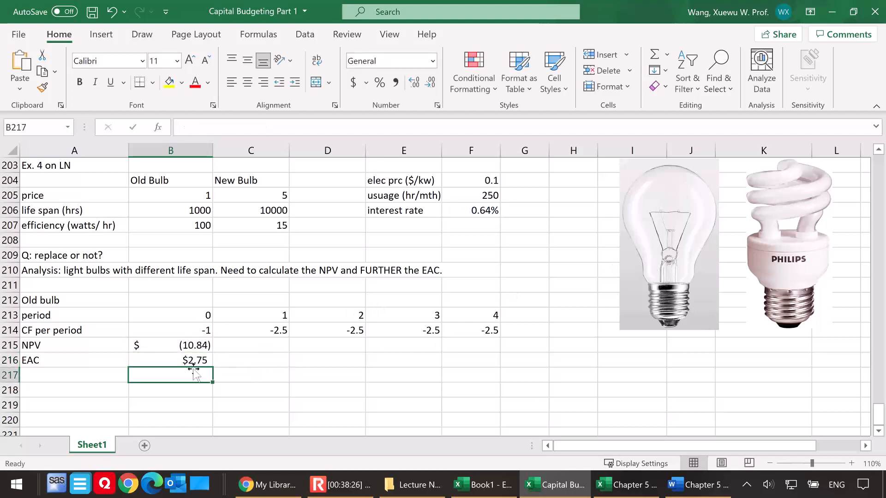
Enter the heading "New bulb" in A218, label A219 "period" and enter period 0 in B219
{"action": "left_click", "coordinate": [171, 359]}
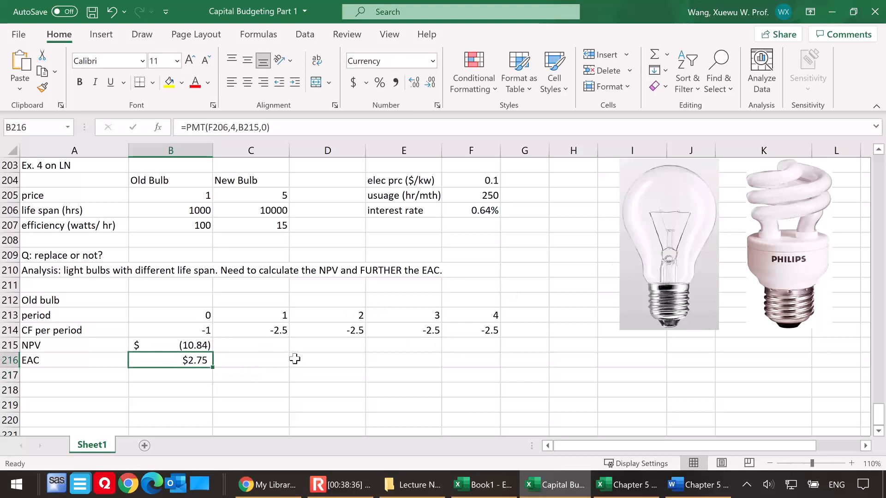
{"action": "scroll", "coordinate": [166, 362], "scroll_direction": "down", "scroll_amount": 1}
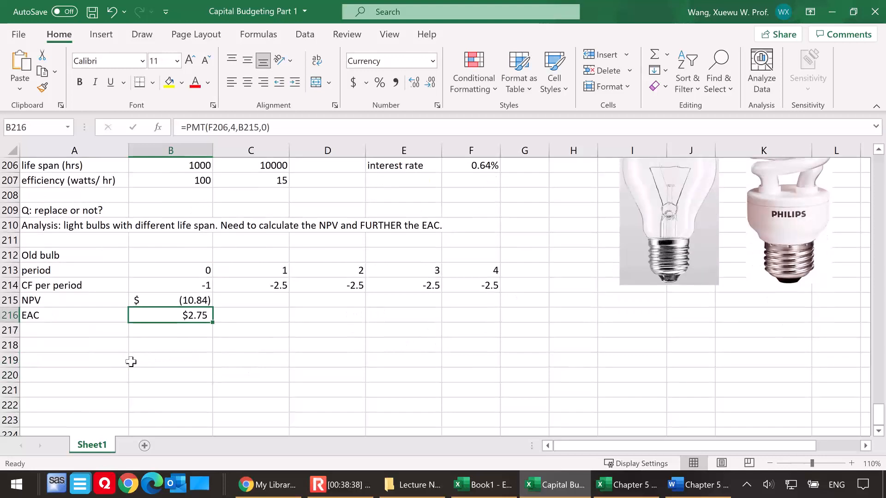
{"action": "left_click", "coordinate": [60, 346]}
{"action": "type", "text": "New bulb"}
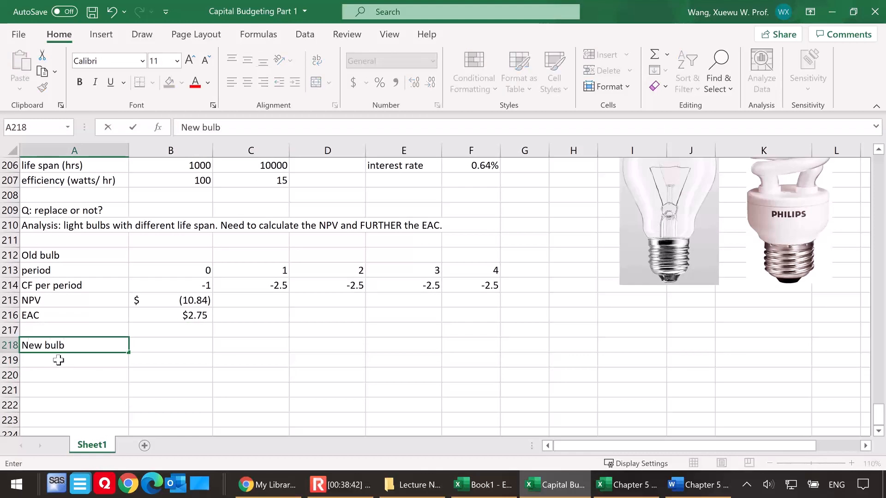
{"action": "left_click", "coordinate": [62, 361]}
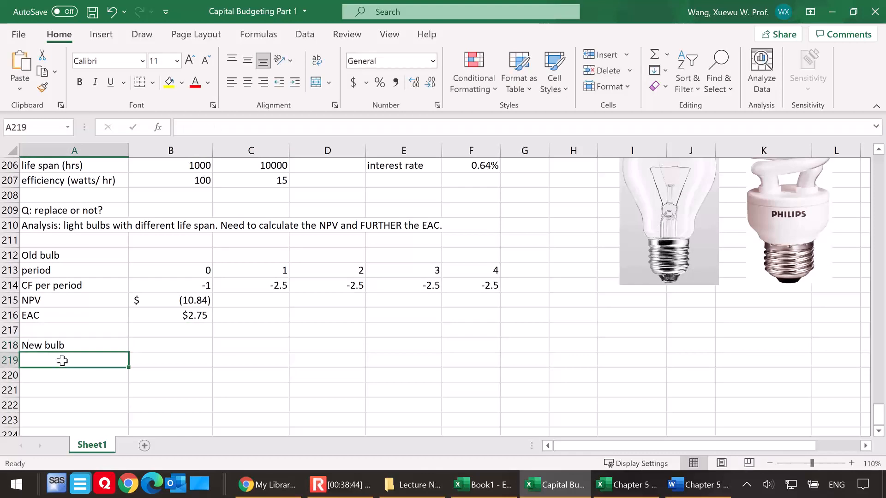
{"action": "type", "text": "period"}
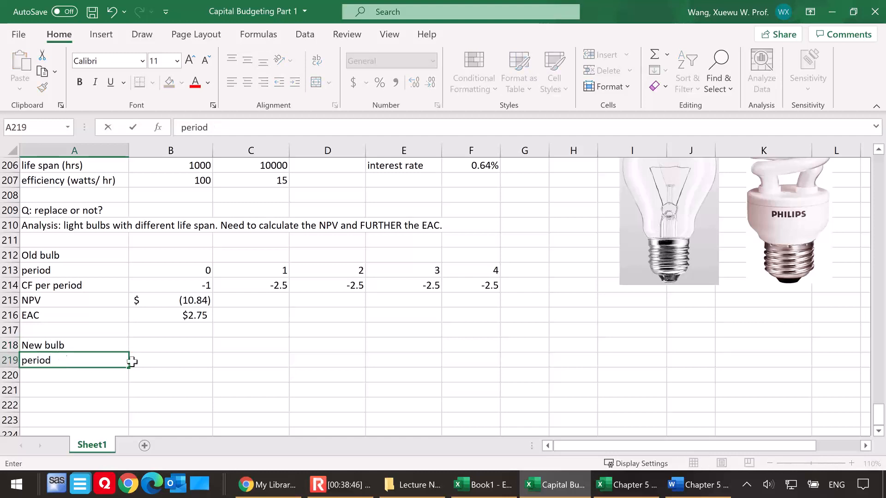
{"action": "left_click", "coordinate": [159, 363]}
{"action": "type", "text": "0"}
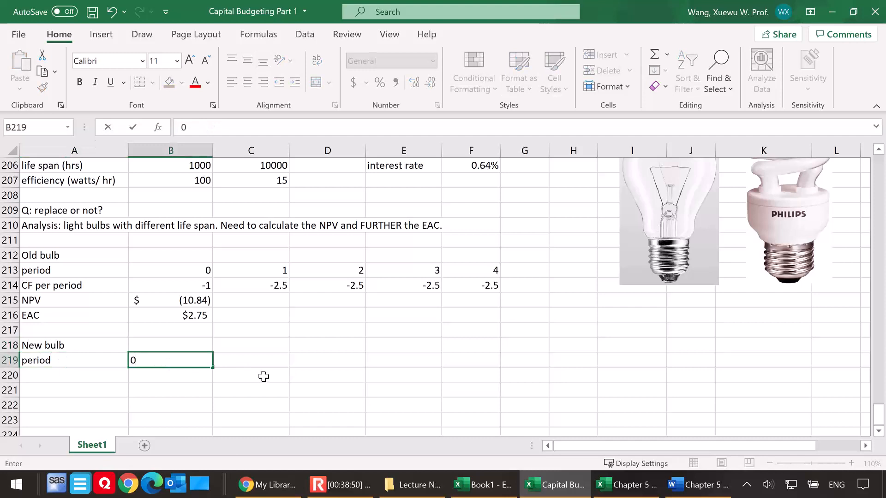
Calculate the new bulb's period 1 in C219 with the formula =B219+1
{"action": "scroll", "coordinate": [395, 288], "scroll_direction": "up", "scroll_amount": 1}
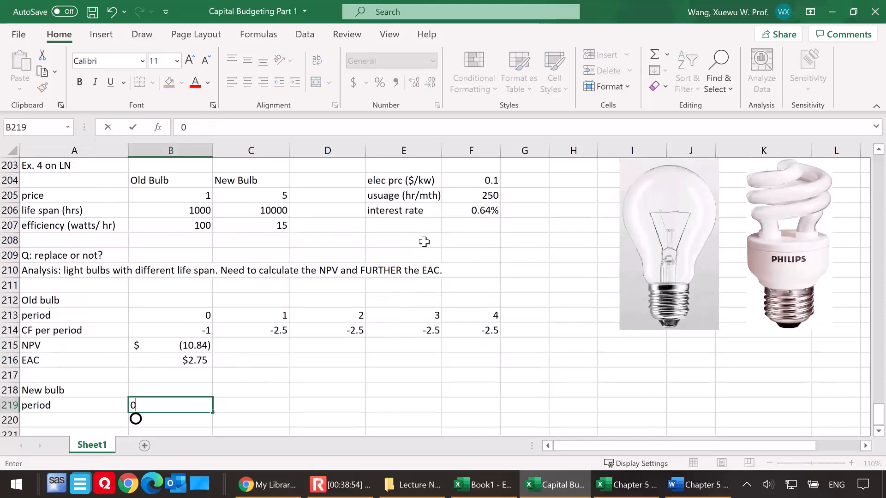
{"action": "left_click", "coordinate": [242, 408]}
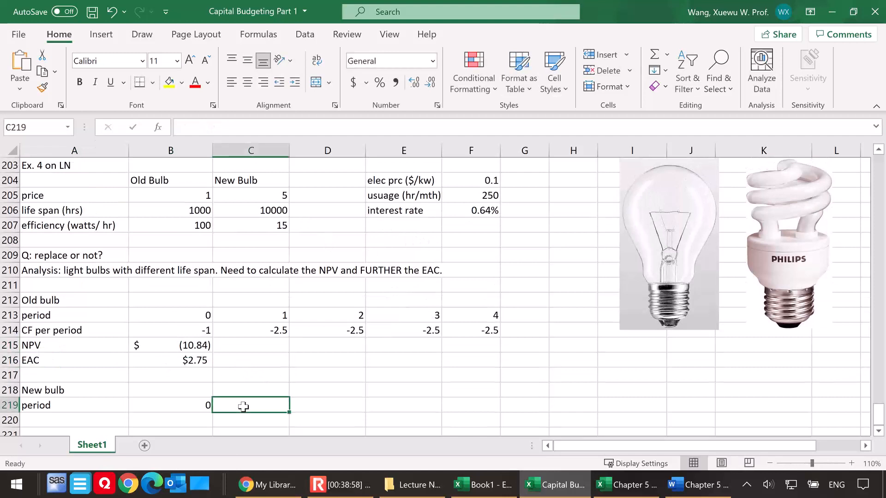
{"action": "type", "text": "="}
{"action": "left_click", "coordinate": [171, 406]}
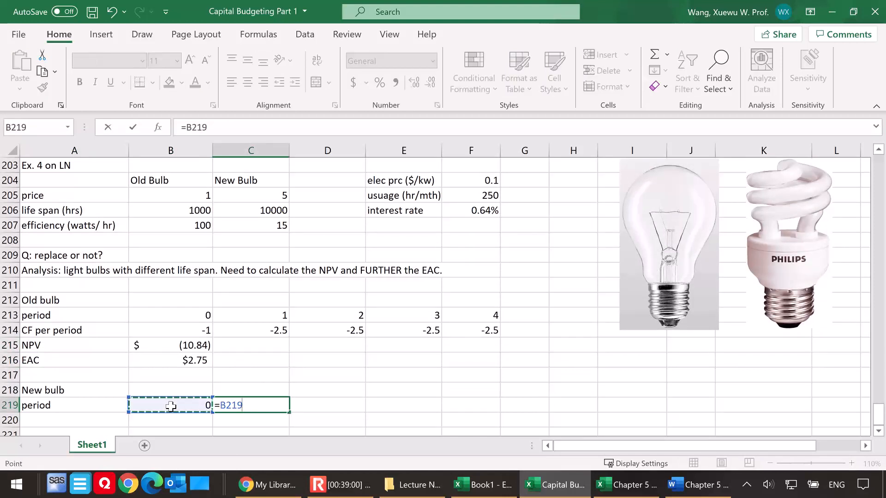
{"action": "type", "text": "+1"}
{"action": "key", "text": "Return"}
Extend the period formula from C219 across row 219 through period 40, clearing the surplus periods 41 and 42 in AQ219:AR219
{"action": "left_click", "coordinate": [262, 395]}
{"action": "left_click", "coordinate": [256, 405]}
{"action": "scroll", "coordinate": [322, 378], "scroll_direction": "down", "scroll_amount": 1}
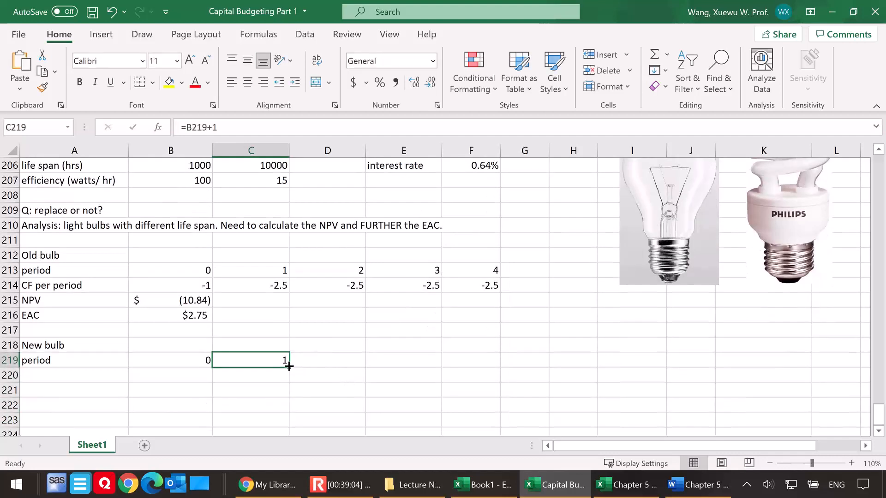
{"action": "left_click_drag", "start_coordinate": [289, 365], "coordinate": [732, 385]}
{"action": "left_click", "coordinate": [722, 365]}
{"action": "left_click", "coordinate": [643, 361]}
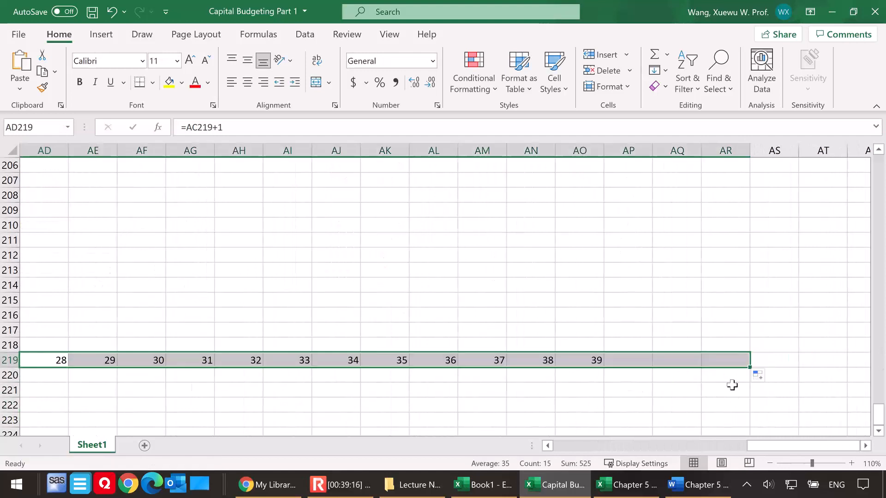
{"action": "left_click_drag", "start_coordinate": [704, 360], "coordinate": [733, 362]}
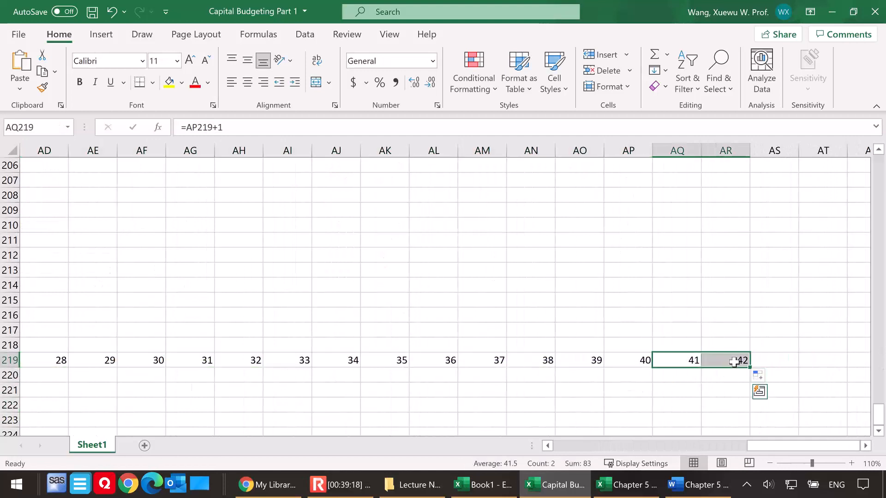
{"action": "left_click_drag", "start_coordinate": [775, 448], "coordinate": [526, 447]}
Label A220 "CF per period" and enter the new bulb's period 0 cash flow of -5 in B220
{"action": "left_click", "coordinate": [69, 374]}
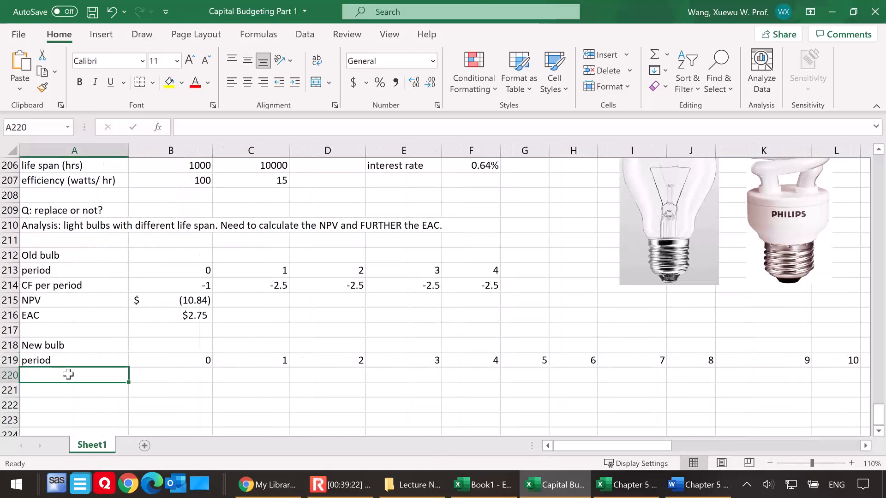
{"action": "type", "text": "CF per period"}
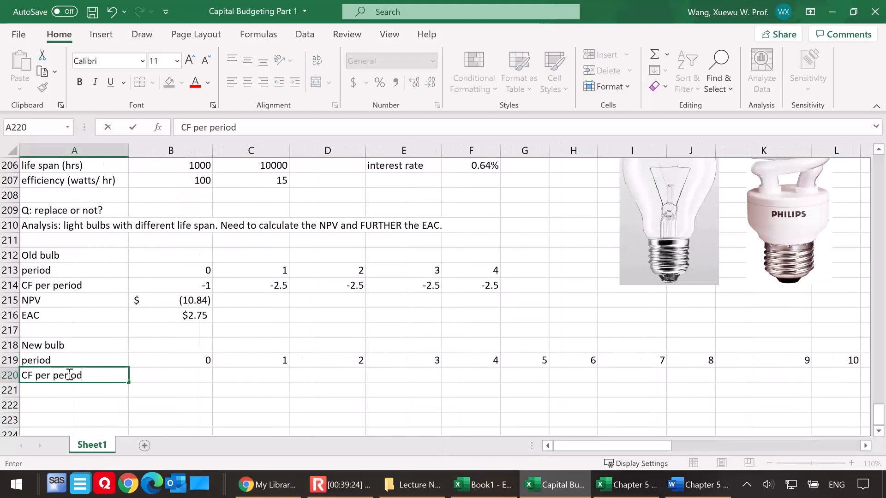
{"action": "left_click", "coordinate": [185, 375]}
{"action": "type", "text": "-5"}
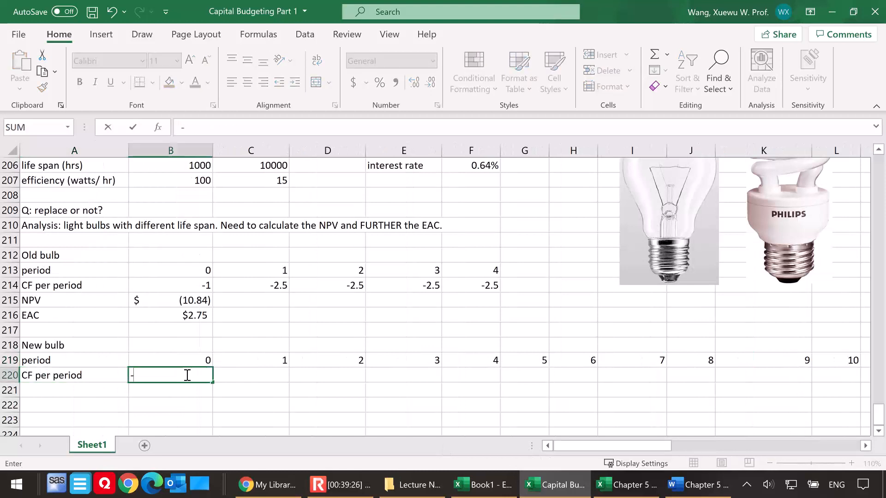
{"action": "key", "text": "Return"}
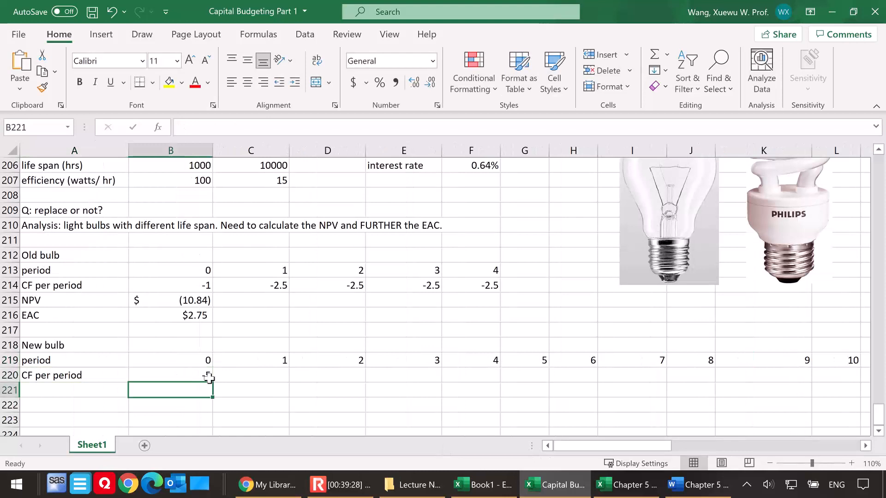
Calculate the new bulb's monthly electricity cost for period 1 in C220 with =250*15/1000*0.1
{"action": "left_click", "coordinate": [248, 376]}
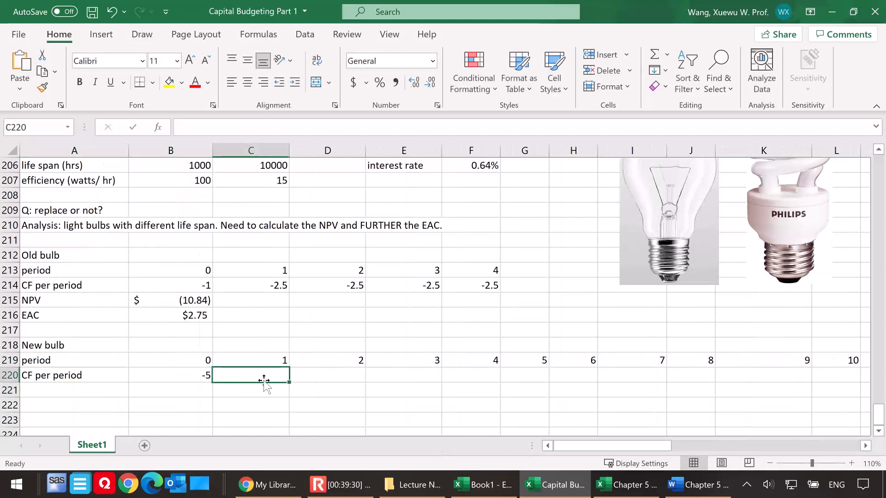
{"action": "type", "text": "="}
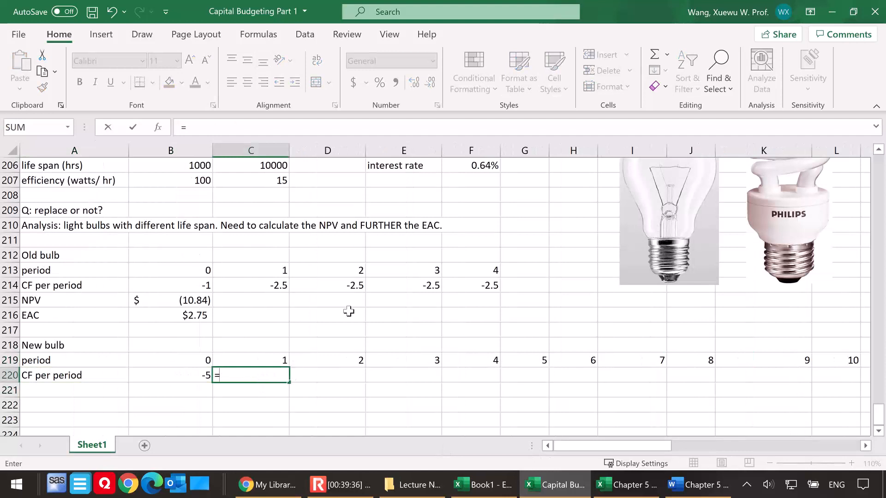
{"action": "scroll", "coordinate": [347, 310], "scroll_direction": "up", "scroll_amount": 1}
{"action": "left_click", "coordinate": [472, 196]}
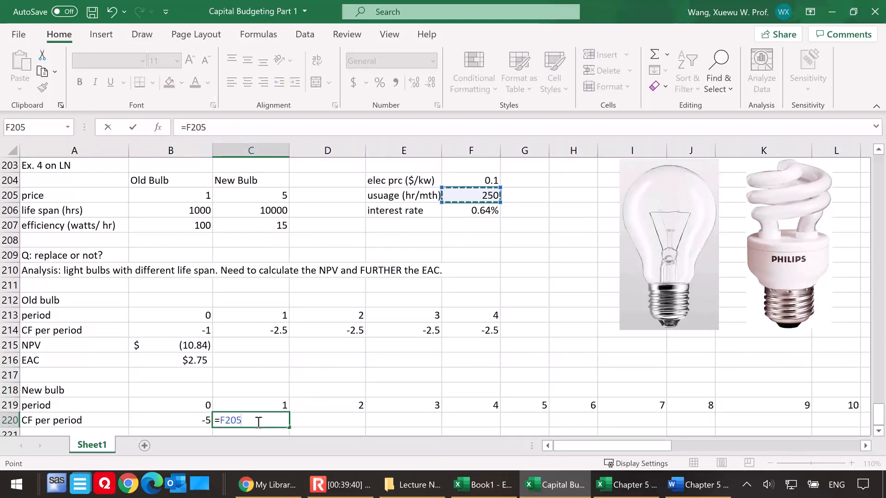
{"action": "left_click_drag", "start_coordinate": [246, 421], "coordinate": [222, 422]}
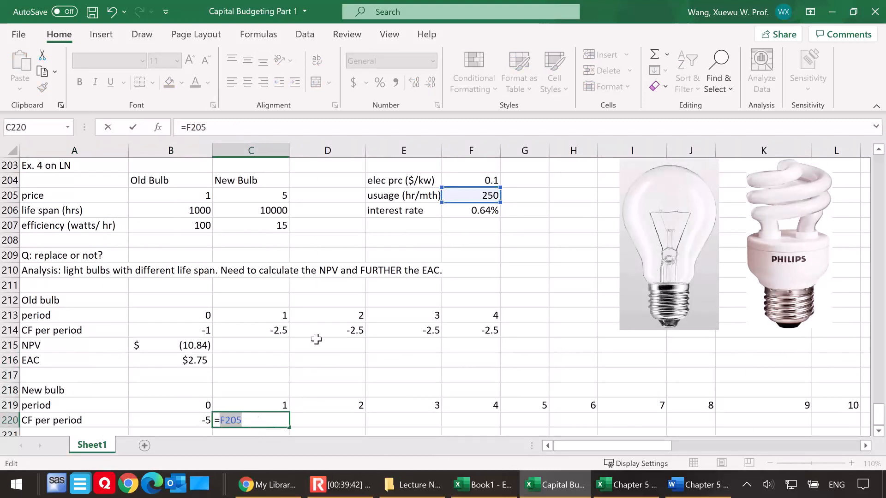
{"action": "type", "text": "250*"}
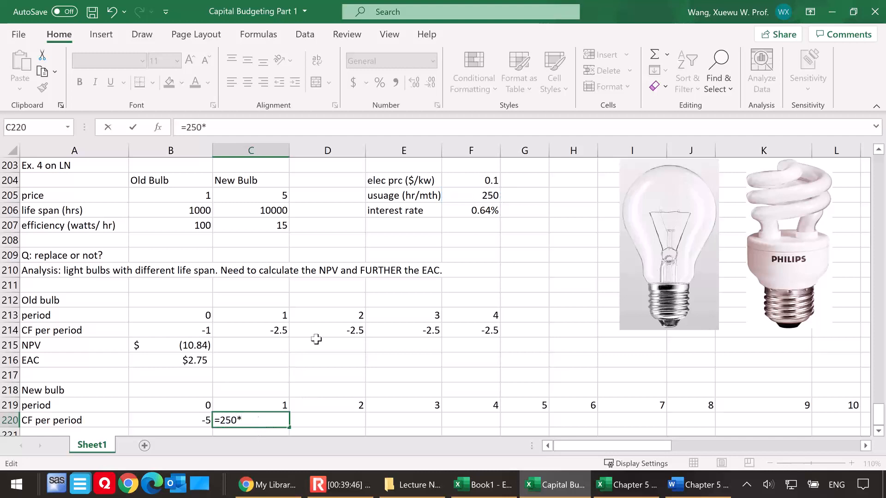
{"action": "type", "text": "15/1000"}
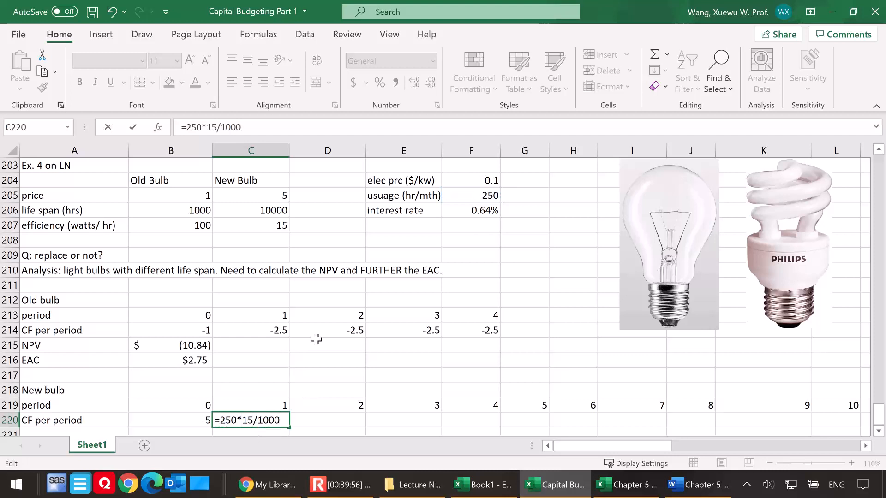
{"action": "type", "text": "*0.1"}
{"action": "key", "text": "Return"}
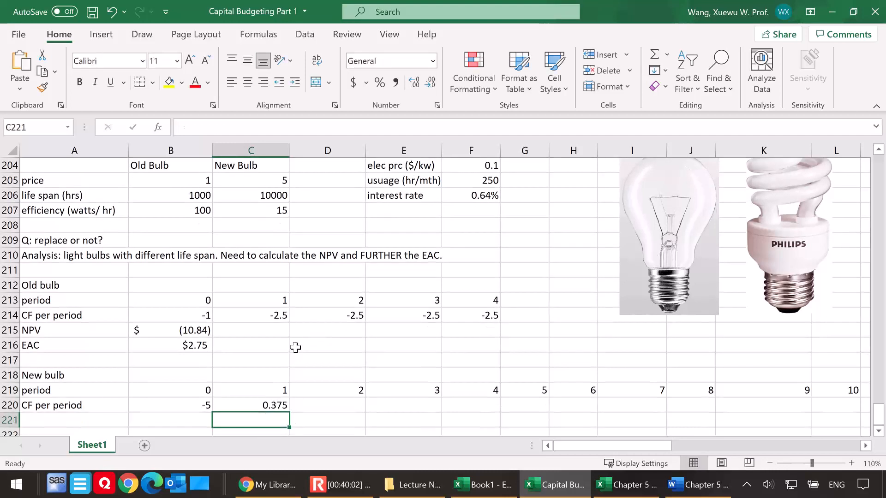
Make the period 1 cash flow in C220 an outflow by changing the formula to =-250*15/1000*0.1
{"action": "left_click", "coordinate": [281, 408]}
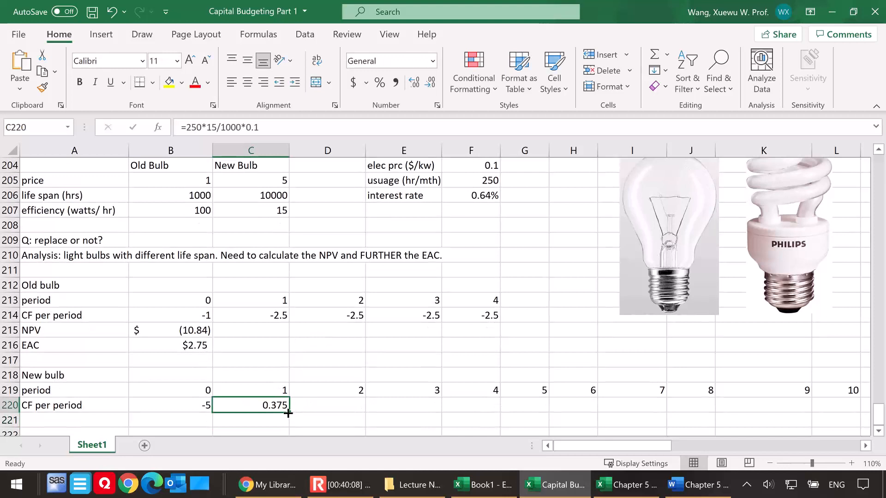
{"action": "double_click", "coordinate": [259, 406]}
{"action": "left_click", "coordinate": [221, 405]}
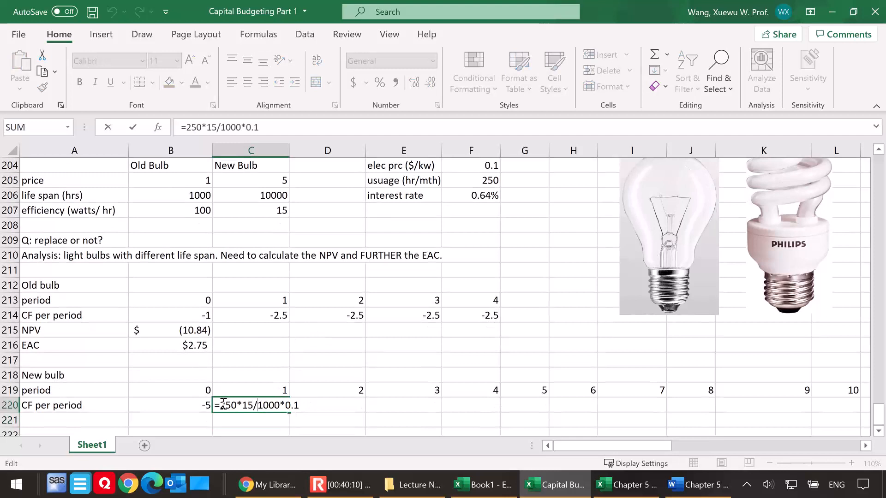
{"action": "type", "text": "-"}
{"action": "key", "text": "Return"}
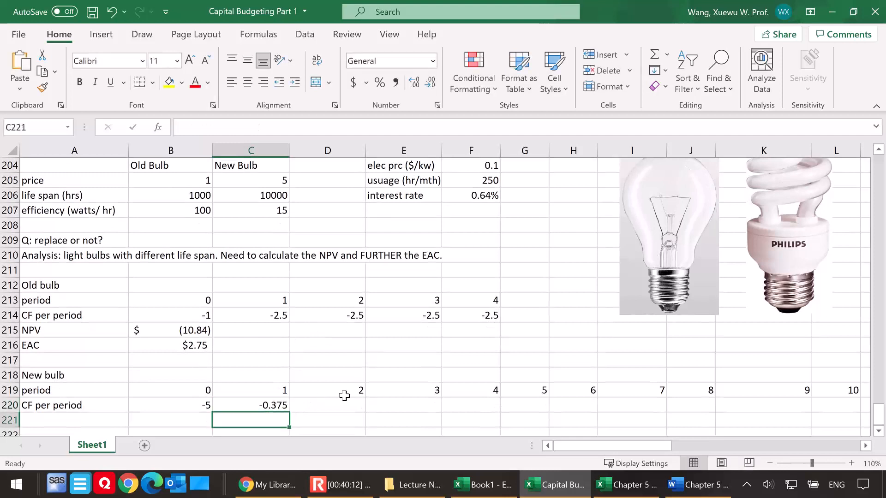
Copy the period 1 cash flow formula from C220 across row 220 through period 40 in AP220
{"action": "left_click", "coordinate": [249, 404]}
{"action": "left_click_drag", "start_coordinate": [292, 413], "coordinate": [508, 451]}
{"action": "scroll", "coordinate": [178, 369], "scroll_direction": "down", "scroll_amount": 1}
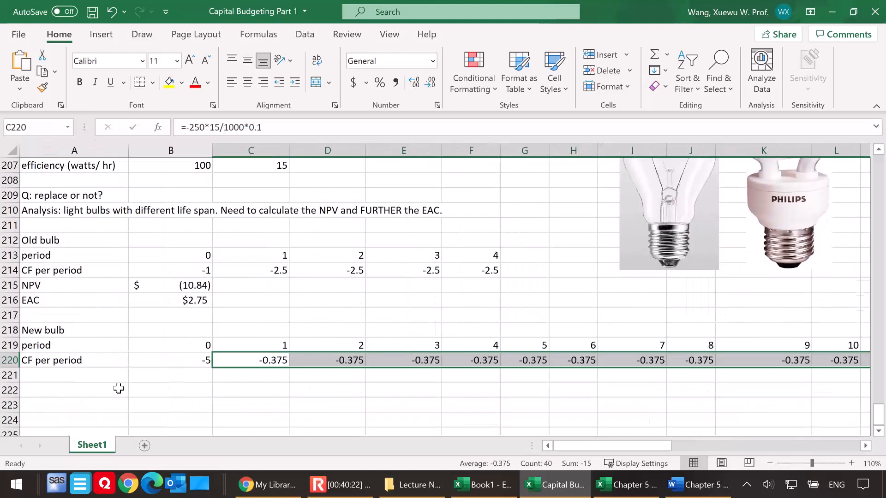
Label A221 "NPV" and start an NPV formula in B221 with the interest rate in F206 as the rate
{"action": "left_click", "coordinate": [53, 375]}
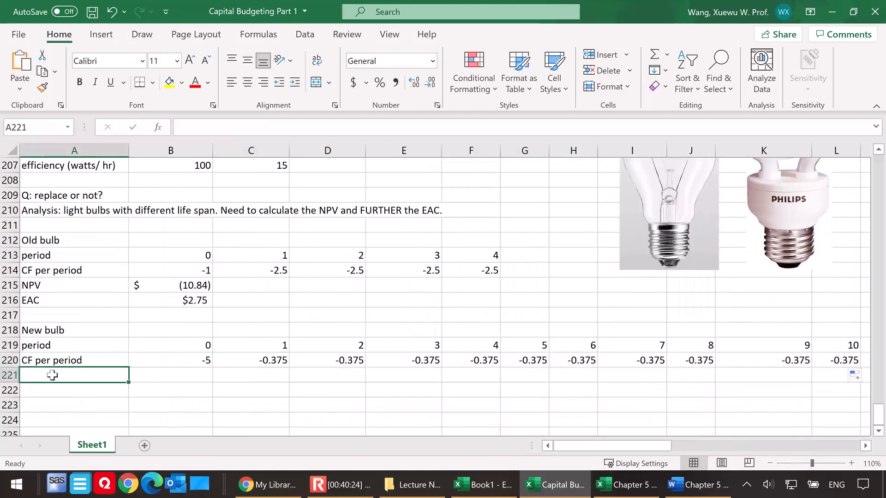
{"action": "type", "text": "NPV"}
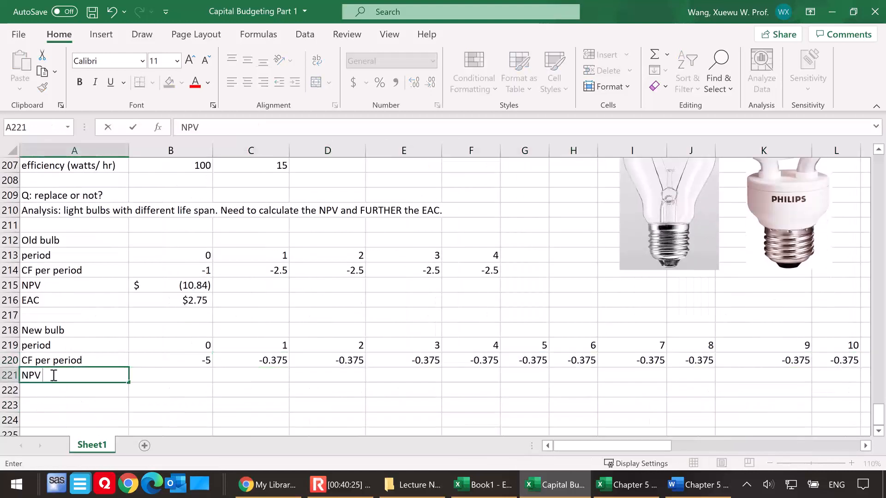
{"action": "left_click", "coordinate": [152, 376]}
{"action": "type", "text": "=npv("}
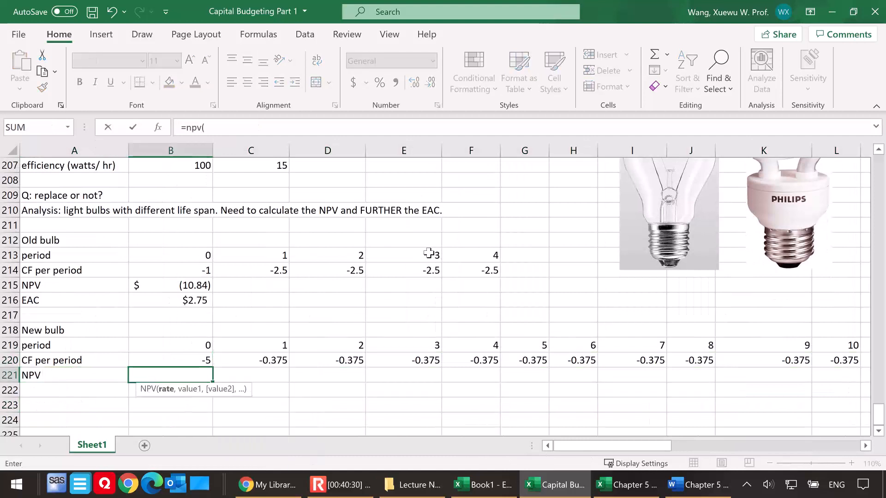
{"action": "scroll", "coordinate": [452, 221], "scroll_direction": "up", "scroll_amount": 1}
{"action": "left_click", "coordinate": [478, 196]}
{"action": "scroll", "coordinate": [373, 279], "scroll_direction": "down", "scroll_amount": 1}
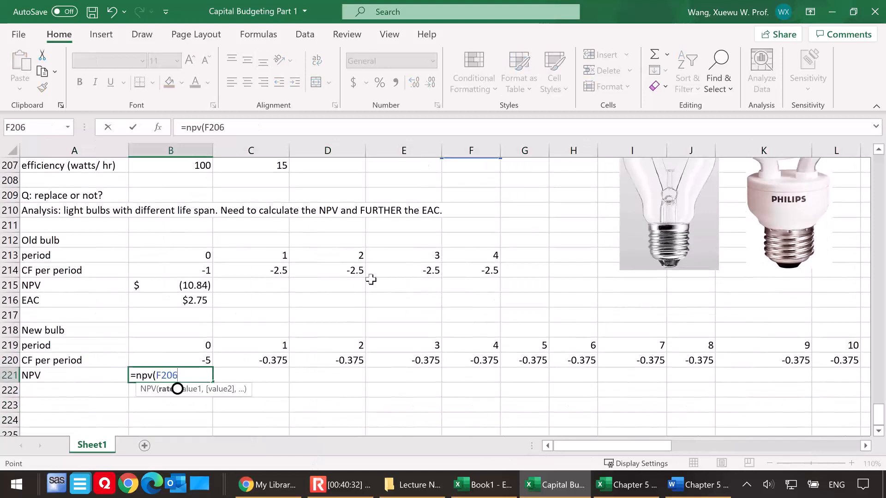
{"action": "type", "text": ","}
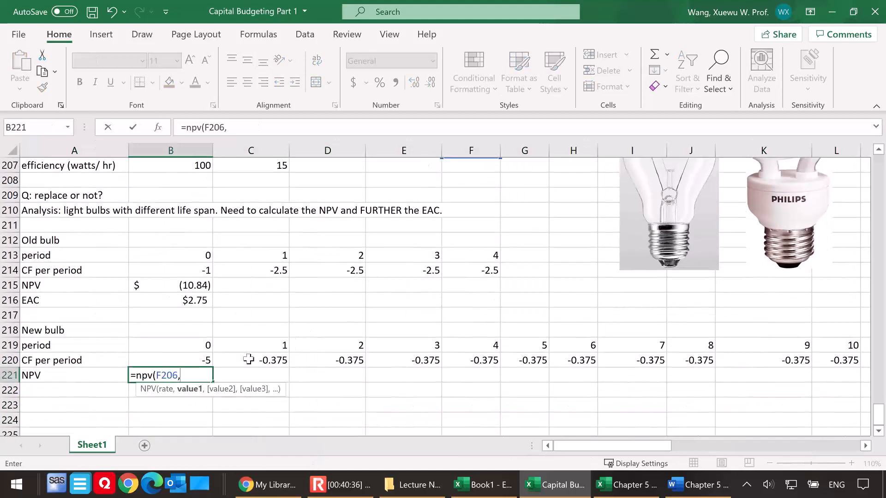
{"action": "type", "text": "C220:"}
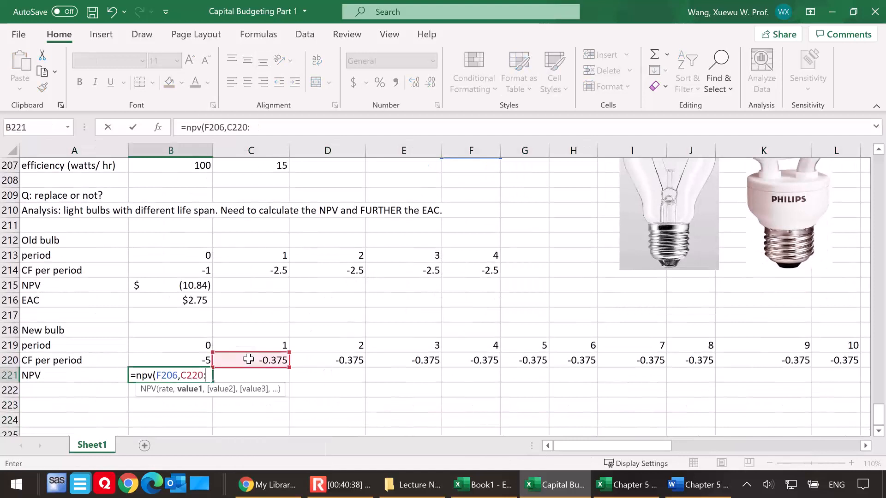
Complete the NPV formula in B221 with cash flows C220:AP220 plus the initial outlay B220, and format the cell as Accounting
{"action": "left_click_drag", "start_coordinate": [570, 443], "coordinate": [684, 445]}
{"action": "left_click_drag", "start_coordinate": [771, 436], "coordinate": [576, 443]}
{"action": "type", "text": "AP220)"}
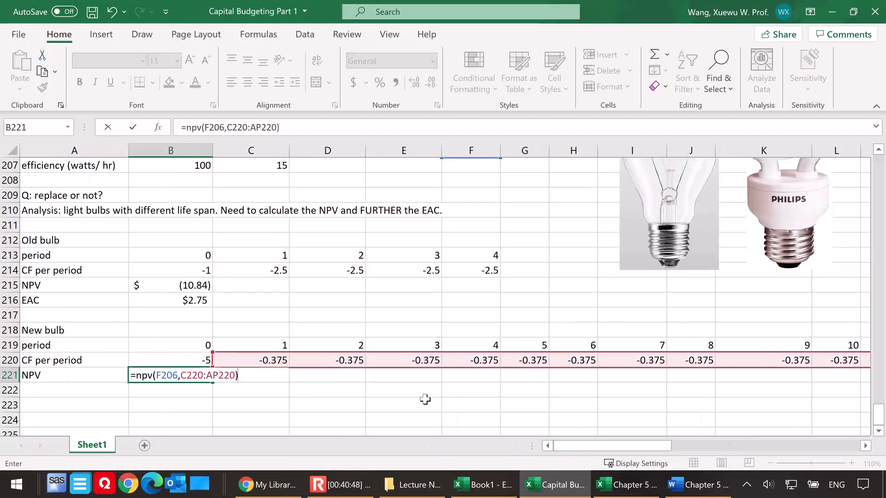
{"action": "type", "text": "+"}
{"action": "left_click", "coordinate": [180, 360]}
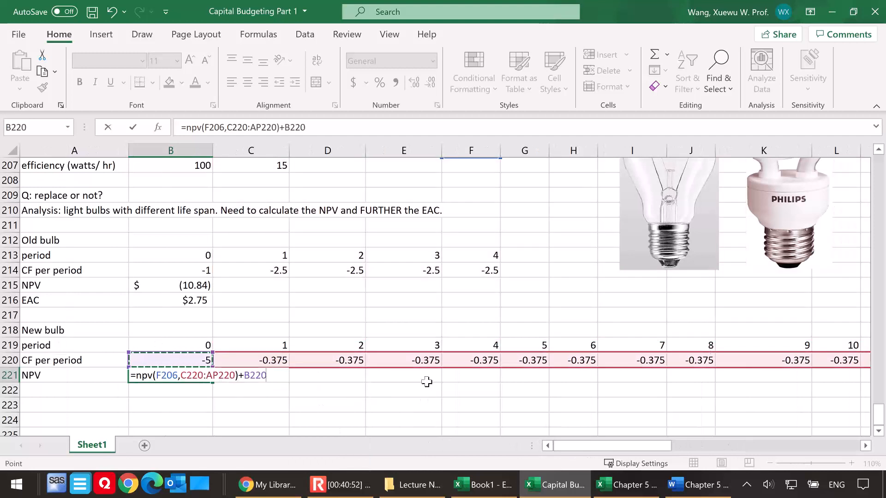
{"action": "key", "text": "Return"}
{"action": "left_click", "coordinate": [167, 376]}
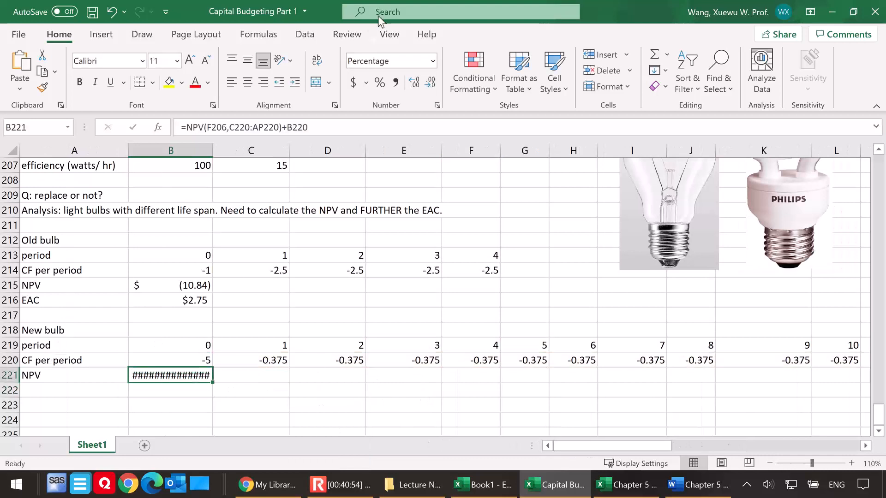
{"action": "left_click", "coordinate": [355, 83]}
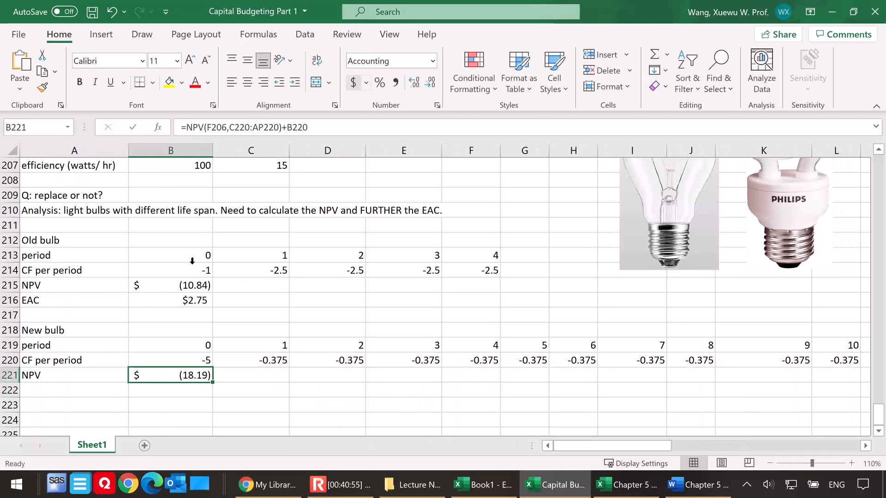
Label A222 "EAC" and calculate the new bulb's EAC in B222 with =PMT(F206,40,B221,0)
{"action": "left_click", "coordinate": [62, 393]}
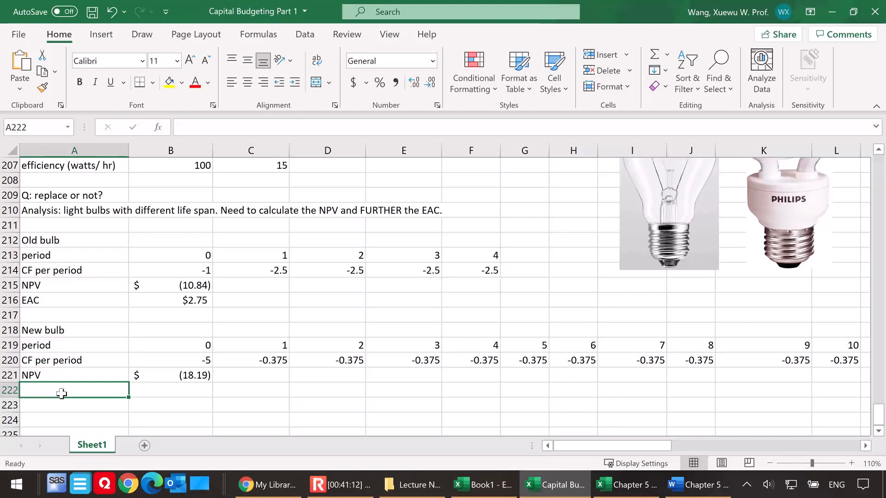
{"action": "type", "text": "EAC"}
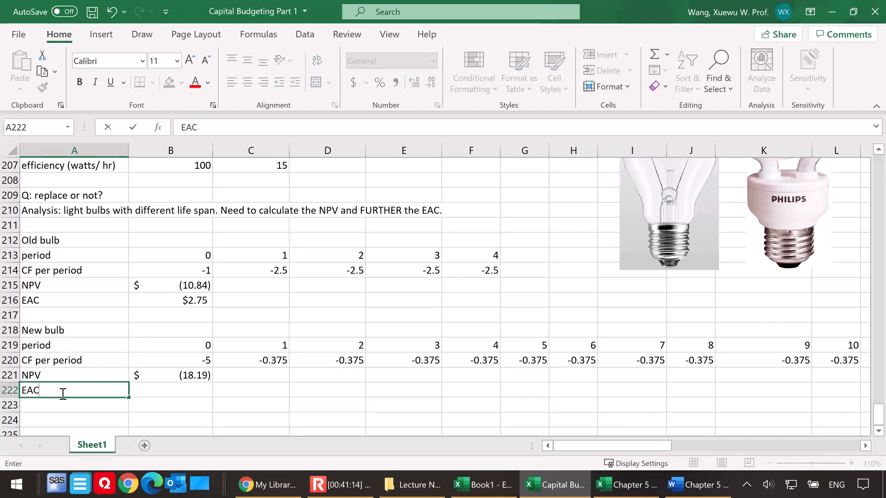
{"action": "left_click", "coordinate": [154, 390]}
{"action": "type", "text": "="}
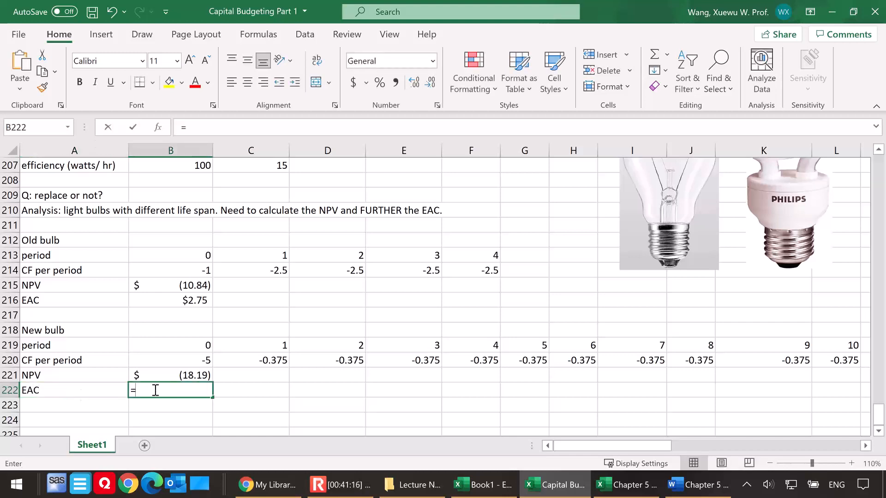
{"action": "type", "text": "pmt("}
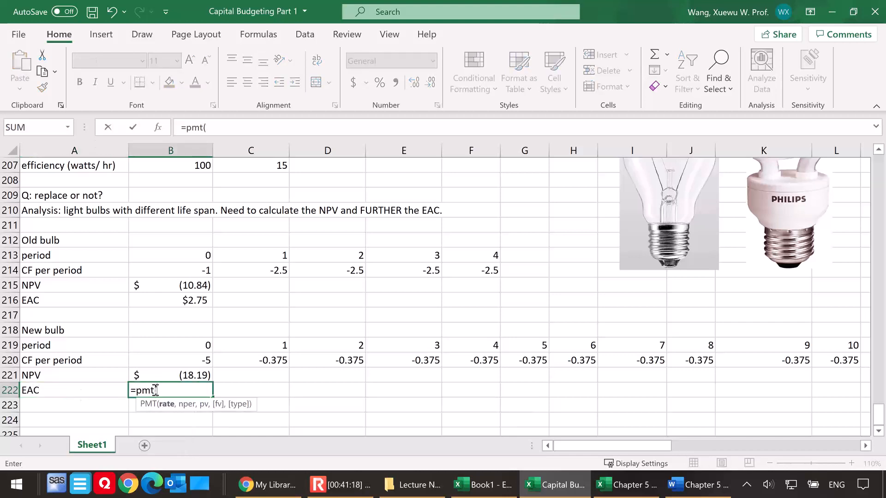
{"action": "scroll", "coordinate": [535, 263], "scroll_direction": "up", "scroll_amount": 1}
{"action": "left_click", "coordinate": [484, 196]}
{"action": "scroll", "coordinate": [304, 327], "scroll_direction": "down", "scroll_amount": 1}
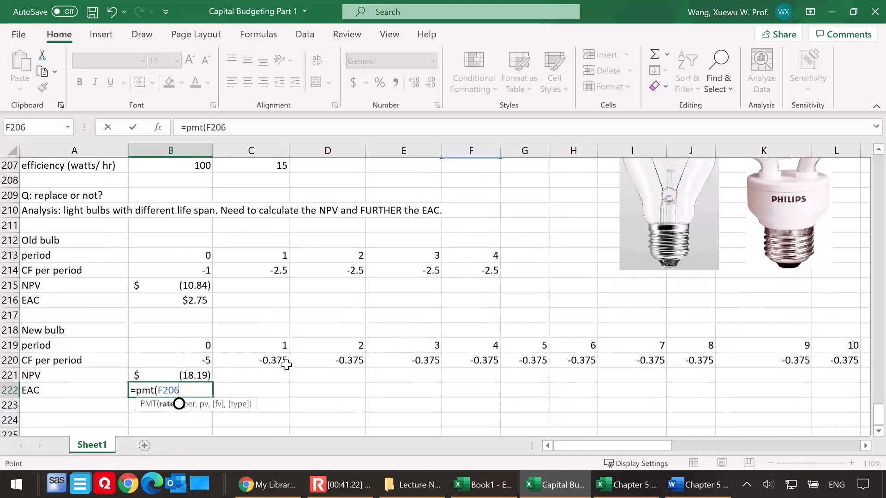
{"action": "type", "text": ","}
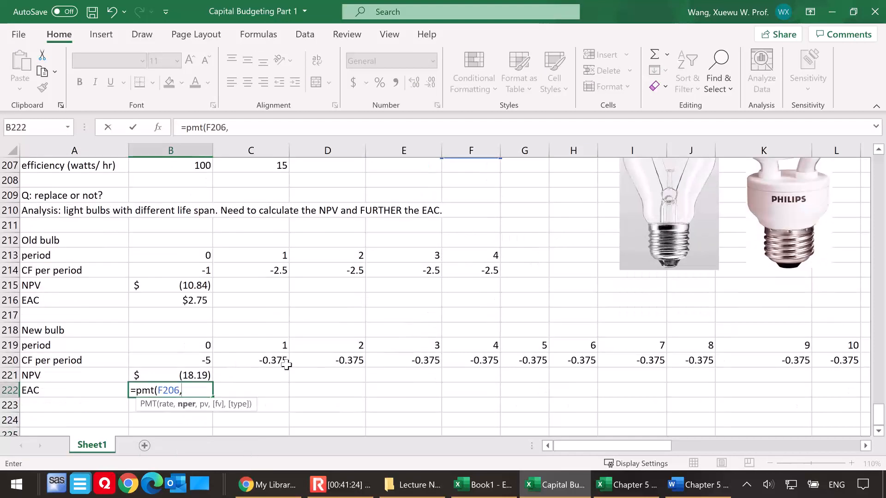
{"action": "type", "text": "40,"}
{"action": "left_click", "coordinate": [179, 376]}
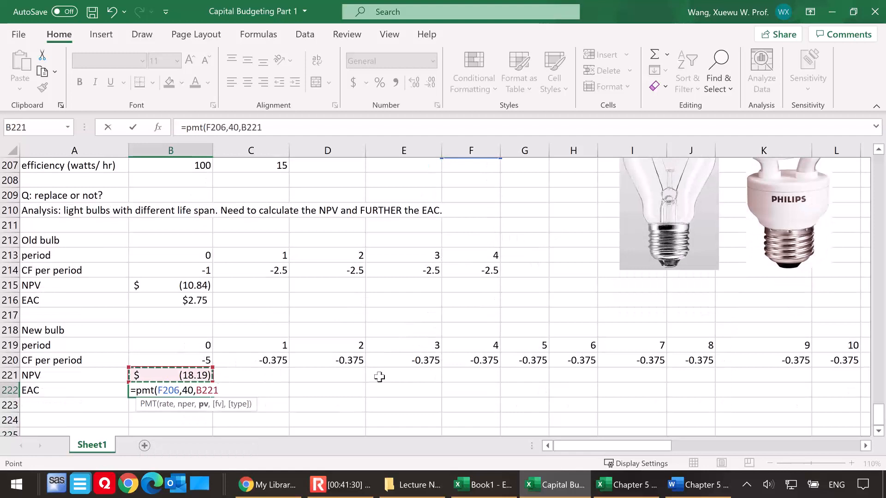
{"action": "type", "text": ",0)"}
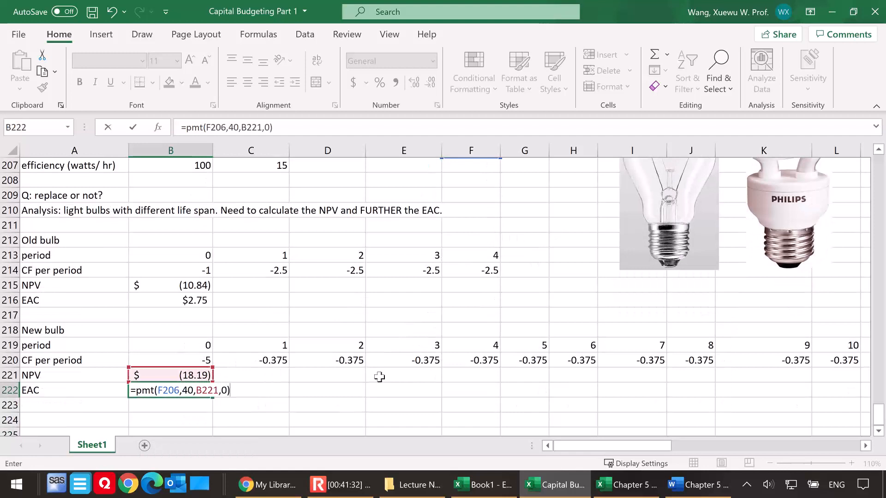
{"action": "key", "text": "Return"}
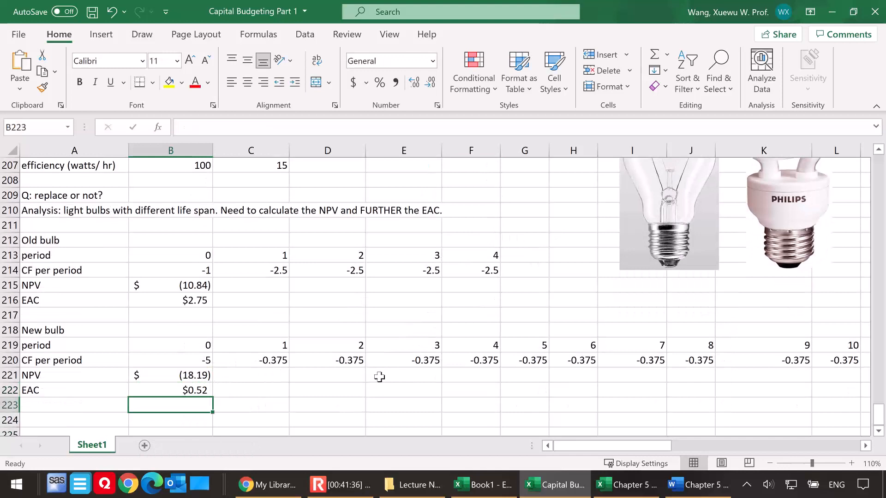
Write "Conclusion: Go with the new bulb!" in A224
{"action": "scroll", "coordinate": [184, 379], "scroll_direction": "down", "scroll_amount": 1}
{"action": "left_click", "coordinate": [86, 377]}
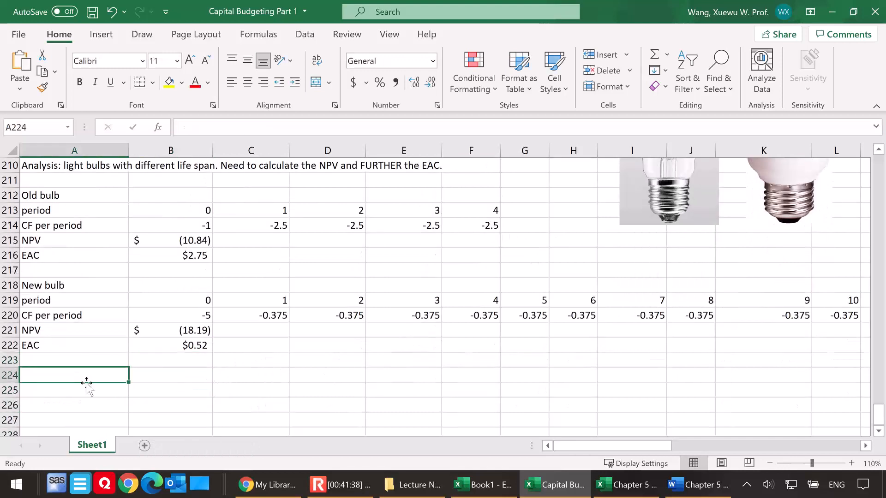
{"action": "type", "text": "COnclusion"}
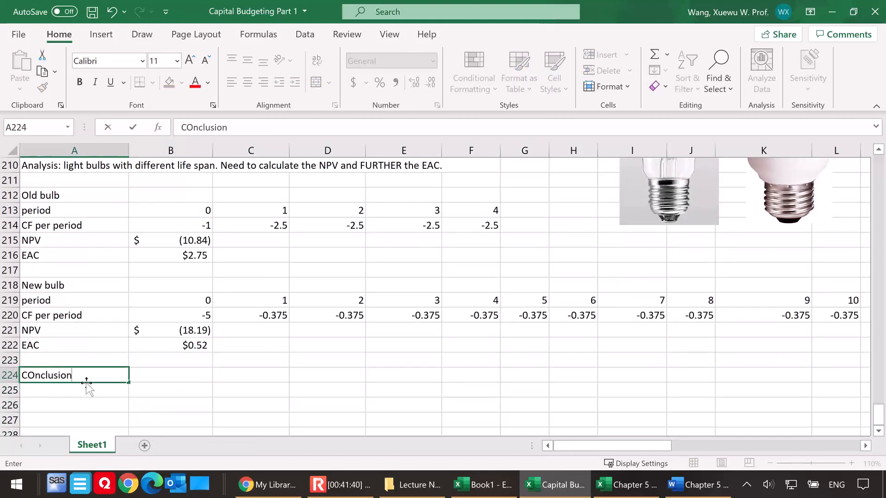
{"action": "type", "text": ": Go with the n"}
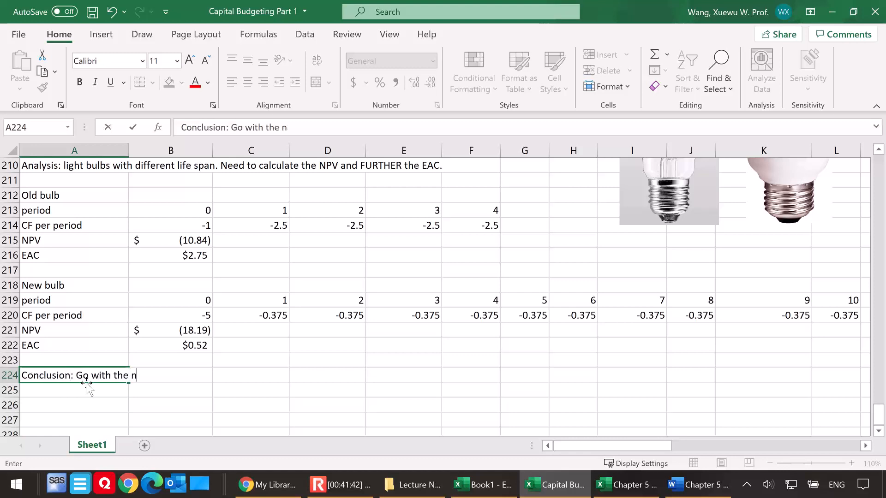
{"action": "type", "text": "ew bulb!"}
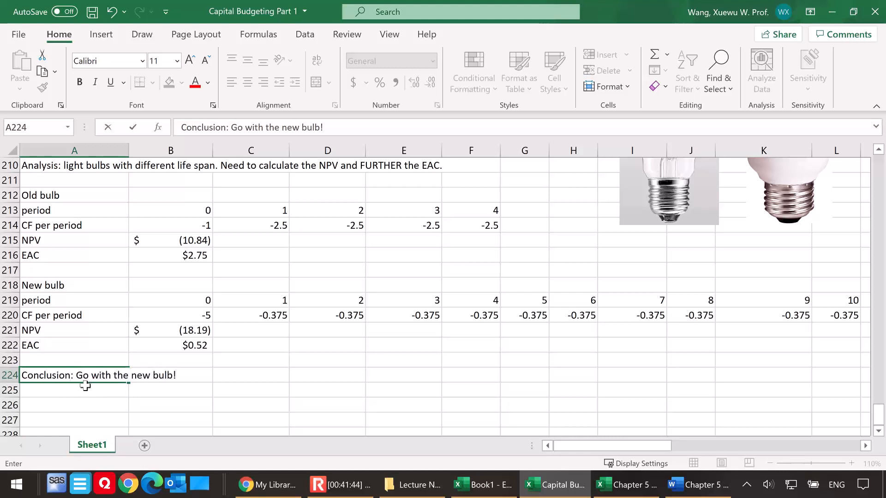
{"action": "left_click", "coordinate": [78, 405]}
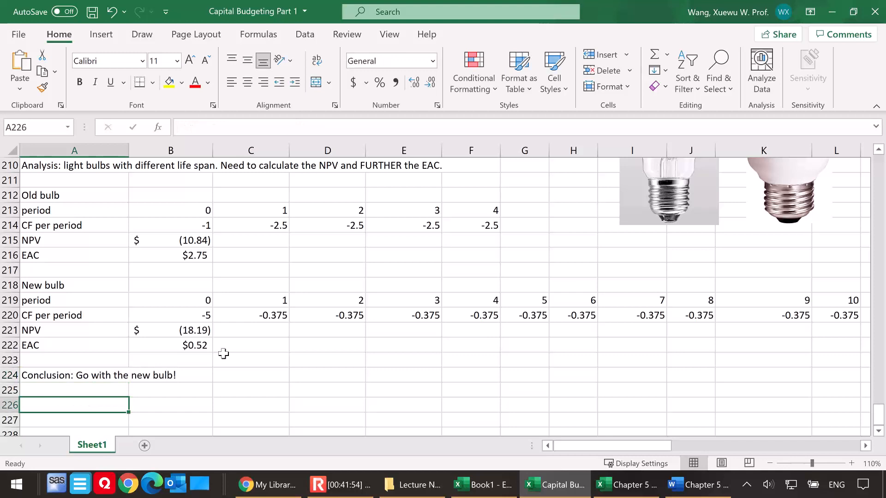
Look back through the bulb data and the truck example to check the Extension 2 section heading
{"action": "left_click", "coordinate": [249, 344]}
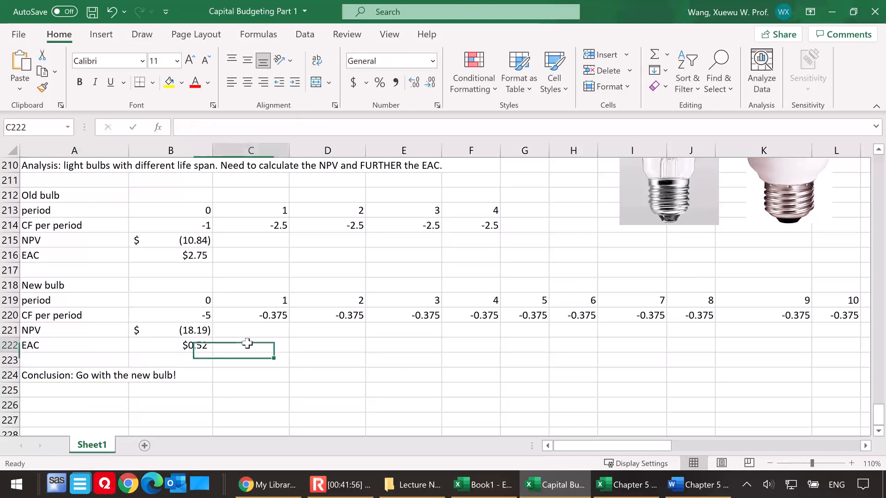
{"action": "scroll", "coordinate": [268, 357], "scroll_direction": "up", "scroll_amount": 1}
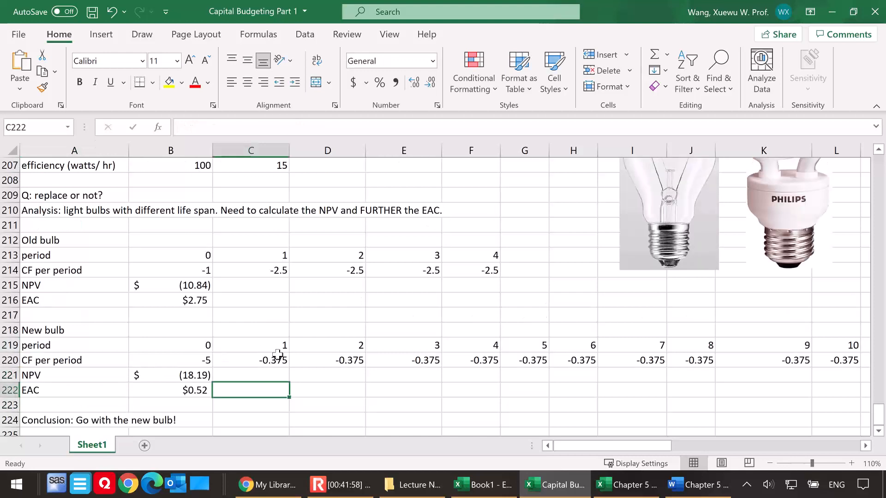
{"action": "scroll", "coordinate": [285, 353], "scroll_direction": "up", "scroll_amount": 2}
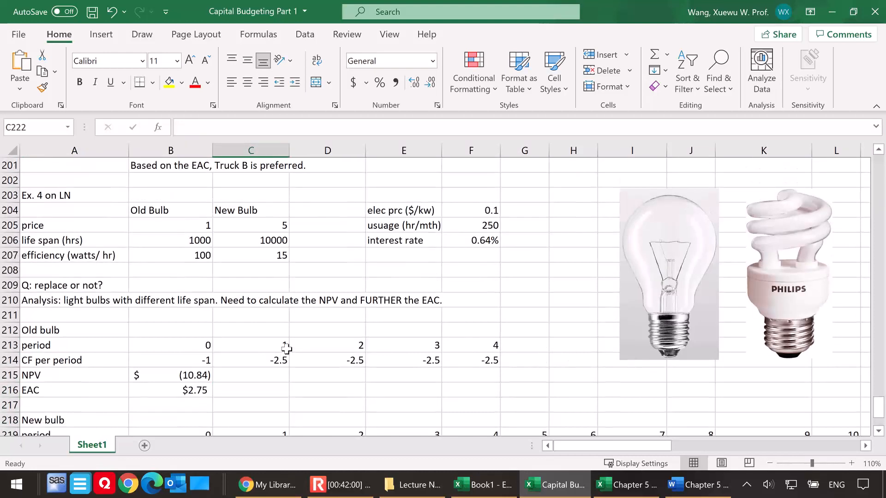
{"action": "scroll", "coordinate": [285, 347], "scroll_direction": "up", "scroll_amount": 2}
{"action": "scroll", "coordinate": [286, 345], "scroll_direction": "up", "scroll_amount": 1}
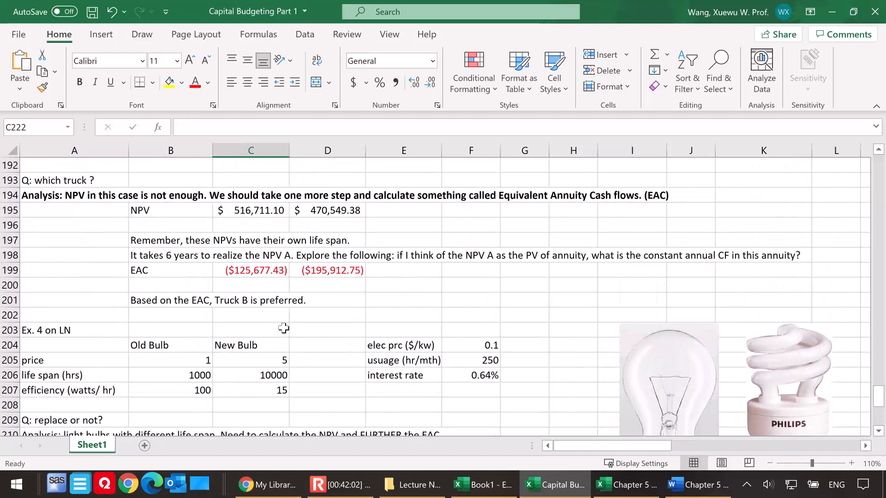
{"action": "scroll", "coordinate": [284, 328], "scroll_direction": "up", "scroll_amount": 1}
{"action": "scroll", "coordinate": [285, 325], "scroll_direction": "down", "scroll_amount": 1}
{"action": "scroll", "coordinate": [284, 324], "scroll_direction": "up", "scroll_amount": 4}
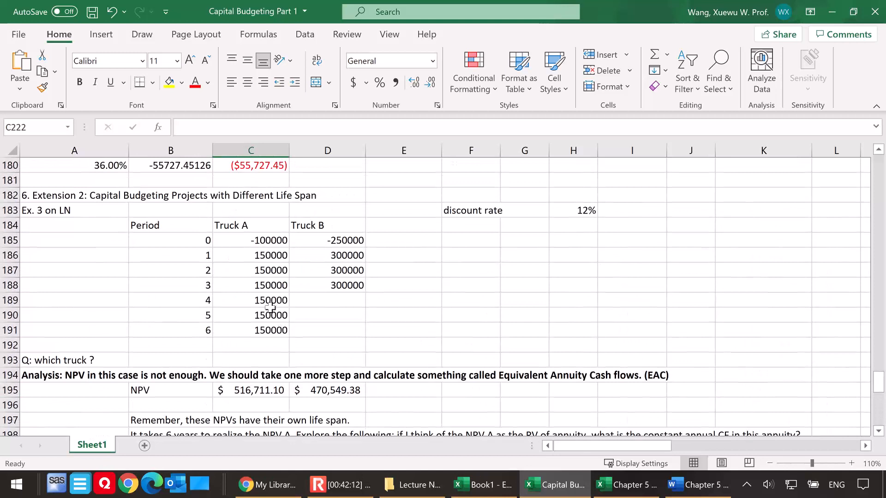
{"action": "scroll", "coordinate": [201, 326], "scroll_direction": "down", "scroll_amount": 12}
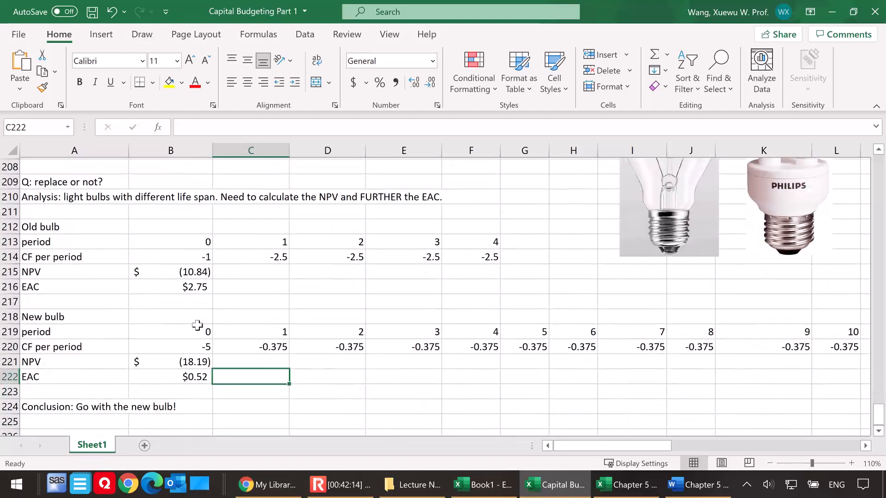
{"action": "scroll", "coordinate": [197, 326], "scroll_direction": "down", "scroll_amount": 1}
Enter the section heading "6. Extension 3: Capital Budgeting when there is inflation" in A226
{"action": "left_click", "coordinate": [67, 270]}
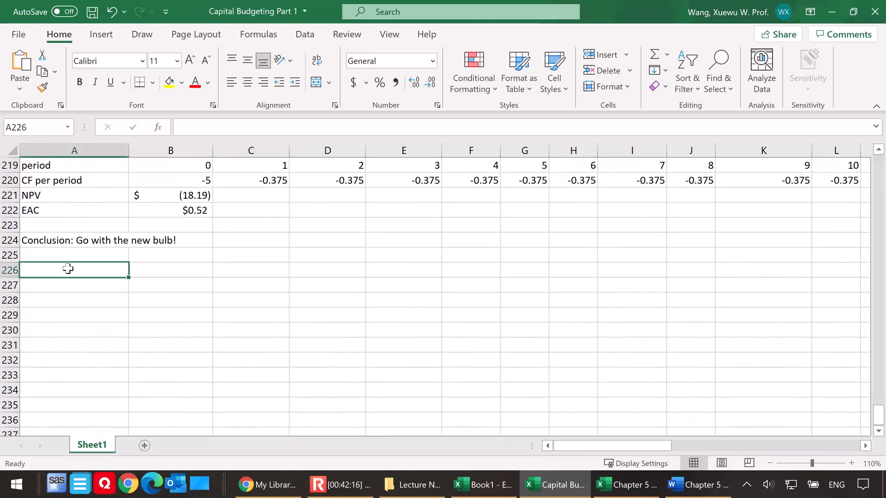
{"action": "type", "text": "6. Extension 3"}
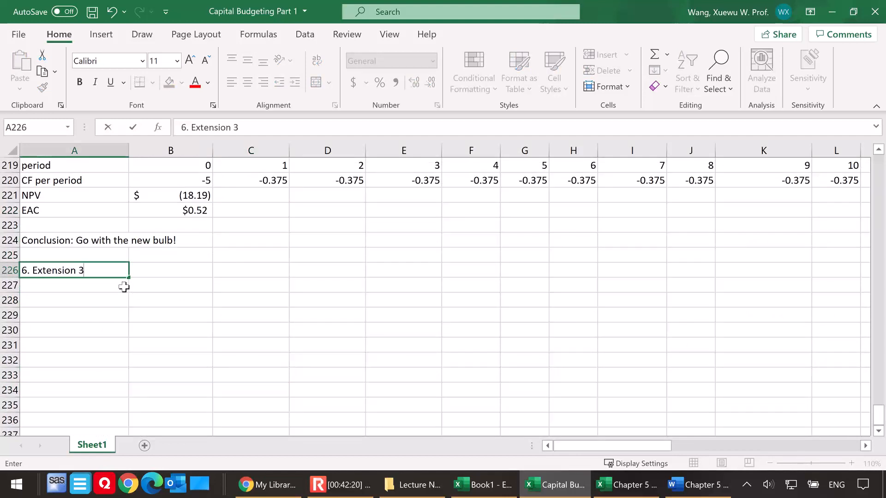
{"action": "key", "text": "alt+Tab"}
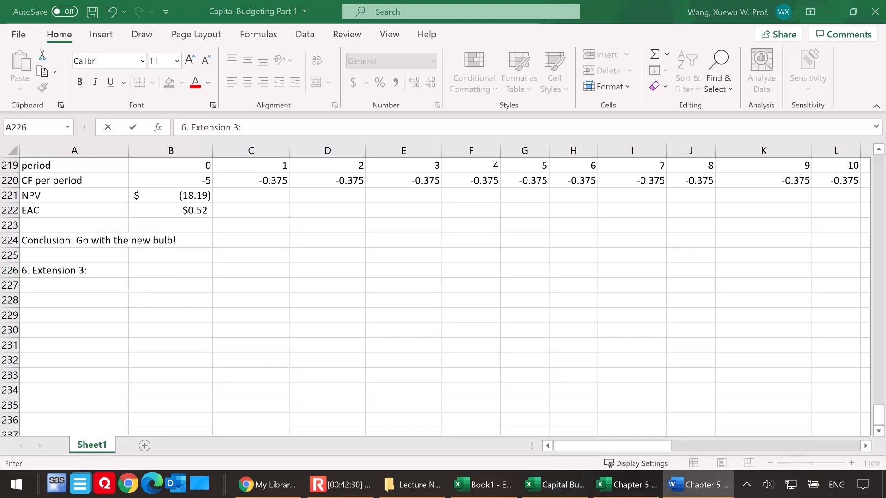
{"action": "left_click", "coordinate": [108, 271]}
{"action": "type", "text": "Capital Budgeting when ehtere"}
{"action": "key", "text": "BackSpace"}
{"action": "key", "text": "BackSpace"}
{"action": "key", "text": "BackSpace"}
{"action": "key", "text": "BackSpace"}
{"action": "key", "text": "BackSpace"}
{"action": "key", "text": "BackSpace"}
{"action": "key", "text": "BackSpace"}
{"action": "type", "text": "there is inflation"}
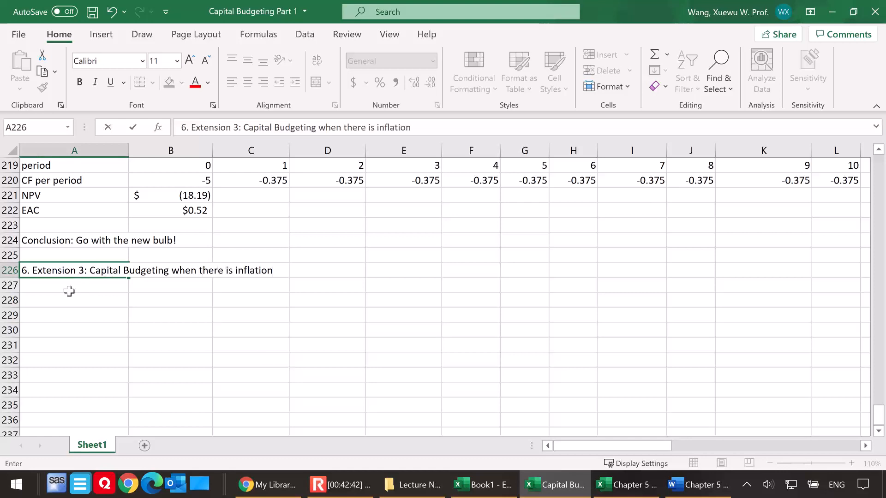
Label A227 "Ex. 8 on LN" and switch to the Chapter 5 document in Word
{"action": "left_click", "coordinate": [72, 287]}
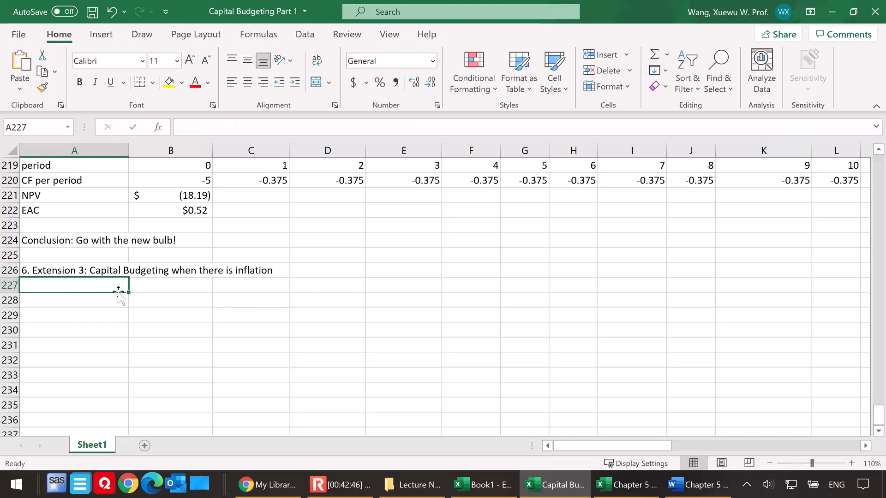
{"action": "type", "text": "Ex. 8"}
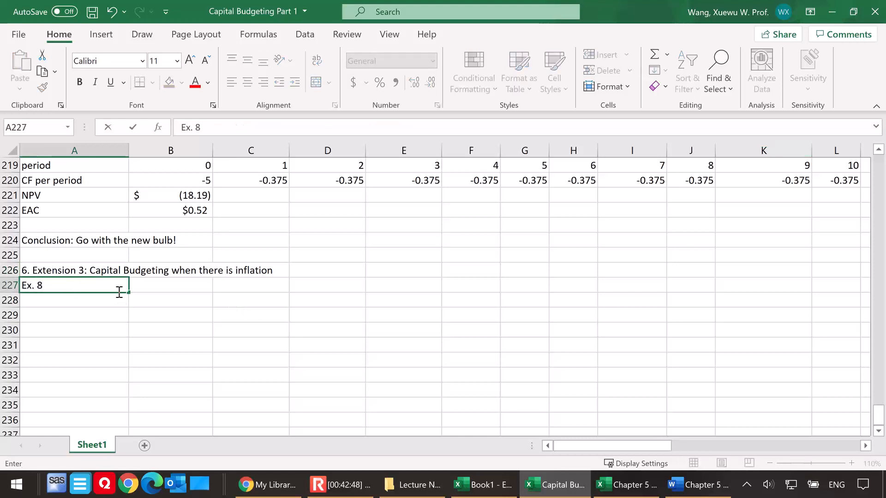
{"action": "type", "text": " on LN"}
{"action": "left_click", "coordinate": [166, 303]}
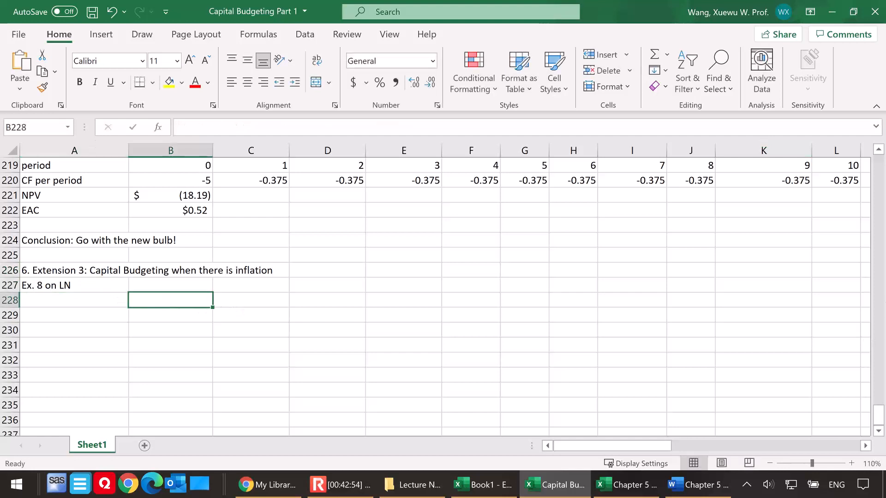
{"action": "key", "text": "alt+Tab"}
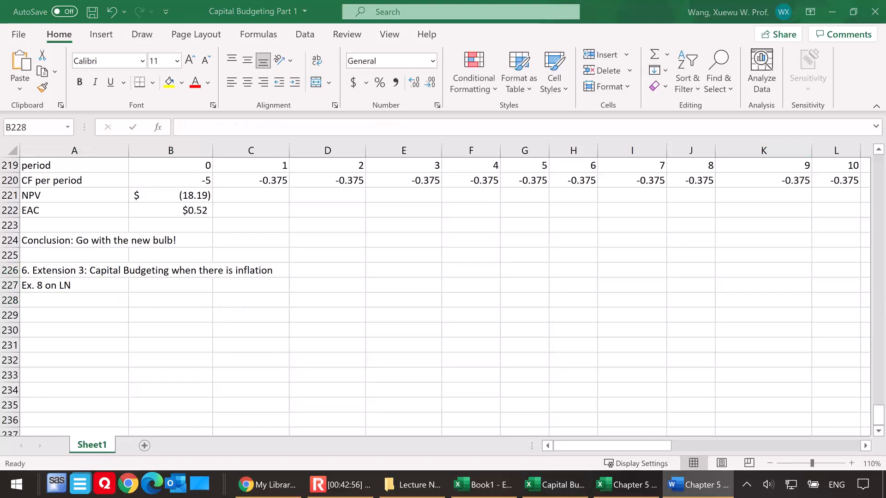
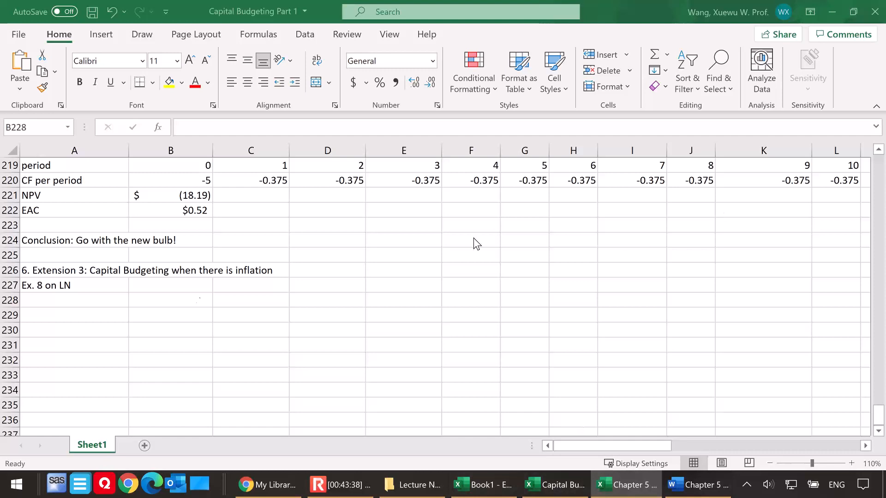
Label A228 "Set up" and enter the "inflation rate" in B229 with a value of 4% in C229
{"action": "left_click", "coordinate": [113, 302]}
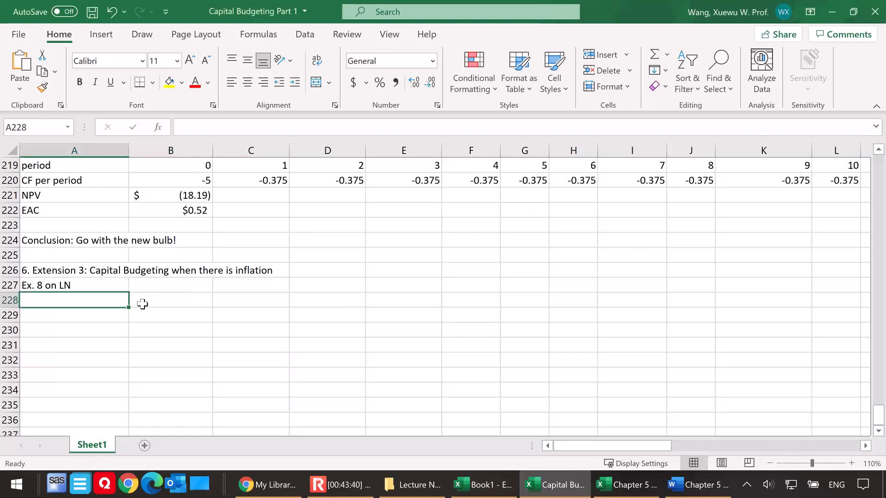
{"action": "type", "text": "Set up"}
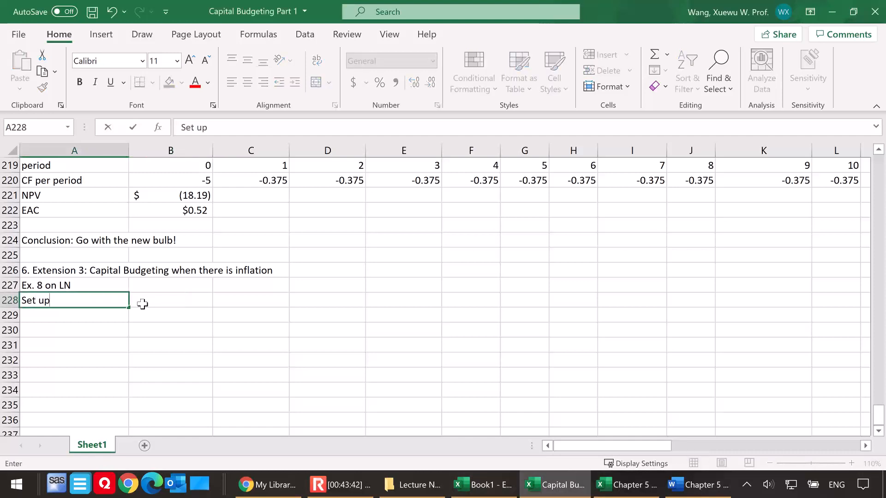
{"action": "left_click", "coordinate": [155, 312]}
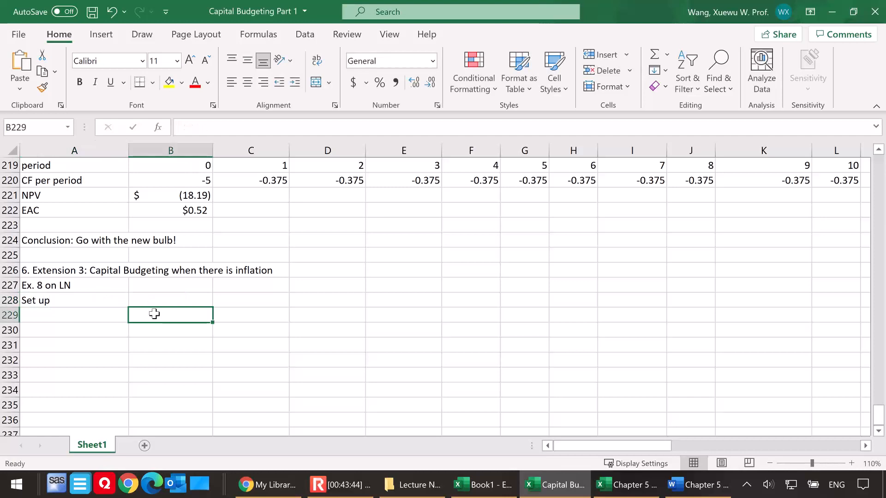
{"action": "type", "text": "inflation rate"}
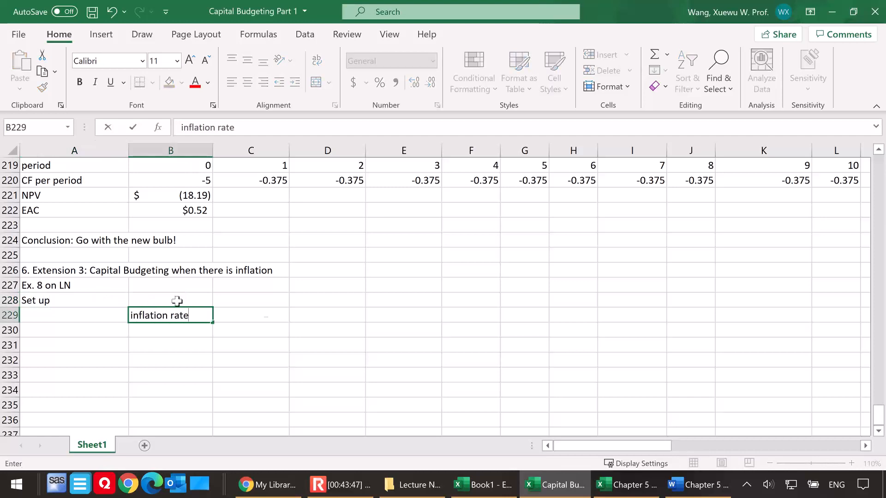
{"action": "left_click", "coordinate": [265, 315]}
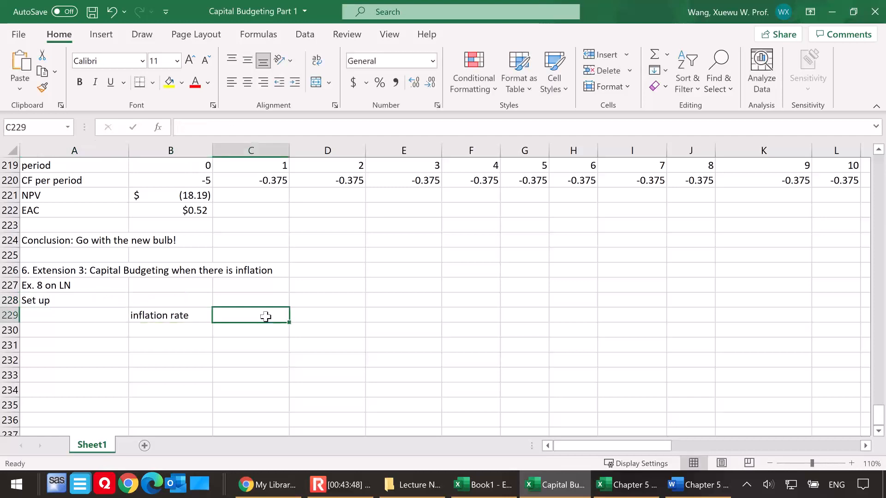
{"action": "type", "text": "4%"}
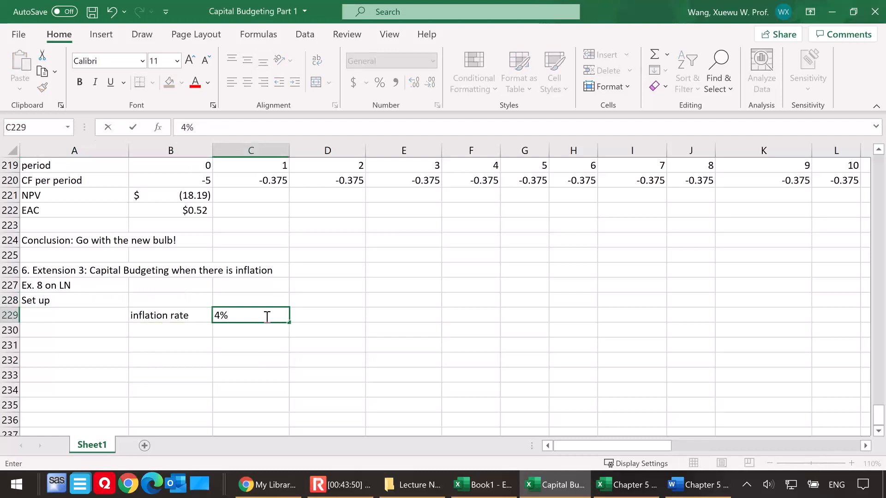
Add the label "wgt prc today" in B230 with a value of 15 in C230
{"action": "left_click", "coordinate": [183, 332]}
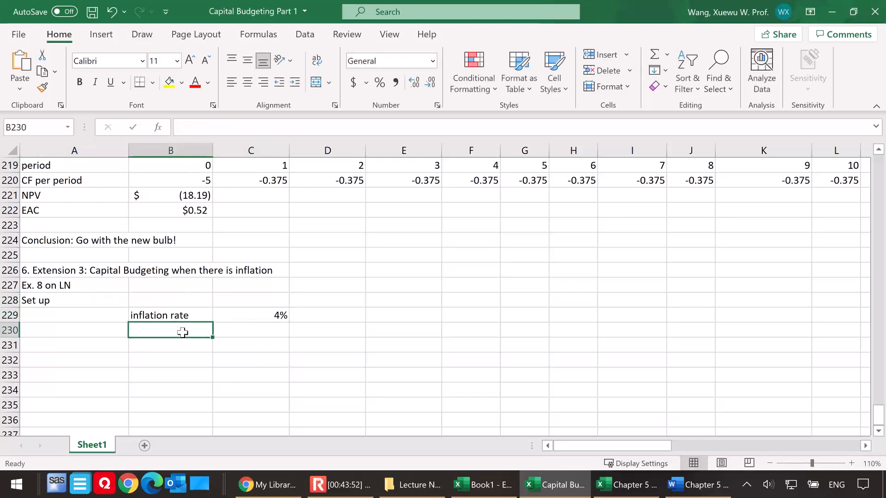
{"action": "type", "text": "wgt prc today"}
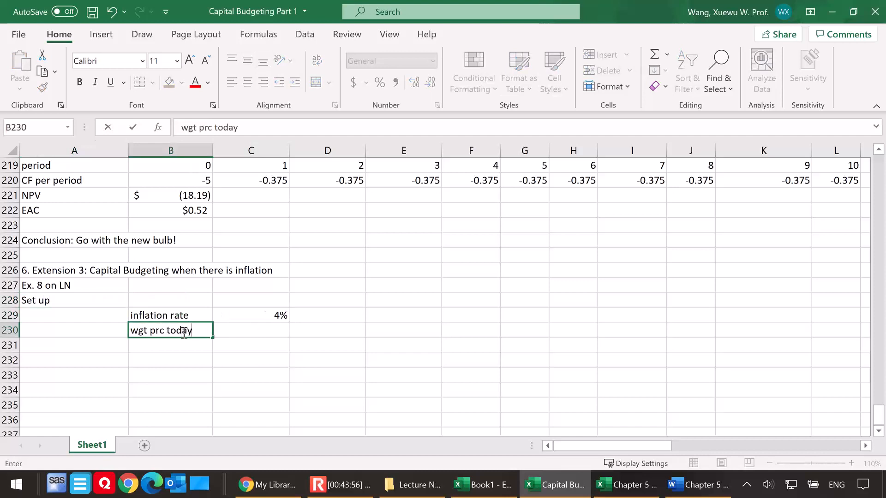
{"action": "left_click", "coordinate": [261, 330]}
{"action": "type", "text": "15"}
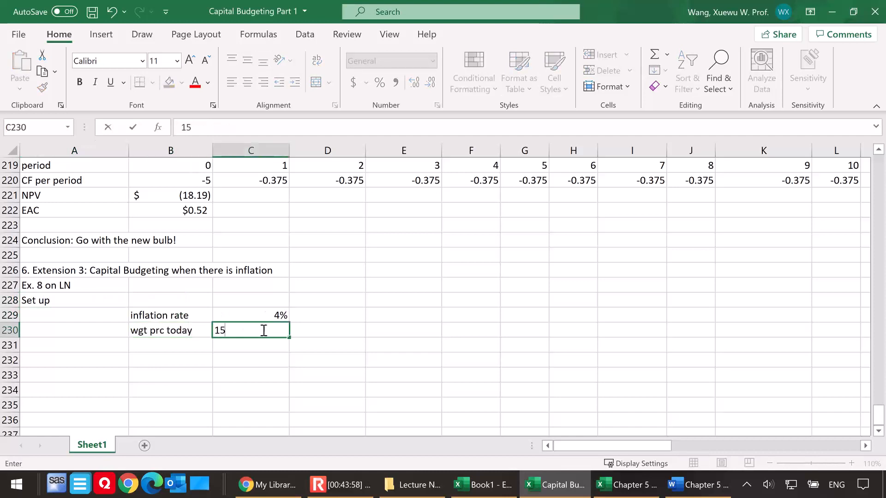
Add "nominal discount rate" in B231 with 12% in C231, widening column B to fit the label
{"action": "left_click", "coordinate": [174, 346]}
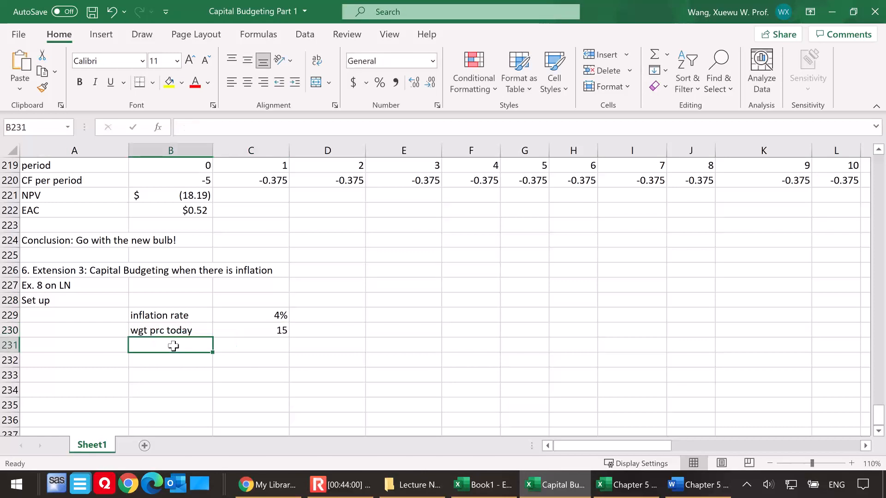
{"action": "type", "text": "nomi"}
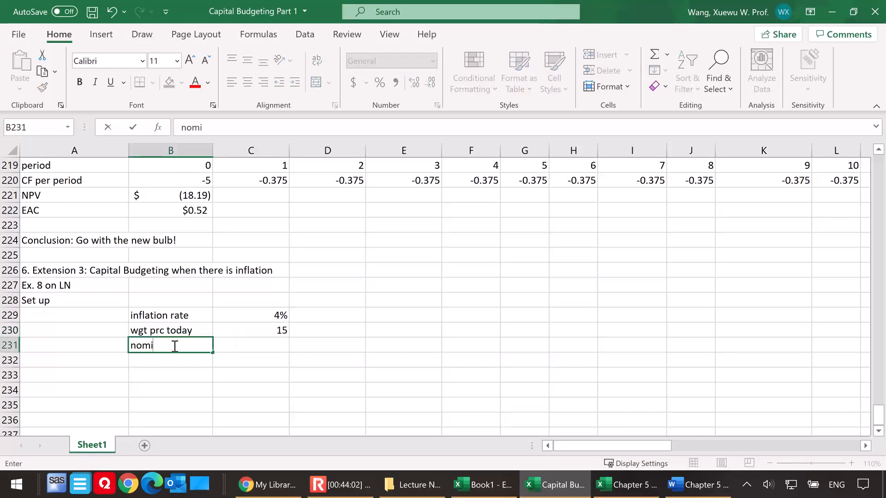
{"action": "type", "text": "nal discount rate"}
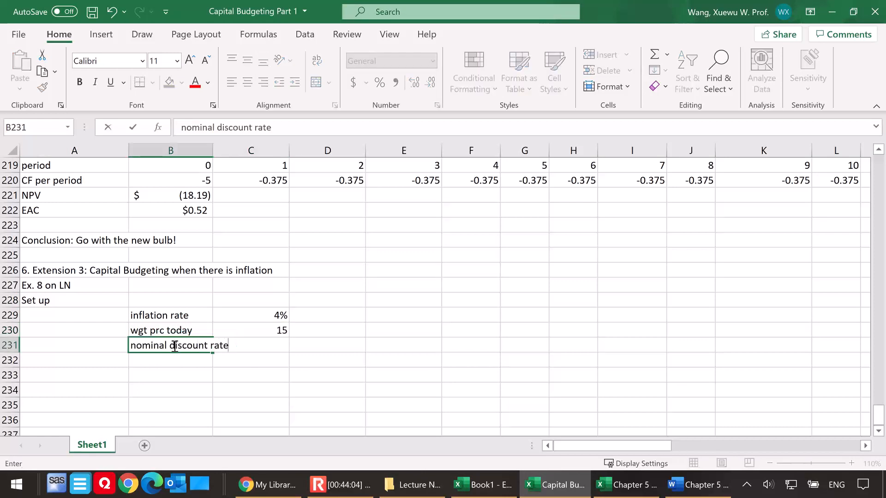
{"action": "left_click", "coordinate": [271, 344]}
{"action": "left_click_drag", "start_coordinate": [212, 152], "coordinate": [240, 154]}
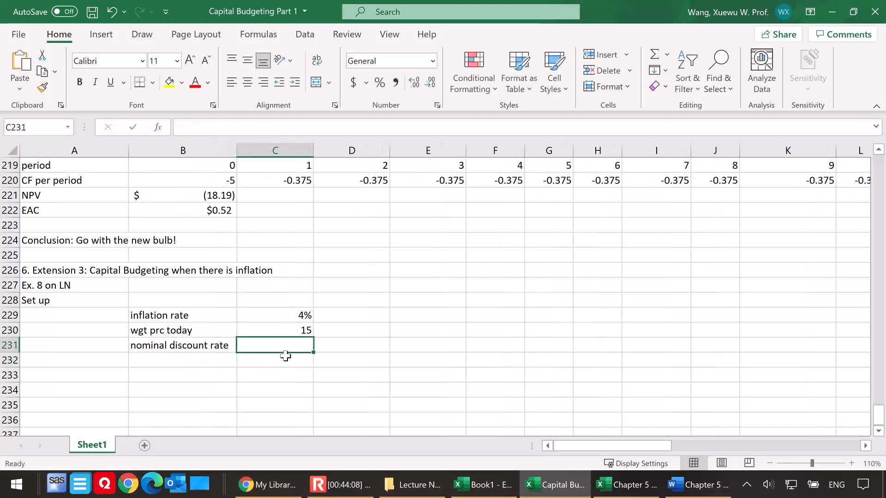
{"action": "type", "text": "12%"}
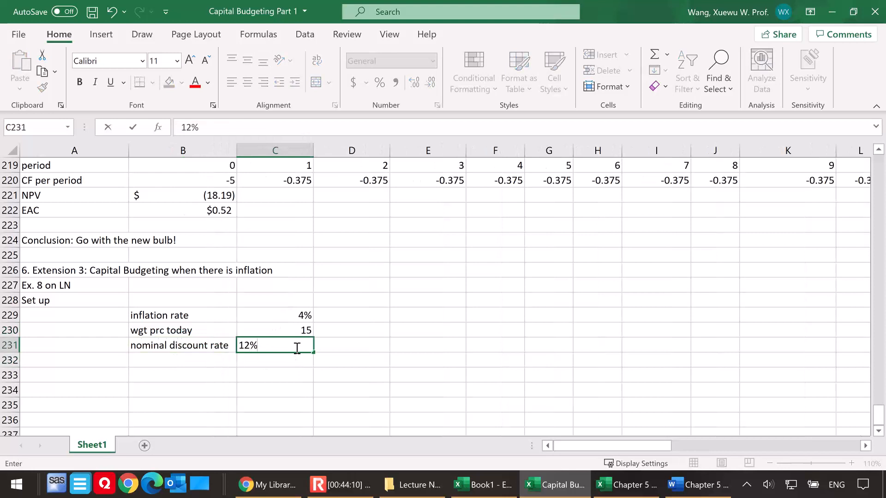
{"action": "left_click", "coordinate": [261, 373]}
{"action": "left_click", "coordinate": [181, 362]}
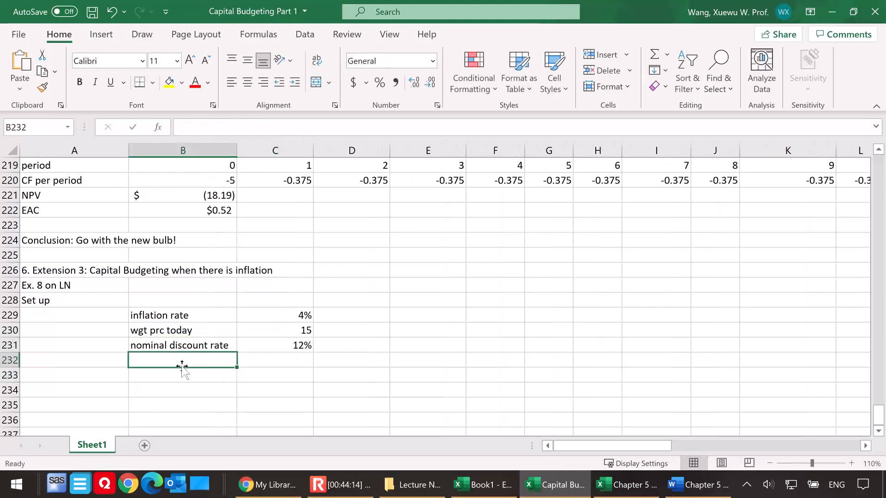
Start a "period" column in A233 with 0 in A234 and the formula =A234+1 in A235
{"action": "left_click", "coordinate": [113, 374]}
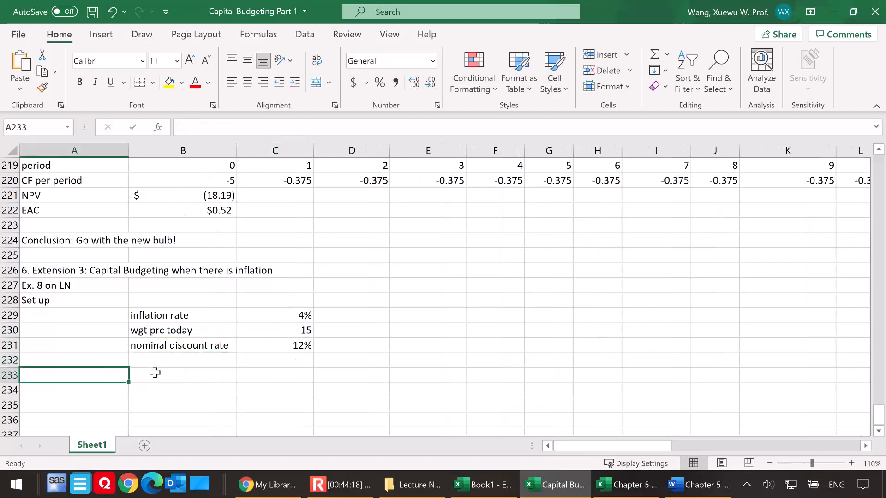
{"action": "left_click", "coordinate": [159, 373]}
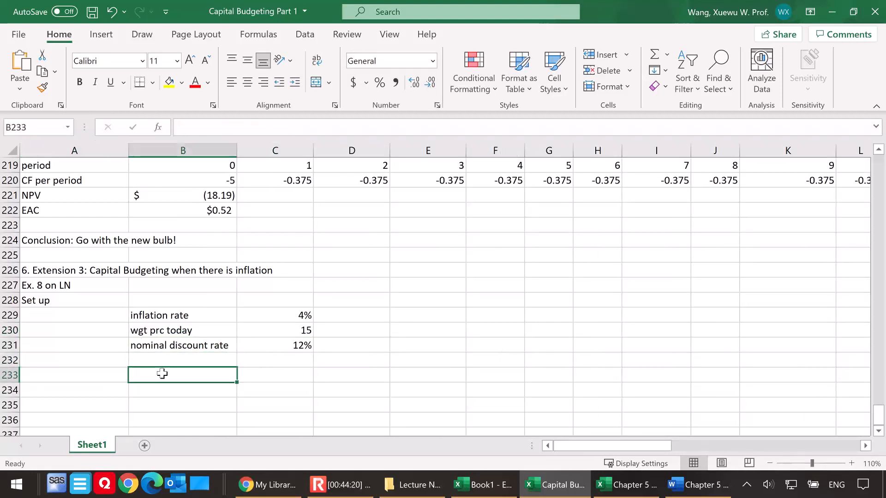
{"action": "left_click", "coordinate": [115, 374]}
{"action": "type", "text": "period"}
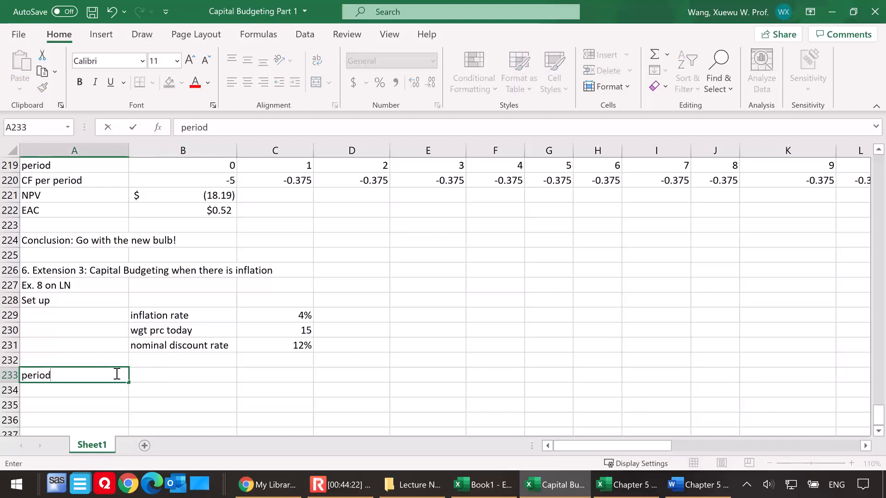
{"action": "scroll", "coordinate": [120, 369], "scroll_direction": "down", "scroll_amount": 1}
{"action": "left_click", "coordinate": [103, 347]}
{"action": "type", "text": "0"}
{"action": "left_click", "coordinate": [99, 360]}
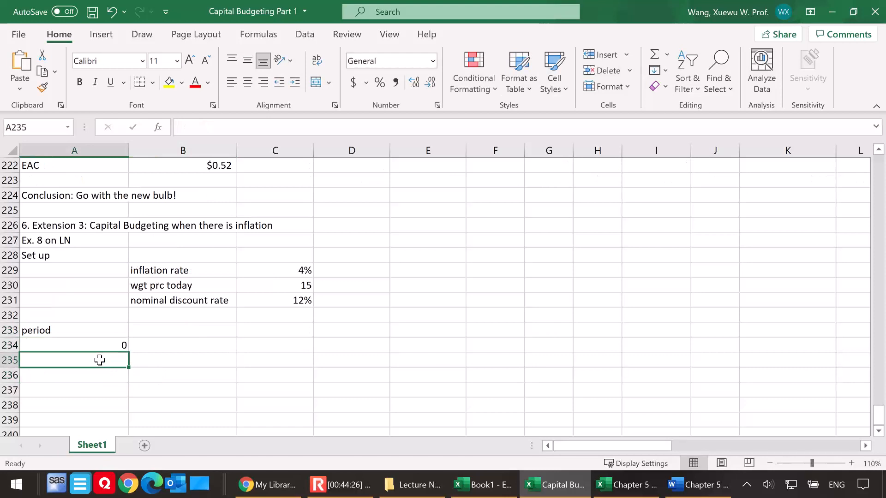
{"action": "type", "text": "="}
{"action": "left_click", "coordinate": [98, 344]}
{"action": "type", "text": "+1"}
{"action": "key", "text": "Return"}
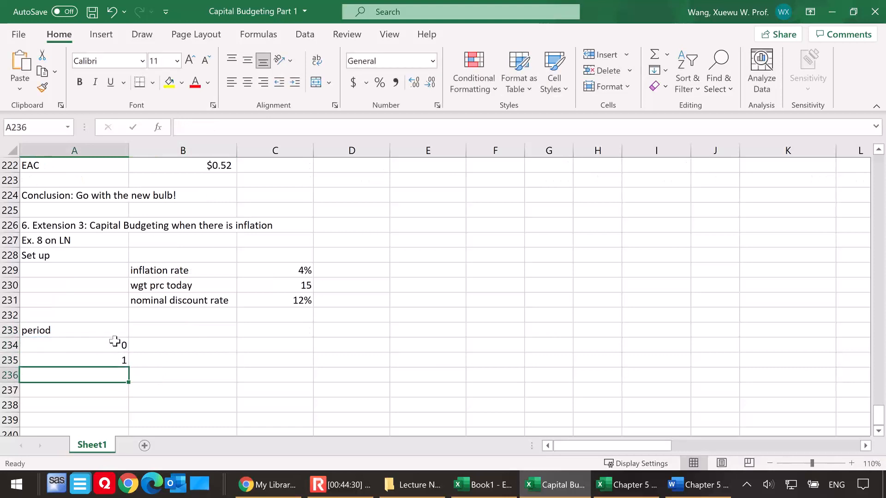
Fill the period formula from A235 down to A240 so that the periods run through 6
{"action": "scroll", "coordinate": [115, 341], "scroll_direction": "down", "scroll_amount": 1}
{"action": "left_click", "coordinate": [109, 317]}
{"action": "left_click_drag", "start_coordinate": [128, 322], "coordinate": [127, 379]}
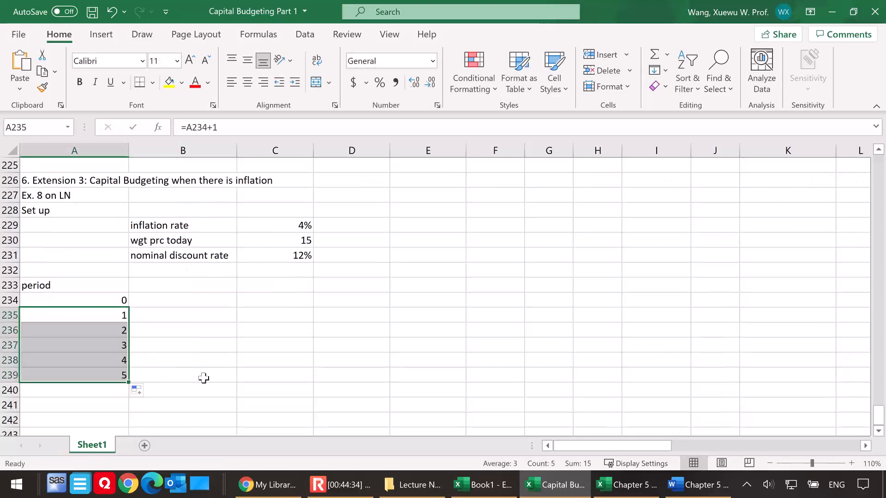
{"action": "left_click", "coordinate": [118, 362]}
{"action": "left_click", "coordinate": [124, 376]}
{"action": "left_click_drag", "start_coordinate": [126, 381], "coordinate": [129, 393]}
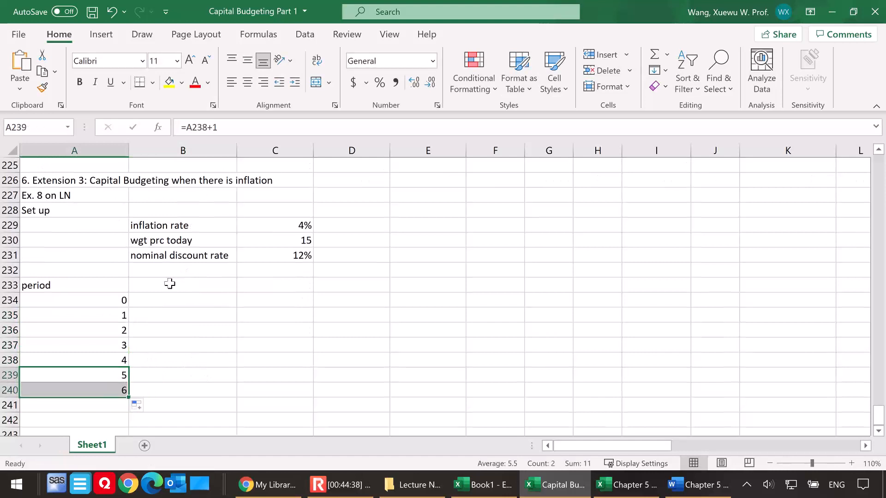
Enter the column heading "Widget Sales" in B233 beside the period heading
{"action": "left_click", "coordinate": [169, 283]}
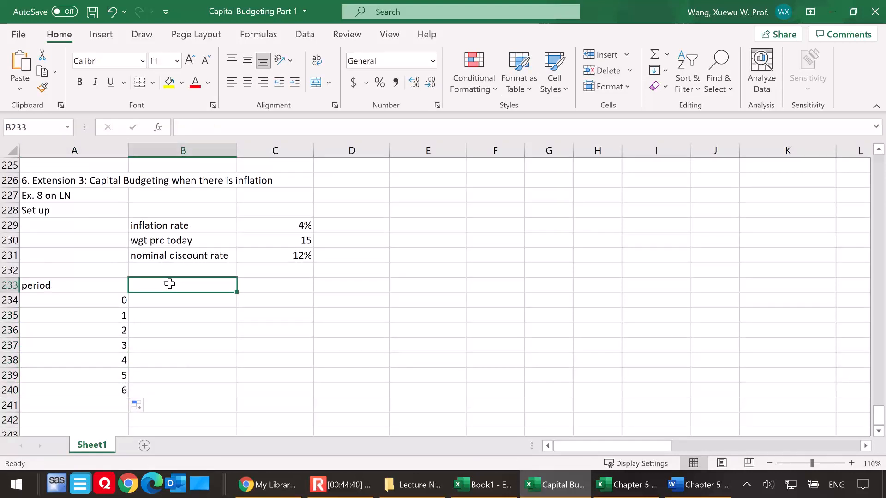
{"action": "type", "text": "S"}
{"action": "key", "text": "BackSpace"}
{"action": "type", "text": "W"}
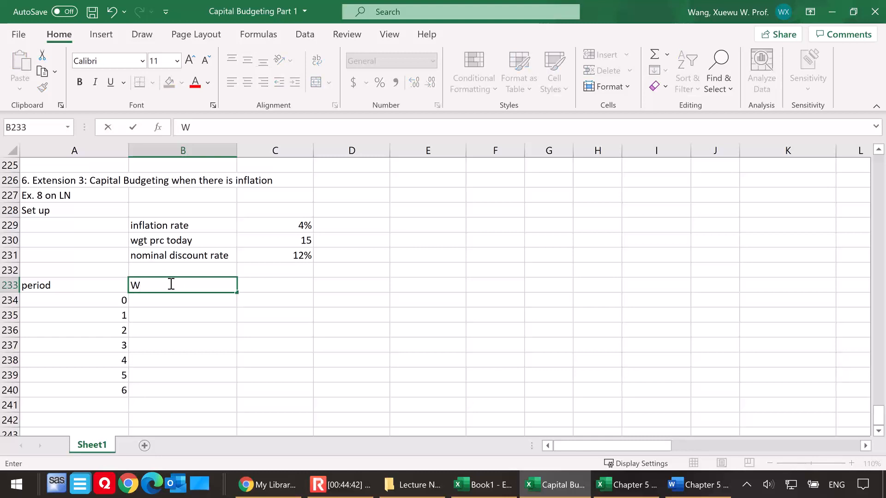
{"action": "type", "text": "idget Sales"}
Enter widget sales of 100, 125, 150, 160, 170 and 200 for periods 1 to 6 in B235:B240
{"action": "left_click", "coordinate": [182, 317]}
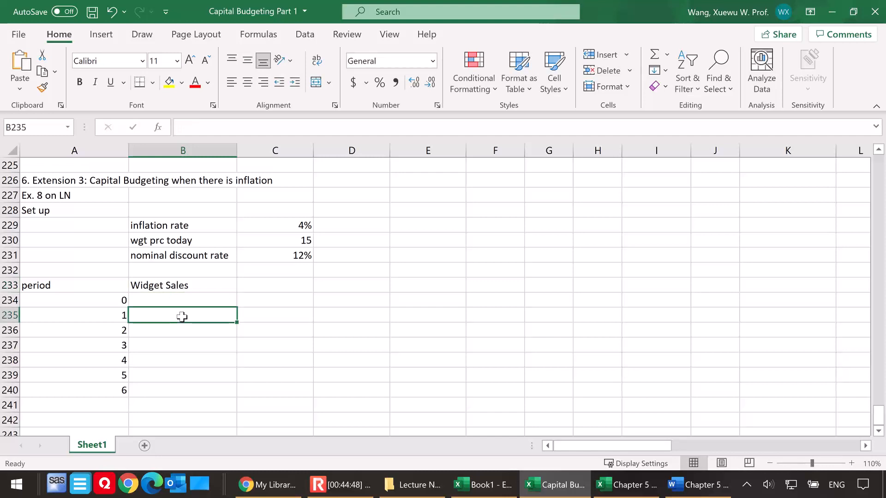
{"action": "type", "text": "100"}
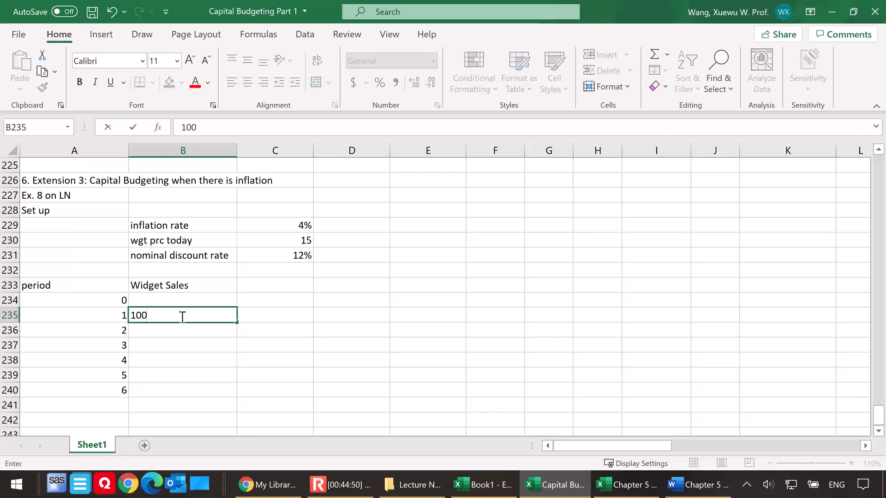
{"action": "left_click", "coordinate": [170, 332]}
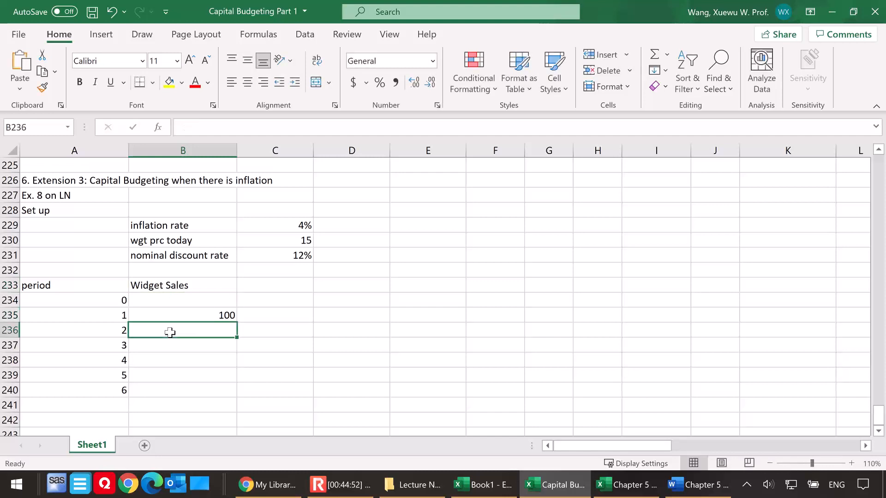
{"action": "type", "text": "125"}
{"action": "key", "text": "Return"}
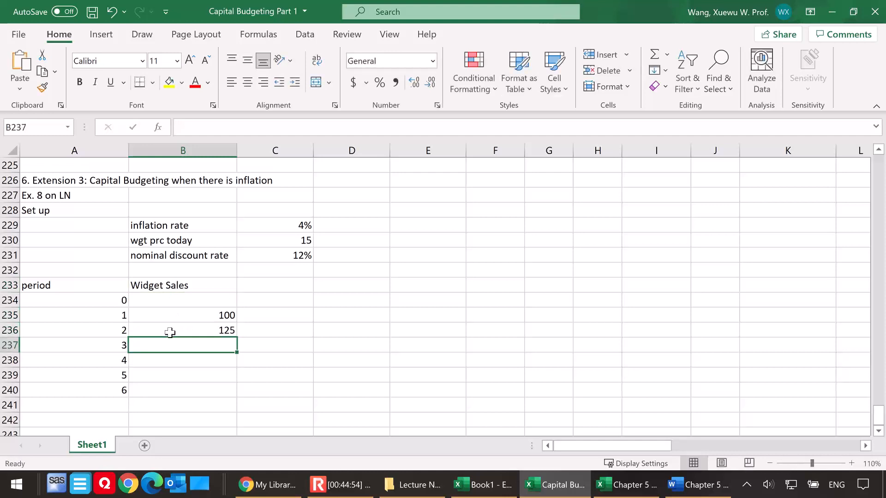
{"action": "type", "text": "150"}
{"action": "key", "text": "Return"}
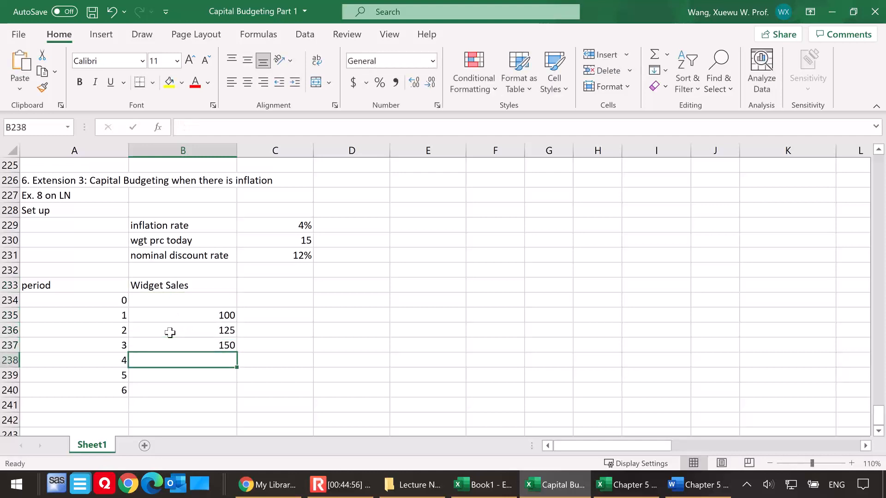
{"action": "type", "text": "160"}
{"action": "key", "text": "Return"}
{"action": "type", "text": "170"}
{"action": "key", "text": "Return"}
{"action": "type", "text": "200"}
{"action": "key", "text": "Return"}
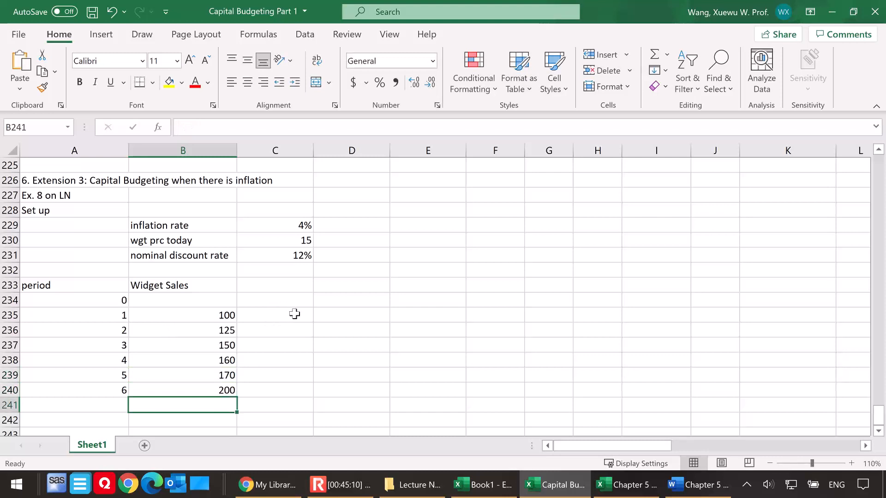
Write "Q: the real NPV? The nominal NPV? The real IRR? The nominal IRR?" in A242 below the sales table
{"action": "scroll", "coordinate": [112, 402], "scroll_direction": "down", "scroll_amount": 1}
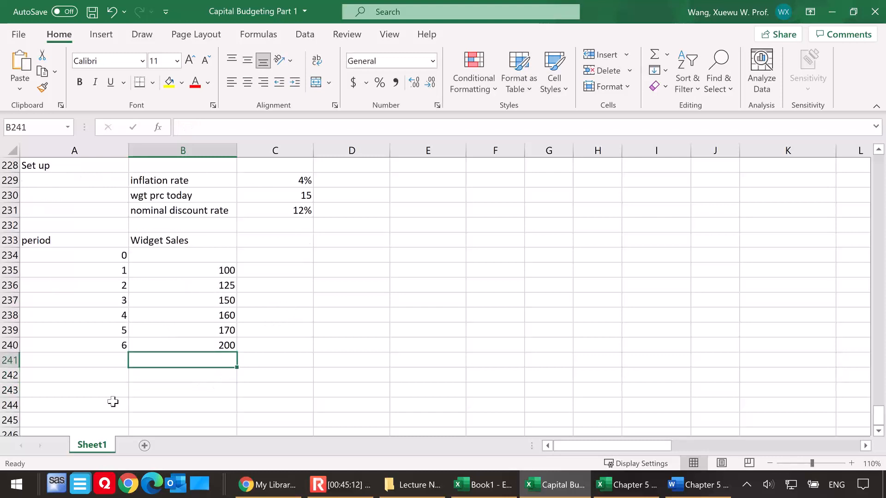
{"action": "left_click", "coordinate": [68, 393]}
{"action": "left_click", "coordinate": [64, 376]}
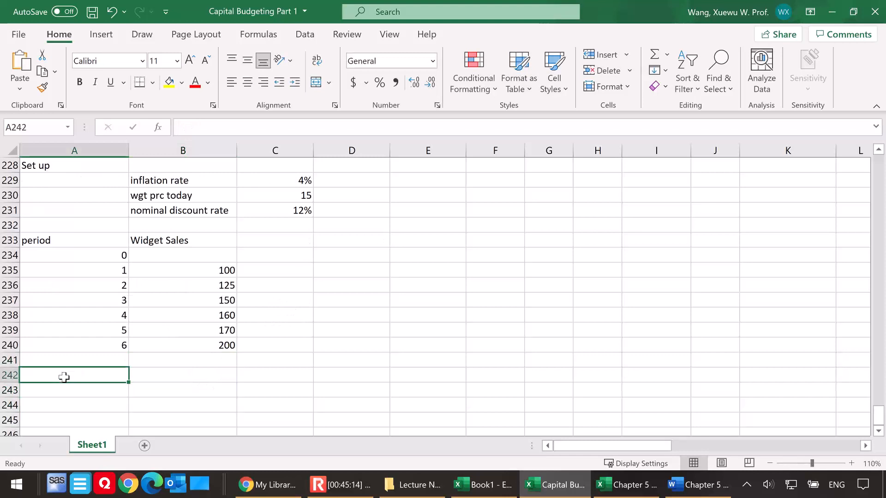
{"action": "type", "text": "Q: the"}
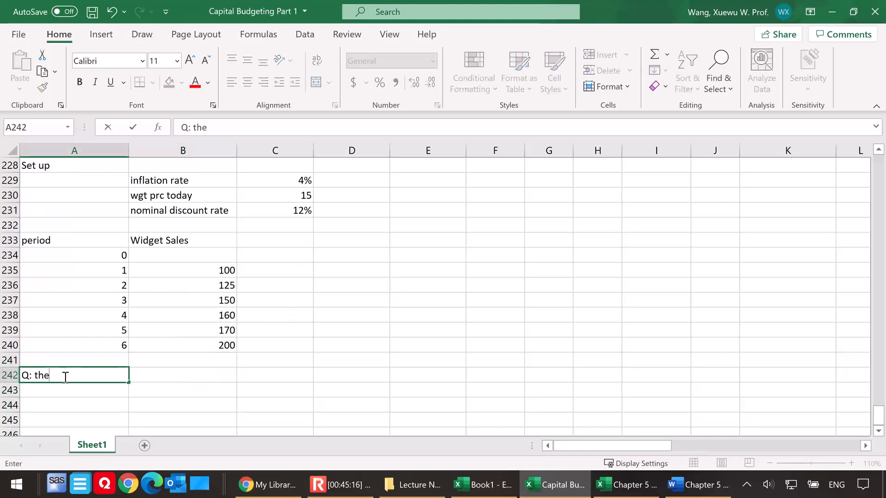
{"action": "type", "text": " real NPV"}
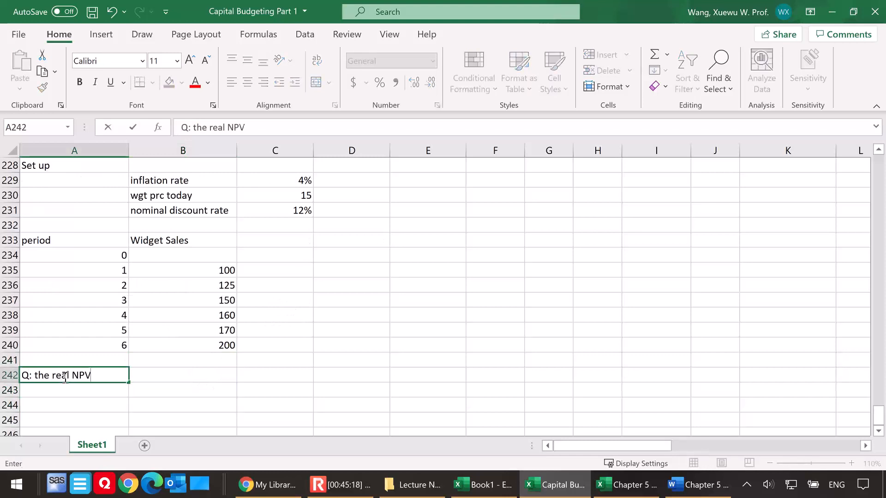
{"action": "type", "text": "?  The nominal NPV"}
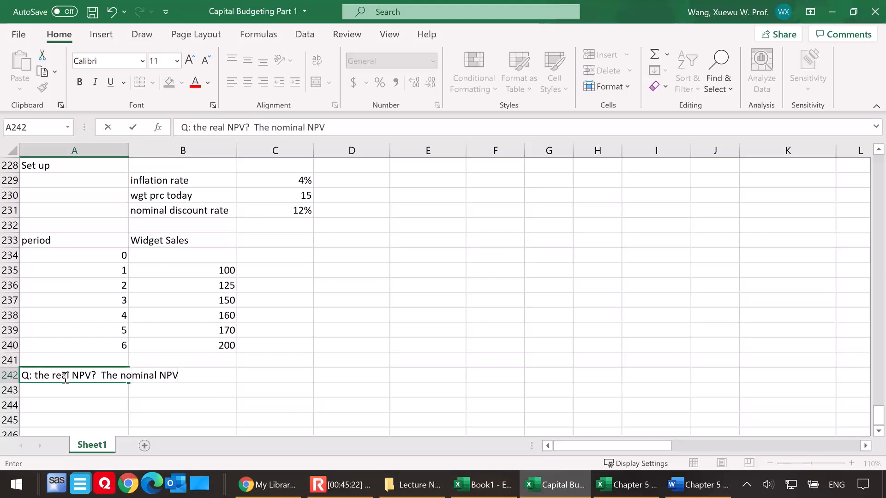
{"action": "type", "text": "? The real IRR? The nominal IRR?"}
Write "Analysis: when there is inflation, we will have two kinds of :" in A243
{"action": "left_click", "coordinate": [36, 393]}
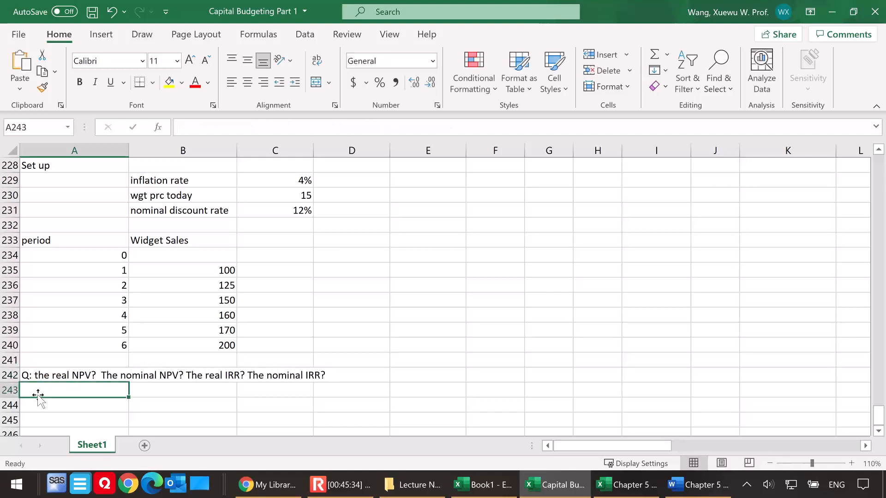
{"action": "type", "text": "Analuysis"}
{"action": "key", "text": "BackSpace"}
{"action": "key", "text": "BackSpace"}
{"action": "key", "text": "BackSpace"}
{"action": "key", "text": "BackSpace"}
{"action": "key", "text": "BackSpace"}
{"action": "key", "text": "BackSpace"}
{"action": "type", "text": "lysis: "}
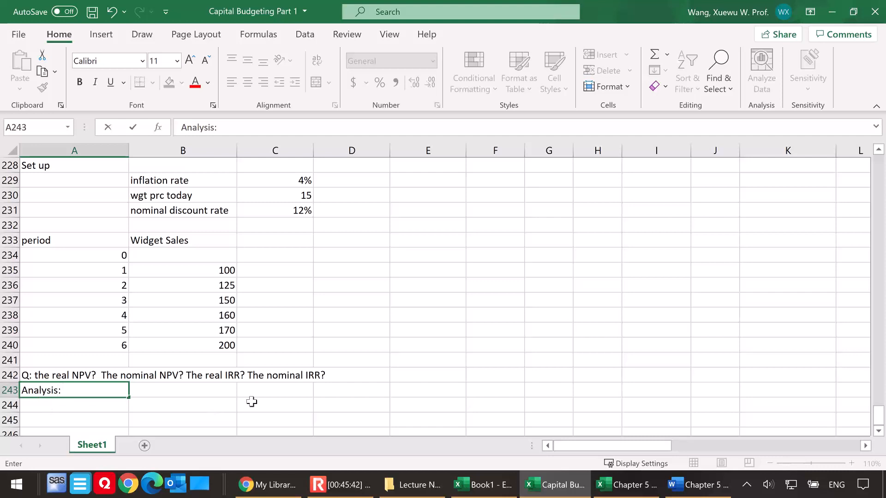
{"action": "type", "text": "when there i"}
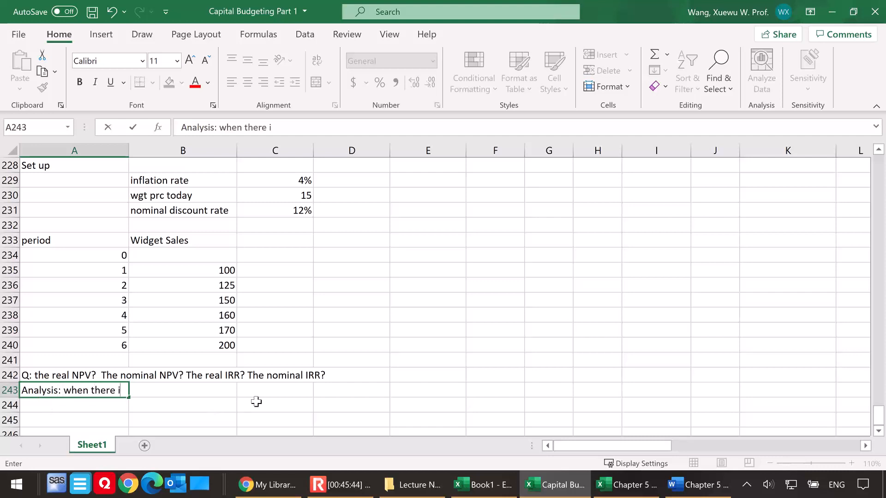
{"action": "type", "text": "s inflation, "}
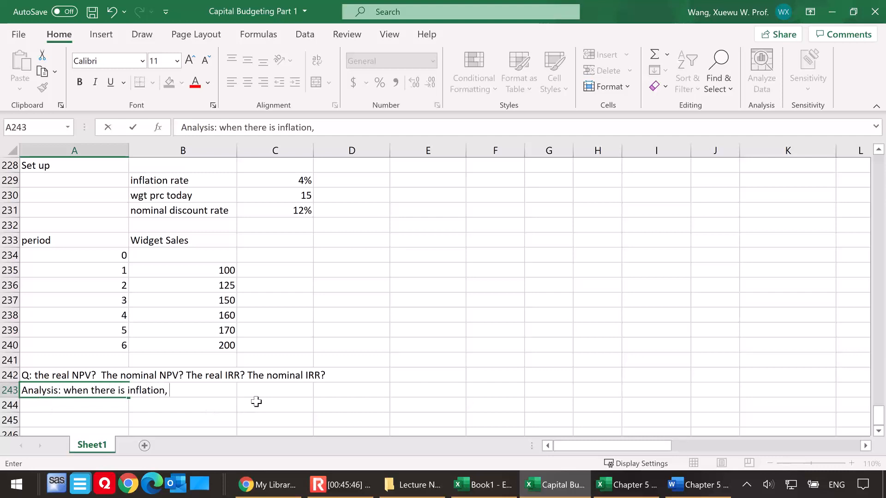
{"action": "type", "text": "we will have two kind"}
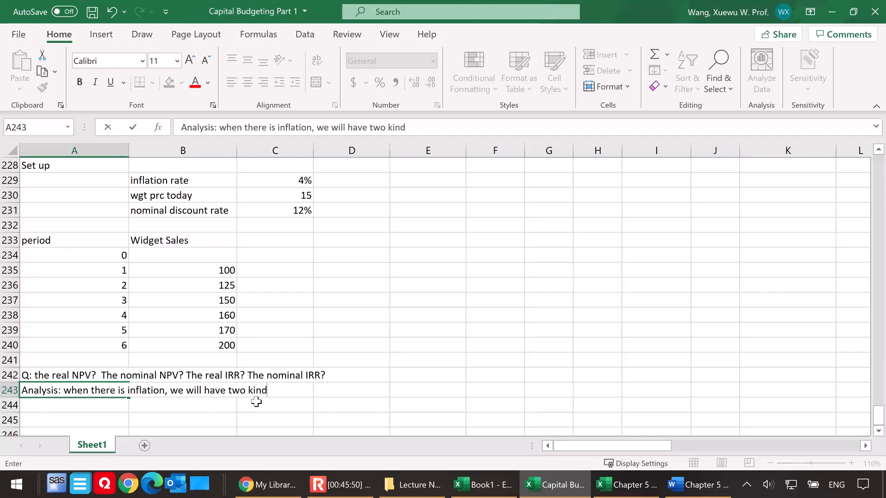
{"action": "type", "text": "s of NPV"}
{"action": "key", "text": "BackSpace"}
{"action": "key", "text": "BackSpace"}
{"action": "key", "text": "BackSpace"}
{"action": "key", "text": "BackSpace"}
{"action": "key", "text": "BackSpace"}
{"action": "key", "text": "BackSpace"}
{"action": "key", "text": "BackSpace"}
{"action": "type", "text": "of :"}
Enter the labels "nominal disount rate" in B244 and "real discount rate" in B245 under the analysis line
{"action": "left_click", "coordinate": [186, 406]}
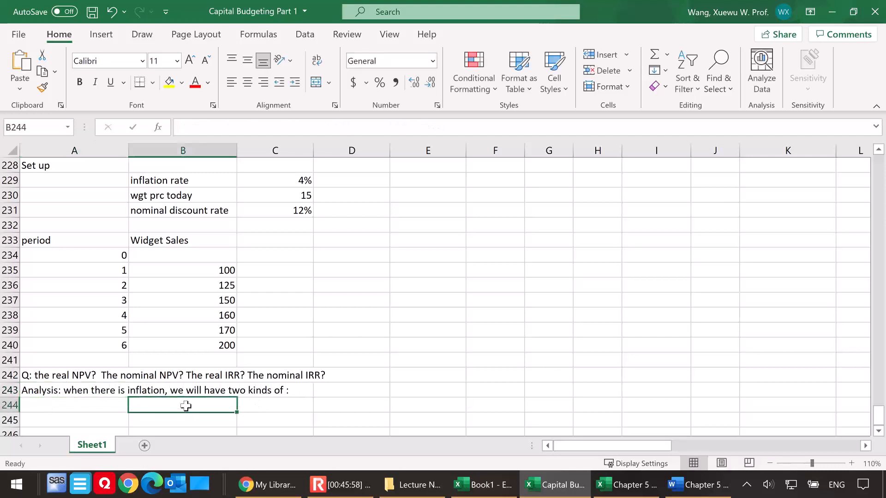
{"action": "type", "text": "discount"}
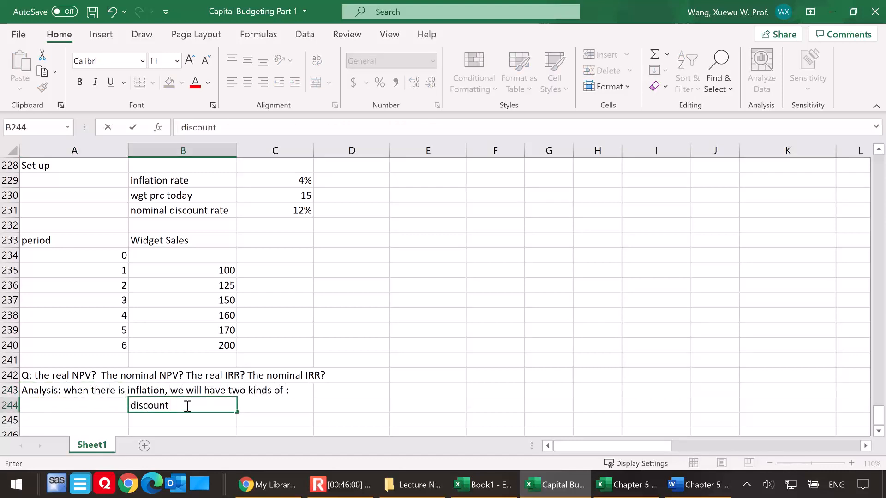
{"action": "key", "text": "BackSpace"}
{"action": "key", "text": "BackSpace"}
{"action": "key", "text": "BackSpace"}
{"action": "key", "text": "BackSpace"}
{"action": "key", "text": "BackSpace"}
{"action": "key", "text": "BackSpace"}
{"action": "key", "text": "BackSpace"}
{"action": "type", "text": "moninal dis"}
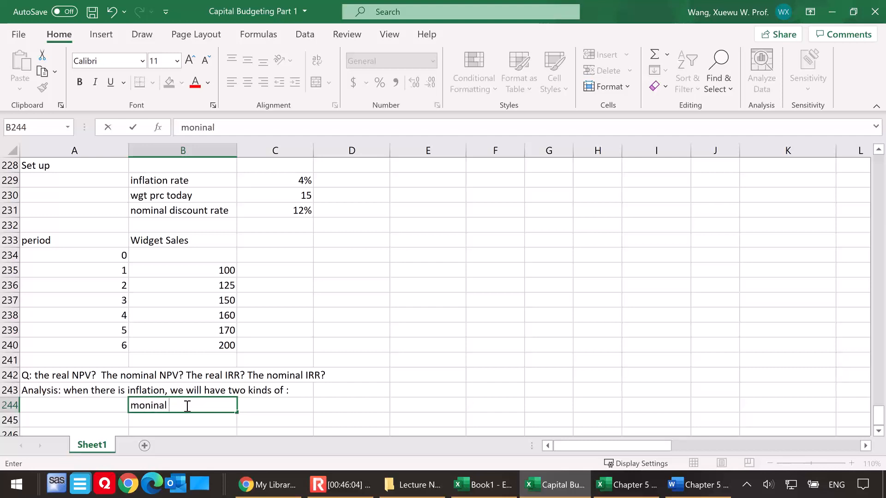
{"action": "key", "text": "BackSpace"}
{"action": "key", "text": "BackSpace"}
{"action": "key", "text": "BackSpace"}
{"action": "key", "text": "BackSpace"}
{"action": "key", "text": "BackSpace"}
{"action": "key", "text": "BackSpace"}
{"action": "key", "text": "BackSpace"}
{"action": "key", "text": "BackSpace"}
{"action": "key", "text": "BackSpace"}
{"action": "key", "text": "BackSpace"}
{"action": "key", "text": "BackSpace"}
{"action": "type", "text": "nominal disount rate"}
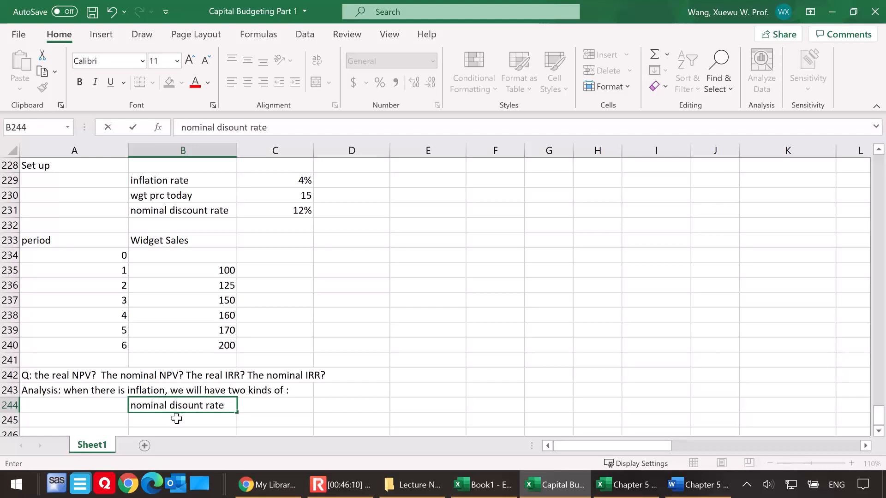
{"action": "key", "text": "Return"}
{"action": "scroll", "coordinate": [313, 370], "scroll_direction": "down", "scroll_amount": 1}
{"action": "type", "text": "real discount rate"}
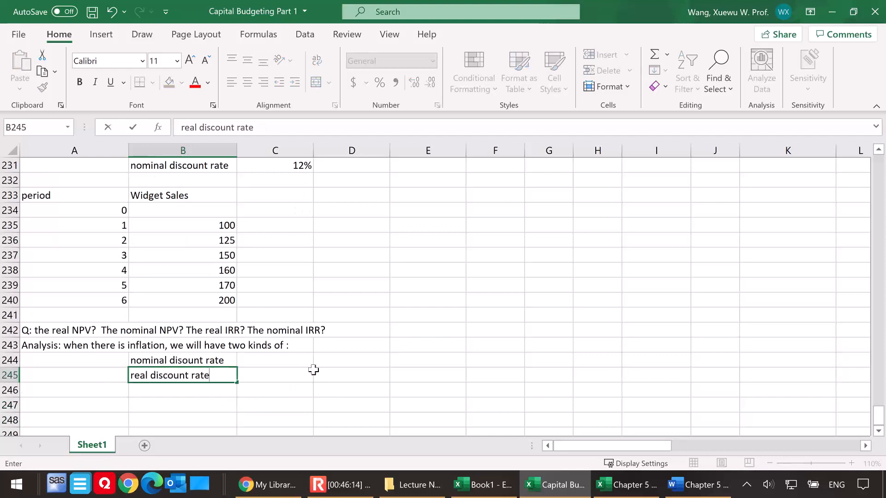
Enter 12% as the nominal discount rate in C244
{"action": "left_click", "coordinate": [290, 361]}
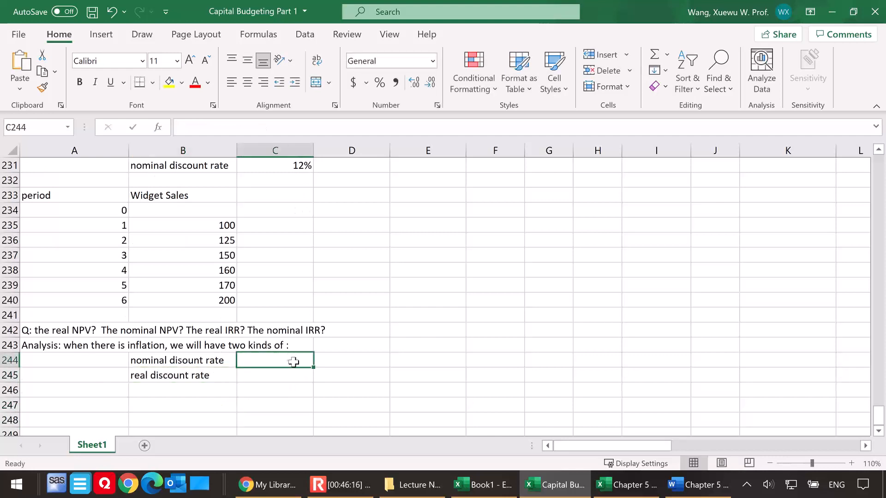
{"action": "scroll", "coordinate": [306, 362], "scroll_direction": "up", "scroll_amount": 1}
{"action": "scroll", "coordinate": [355, 360], "scroll_direction": "down", "scroll_amount": 1}
{"action": "type", "text": "12%"}
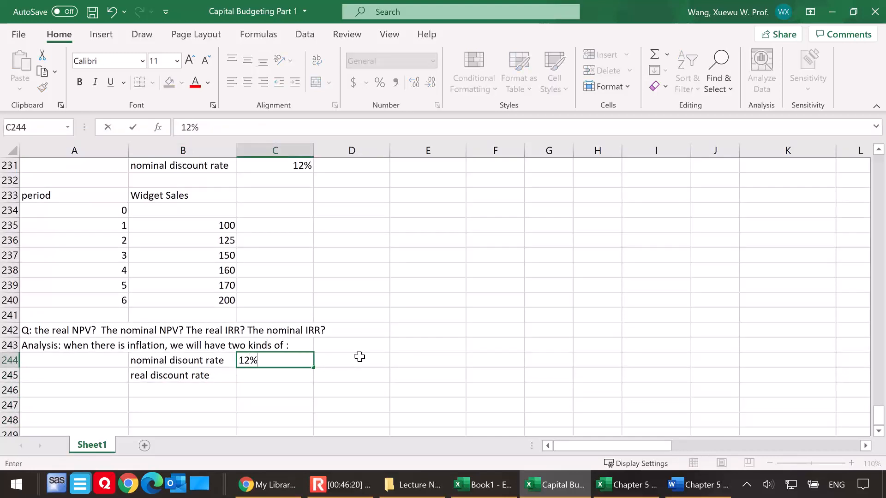
Put a question mark in C245 as a placeholder for the real discount rate
{"action": "left_click", "coordinate": [281, 377]}
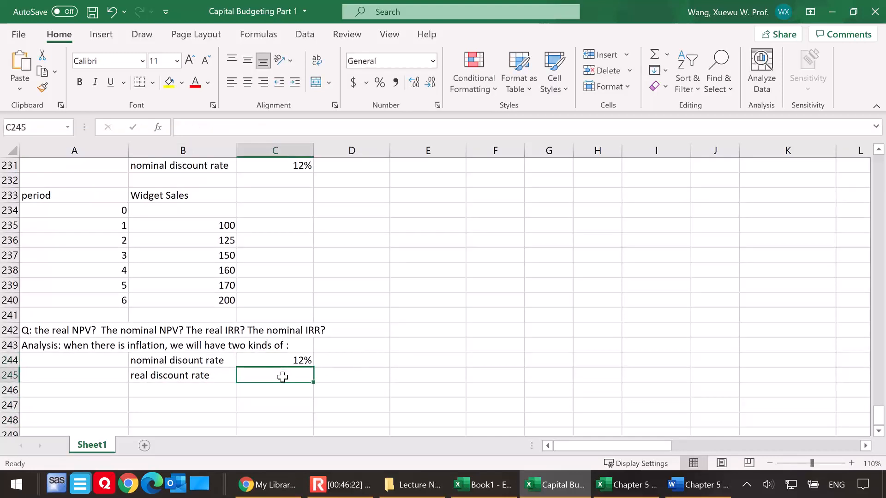
{"action": "scroll", "coordinate": [290, 376], "scroll_direction": "up", "scroll_amount": 1}
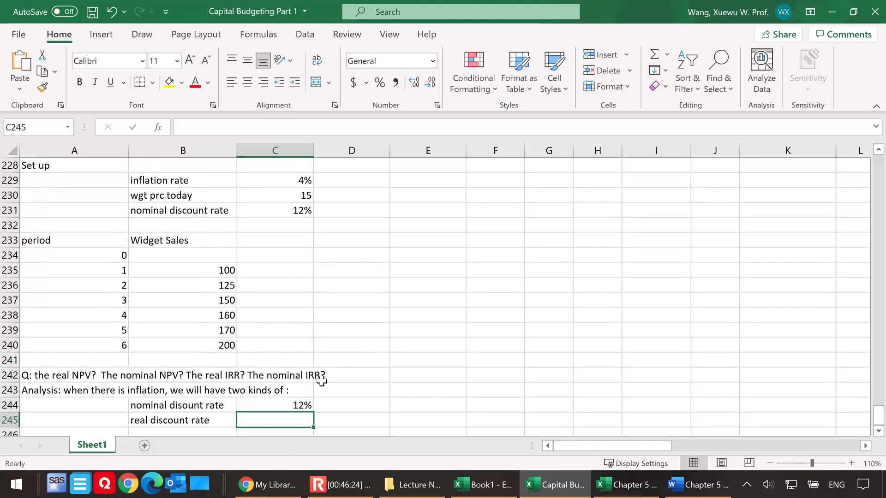
{"action": "type", "text": "?"}
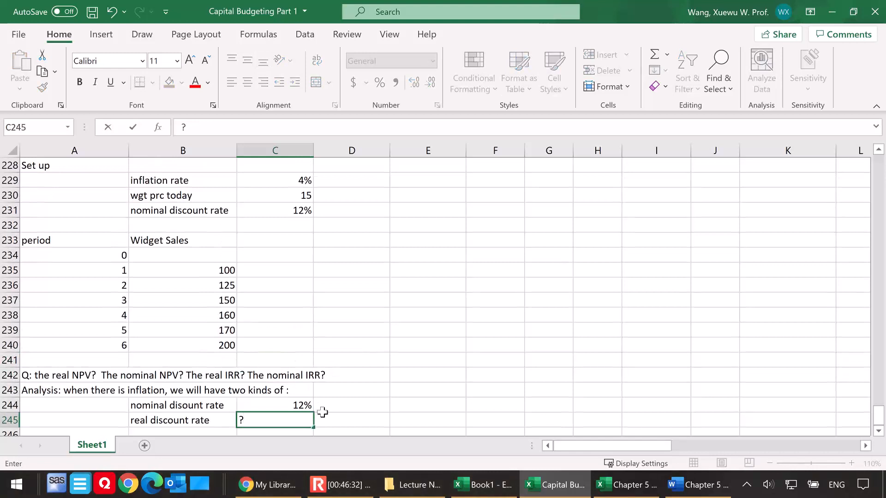
Enter the heading "Fisher Equation" in F228, beside the set-up section
{"action": "left_click", "coordinate": [485, 228]}
{"action": "scroll", "coordinate": [488, 240], "scroll_direction": "up", "scroll_amount": 1}
{"action": "left_click", "coordinate": [484, 212]}
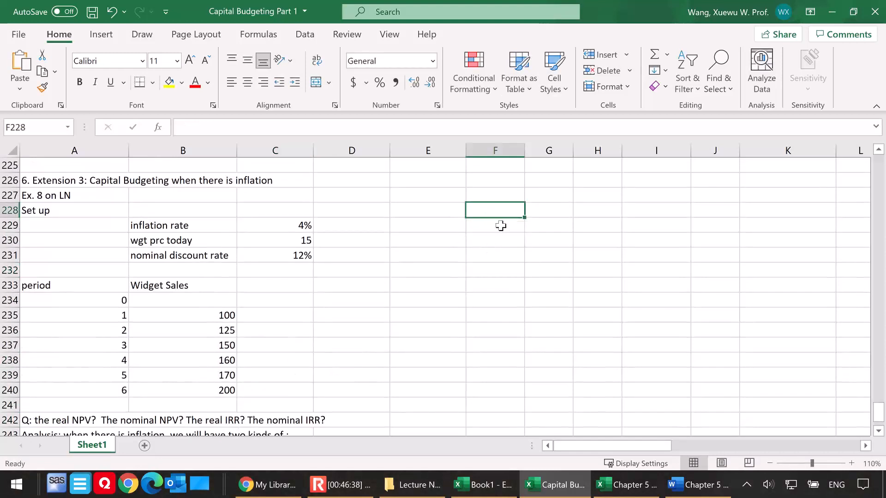
{"action": "type", "text": "Fisher Equation"}
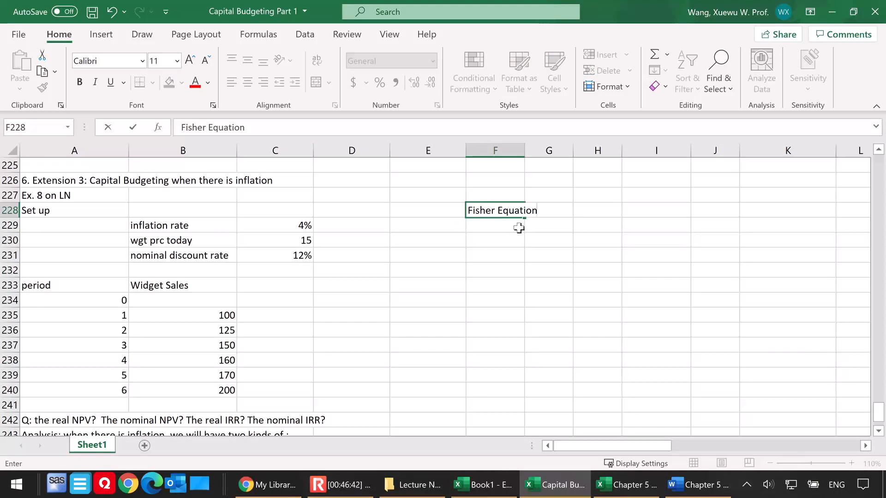
List the Fisher equation symbols in F229:G231: R as nominal rate, r as real rate and h as inflation rate
{"action": "left_click", "coordinate": [547, 226]}
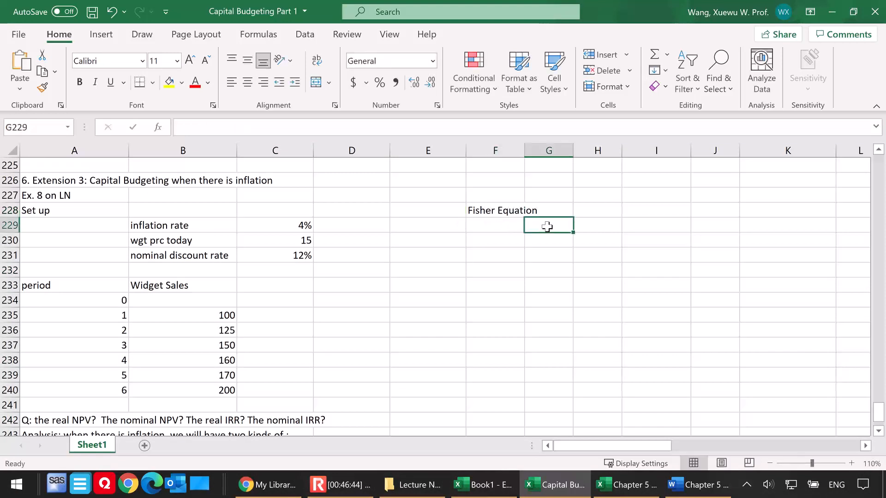
{"action": "left_click", "coordinate": [504, 227]}
{"action": "type", "text": "R"}
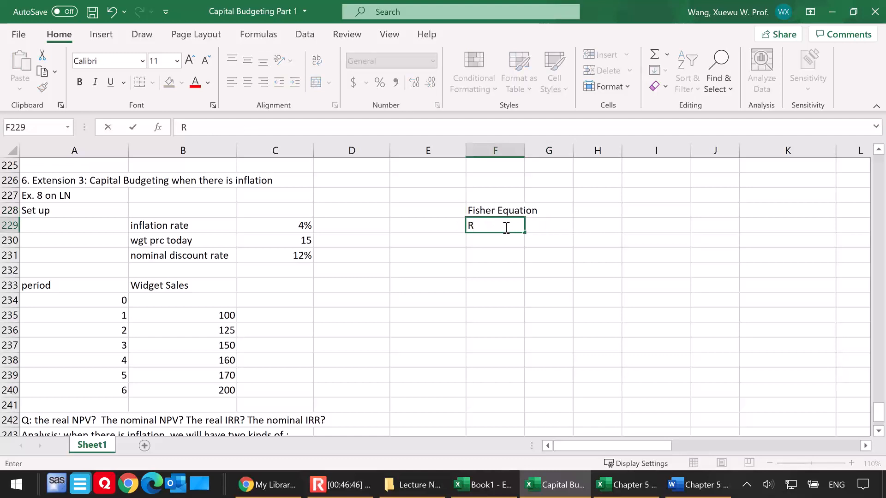
{"action": "left_click", "coordinate": [544, 226]}
{"action": "type", "text": "nominal rat"}
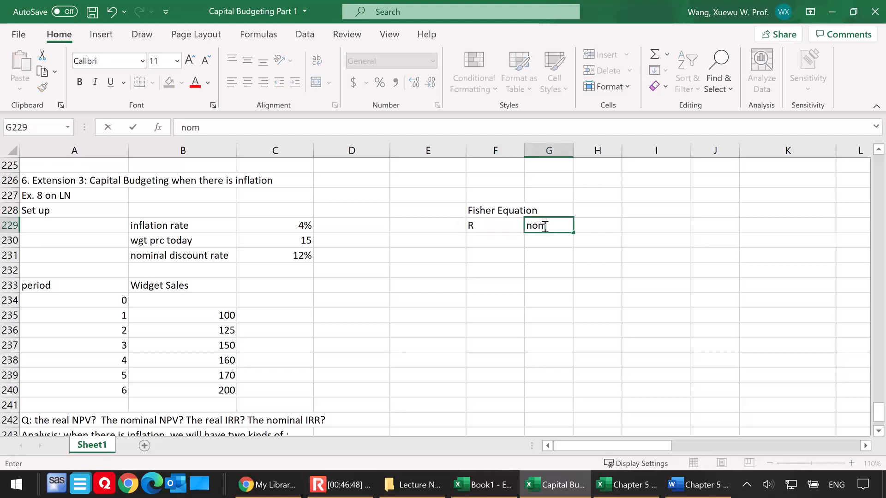
{"action": "left_click", "coordinate": [500, 241]}
{"action": "type", "text": "r"}
{"action": "left_click", "coordinate": [538, 238]}
{"action": "type", "text": "real rate"}
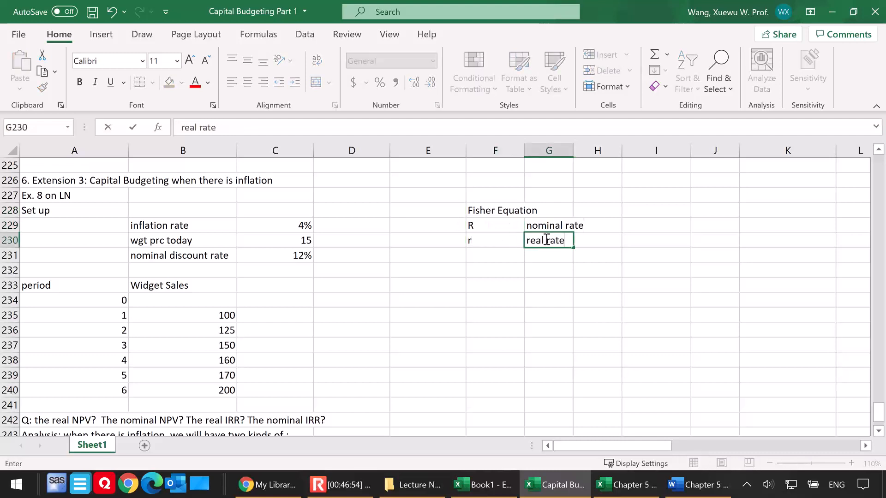
{"action": "left_click", "coordinate": [514, 255]}
{"action": "type", "text": "h"}
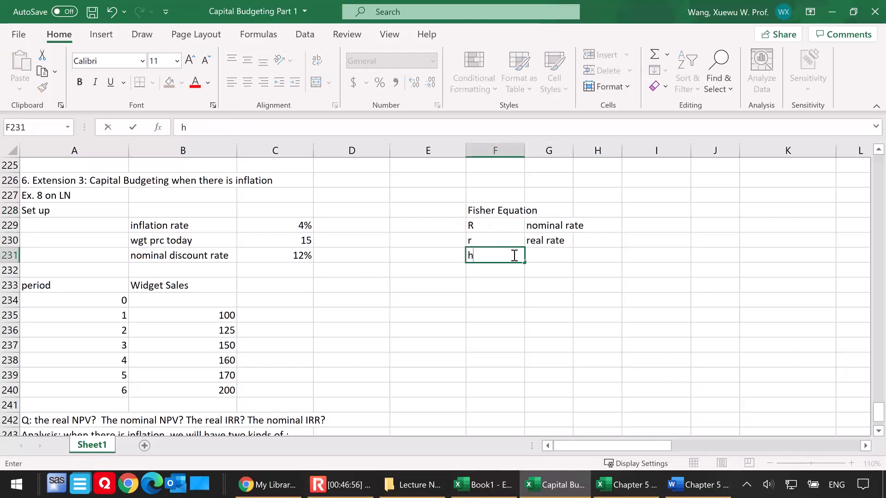
{"action": "left_click", "coordinate": [562, 254]}
{"action": "type", "text": "inflation rate"}
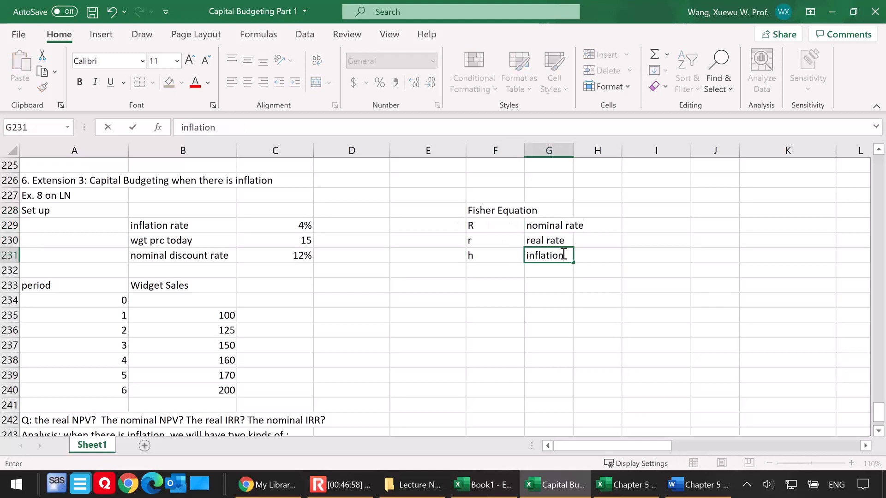
Label F233 "Fisher equation:" and write the equation 1+ R = (1+r)*(1+h) as text in H233
{"action": "left_click", "coordinate": [485, 286]}
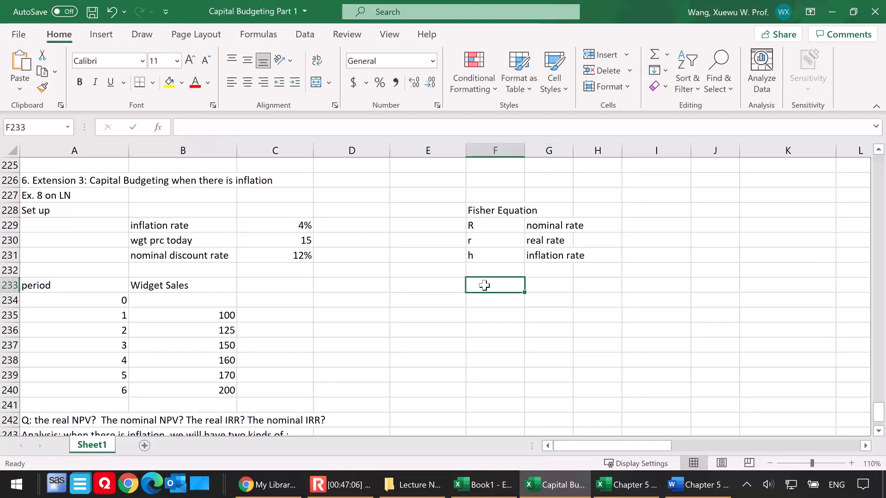
{"action": "type", "text": "Fisher eq"}
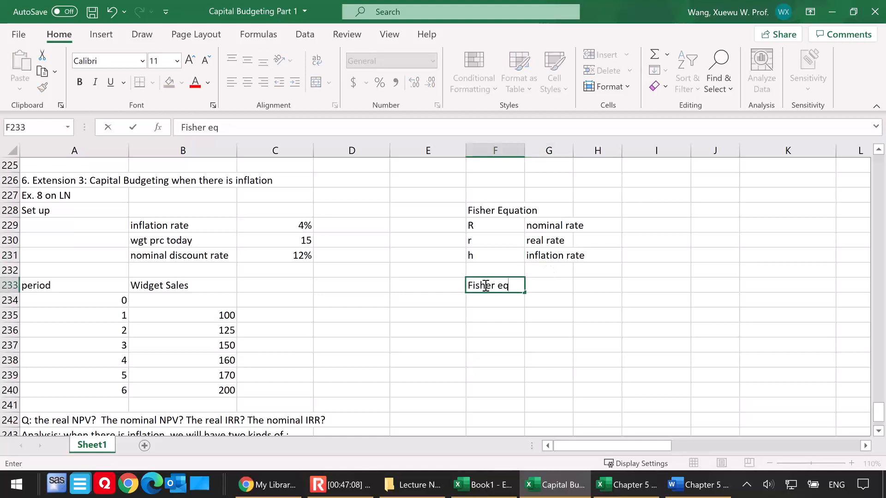
{"action": "type", "text": "uation:"}
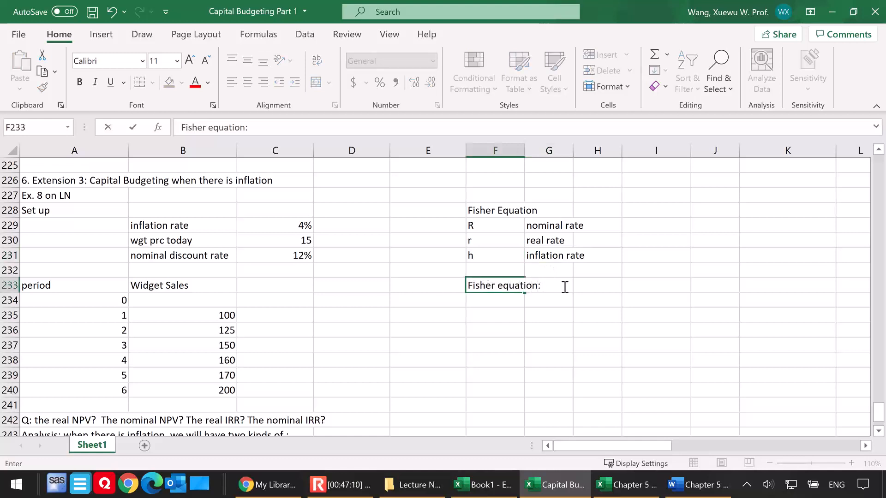
{"action": "left_click", "coordinate": [606, 284]}
{"action": "type", "text": "1+ R"}
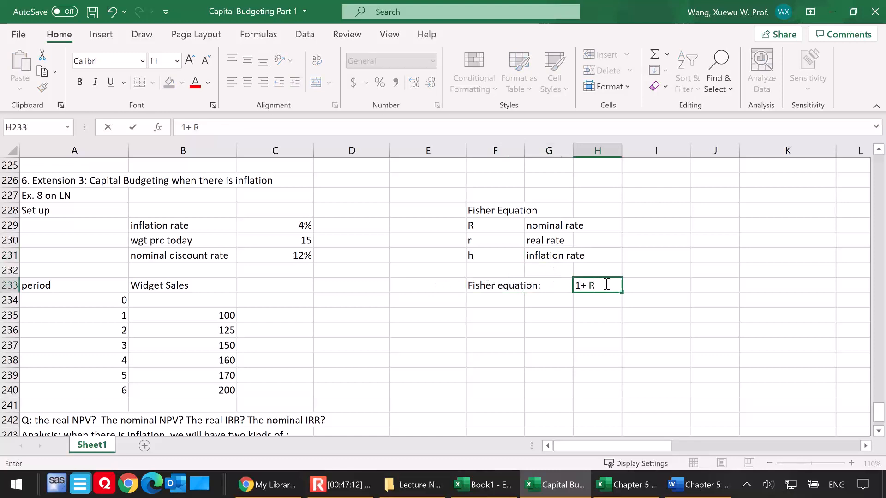
{"action": "type", "text": " = (1+r)*(1=h)"}
{"action": "key", "text": "BackSpace"}
{"action": "key", "text": "BackSpace"}
{"action": "key", "text": "BackSpace"}
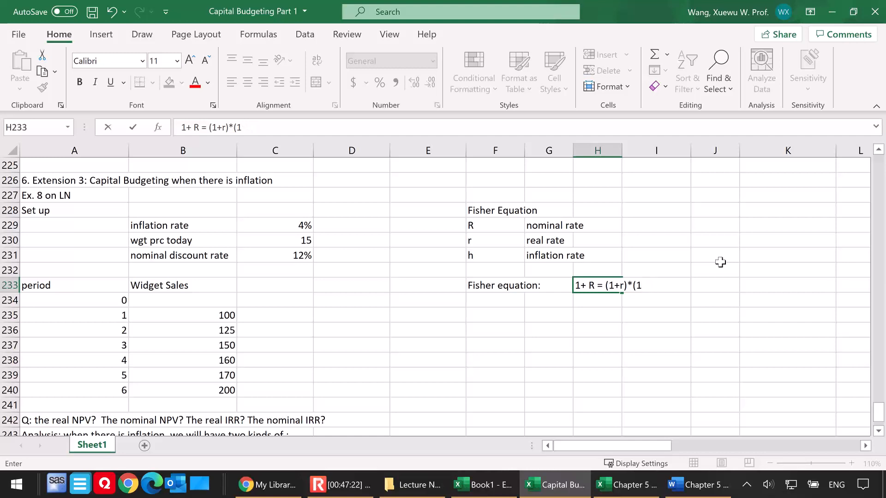
{"action": "type", "text": "+h)"}
{"action": "left_click", "coordinate": [598, 318]}
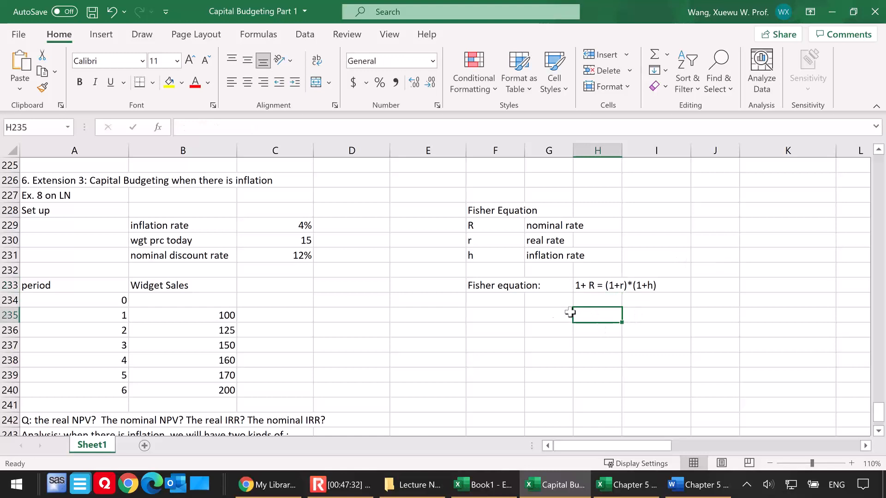
Write the ratio side of the rearranged Fisher equation, 1+R)/(1+h), as text in H234 below the original equation
{"action": "scroll", "coordinate": [543, 314], "scroll_direction": "down", "scroll_amount": 1}
{"action": "left_click", "coordinate": [263, 418]}
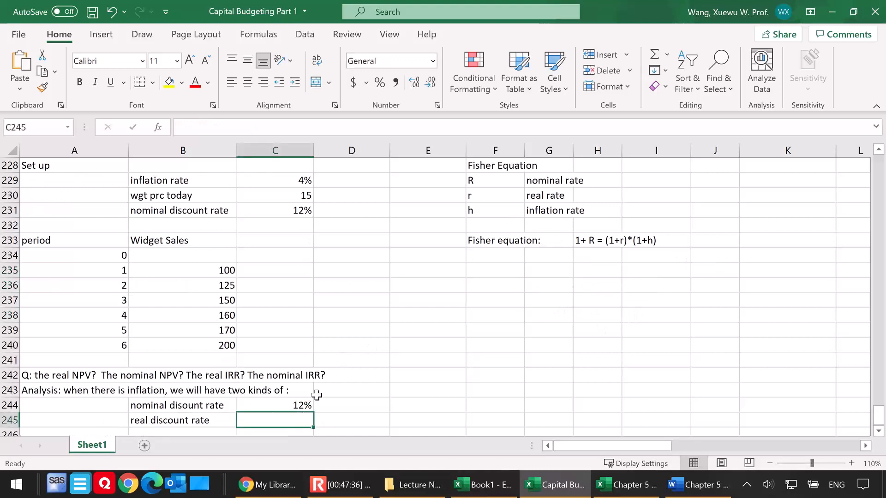
{"action": "left_click", "coordinate": [597, 254]}
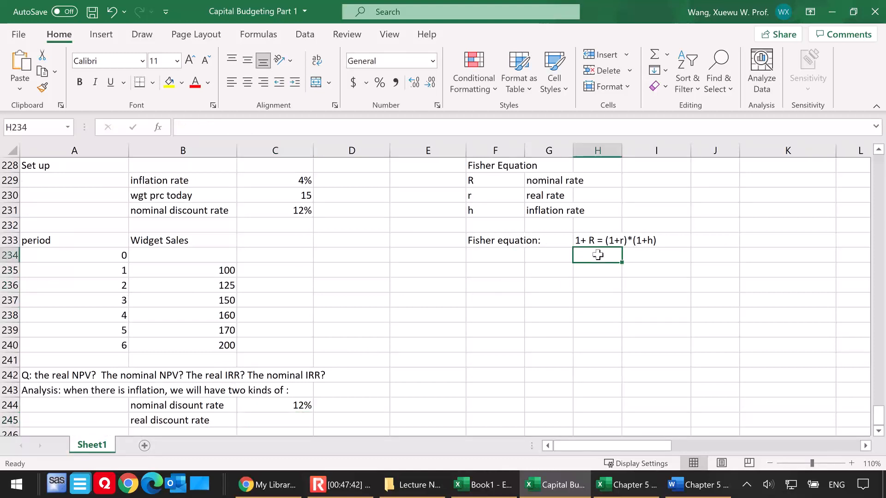
{"action": "type", "text": "1+r)"}
{"action": "key", "text": "BackSpace"}
{"action": "key", "text": "BackSpace"}
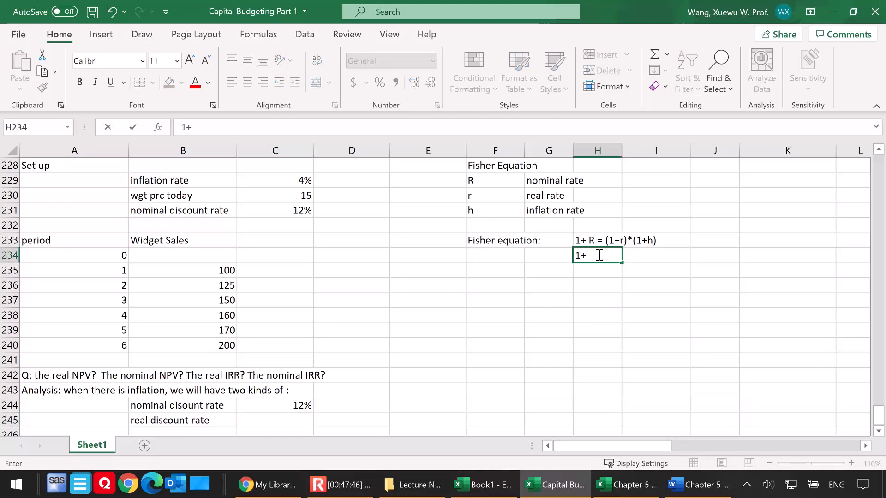
{"action": "type", "text": "r)"}
{"action": "key", "text": "BackSpace"}
{"action": "type", "text": "R)/(1+g"}
{"action": "key", "text": "BackSpace"}
{"action": "type", "text": "h"}
Add the missing opening parenthesis and the right-hand side in H234 so the equation reads (1+R)/(1+h) = 1+ r
{"action": "key", "text": "F2"}
{"action": "key", "text": "Left"}
{"action": "key", "text": "Left"}
{"action": "key", "text": "Left"}
{"action": "key", "text": "Left"}
{"action": "key", "text": "Left"}
{"action": "key", "text": "Left"}
{"action": "key", "text": "Left"}
{"action": "key", "text": "Left"}
{"action": "key", "text": "Left"}
{"action": "key", "text": "Left"}
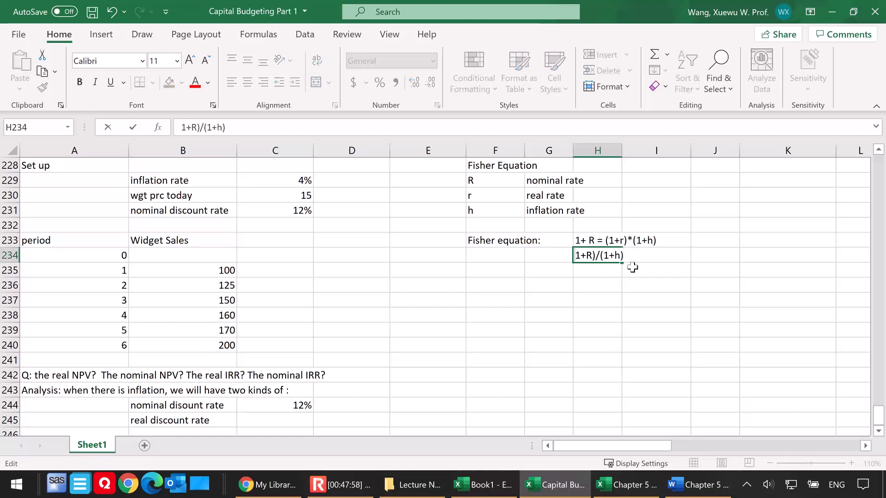
{"action": "type", "text": "("}
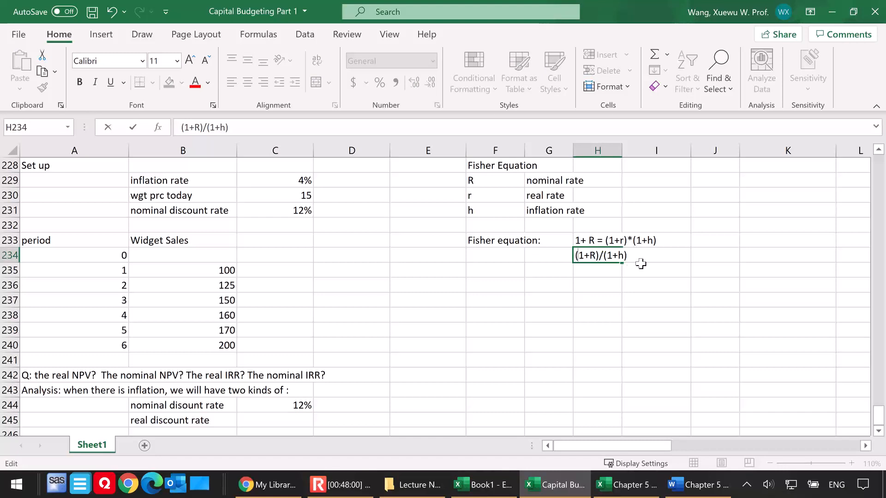
{"action": "key", "text": "End"}
{"action": "type", "text": "= 1+ r"}
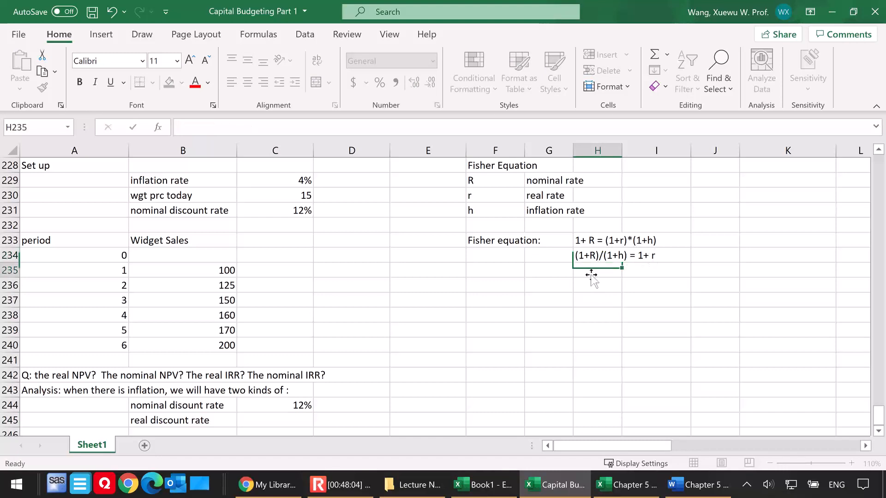
{"action": "left_click", "coordinate": [589, 278]}
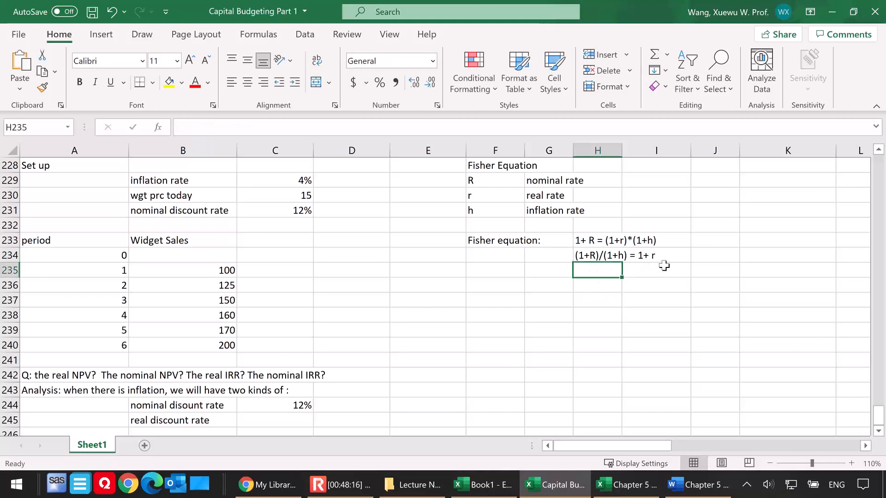
Calculate the real discount rate in C245 with the formula =(1+C244)/(1+C229)-1
{"action": "scroll", "coordinate": [415, 304], "scroll_direction": "down", "scroll_amount": 1}
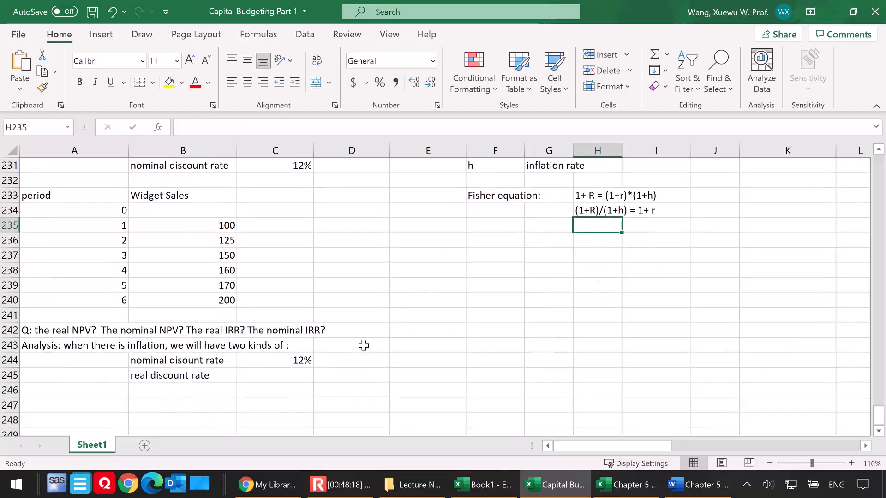
{"action": "left_click", "coordinate": [287, 373]}
{"action": "type", "text": "="}
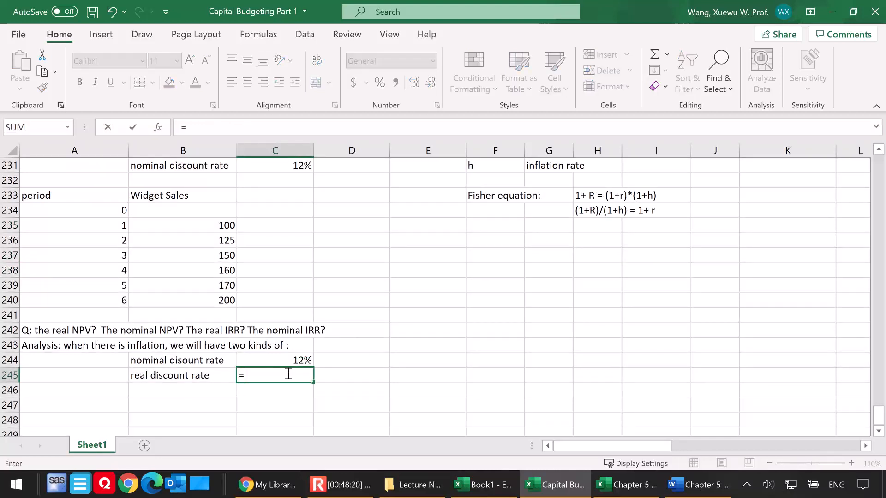
{"action": "type", "text": "(1+"}
{"action": "left_click", "coordinate": [297, 359]}
{"action": "type", "text": ")/(1+"}
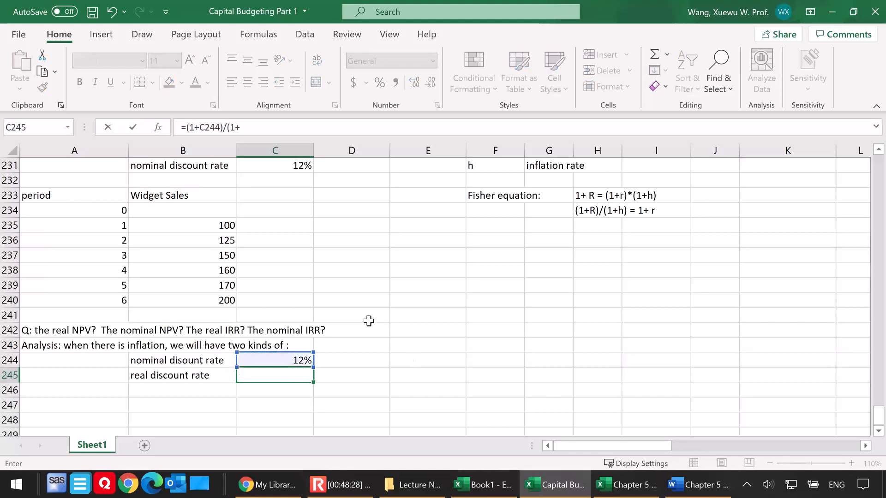
{"action": "scroll", "coordinate": [369, 321], "scroll_direction": "up", "scroll_amount": 1}
{"action": "left_click", "coordinate": [283, 179]}
{"action": "type", "text": ")"}
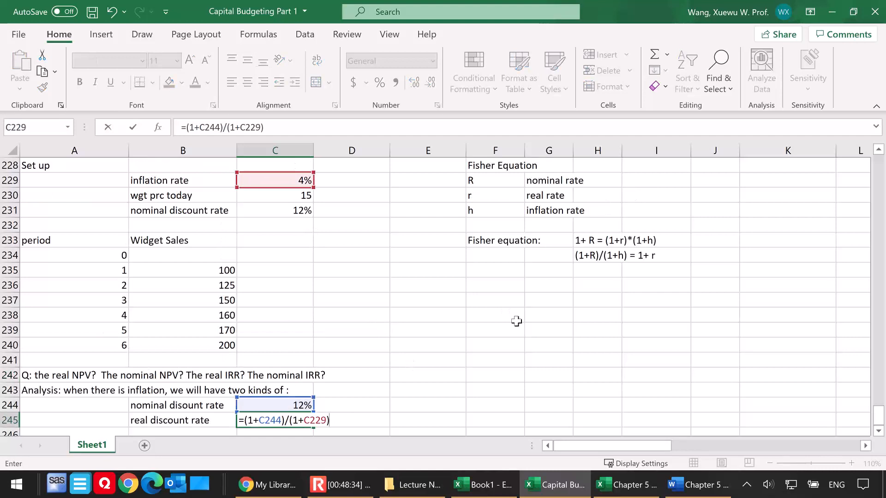
{"action": "type", "text": "-1"}
{"action": "key", "text": "Return"}
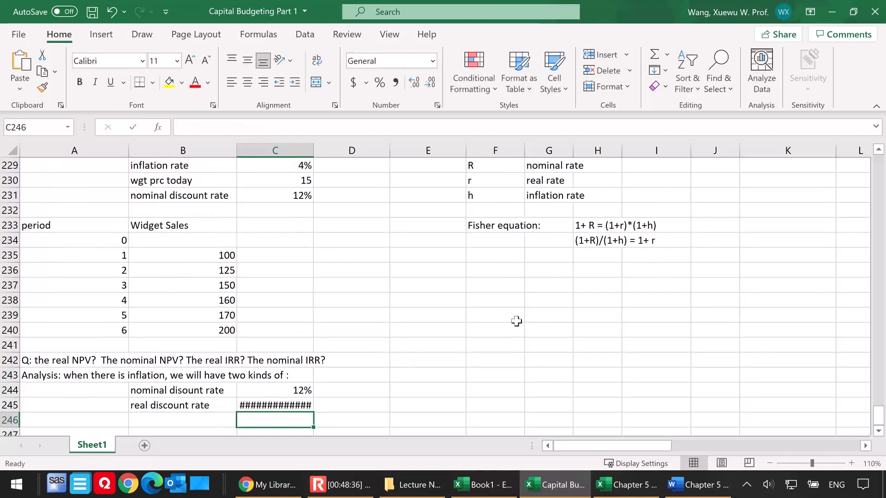
Format the real discount rate in C245 as a percentage with two decimal places
{"action": "left_click", "coordinate": [257, 406]}
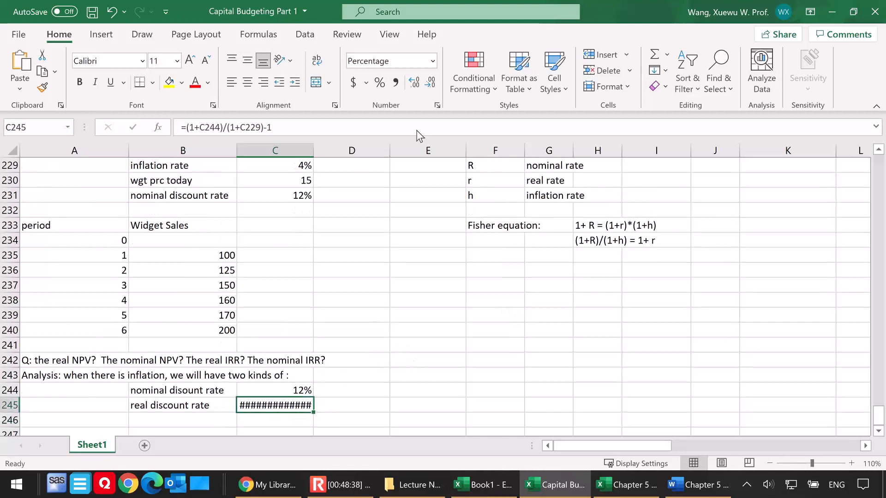
{"action": "left_click", "coordinate": [381, 84]}
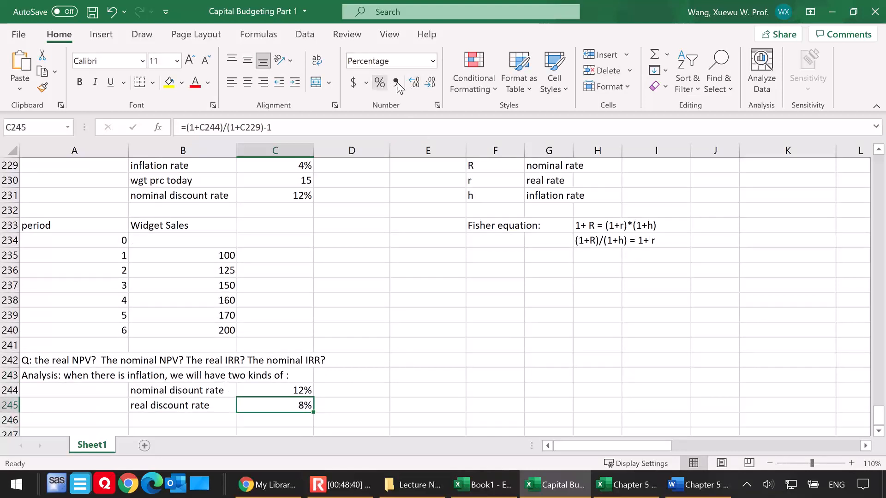
{"action": "left_click", "coordinate": [414, 84]}
{"action": "left_click", "coordinate": [415, 84]}
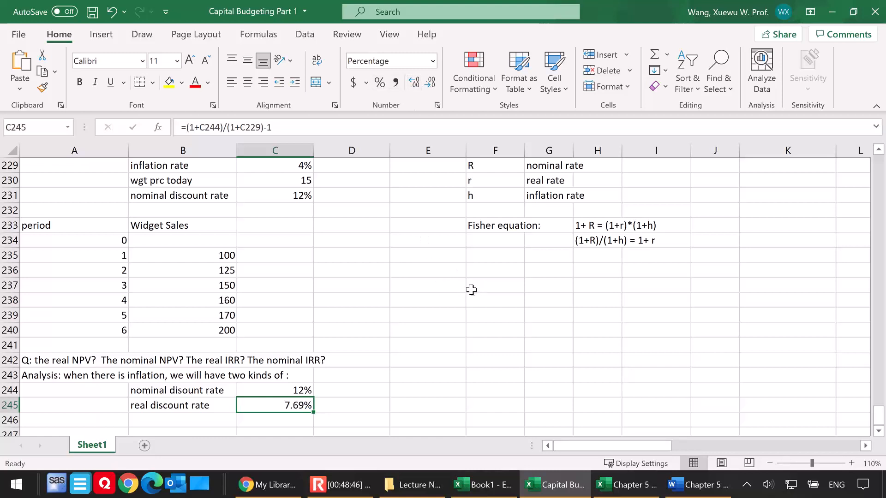
Enter the note "Nominal NPV using the nominal rate" in E244, on the nominal discount rate row
{"action": "scroll", "coordinate": [318, 345], "scroll_direction": "down", "scroll_amount": 1}
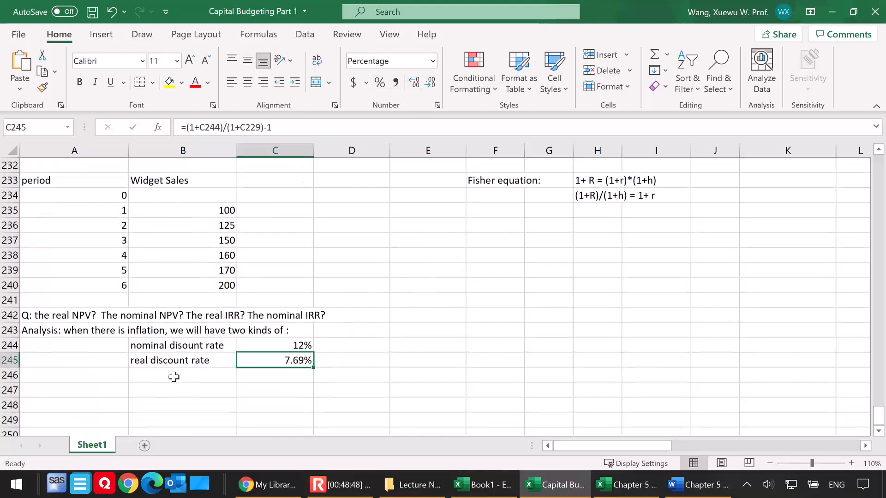
{"action": "left_click", "coordinate": [424, 346]}
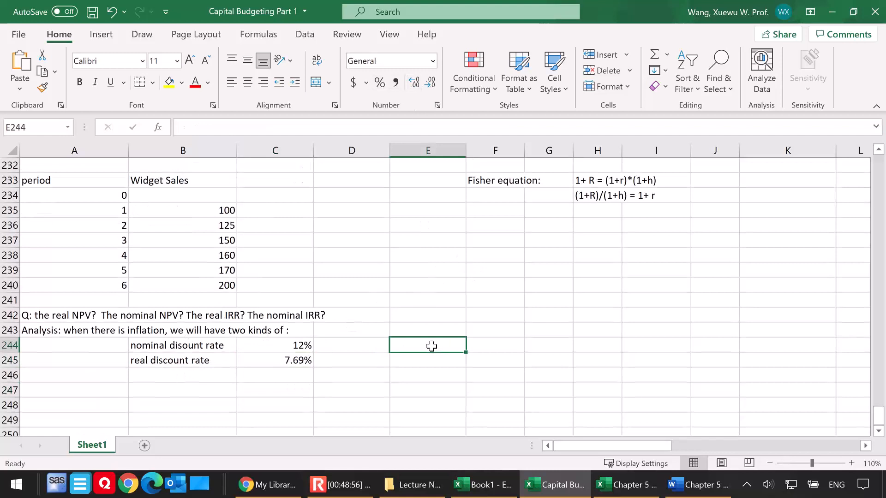
{"action": "type", "text": "Nor"}
{"action": "key", "text": "BackSpace"}
{"action": "type", "text": "mina"}
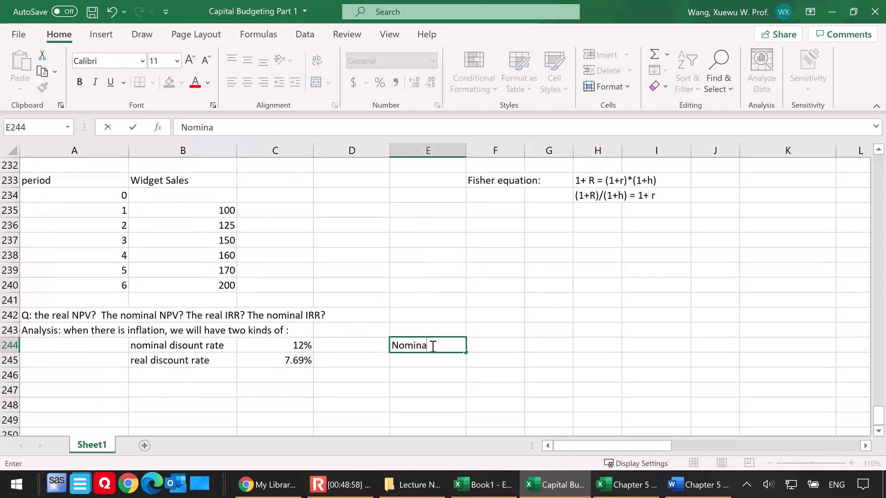
{"action": "type", "text": "l NPV using the nor"}
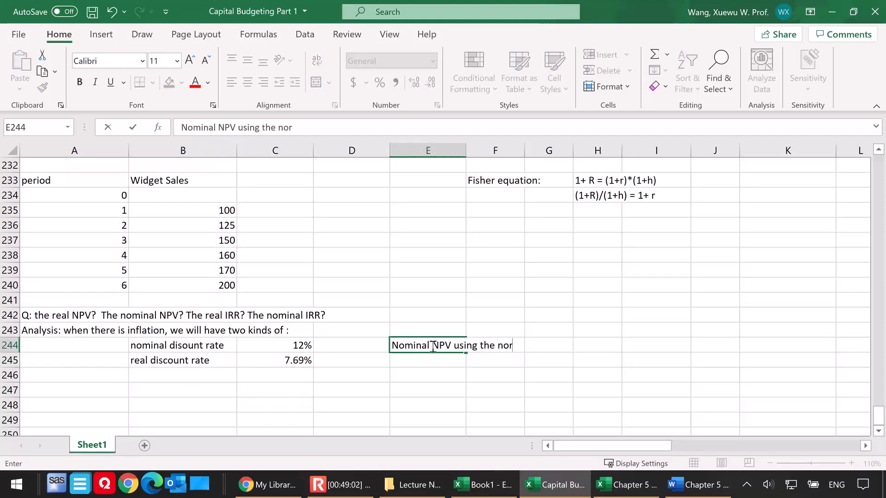
{"action": "key", "text": "BackSpace"}
{"action": "type", "text": "minal rate"}
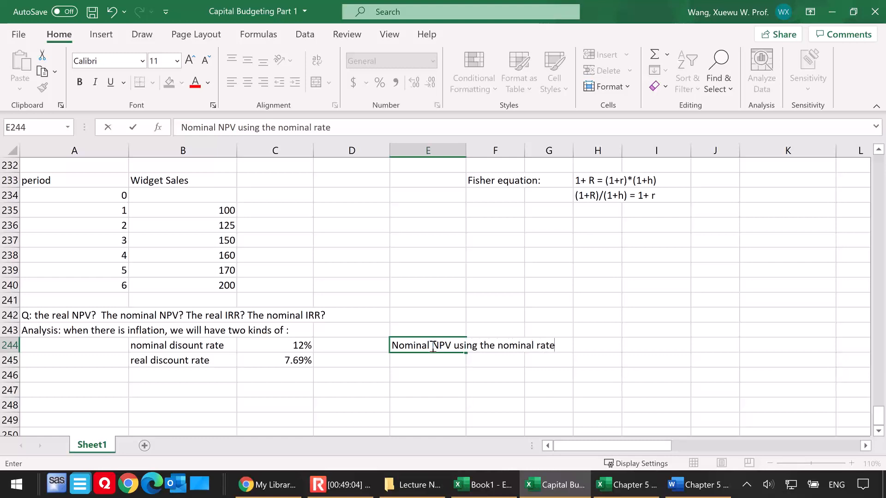
Enter the note "real NPV using the real rate" in E245, on the real discount rate row
{"action": "left_click", "coordinate": [435, 361]}
{"action": "type", "text": "real "}
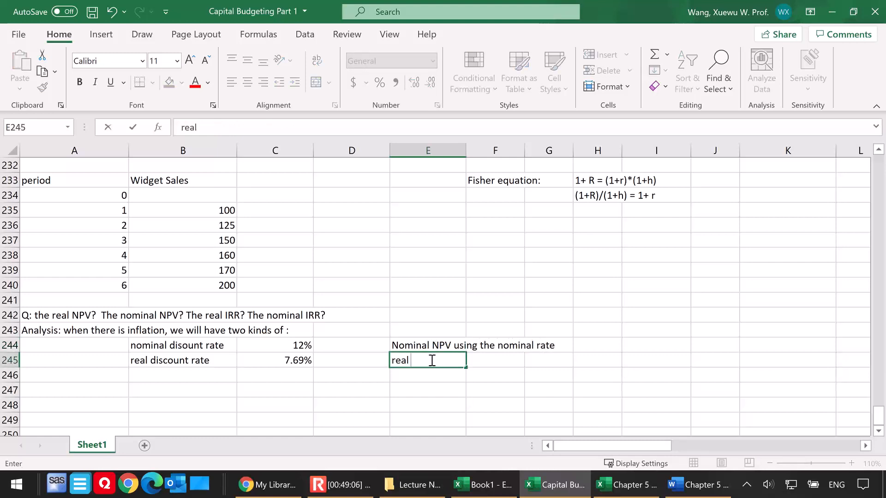
{"action": "type", "text": "NPV using the real rate"}
{"action": "left_click", "coordinate": [405, 383]}
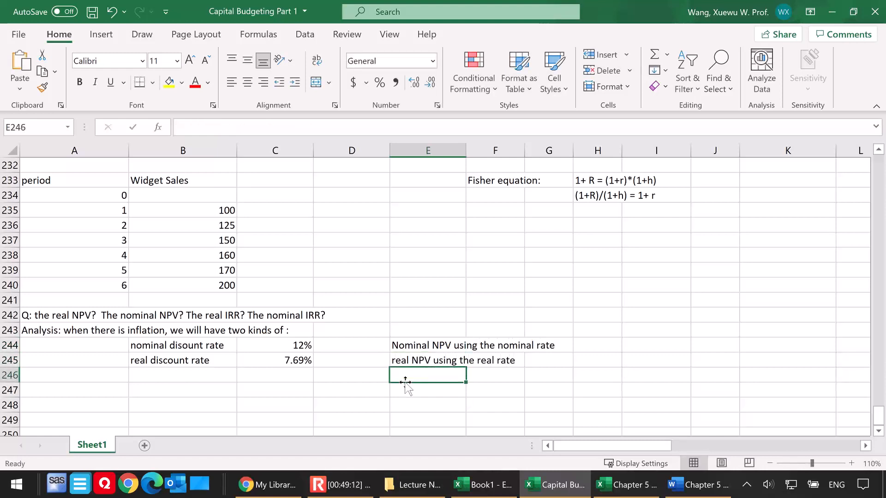
Enter the note "nominal IRR based on the nominal CFs" in I244
{"action": "left_click", "coordinate": [654, 345]}
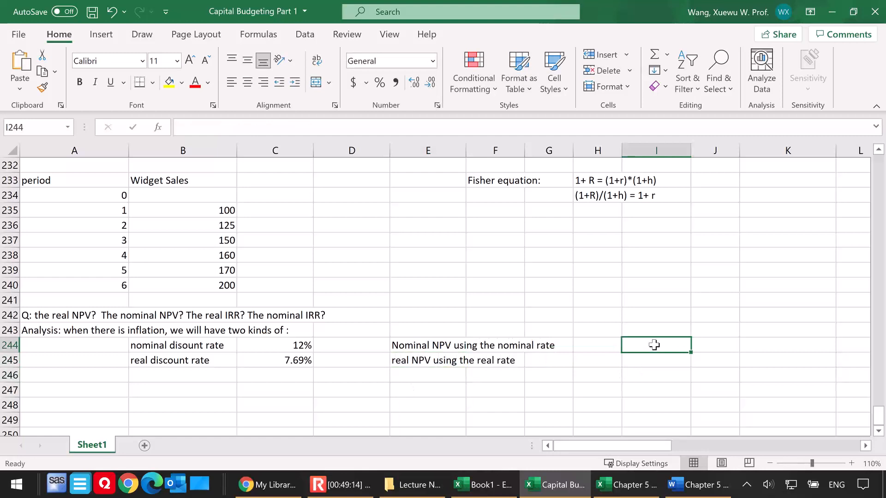
{"action": "type", "text": "nominal IRR"}
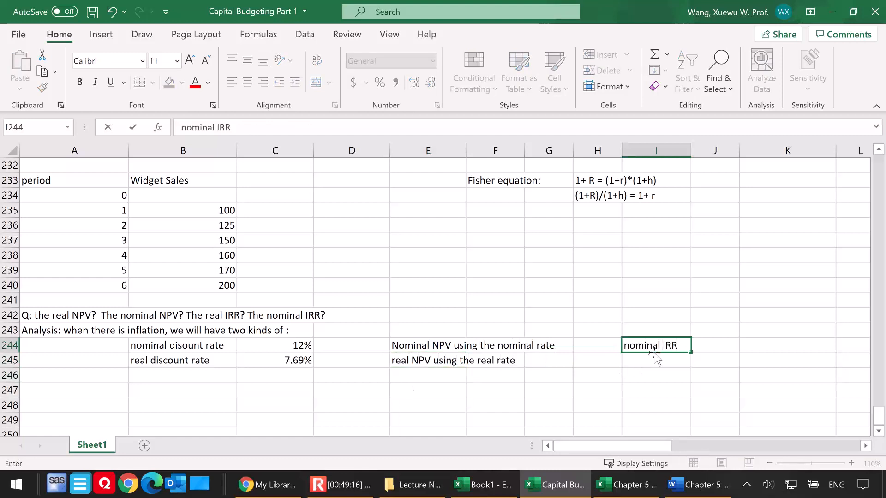
{"action": "type", "text": " based on the nominal CFs"}
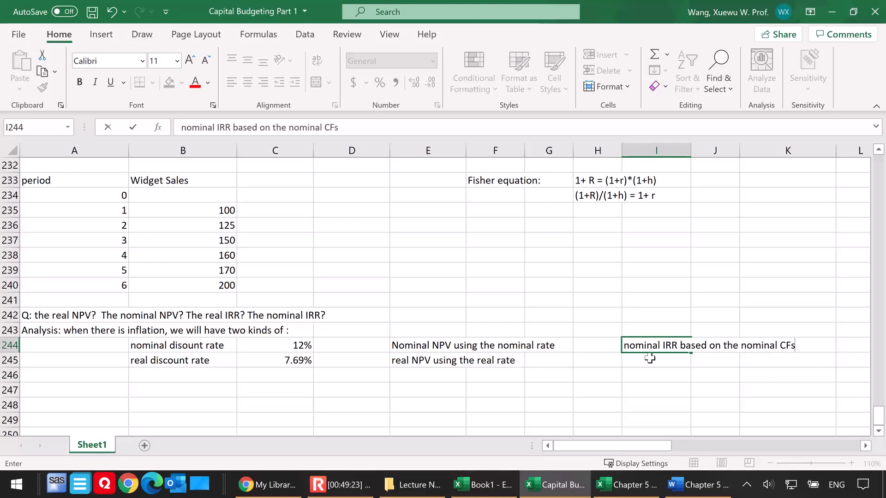
{"action": "key", "text": "Return"}
Enter the note "real IRR based on the real CFs" in I245
{"action": "type", "text": "real "}
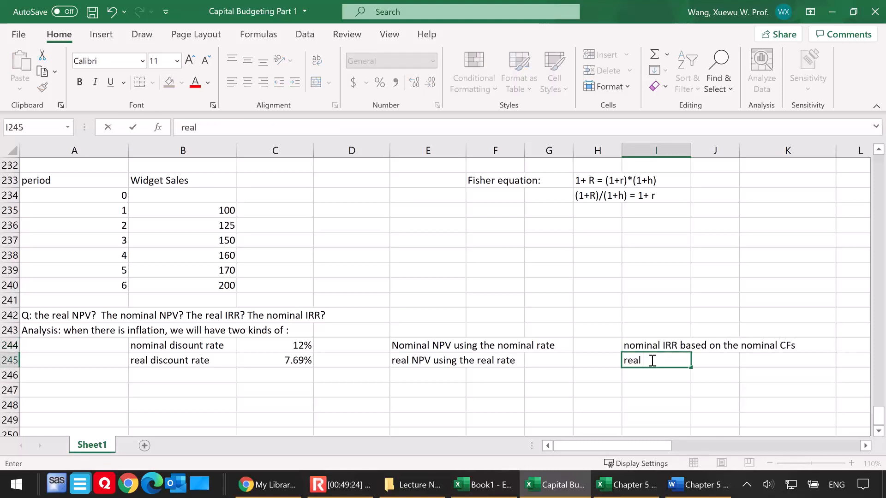
{"action": "type", "text": "IRR based"}
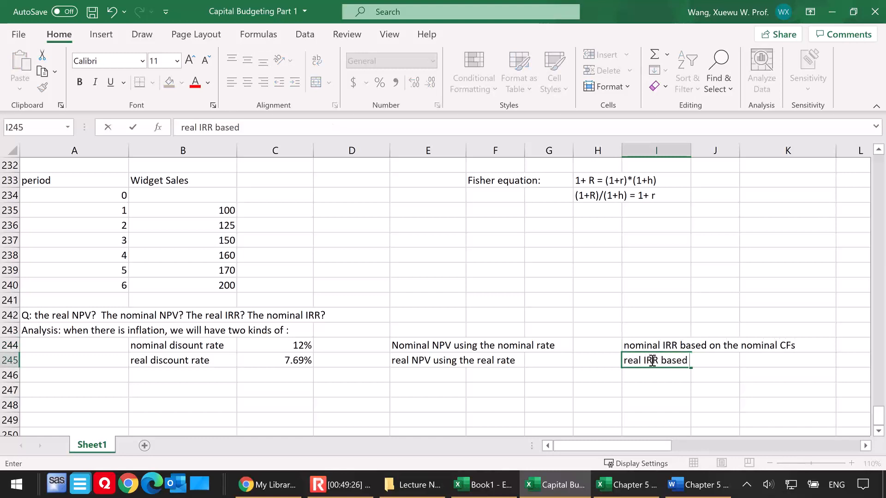
{"action": "type", "text": " on the real CFs"}
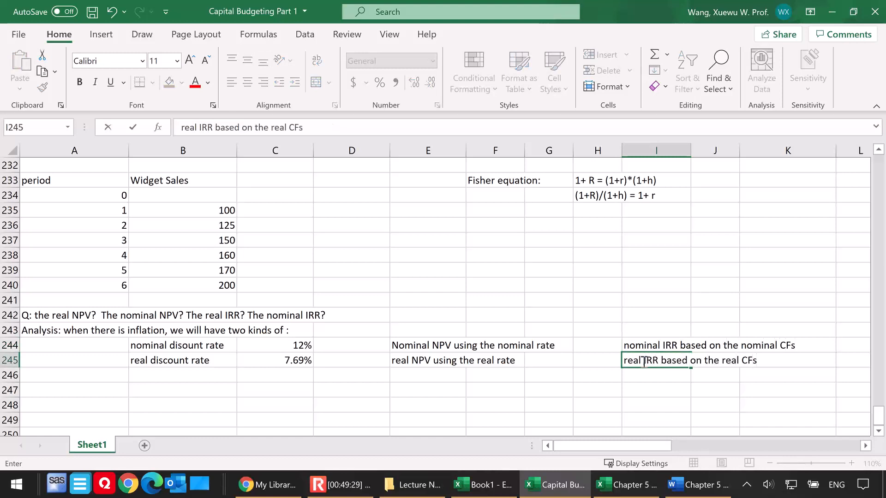
{"action": "left_click", "coordinate": [556, 389]}
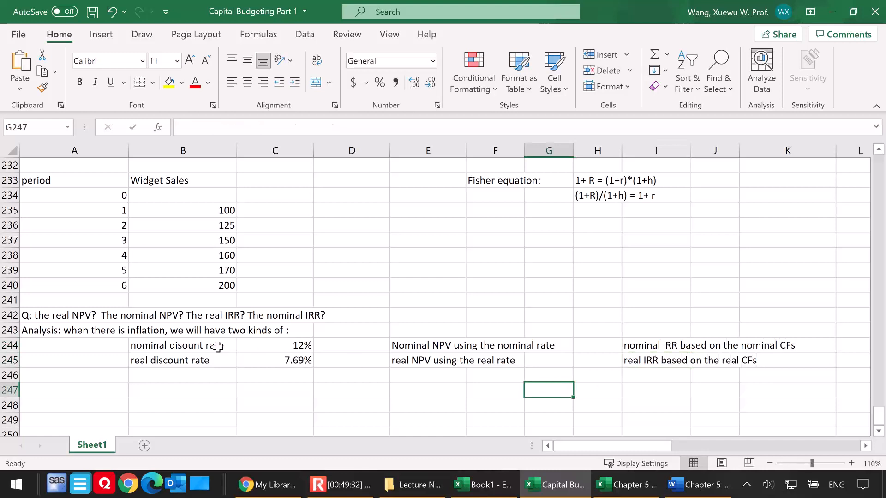
Bold the discount rate labels in B244:B245, the NPV notes in E244:E245 and the IRR notes in I244:I245
{"action": "left_click_drag", "start_coordinate": [185, 347], "coordinate": [183, 356]}
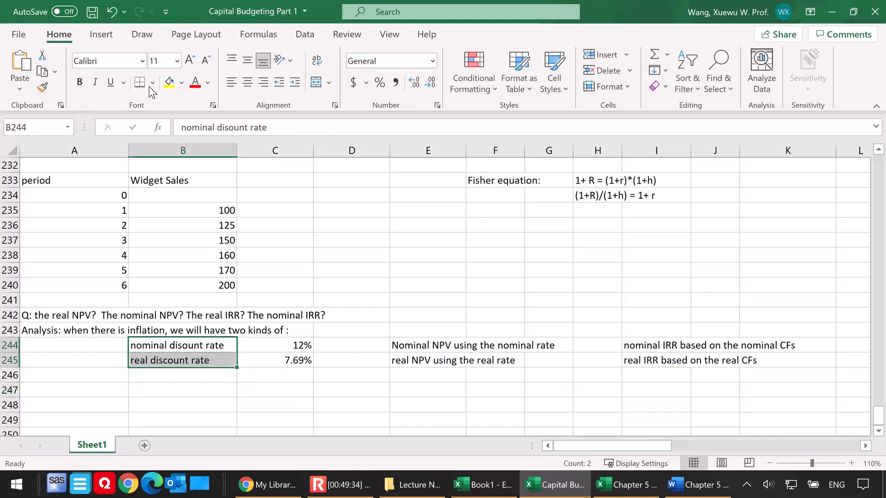
{"action": "left_click_drag", "start_coordinate": [431, 347], "coordinate": [430, 362]}
{"action": "left_click", "coordinate": [80, 82]}
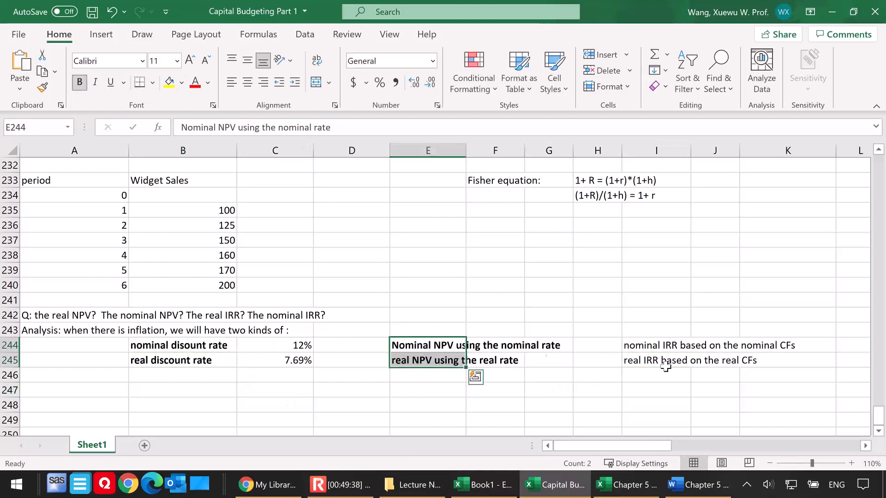
{"action": "left_click", "coordinate": [654, 344]}
{"action": "left_click_drag", "start_coordinate": [651, 350], "coordinate": [650, 361]}
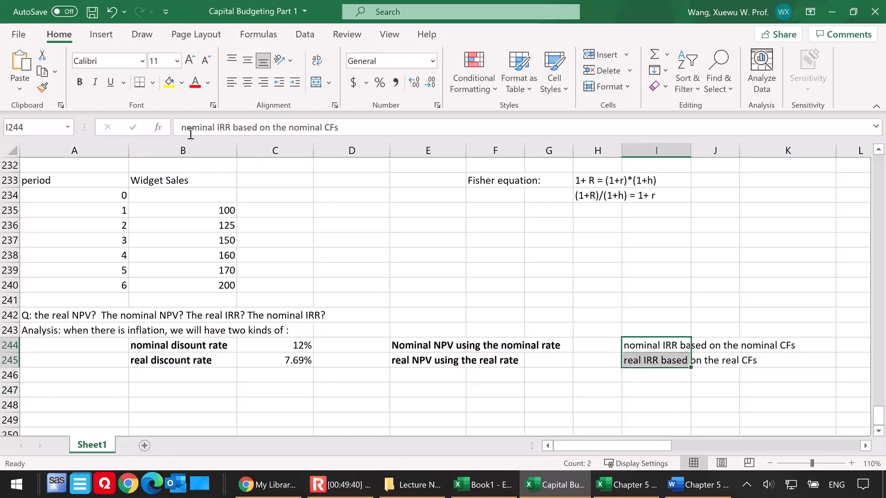
{"action": "left_click", "coordinate": [79, 82]}
Enter the heading "Case 1: the nominal CFs, nominal NPV, and nominal IRR" in A247
{"action": "left_click", "coordinate": [93, 377]}
{"action": "left_click", "coordinate": [94, 390]}
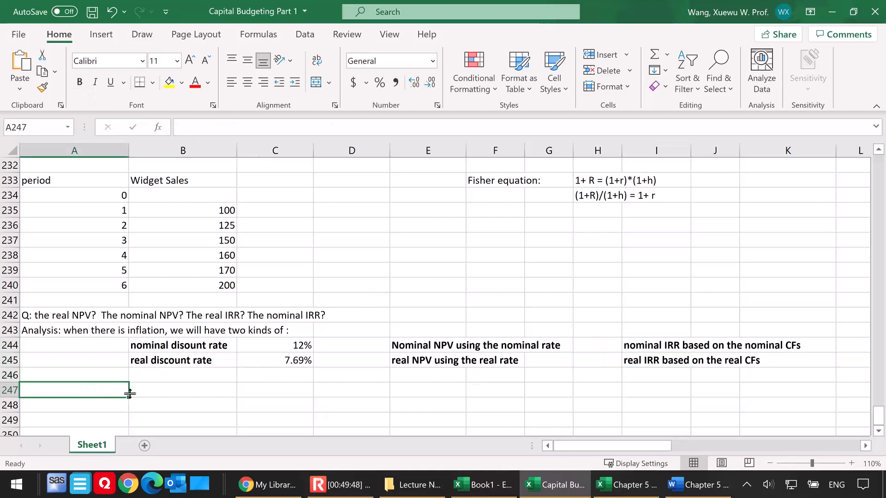
{"action": "type", "text": "Case 1L:"}
{"action": "key", "text": "BackSpace"}
{"action": "key", "text": "BackSpace"}
{"action": "key", "text": "BackSpace"}
{"action": "type", "text": ": t"}
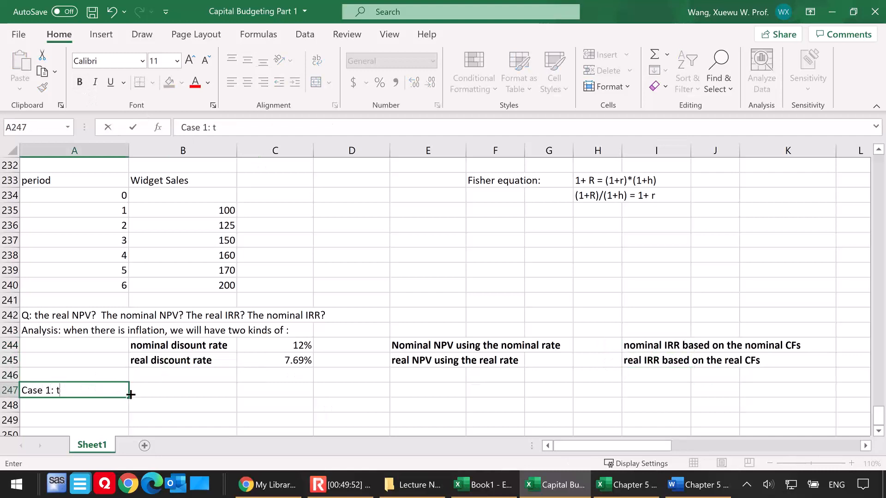
{"action": "type", "text": "he nomin"}
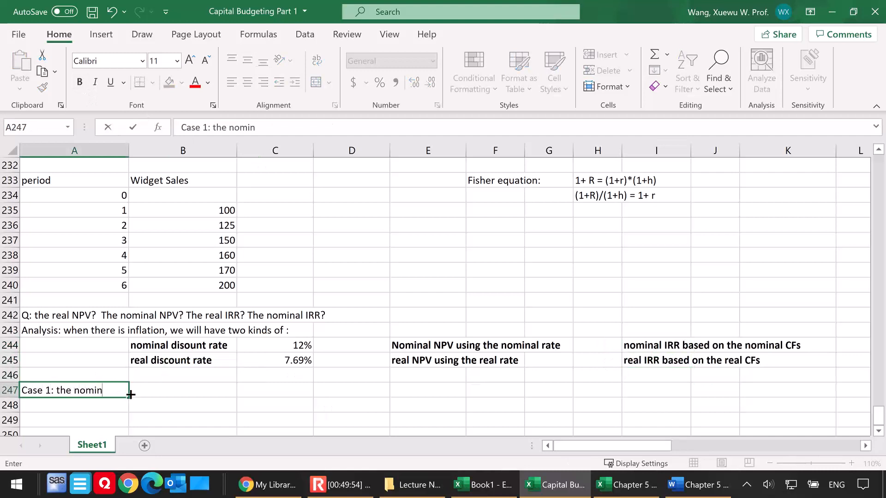
{"action": "type", "text": "al CFs, nomr"}
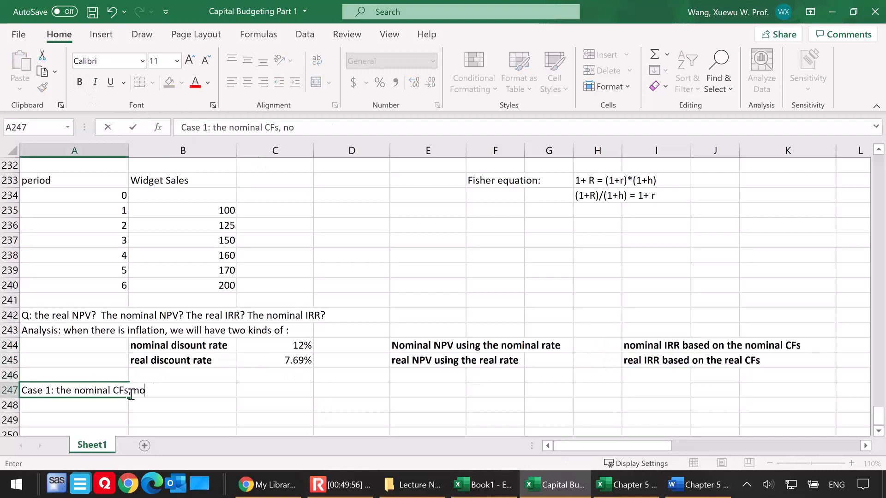
{"action": "key", "text": "BackSpace"}
{"action": "key", "text": "BackSpace"}
{"action": "type", "text": "minal NPV, and n"}
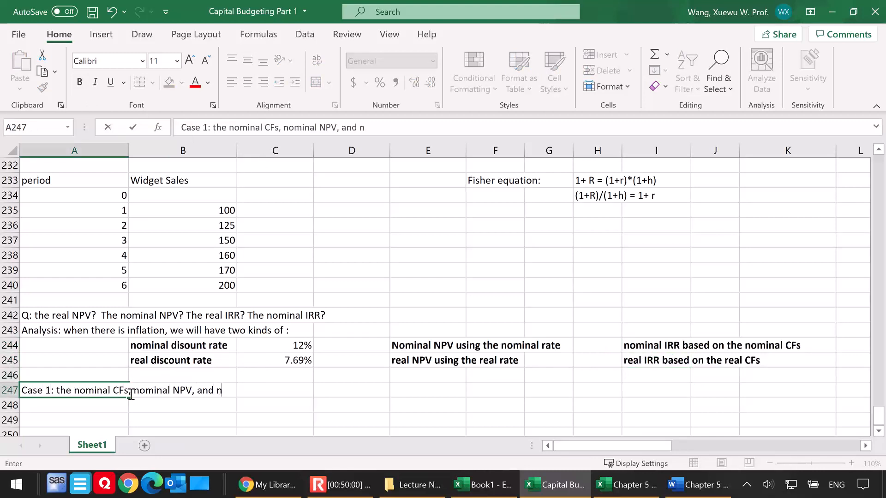
{"action": "type", "text": "ominal IRR"}
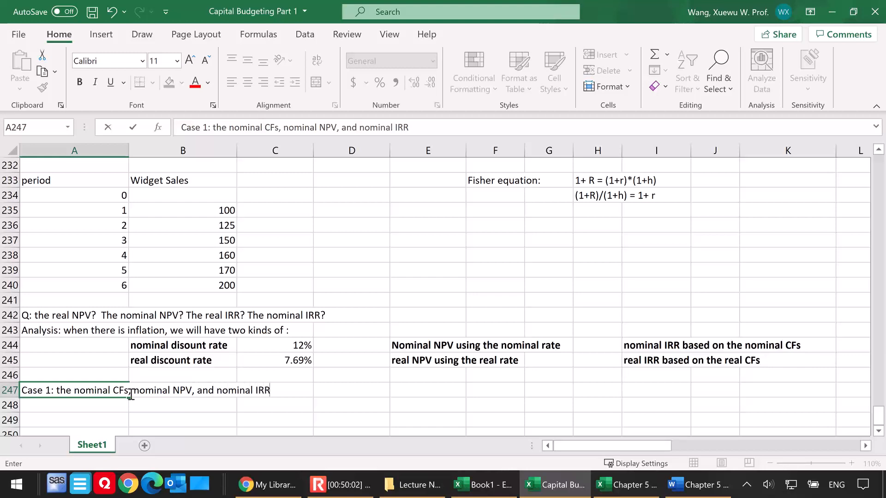
{"action": "left_click", "coordinate": [134, 408]}
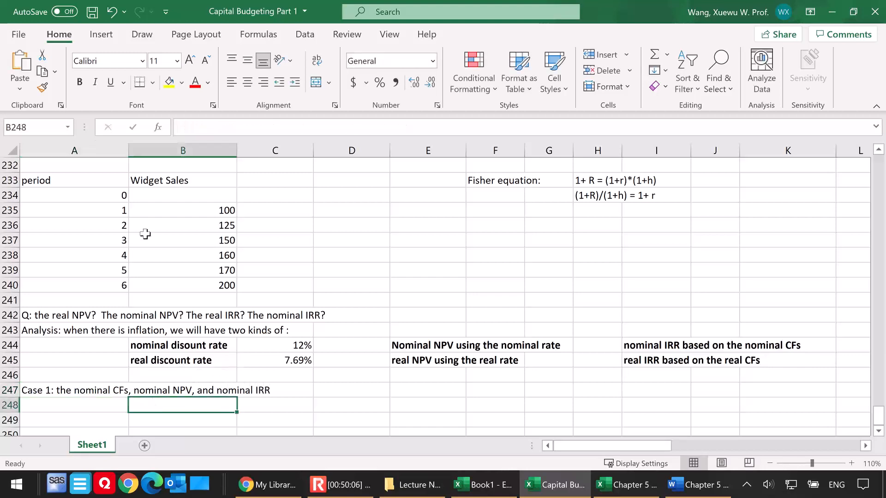
Copy the period and Widget Sales table from A233:B240 to the range starting at A248
{"action": "left_click_drag", "start_coordinate": [59, 183], "coordinate": [198, 281]}
{"action": "key", "text": "ctrl+c"}
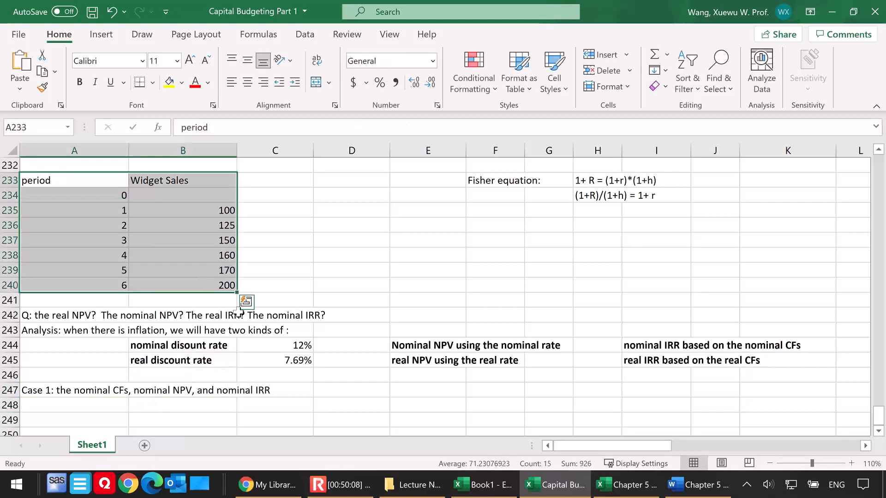
{"action": "scroll", "coordinate": [194, 374], "scroll_direction": "down", "scroll_amount": 1}
{"action": "left_click", "coordinate": [93, 364]}
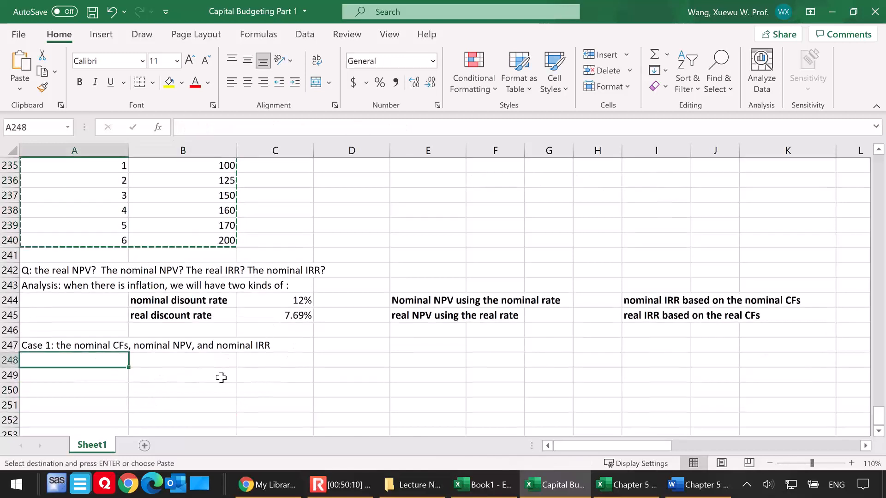
{"action": "key", "text": "ctrl+v"}
{"action": "scroll", "coordinate": [301, 364], "scroll_direction": "down", "scroll_amount": 1}
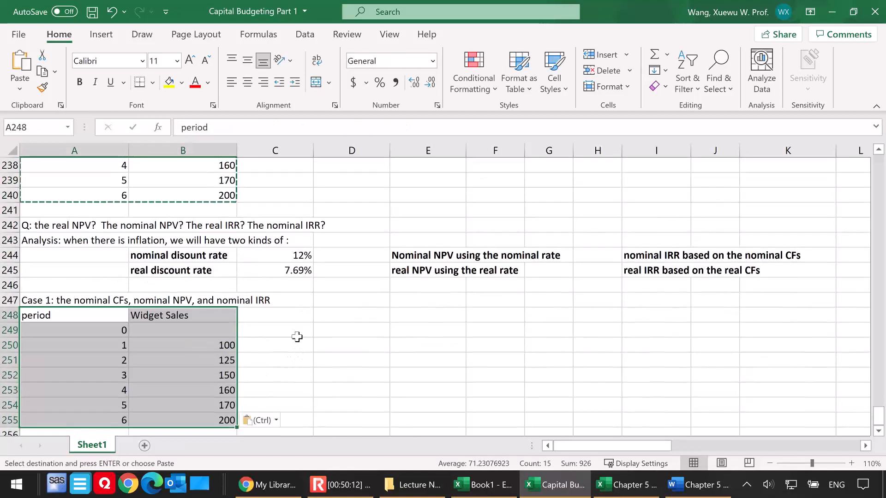
Enter the heading "CF per period" in C248 and the period 0 cash flow -9500 in C249
{"action": "left_click", "coordinate": [285, 316]}
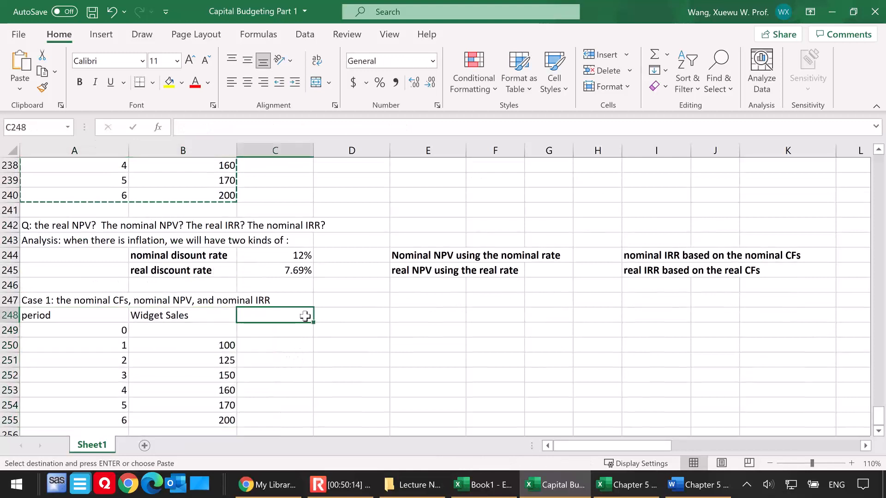
{"action": "type", "text": "CF per period"}
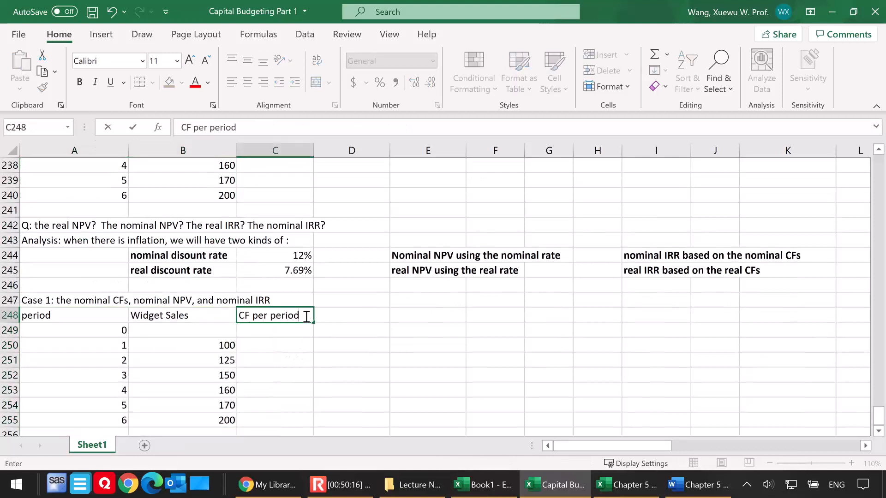
{"action": "key", "text": "Return"}
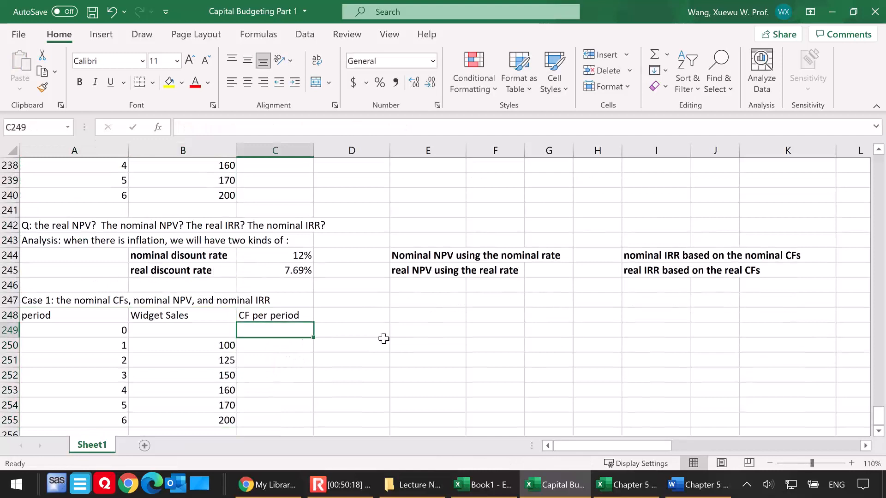
{"action": "type", "text": "-"}
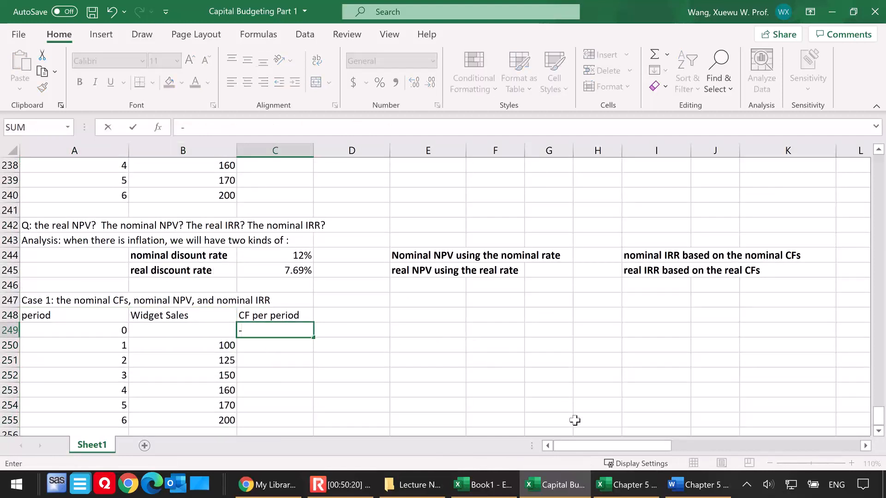
{"action": "left_click", "coordinate": [692, 484]}
{"action": "left_click", "coordinate": [692, 485]}
{"action": "left_click", "coordinate": [267, 330]}
{"action": "type", "text": "9500"}
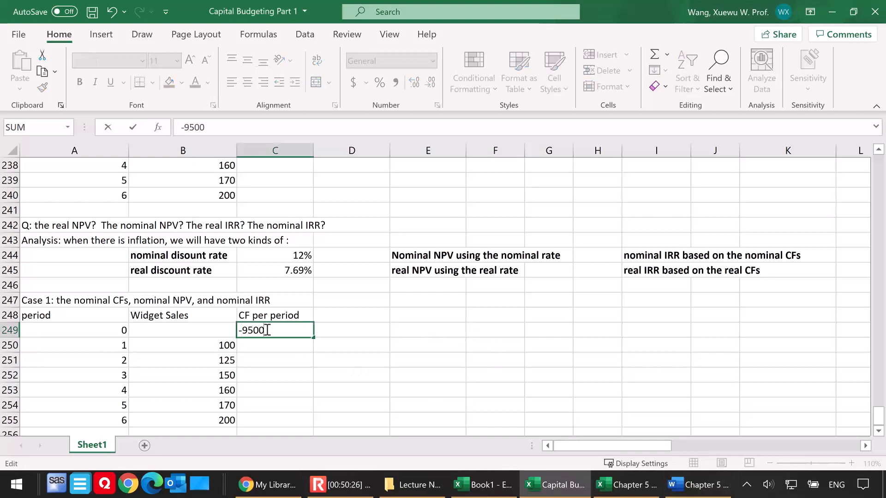
{"action": "left_click", "coordinate": [281, 348]}
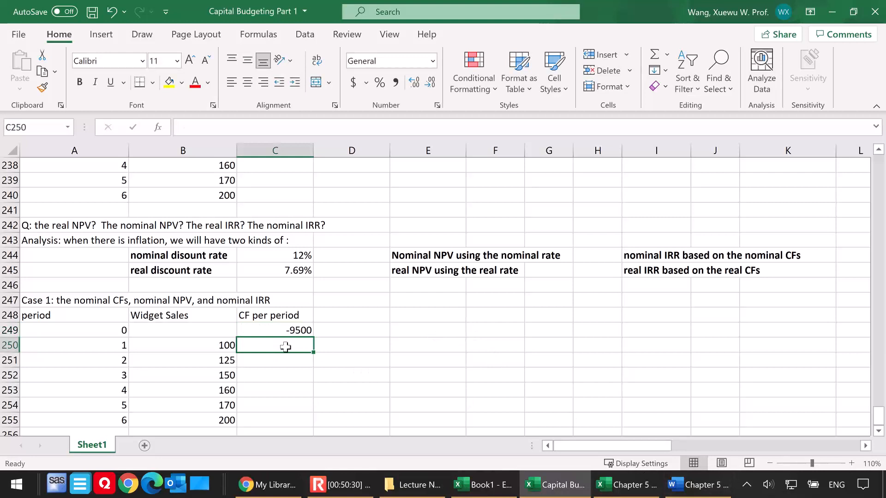
Clear the "CF per period" heading and the period 0 cash flow from C248:C249
{"action": "type", "text": "="}
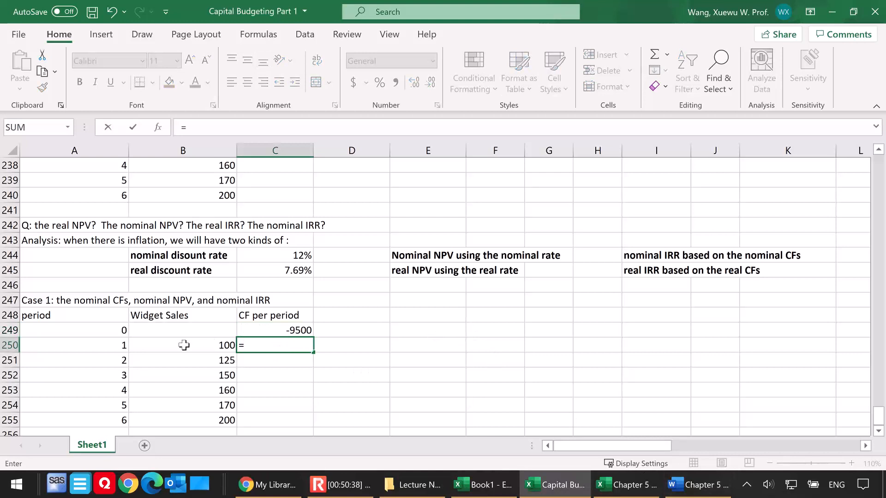
{"action": "key", "text": "Escape"}
{"action": "left_click", "coordinate": [287, 322]}
{"action": "left_click_drag", "start_coordinate": [287, 322], "coordinate": [294, 329]}
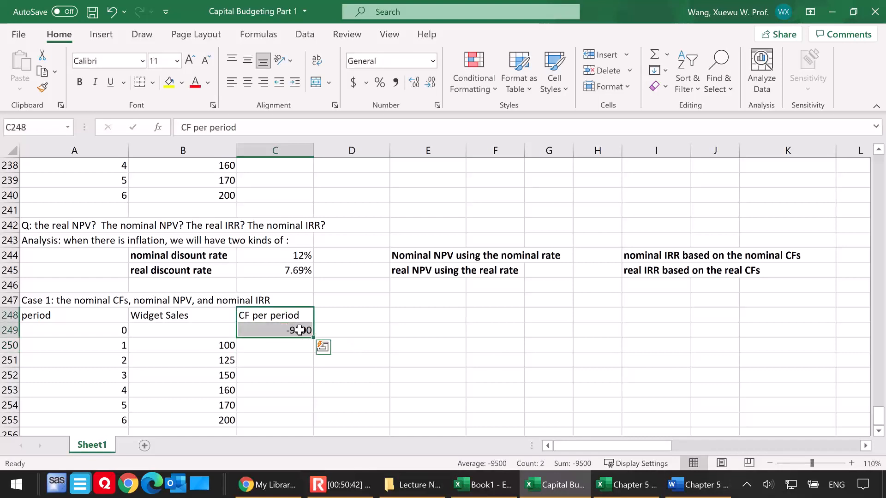
{"action": "key", "text": "ctrl+q"}
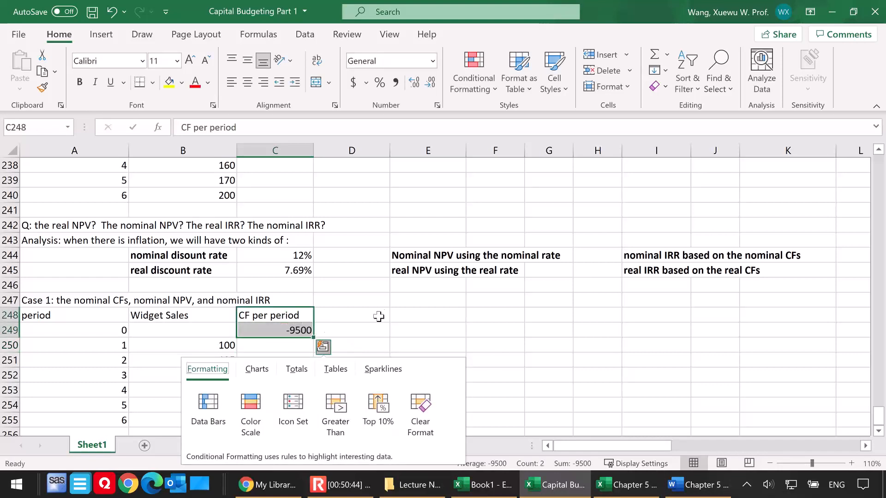
{"action": "left_click", "coordinate": [372, 316]}
{"action": "left_click", "coordinate": [372, 316]}
{"action": "left_click_drag", "start_coordinate": [293, 315], "coordinate": [293, 329]}
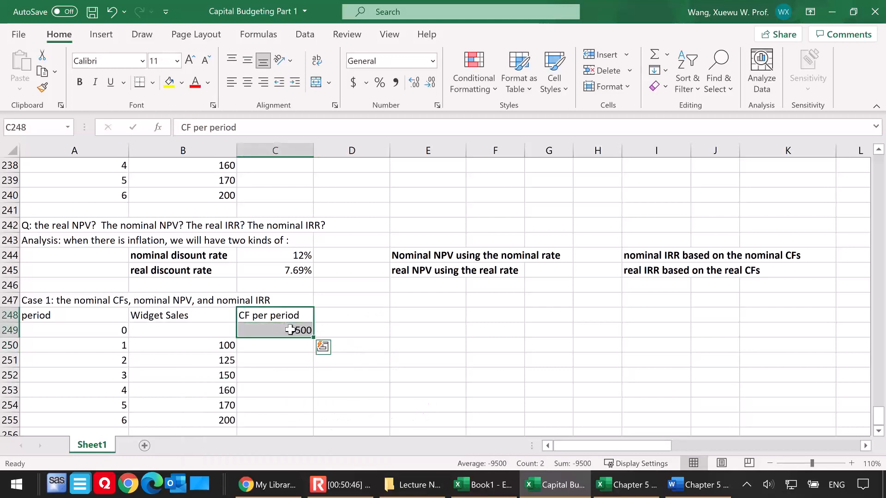
{"action": "key", "text": "Delete"}
Enter the heading "Wgt Prc" in C248 and the period 0 widget price of 15 in C249
{"action": "left_click", "coordinate": [279, 320]}
{"action": "type", "text": "Wgt Prc"}
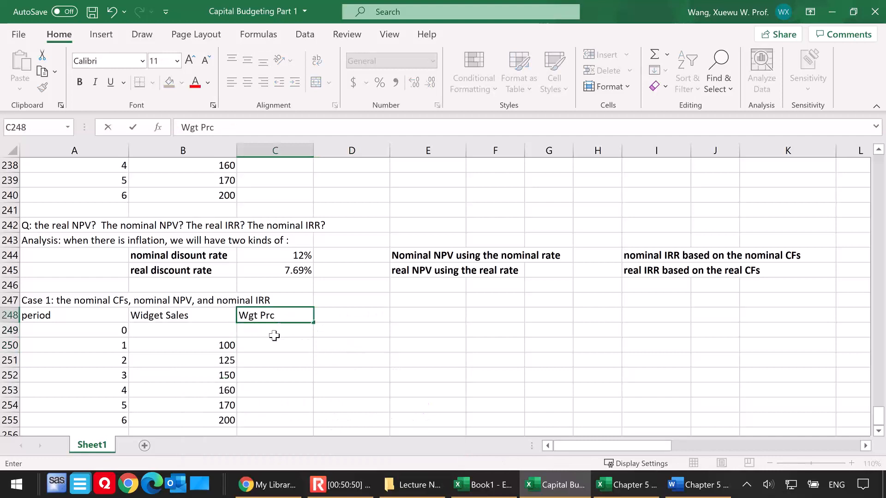
{"action": "left_click", "coordinate": [273, 333]}
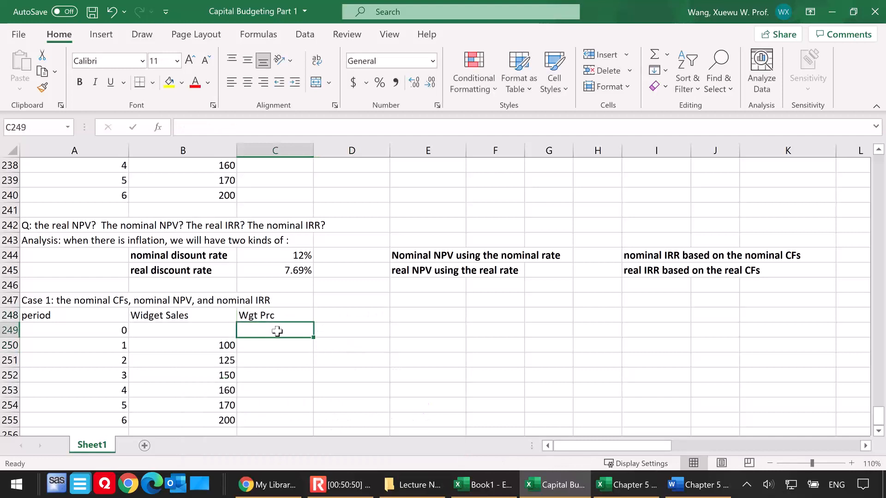
{"action": "scroll", "coordinate": [321, 337], "scroll_direction": "up", "scroll_amount": 2}
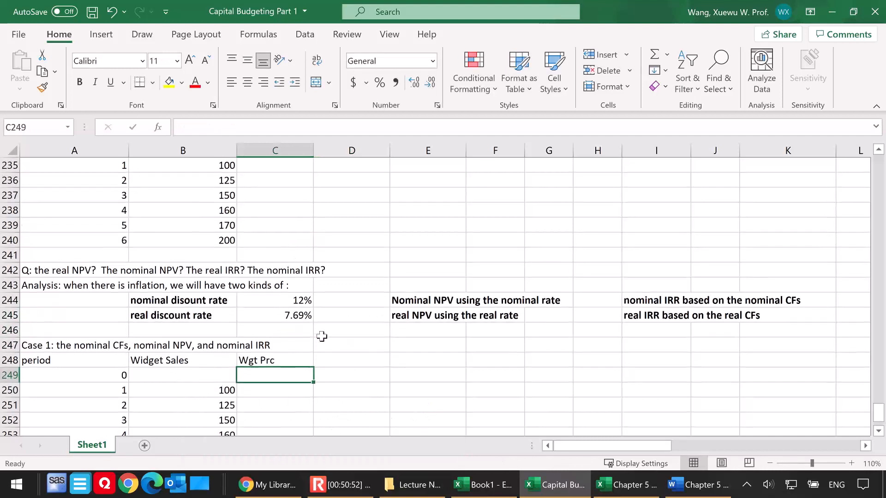
{"action": "scroll", "coordinate": [321, 336], "scroll_direction": "up", "scroll_amount": 2}
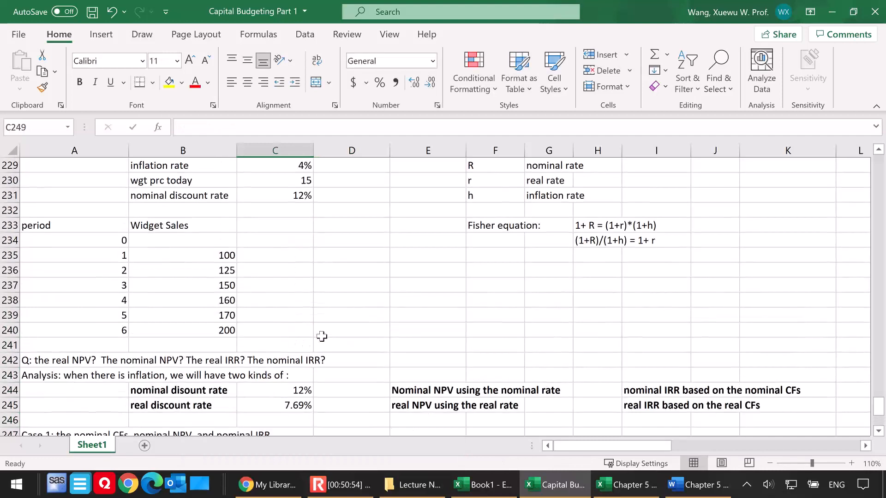
{"action": "scroll", "coordinate": [319, 344], "scroll_direction": "down", "scroll_amount": 6}
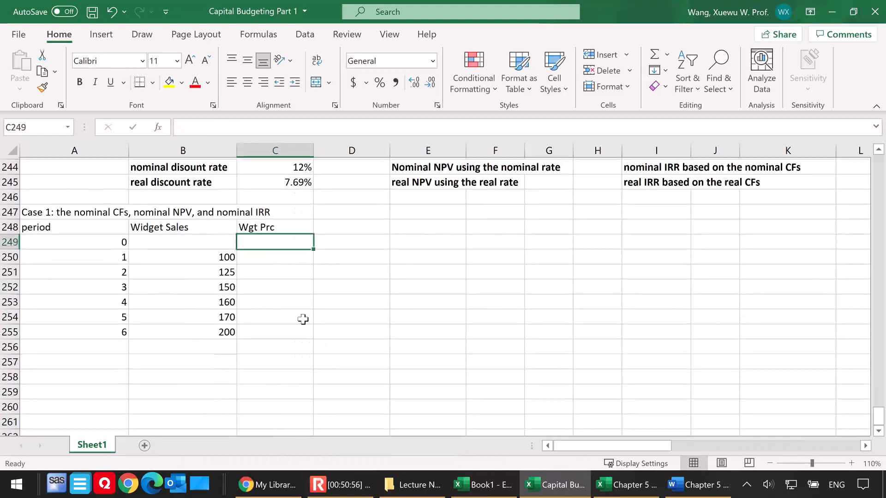
{"action": "type", "text": "15"}
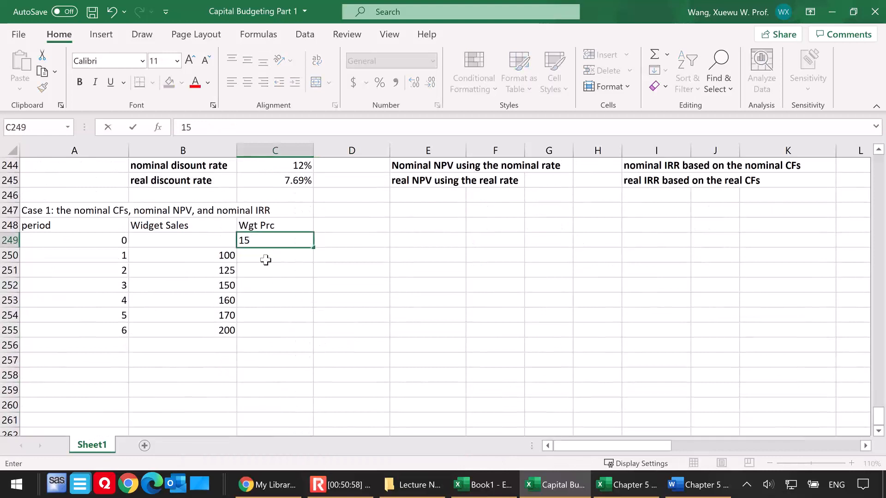
Compute the period 1 widget price in C250 with the formula =C249*(1+4%)
{"action": "left_click", "coordinate": [272, 258]}
{"action": "type", "text": "="}
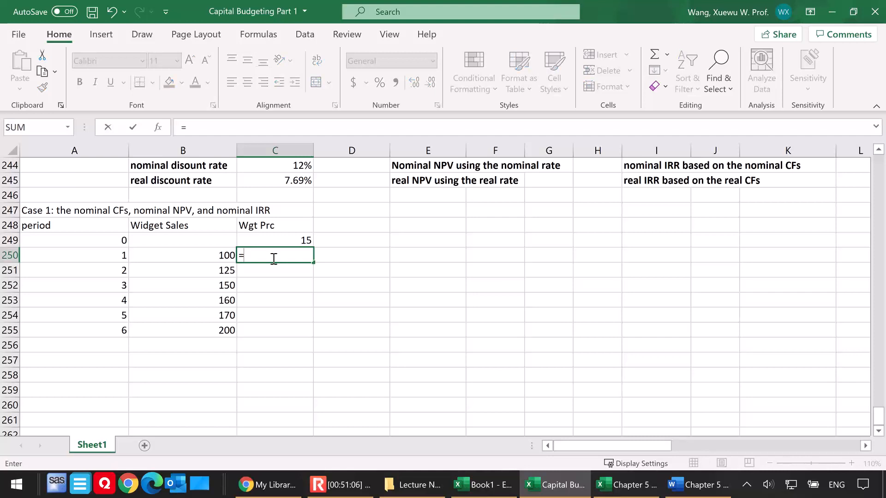
{"action": "left_click", "coordinate": [287, 240]}
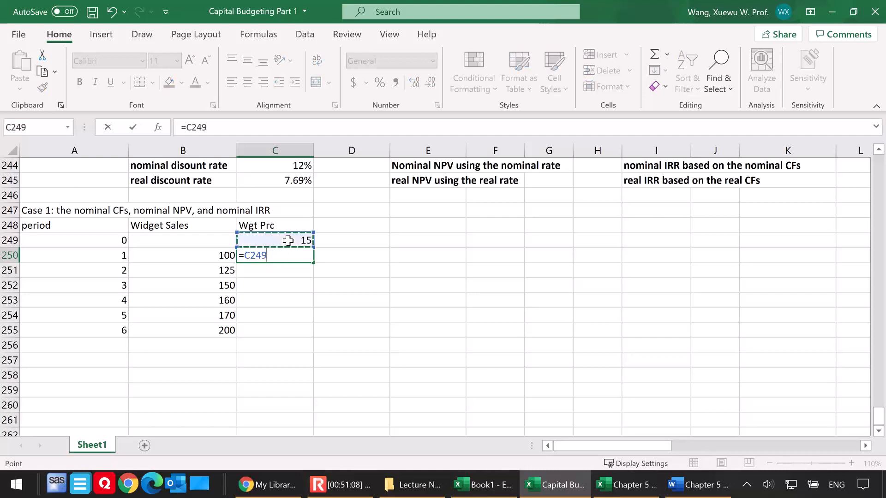
{"action": "type", "text": "*"}
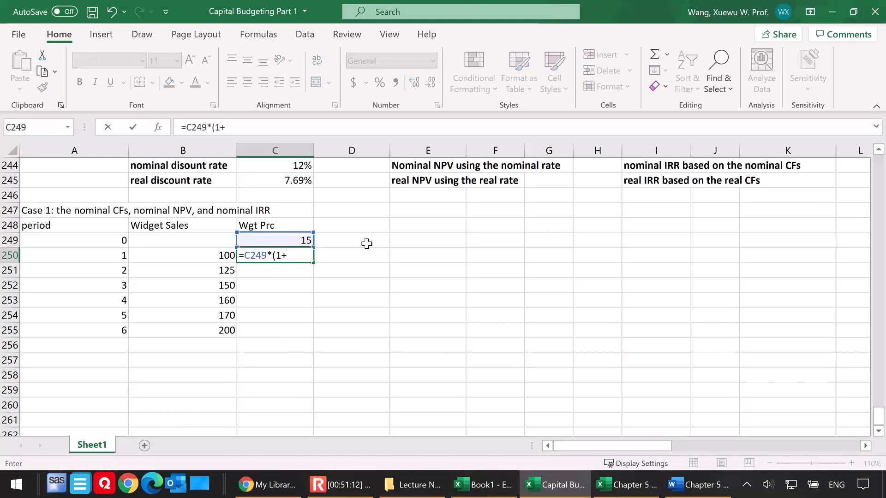
{"action": "type", "text": "(1+4%)"}
{"action": "key", "text": "Return"}
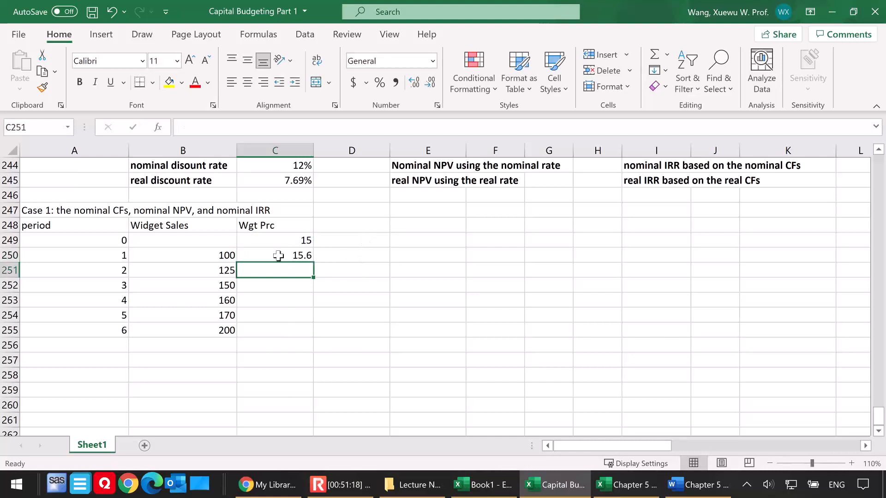
Fill the widget price formula from C250 down to C255 for periods 2 to 6
{"action": "left_click", "coordinate": [300, 255]}
{"action": "double_click", "coordinate": [300, 256]}
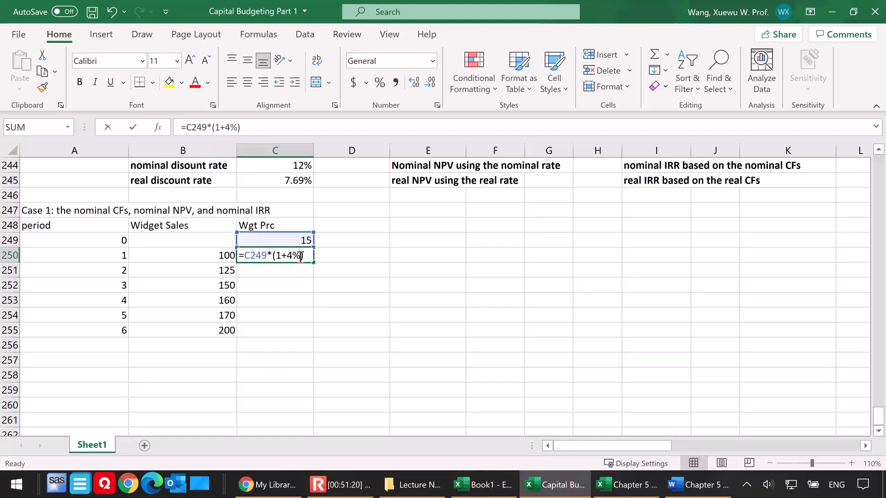
{"action": "key", "text": "ctrl+Return"}
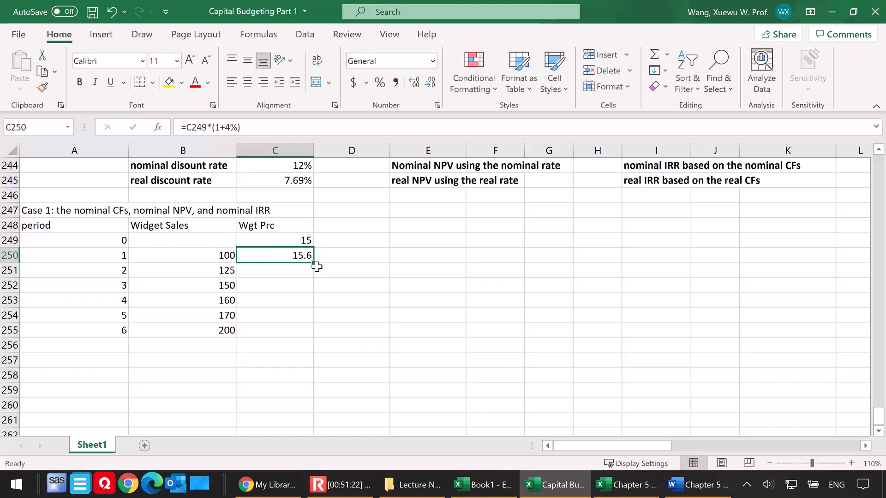
{"action": "left_click_drag", "start_coordinate": [314, 264], "coordinate": [317, 344]}
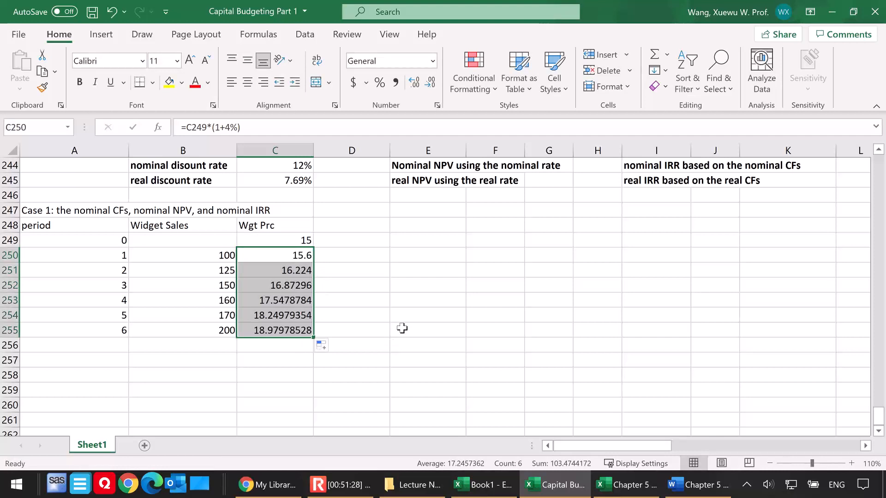
Enter the heading "nominal CFs per period" in D248, beside the widget price column
{"action": "left_click", "coordinate": [347, 224]}
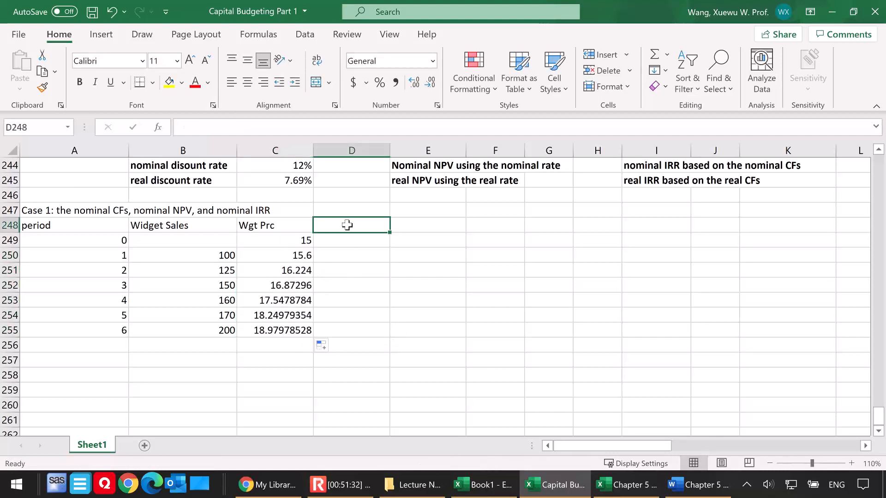
{"action": "type", "text": "nominal CFs per period"}
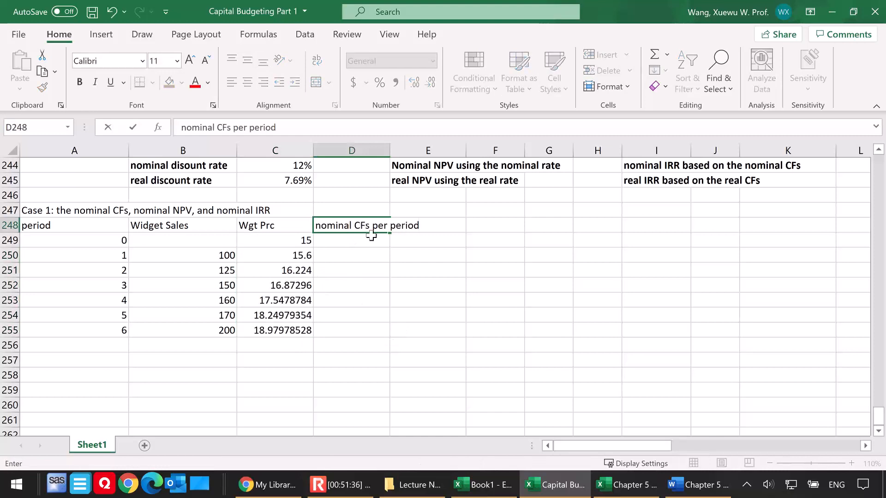
{"action": "left_click", "coordinate": [349, 250]}
{"action": "type", "text": "="}
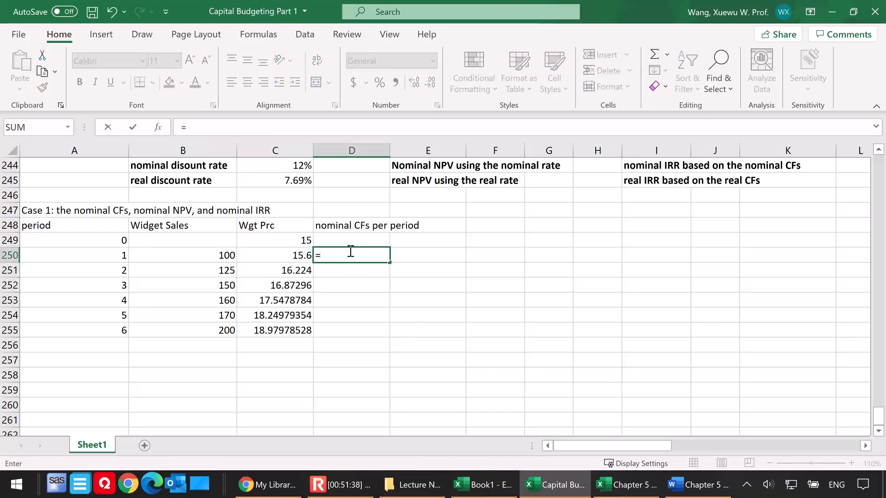
{"action": "key", "text": "Escape"}
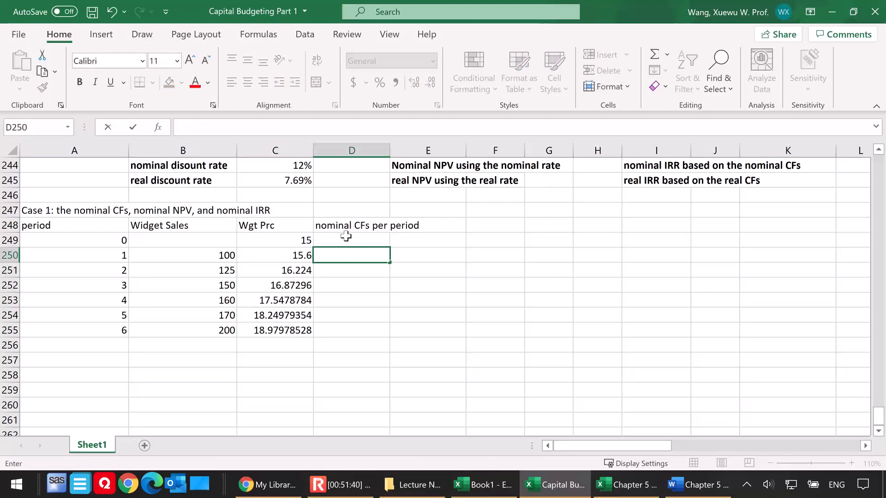
Enter the period 0 nominal cash flow of -9500 in D249 and compute period 1 in D250 with =B250*C250
{"action": "left_click", "coordinate": [346, 238]}
{"action": "type", "text": "-9500"}
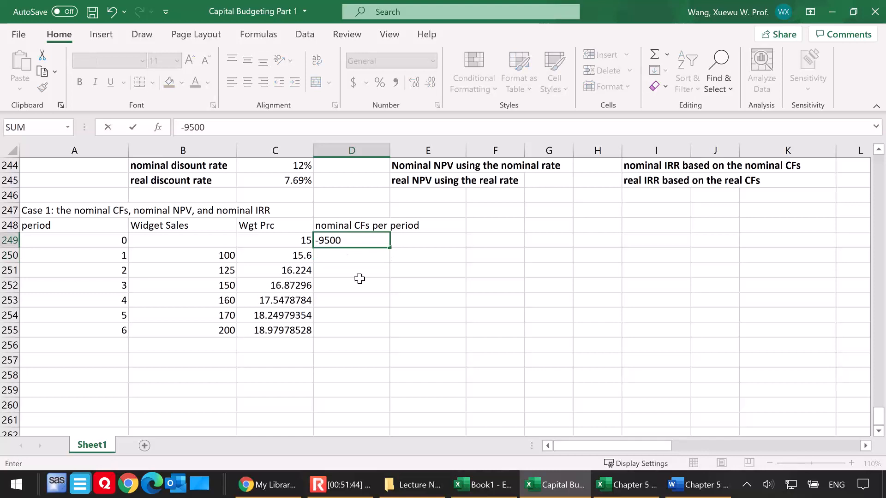
{"action": "left_click", "coordinate": [353, 254]}
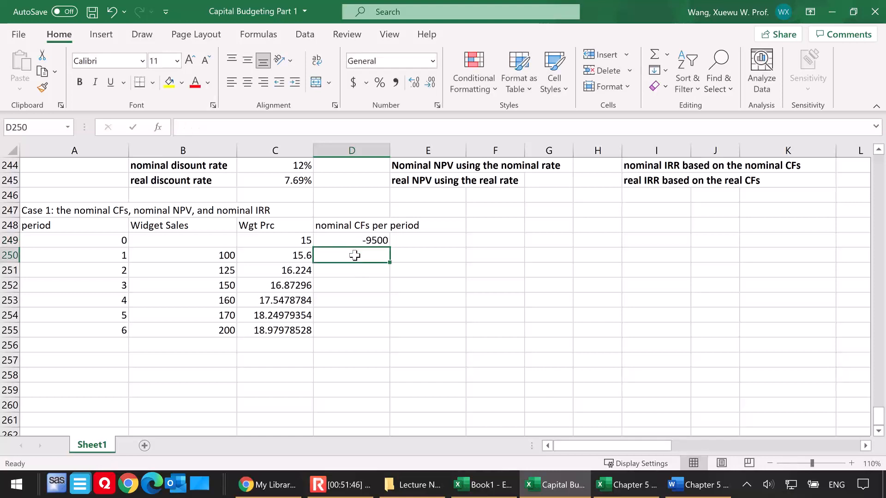
{"action": "type", "text": "="}
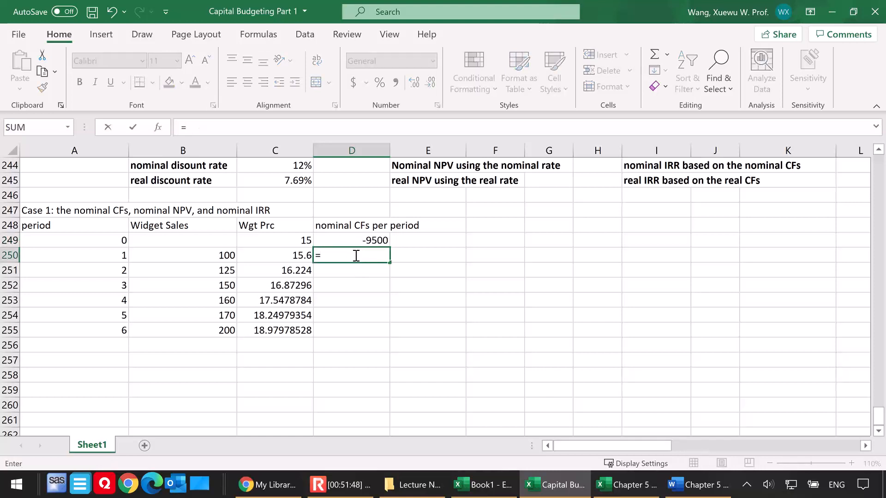
{"action": "left_click", "coordinate": [199, 255]}
{"action": "type", "text": "*"}
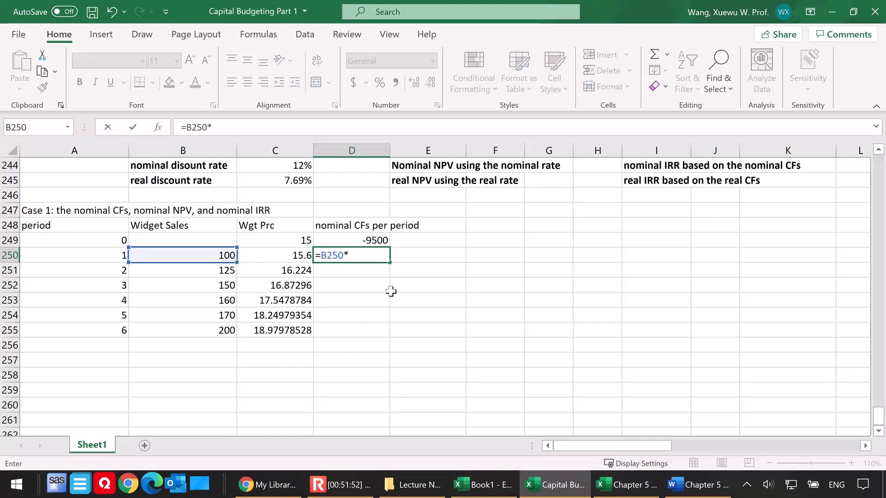
{"action": "left_click", "coordinate": [288, 256]}
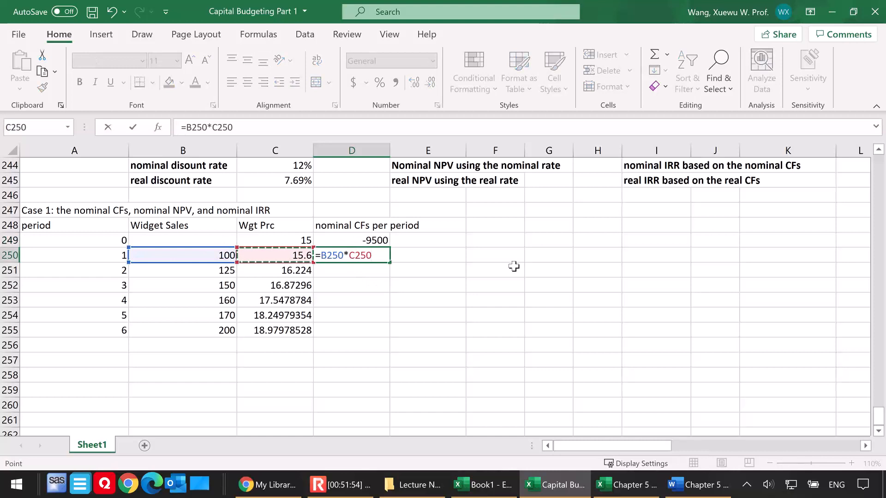
{"action": "key", "text": "Return"}
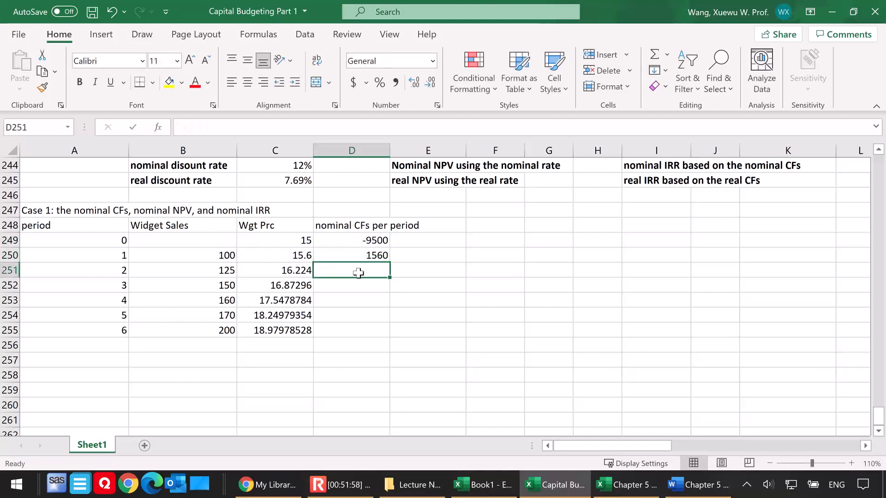
Fill the nominal cash flow formula from D250 down to D255 for periods 2 to 6
{"action": "double_click", "coordinate": [358, 252]}
{"action": "key", "text": "Escape"}
{"action": "left_click_drag", "start_coordinate": [390, 263], "coordinate": [385, 336]}
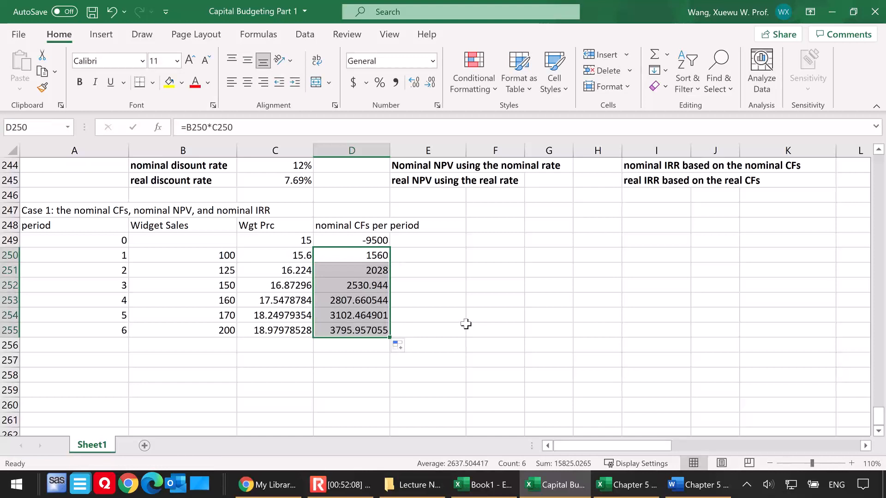
Enter the label "nominal NPV" in C257, below the Case 1 table
{"action": "left_click", "coordinate": [274, 358]}
{"action": "type", "text": "nominal NPV"}
Compute the nominal NPV in D257 with =NPV(C244,D250:D255)+D249 and format it as accounting in dollars
{"action": "left_click", "coordinate": [351, 361]}
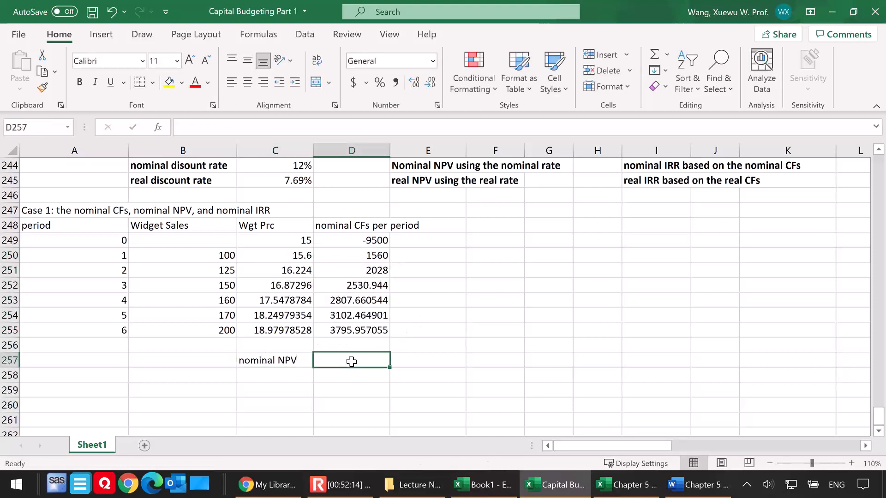
{"action": "type", "text": "=npv("}
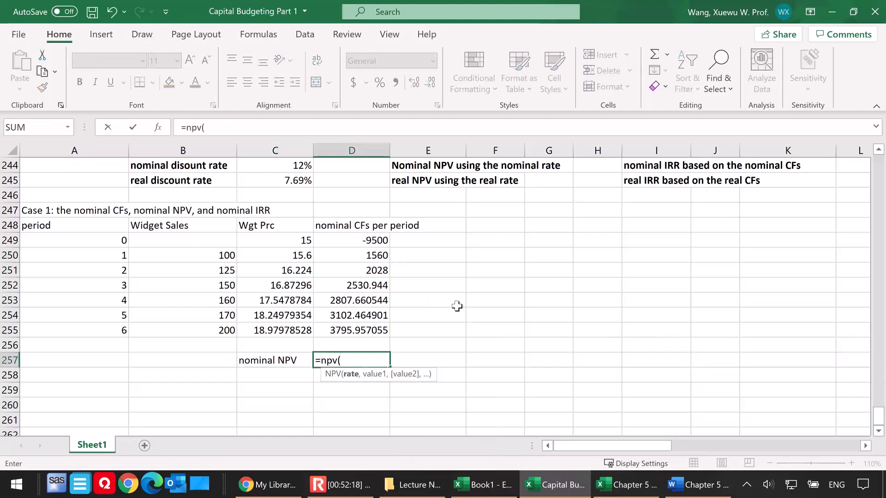
{"action": "left_click", "coordinate": [273, 166]}
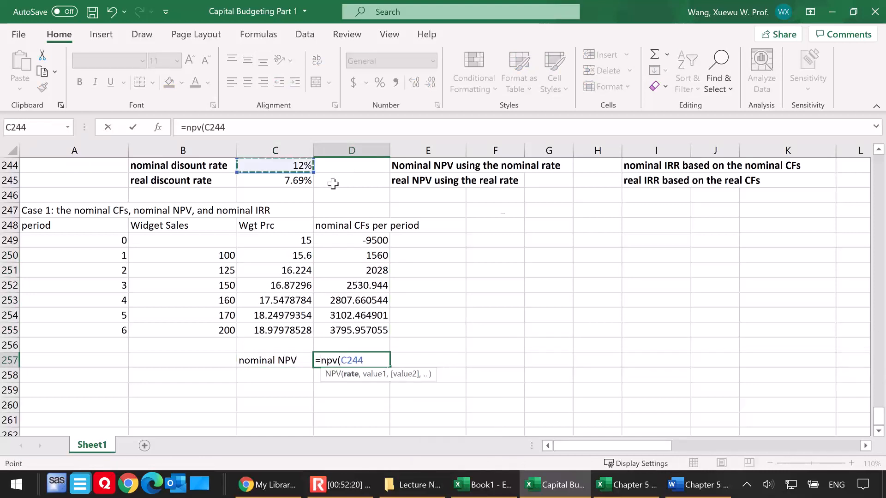
{"action": "type", "text": ","}
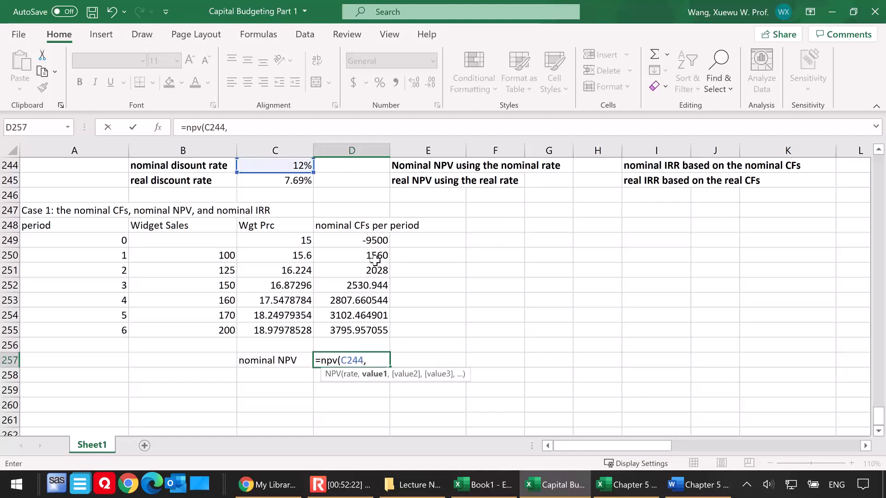
{"action": "left_click_drag", "start_coordinate": [353, 254], "coordinate": [354, 330]}
{"action": "type", "text": ")"}
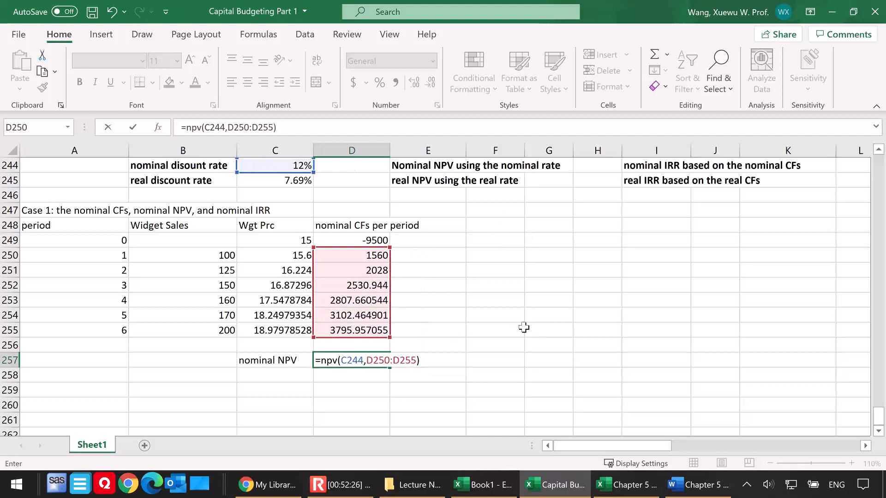
{"action": "type", "text": "+"}
{"action": "left_click", "coordinate": [354, 239]}
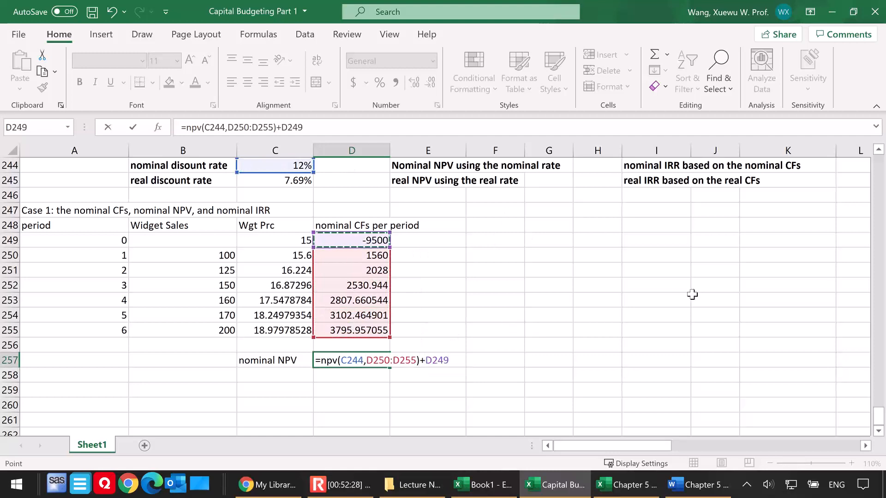
{"action": "key", "text": "Return"}
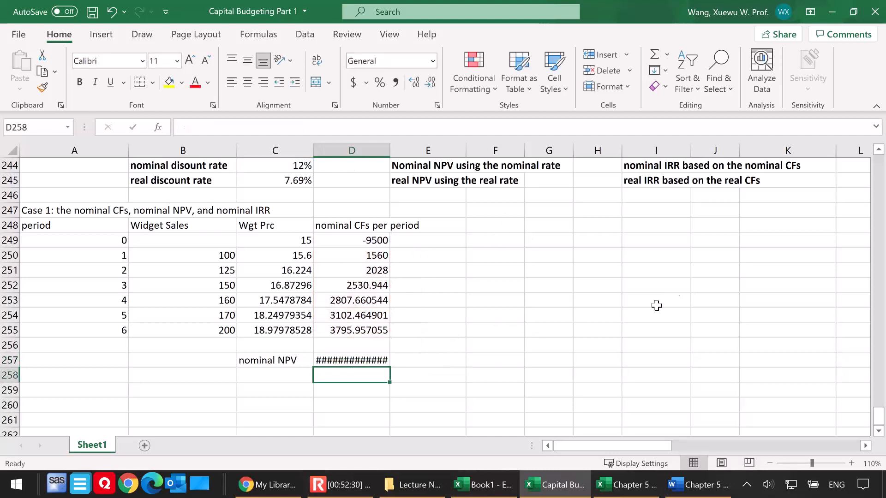
{"action": "left_click", "coordinate": [369, 361]}
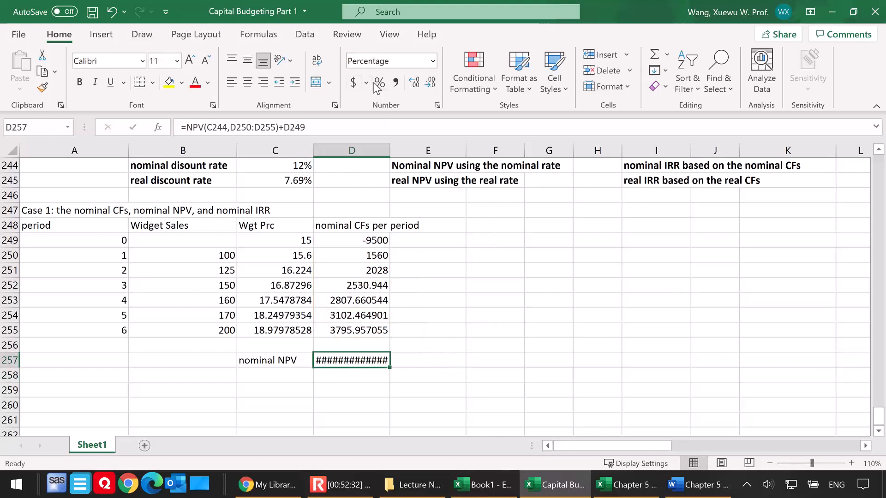
{"action": "left_click", "coordinate": [354, 82]}
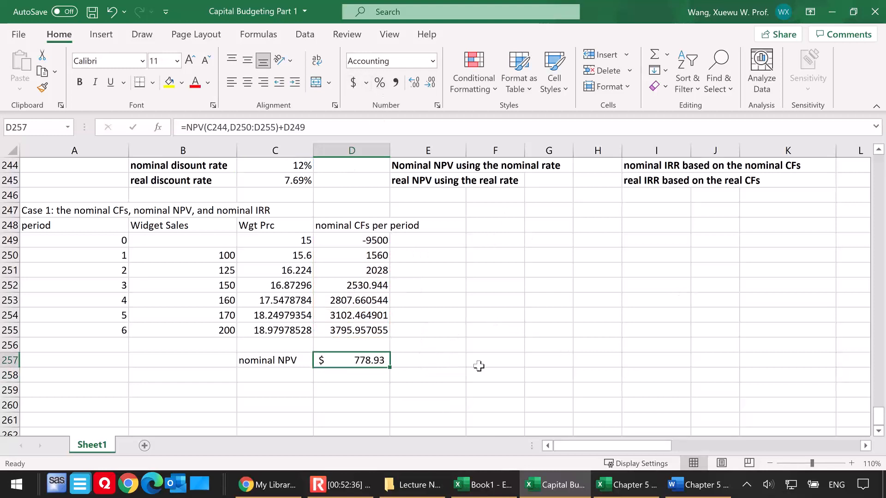
Enter the label "nominal IRR" in C258 and compute it in D258 with =IRR(D249:D255)
{"action": "left_click", "coordinate": [265, 374]}
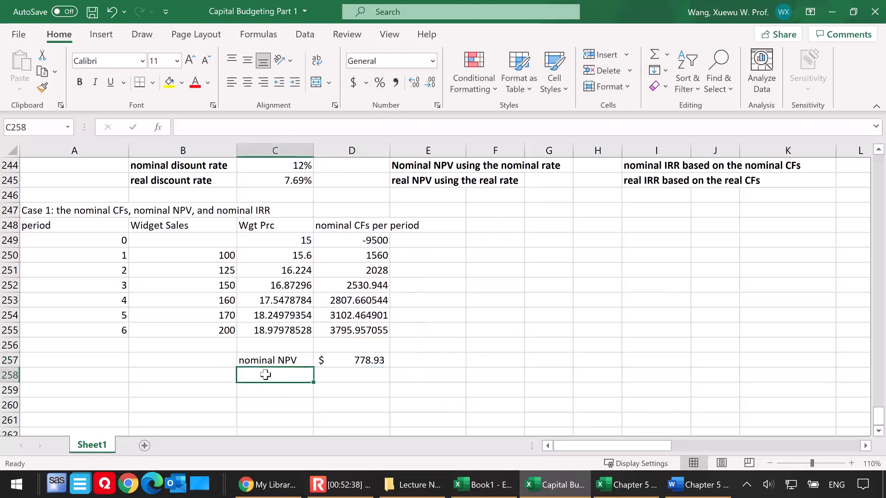
{"action": "type", "text": "nominal IRR"}
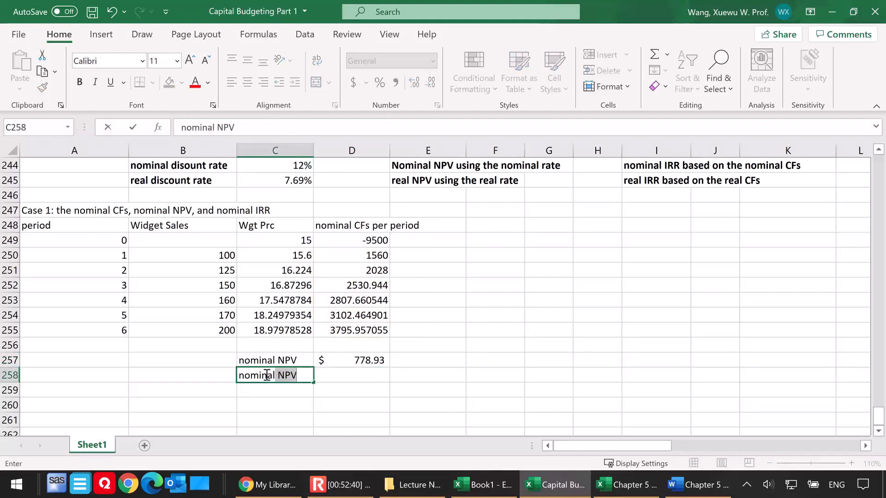
{"action": "left_click", "coordinate": [333, 374]}
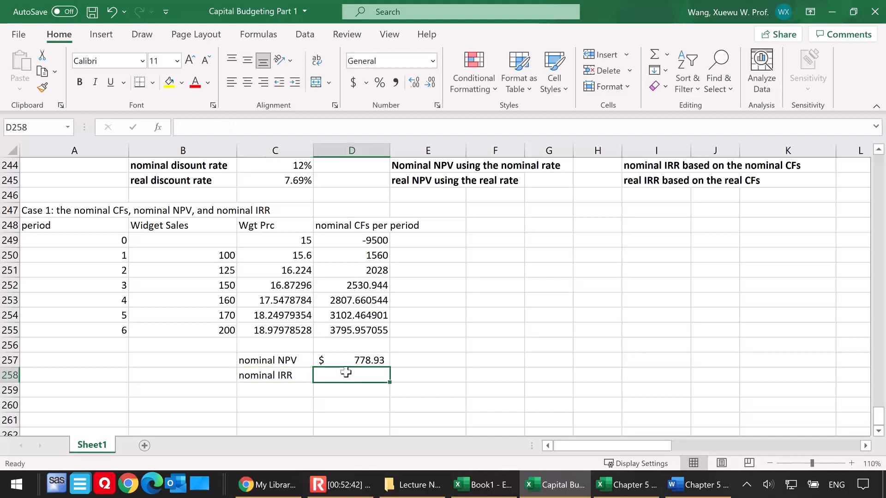
{"action": "type", "text": "=irr("}
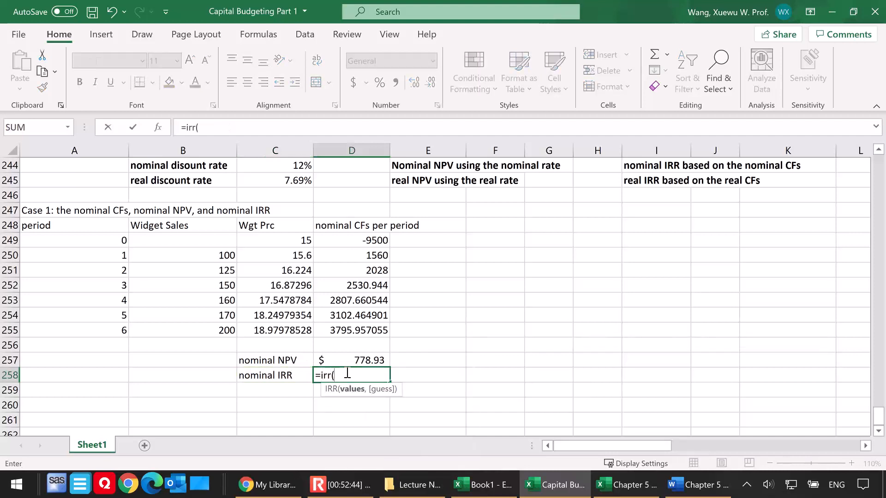
{"action": "left_click_drag", "start_coordinate": [359, 331], "coordinate": [353, 240]}
{"action": "type", "text": ")"}
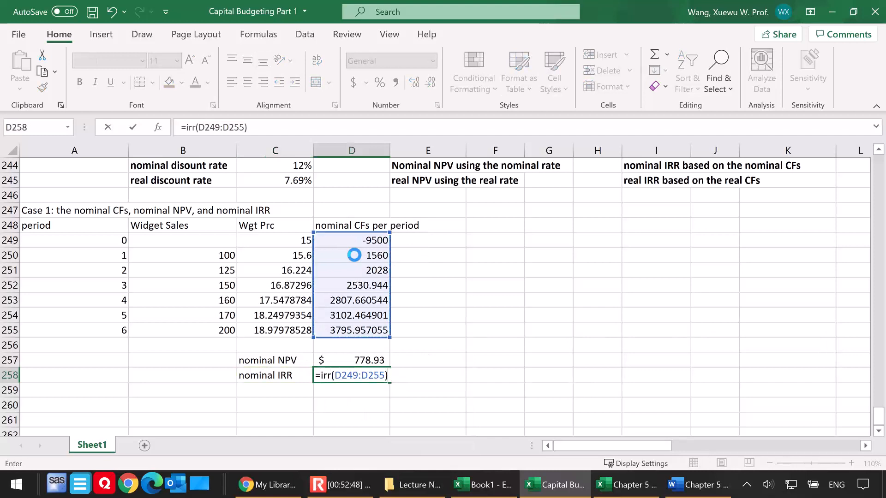
{"action": "key", "text": "Return"}
Show the nominal IRR in D258 as a percentage with two decimal places
{"action": "left_click", "coordinate": [349, 373]}
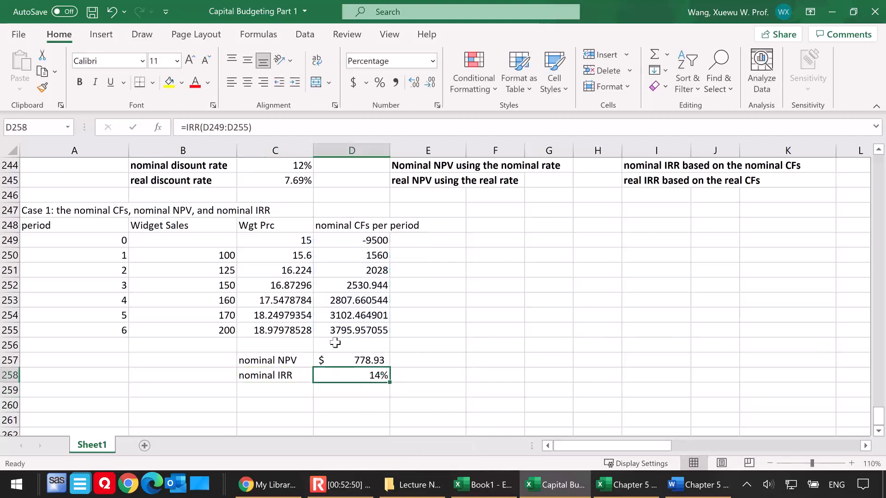
{"action": "left_click", "coordinate": [414, 85]}
{"action": "left_click", "coordinate": [414, 85]}
{"action": "left_click", "coordinate": [469, 351]}
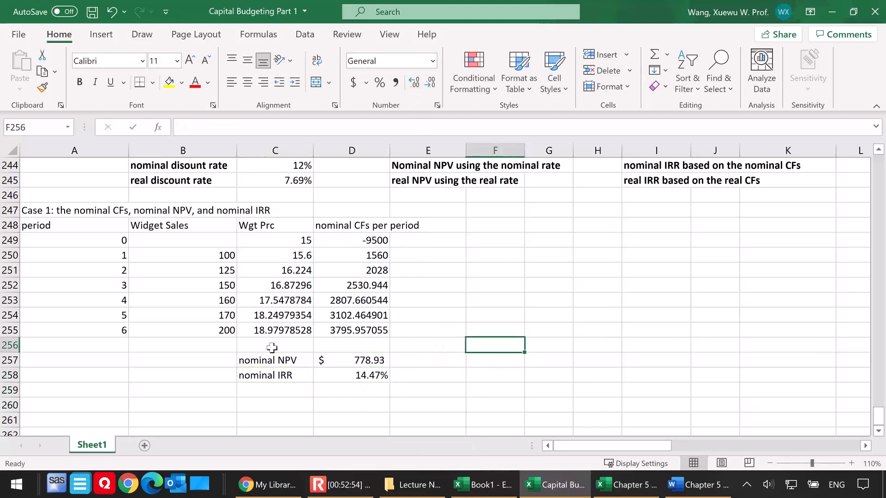
Enter the heading "Case 2: the real CFs, real NPV, the real IRR" in A260
{"action": "left_click", "coordinate": [64, 402]}
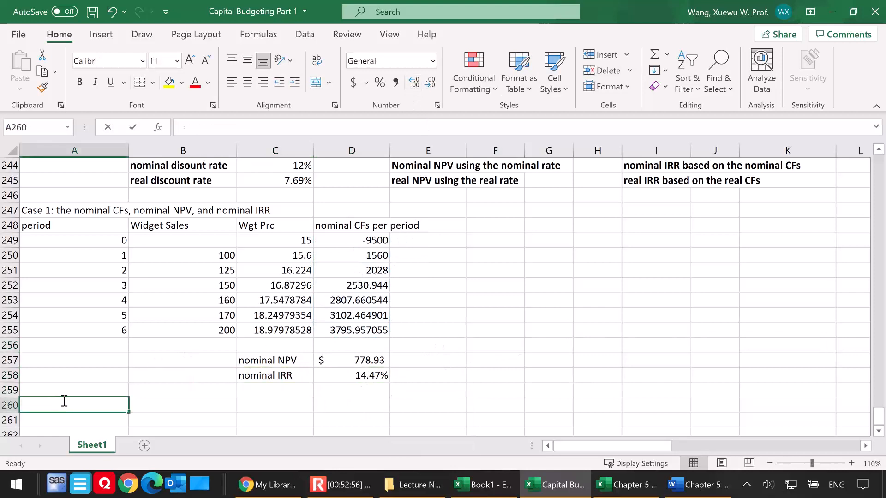
{"action": "type", "text": "Case 2: the real NP"}
{"action": "key", "text": "BackSpace"}
{"action": "key", "text": "BackSpace"}
{"action": "type", "text": "CFs, real NPV< and"}
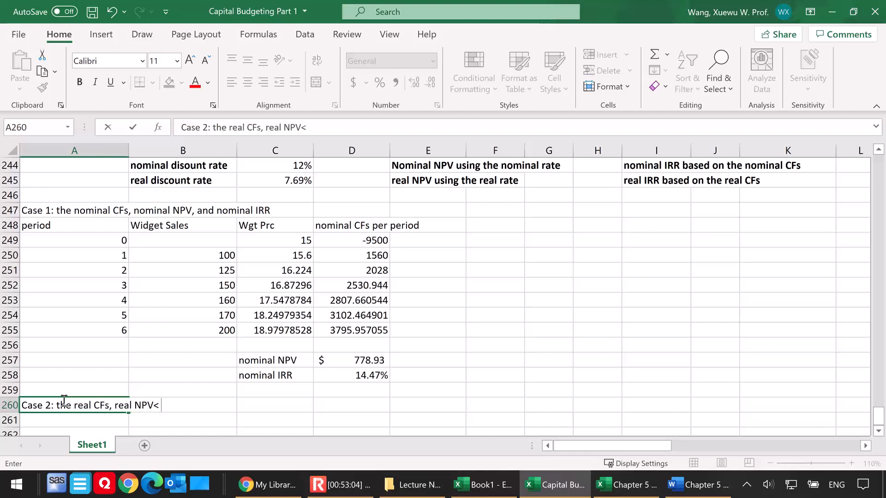
{"action": "key", "text": "BackSpace"}
{"action": "key", "text": "BackSpace"}
{"action": "type", "text": "the real IRR"}
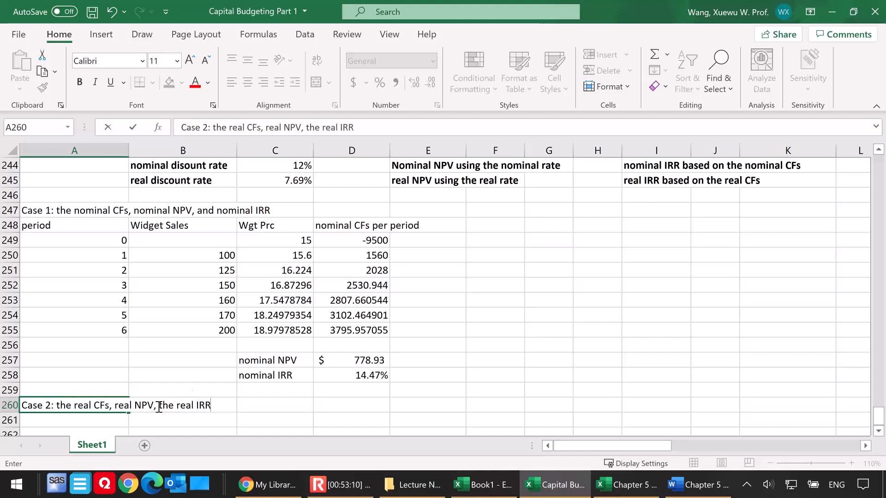
{"action": "left_click", "coordinate": [149, 421]}
Copy the Case 1 table A248:D255 and paste it under the Case 2 heading, starting at A261
{"action": "left_click_drag", "start_coordinate": [51, 226], "coordinate": [345, 327]}
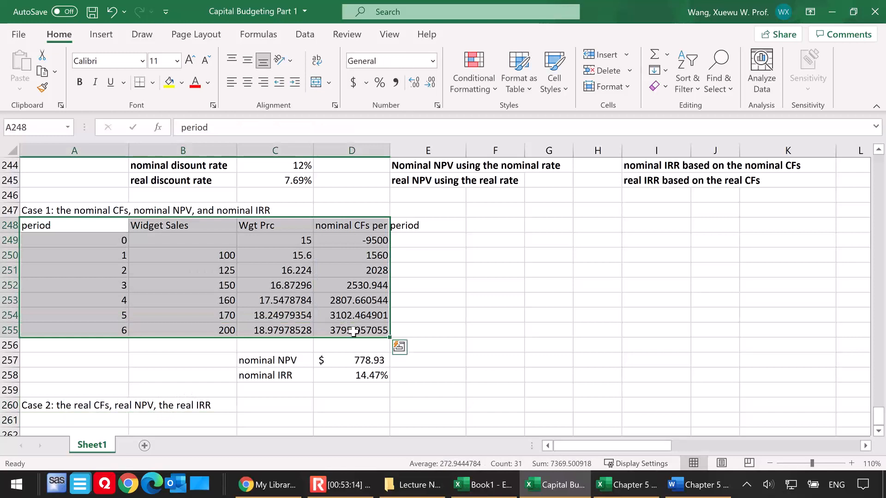
{"action": "key", "text": "ctrl+c"}
{"action": "scroll", "coordinate": [150, 388], "scroll_direction": "down", "scroll_amount": 2}
{"action": "left_click", "coordinate": [74, 333]}
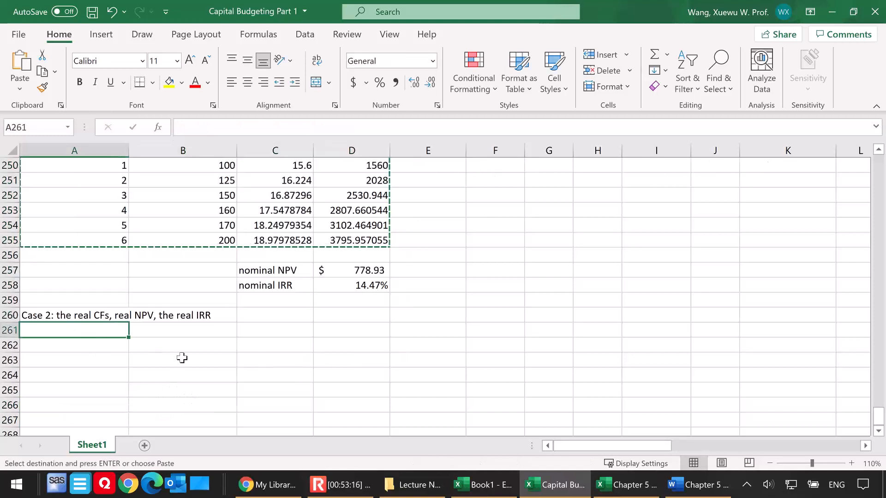
{"action": "key", "text": "ctrl+v"}
Widen column D to fit its cash flow heading and enter the heading "real CFs per period" in E261
{"action": "scroll", "coordinate": [435, 327], "scroll_direction": "down", "scroll_amount": 1}
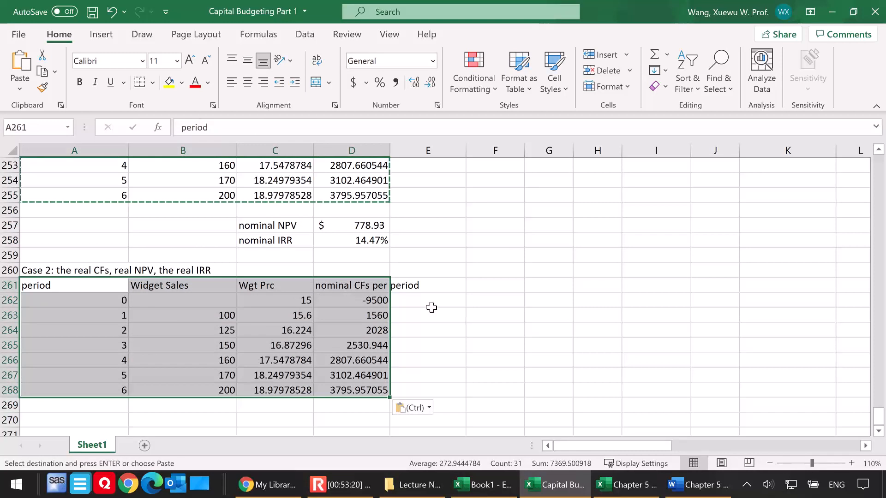
{"action": "left_click", "coordinate": [438, 286]}
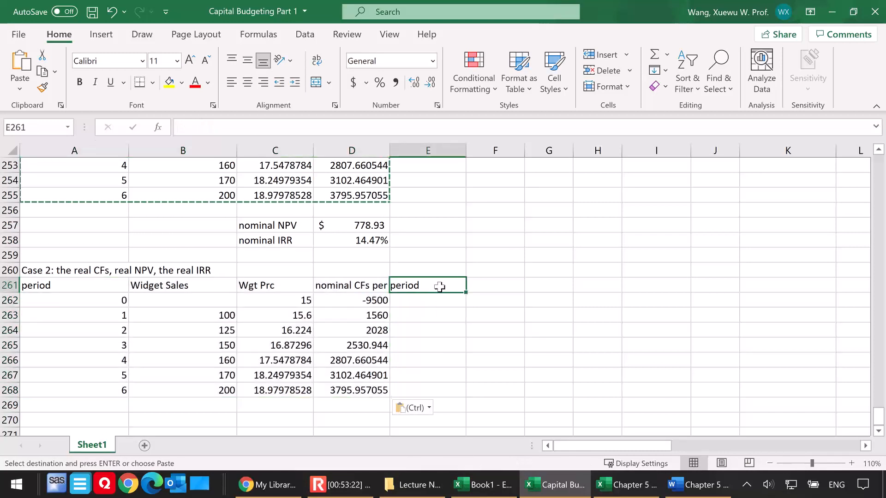
{"action": "left_click_drag", "start_coordinate": [390, 150], "coordinate": [421, 150]}
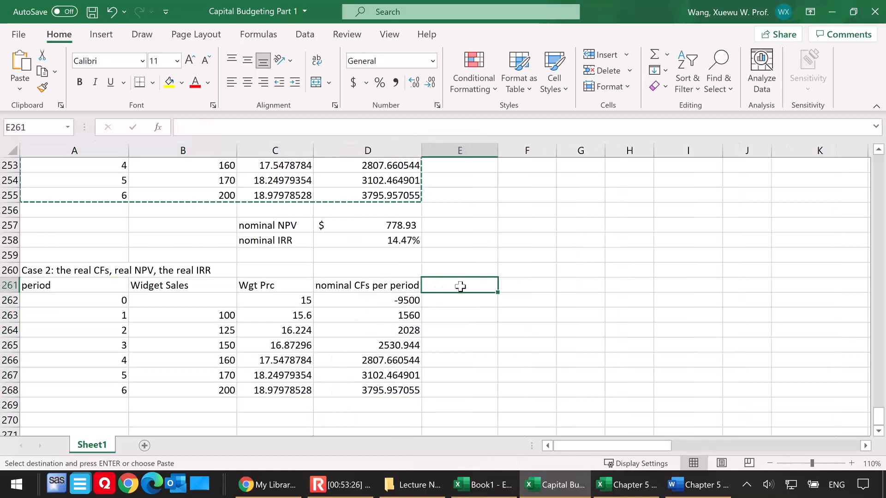
{"action": "type", "text": "real CFs pe"}
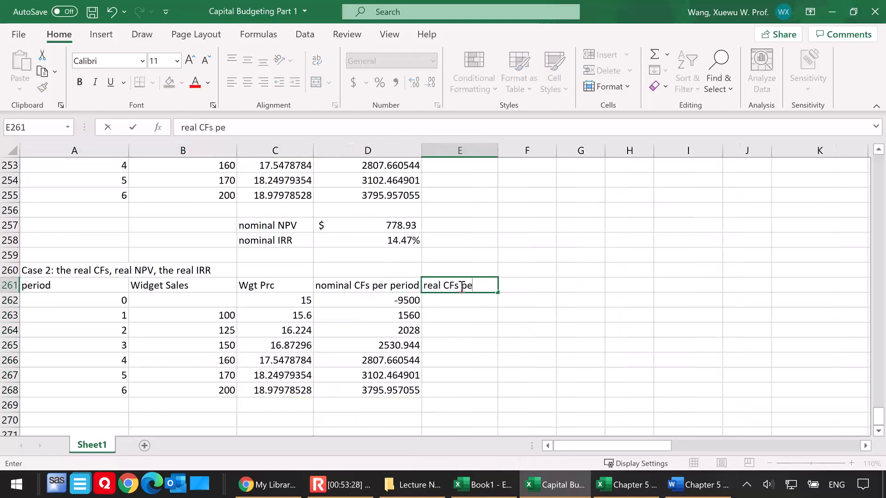
{"action": "type", "text": "r period"}
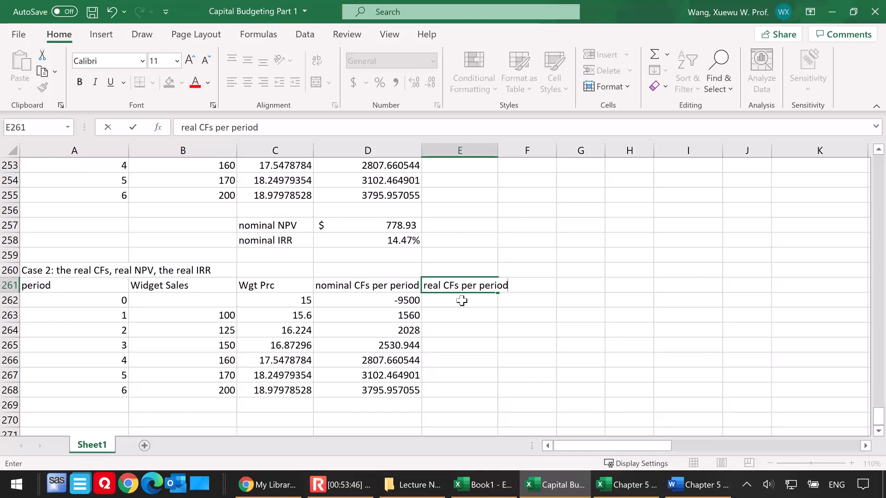
Fill the period 0 cash flow of -9500 from D262 across into E262
{"action": "left_click", "coordinate": [463, 301]}
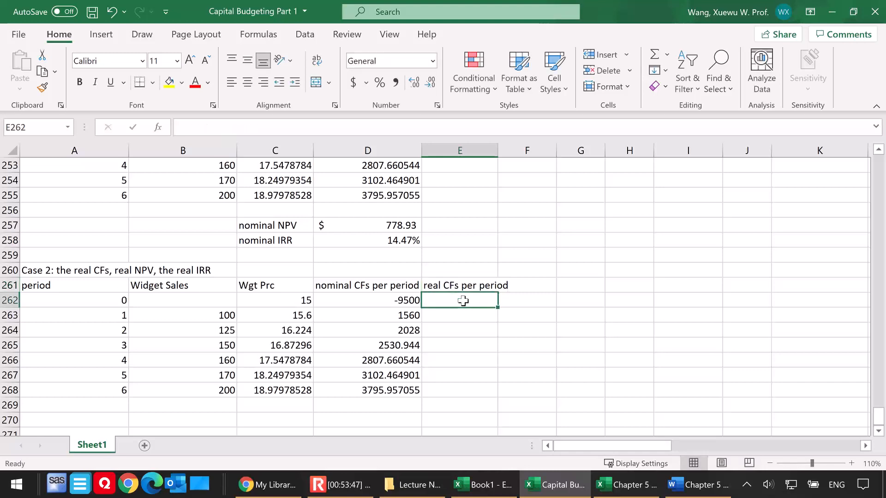
{"action": "left_click", "coordinate": [414, 301]}
{"action": "left_click_drag", "start_coordinate": [422, 308], "coordinate": [474, 307]}
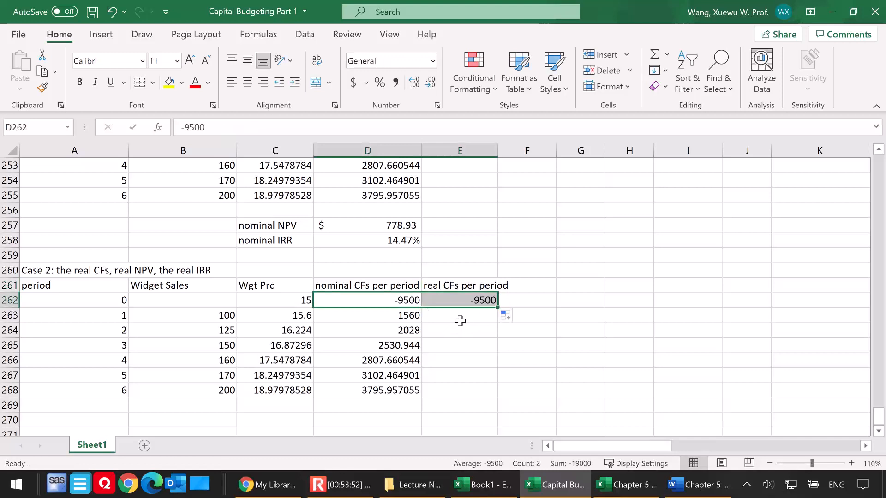
Calculate the period 1 real cash flow in E263 with the formula =D263/(1+4%)^A263
{"action": "left_click", "coordinate": [460, 320]}
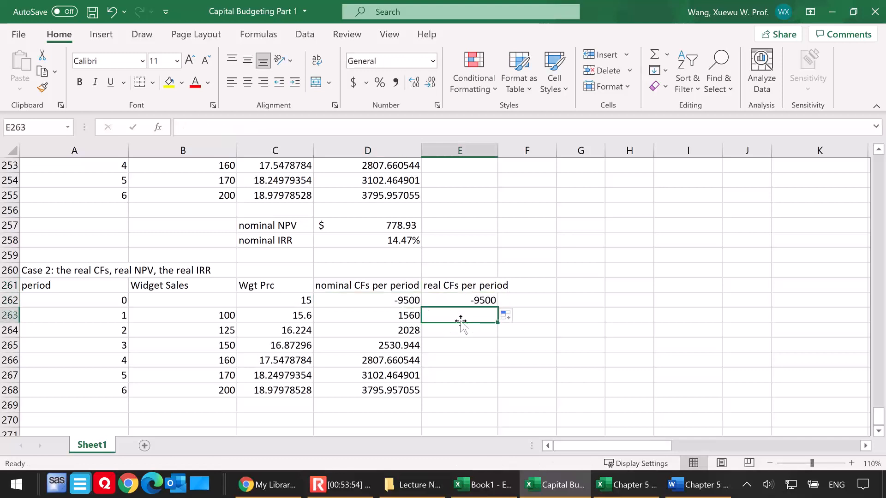
{"action": "left_click", "coordinate": [363, 315]}
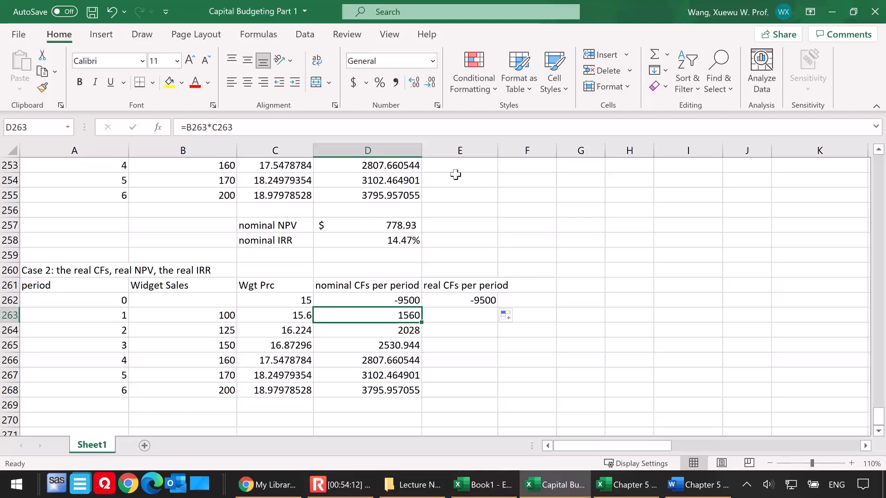
{"action": "left_click", "coordinate": [465, 315]}
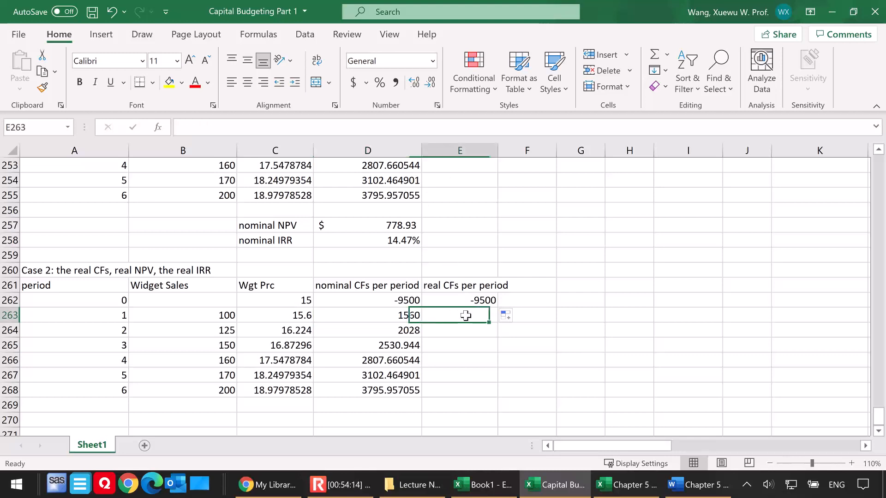
{"action": "type", "text": "="}
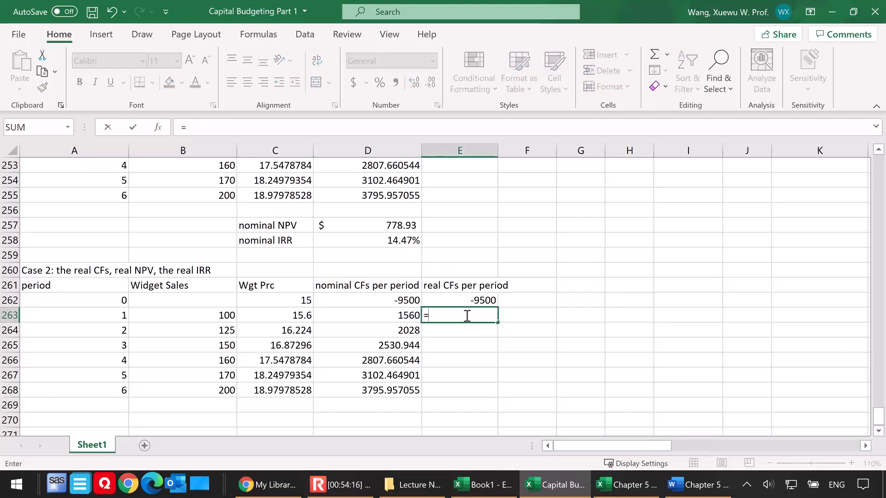
{"action": "left_click", "coordinate": [395, 317]}
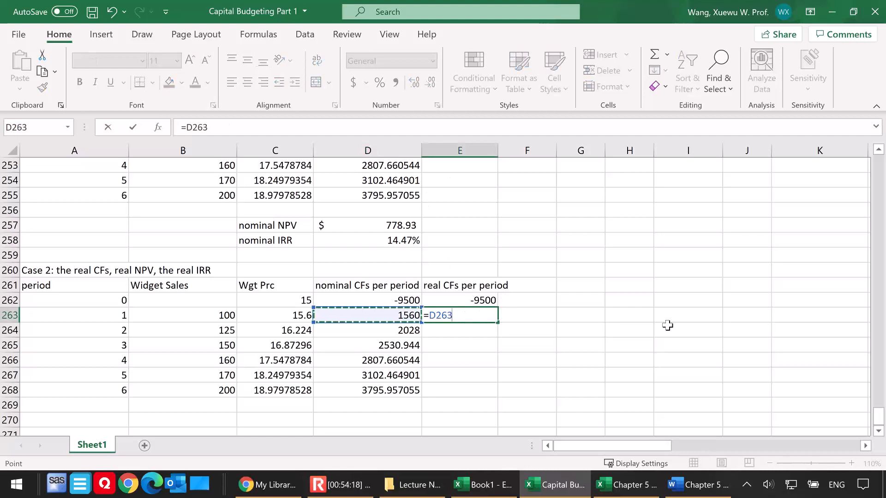
{"action": "type", "text": "/(1+"}
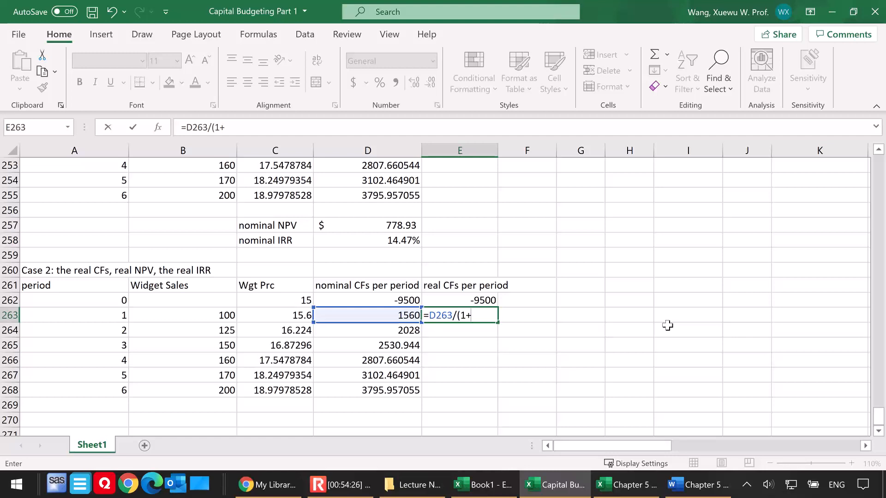
{"action": "type", "text": "4%)^"}
{"action": "left_click", "coordinate": [115, 315]}
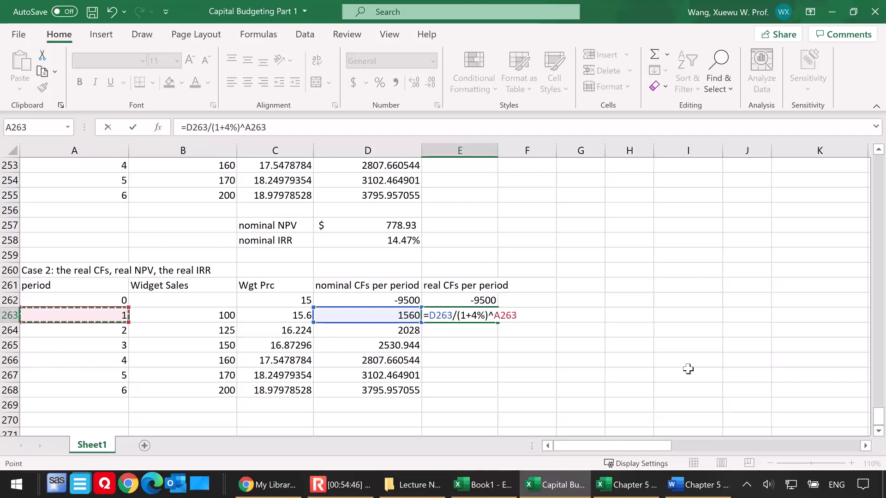
{"action": "key", "text": "Return"}
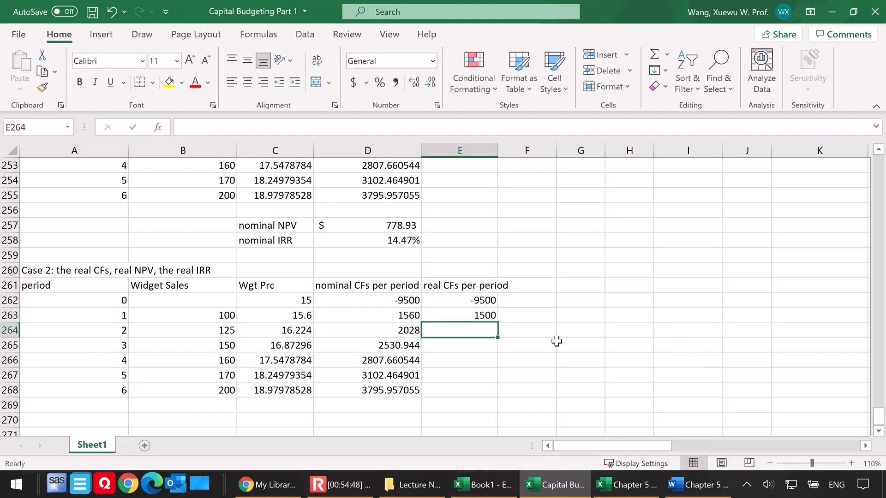
Fill the real cash flow formula from E263 down to E268 and check the formula in E268
{"action": "left_click", "coordinate": [489, 317]}
{"action": "double_click", "coordinate": [467, 316]}
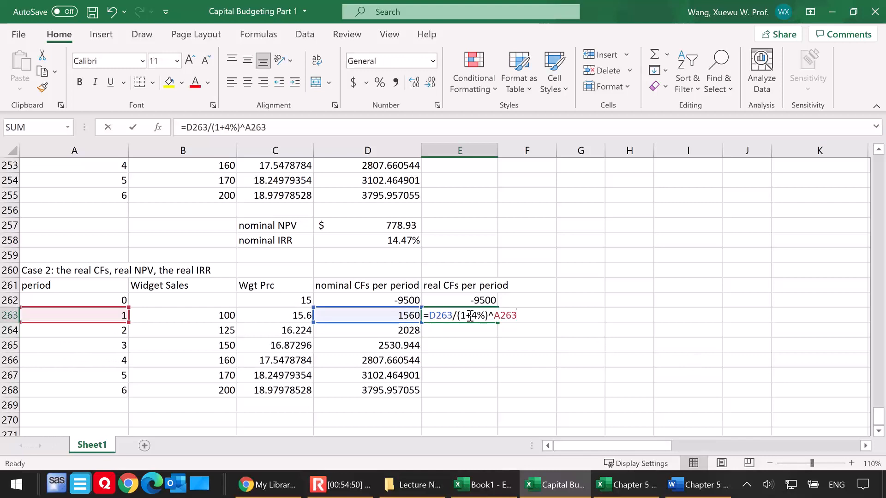
{"action": "key", "text": "Escape"}
{"action": "left_click_drag", "start_coordinate": [498, 322], "coordinate": [500, 393]}
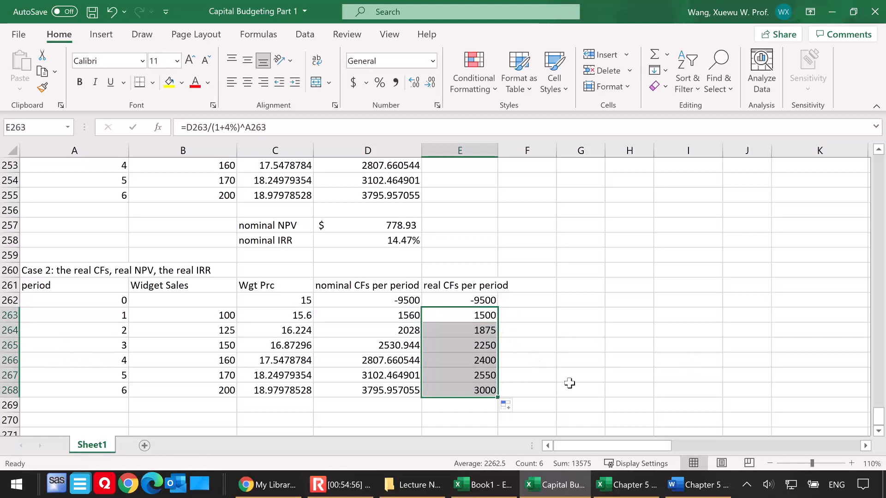
{"action": "double_click", "coordinate": [465, 390]}
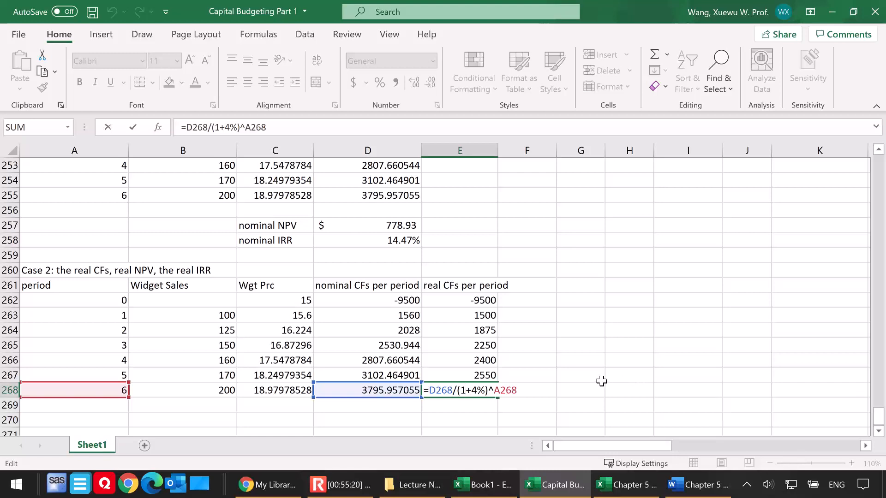
{"action": "key", "text": "ctrl+Return"}
Enter the label "real NPV" in D270
{"action": "left_click", "coordinate": [398, 418]}
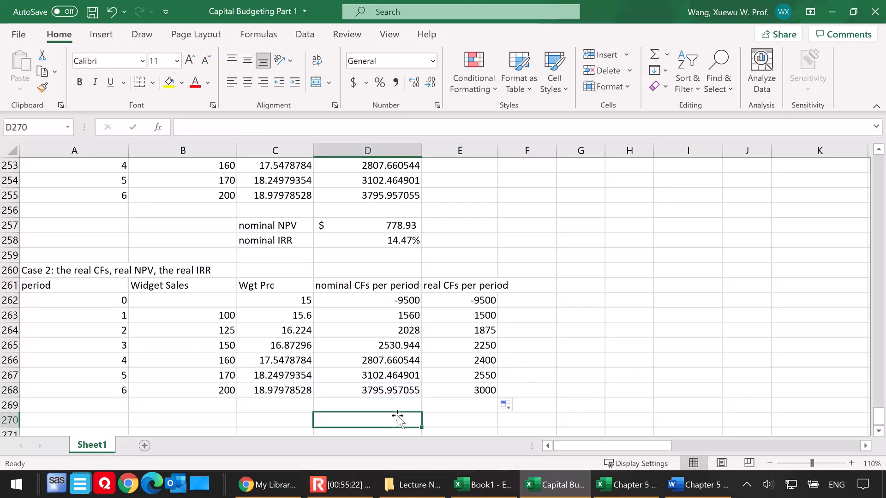
{"action": "type", "text": "reaL"}
{"action": "key", "text": "BackSpace"}
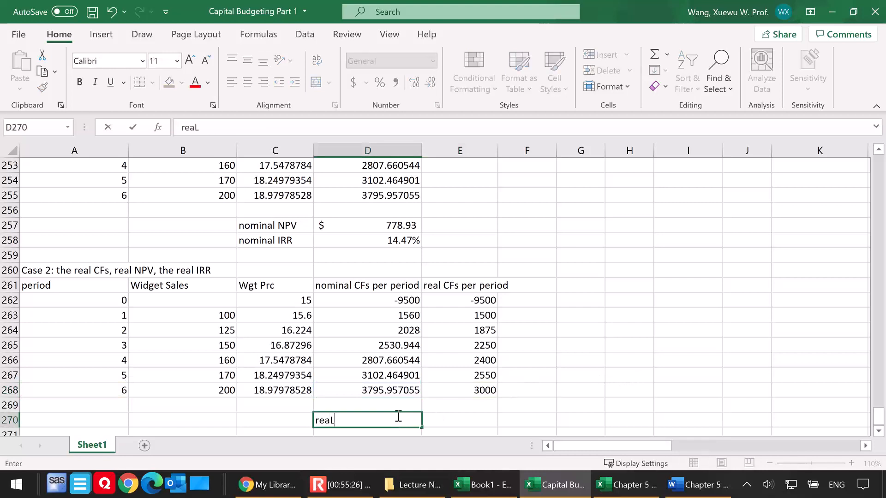
{"action": "key", "text": "BackSpace"}
{"action": "type", "text": "l NPV"}
Calculate the real NPV in E270 with the formula =NPV(C245,E263:E268)+E262
{"action": "left_click", "coordinate": [470, 417]}
{"action": "type", "text": "=npv("}
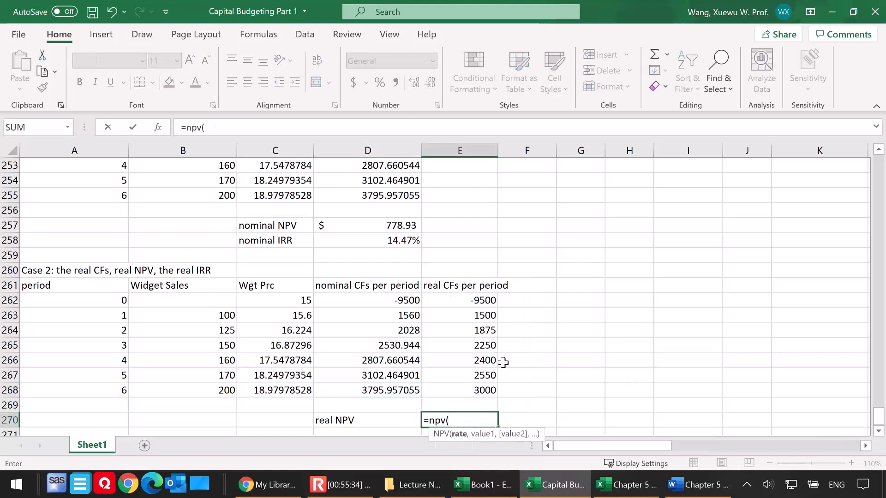
{"action": "scroll", "coordinate": [517, 366], "scroll_direction": "up", "scroll_amount": 2}
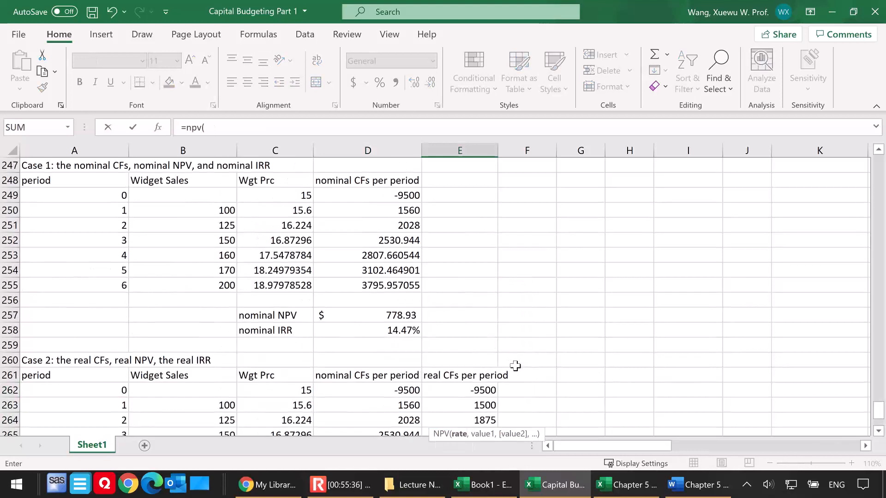
{"action": "scroll", "coordinate": [516, 366], "scroll_direction": "up", "scroll_amount": 1}
{"action": "left_click", "coordinate": [272, 180]}
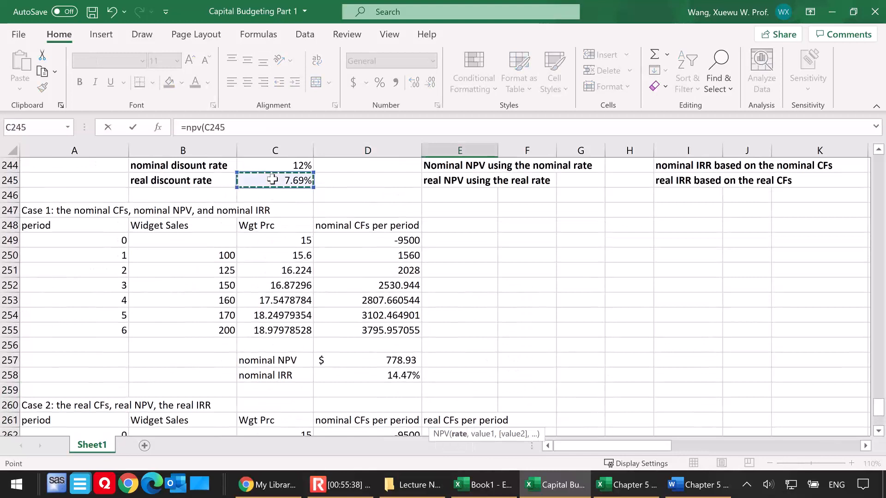
{"action": "scroll", "coordinate": [573, 328], "scroll_direction": "down", "scroll_amount": 4}
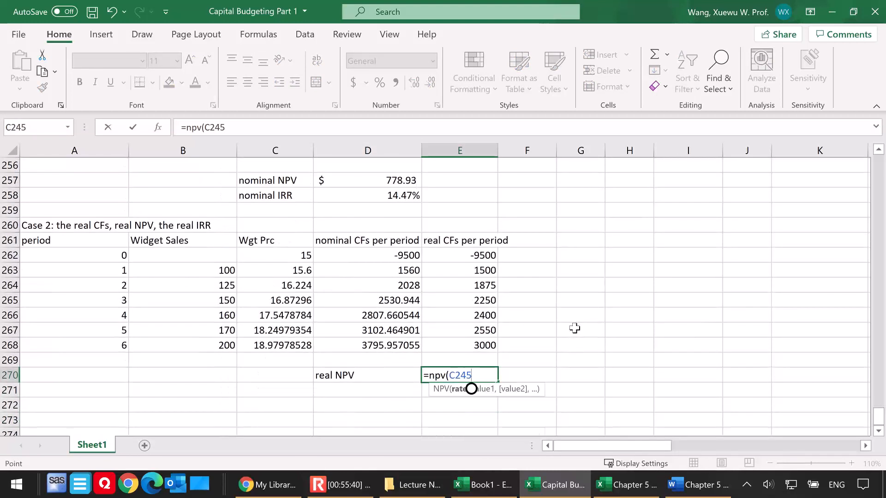
{"action": "type", "text": ","}
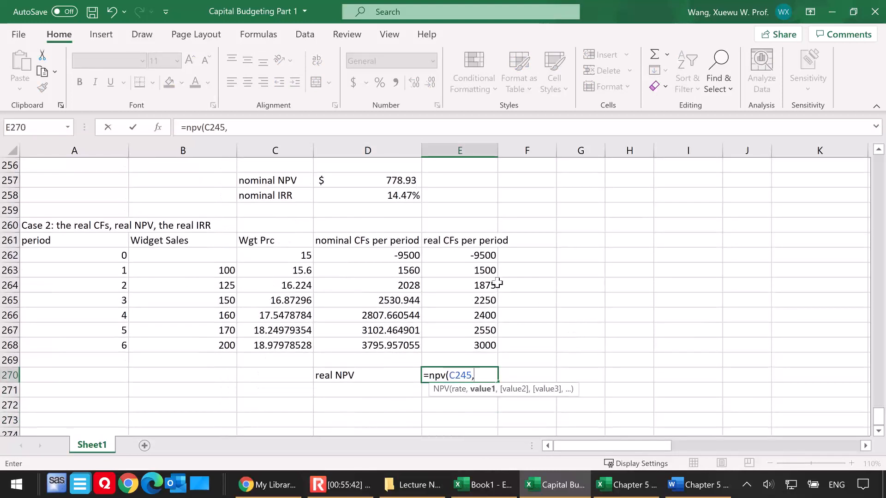
{"action": "left_click_drag", "start_coordinate": [464, 271], "coordinate": [457, 342]}
{"action": "type", "text": ")+"}
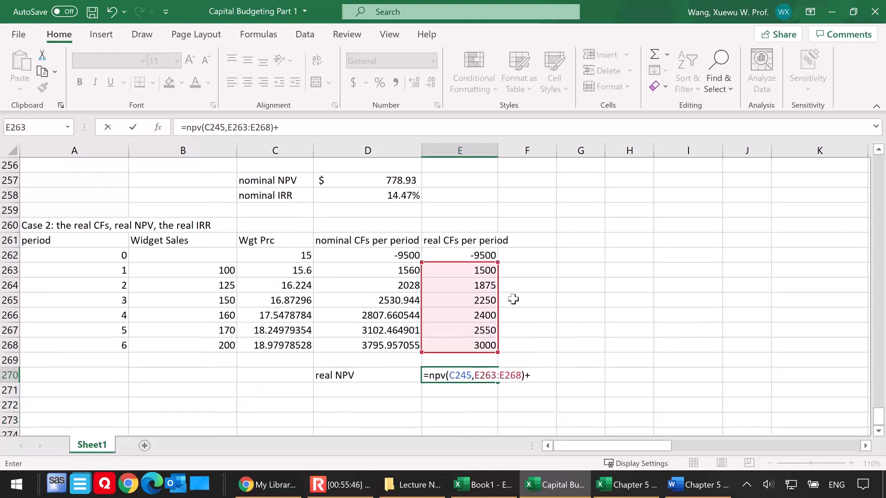
{"action": "left_click", "coordinate": [457, 256]}
{"action": "key", "text": "Return"}
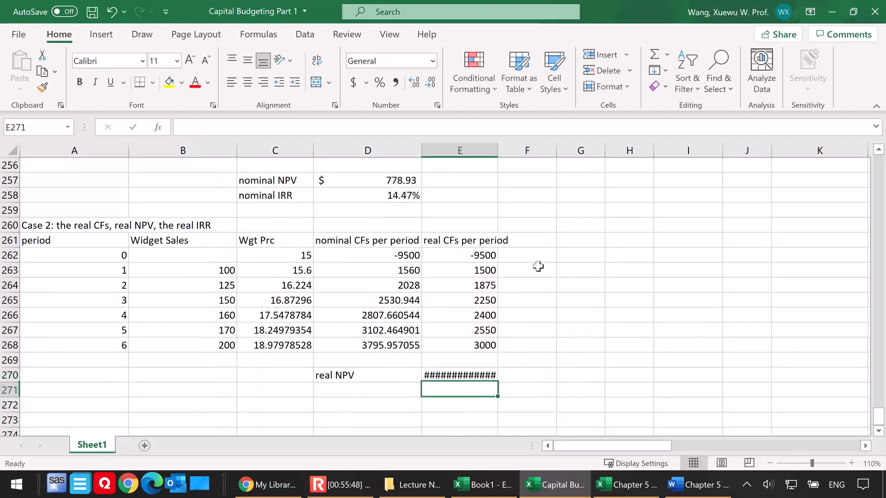
Apply the accounting format to the real NPV in E270, and make both D257 and E270 bold
{"action": "left_click", "coordinate": [460, 375]}
{"action": "left_click", "coordinate": [353, 83]}
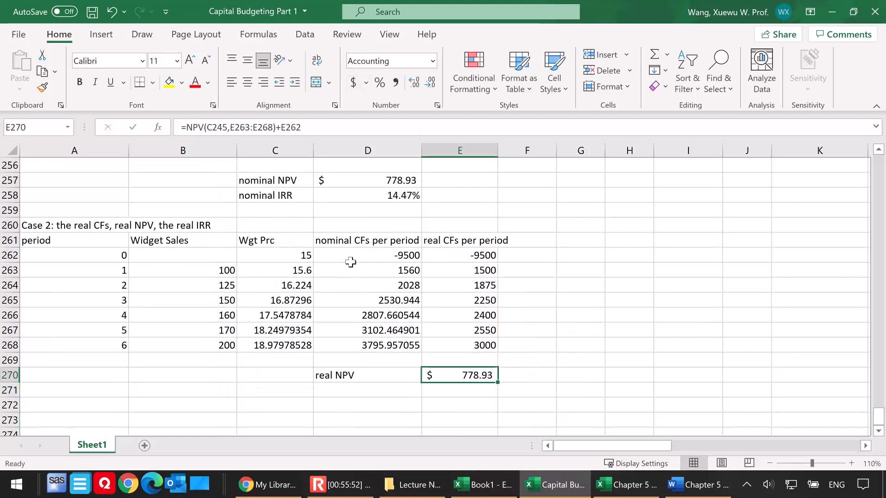
{"action": "scroll", "coordinate": [350, 262], "scroll_direction": "up", "scroll_amount": 1}
{"action": "left_click", "coordinate": [382, 226]}
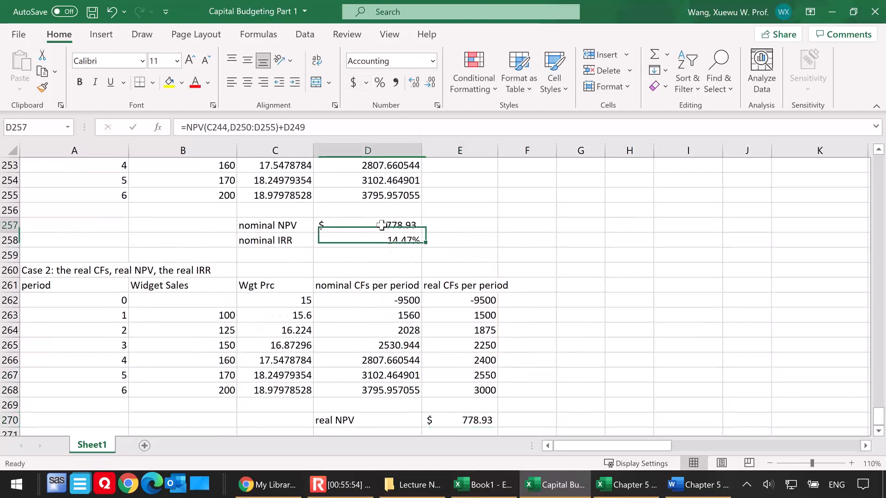
{"action": "left_click", "coordinate": [80, 83]}
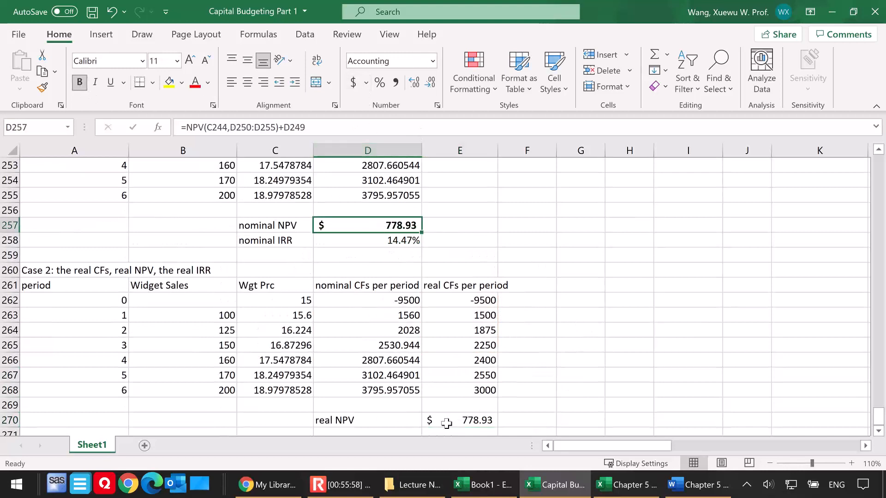
{"action": "left_click", "coordinate": [461, 422]}
{"action": "left_click", "coordinate": [80, 83]}
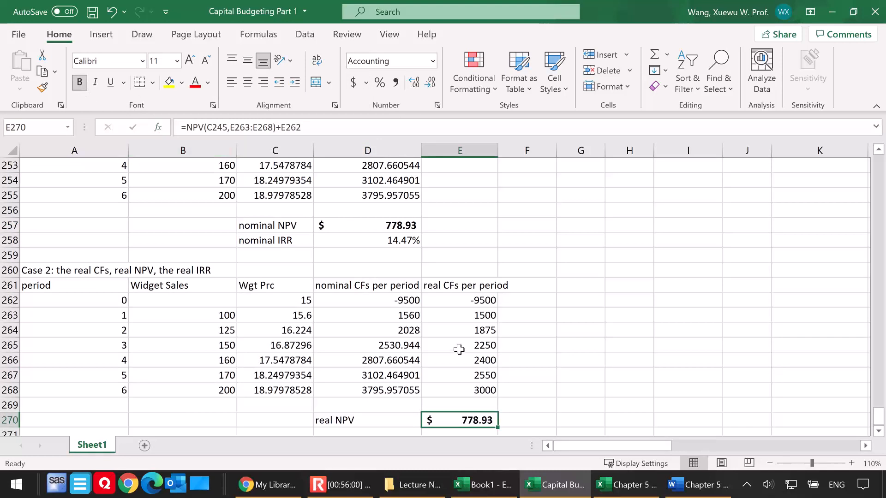
Enter the label "real IRR" in D271
{"action": "scroll", "coordinate": [461, 360], "scroll_direction": "down", "scroll_amount": 1}
{"action": "left_click", "coordinate": [361, 390]}
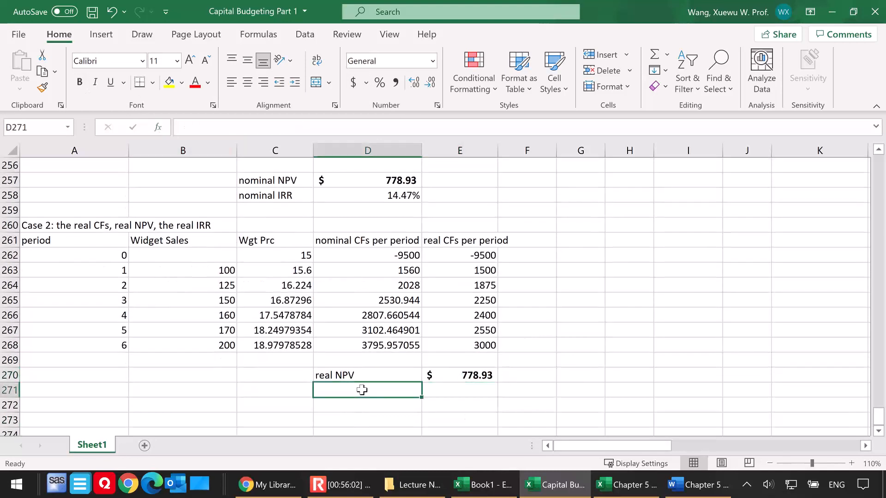
{"action": "type", "text": "real IRR"}
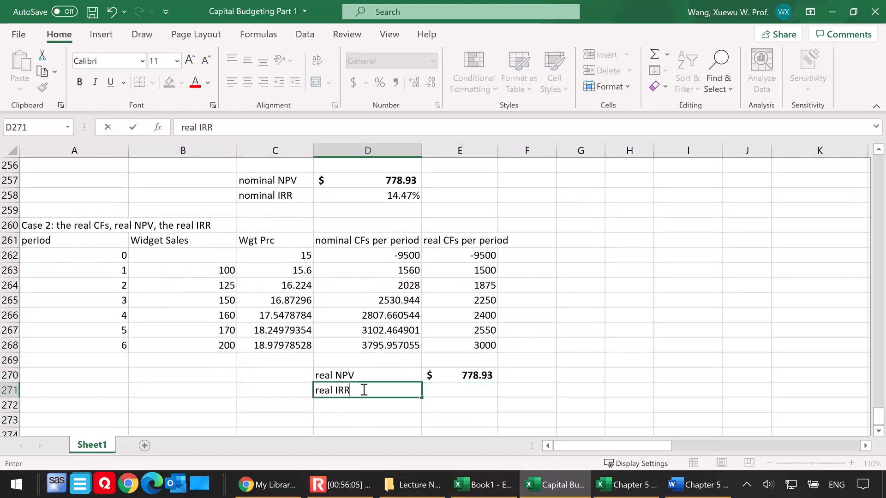
Calculate the real IRR in E271 with =IRR(E262:E268) and show it with two decimal places
{"action": "left_click", "coordinate": [456, 390]}
{"action": "type", "text": "="}
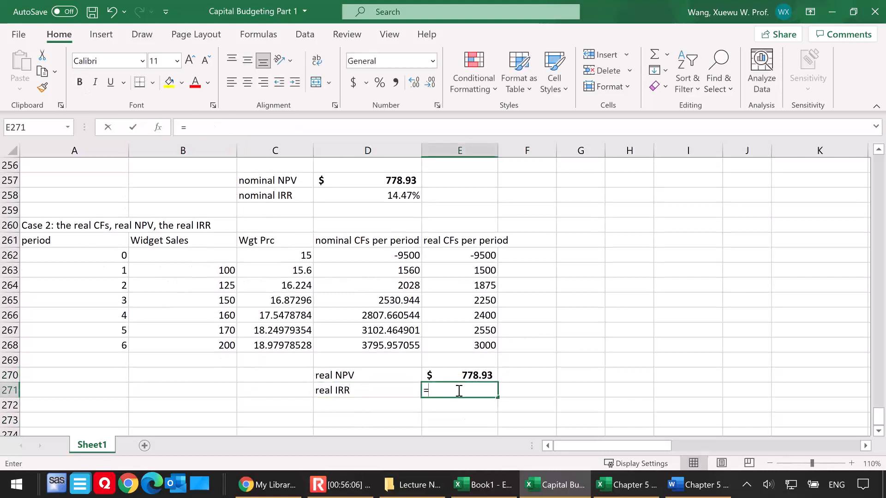
{"action": "type", "text": "irr("}
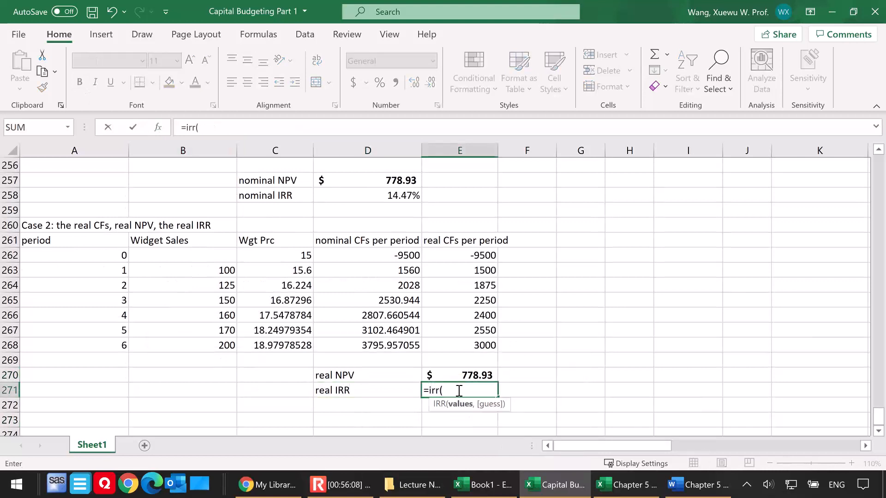
{"action": "left_click_drag", "start_coordinate": [462, 345], "coordinate": [453, 259]}
{"action": "type", "text": ")"}
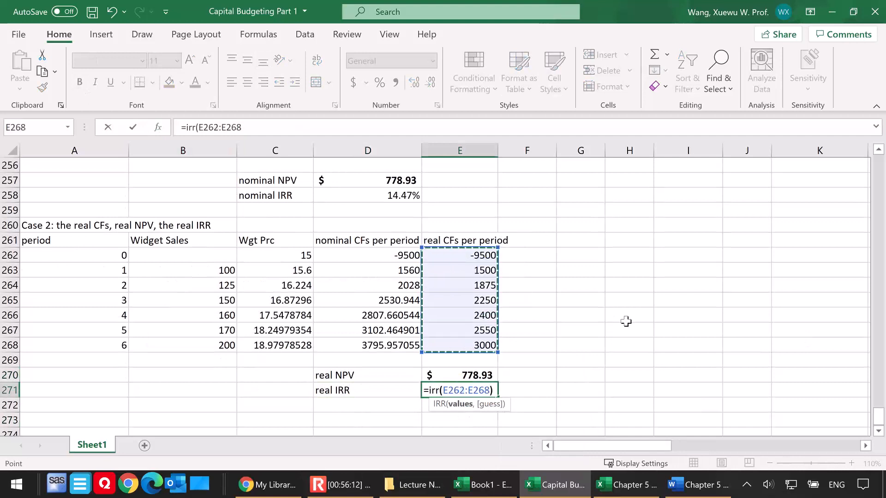
{"action": "key", "text": "Return"}
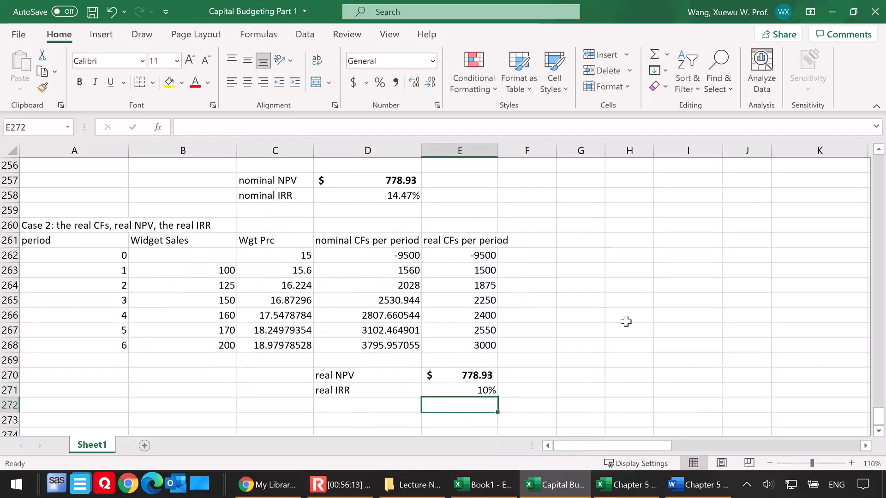
{"action": "left_click", "coordinate": [450, 392]}
{"action": "left_click", "coordinate": [414, 83]}
{"action": "left_click", "coordinate": [414, 83]}
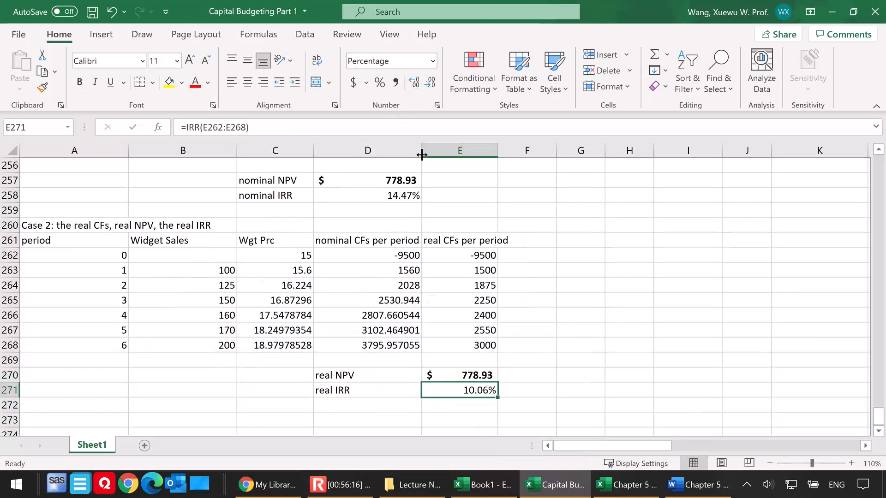
Enter the label "alternatively" in D272, below the real IRR label
{"action": "left_click", "coordinate": [372, 406]}
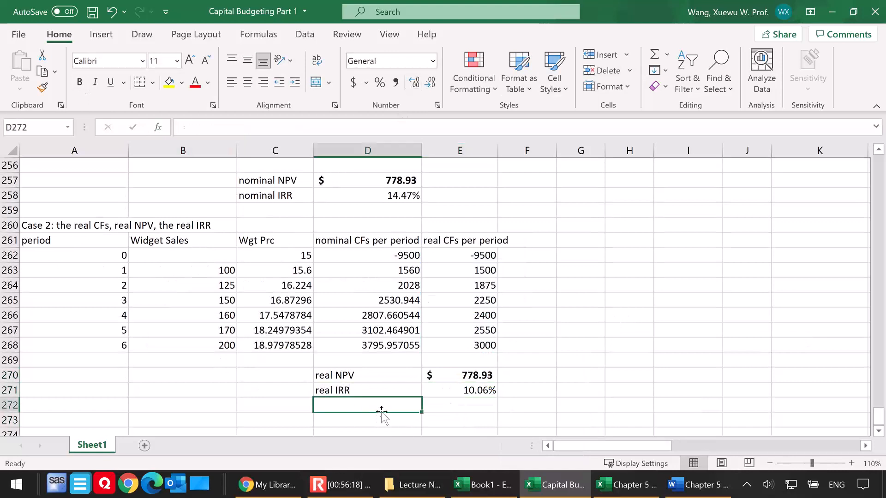
{"action": "type", "text": "al"}
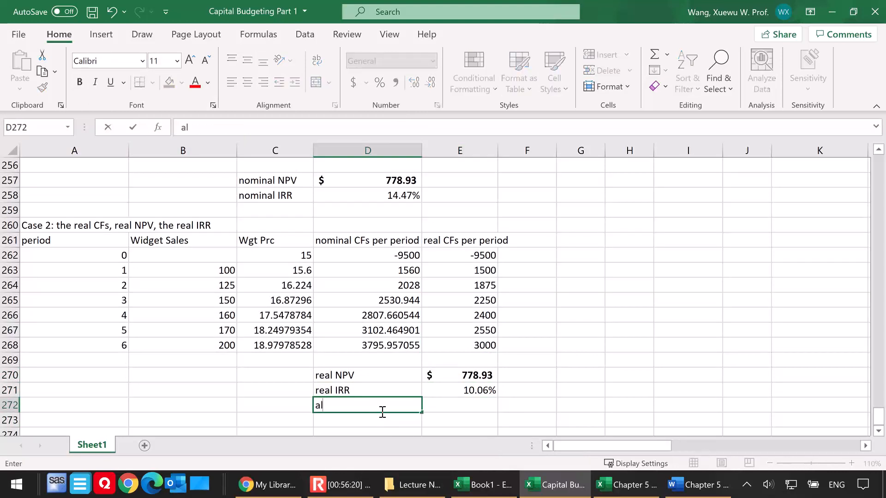
{"action": "type", "text": "ternatively"}
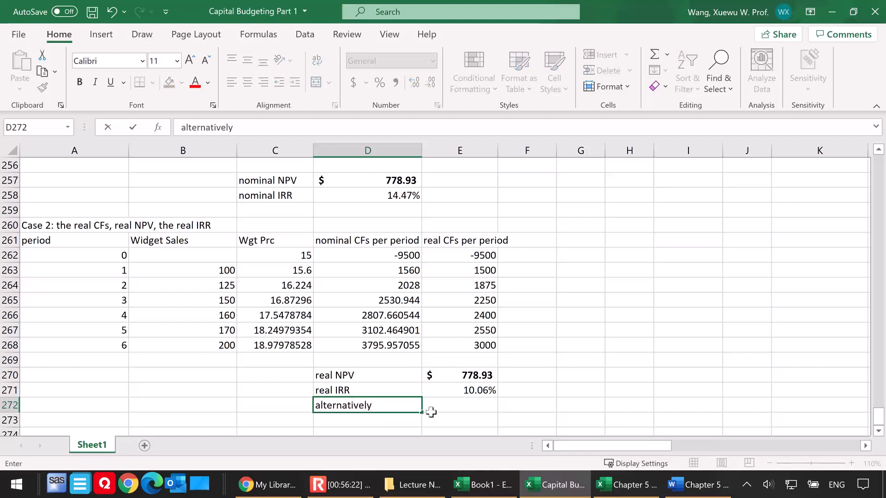
Calculate the alternative real IRR in E272 with =(1+D258)/(1+4%)-1 and format it as a percentage with two decimal places
{"action": "left_click", "coordinate": [449, 409]}
{"action": "type", "text": "="}
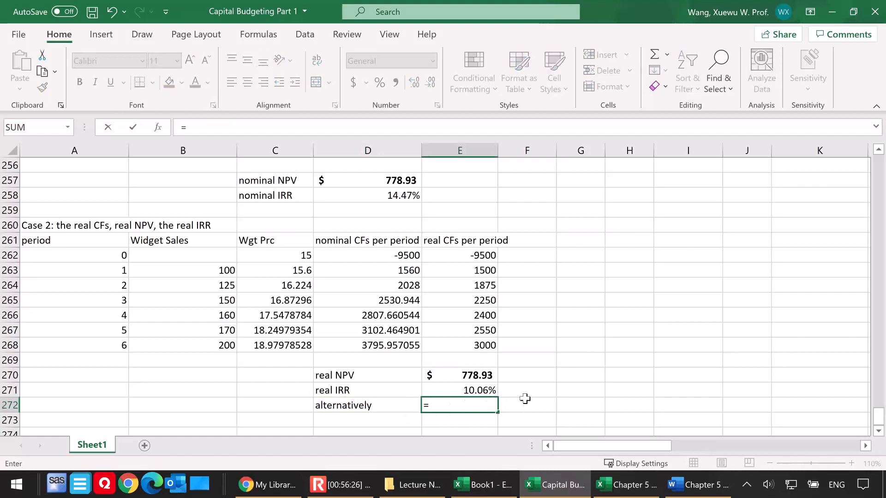
{"action": "type", "text": "(1+"}
{"action": "left_click", "coordinate": [390, 196]}
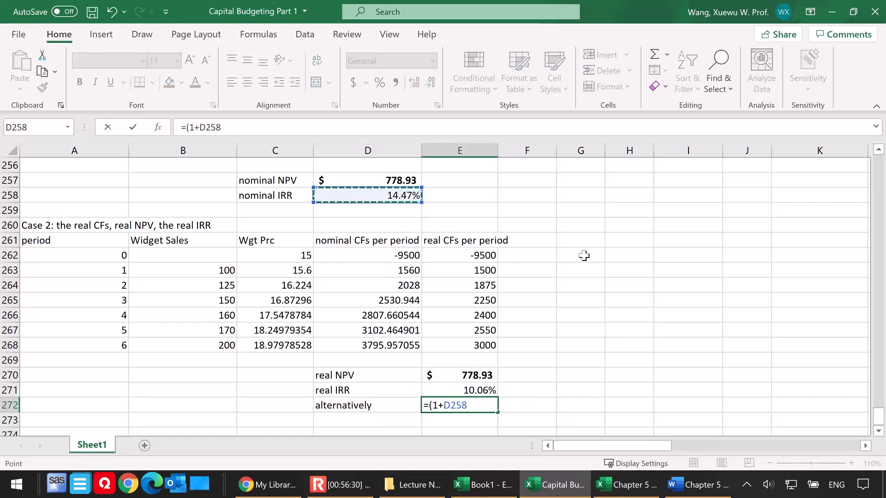
{"action": "type", "text": ")/"}
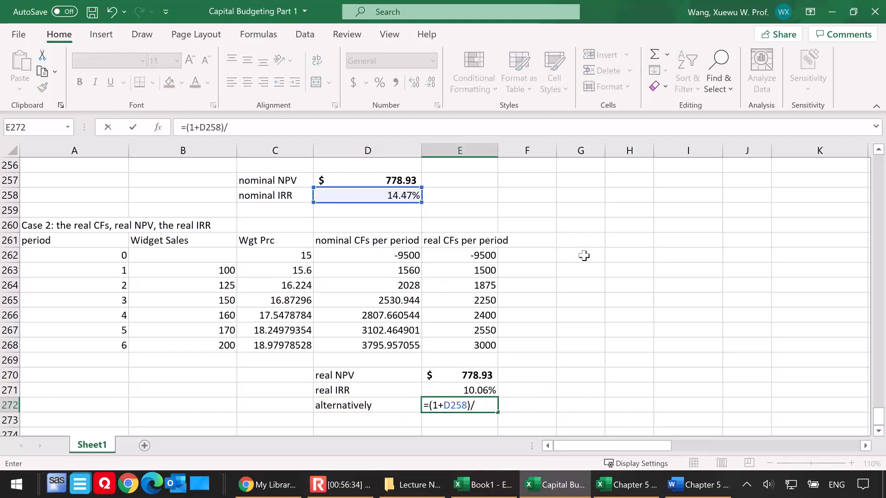
{"action": "type", "text": "(1+4%)-1"}
{"action": "key", "text": "Return"}
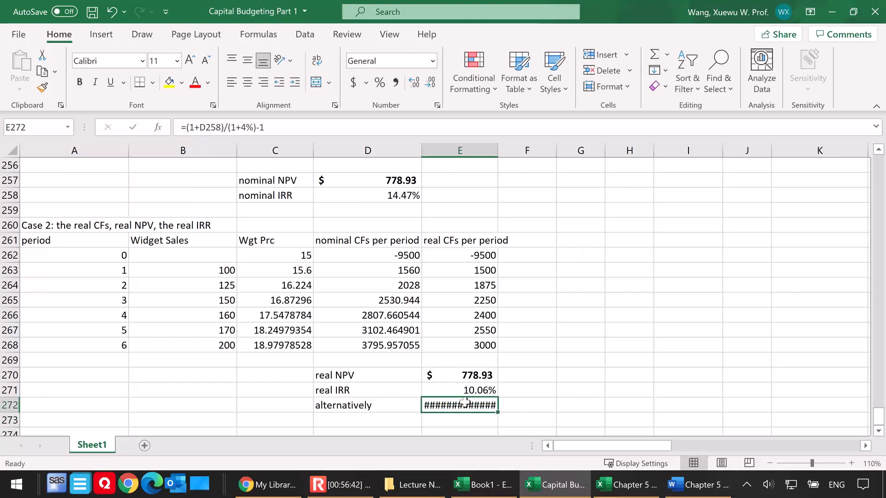
{"action": "left_click", "coordinate": [382, 84]}
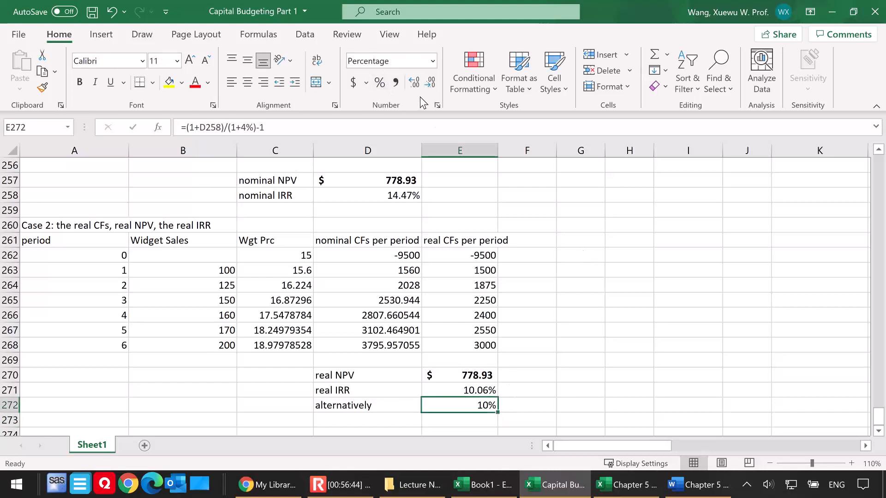
{"action": "left_click", "coordinate": [415, 83]}
{"action": "left_click", "coordinate": [415, 83]}
Enter the note "(Fisher Equation)" in F272 beside the alternative real IRR
{"action": "left_click", "coordinate": [521, 403]}
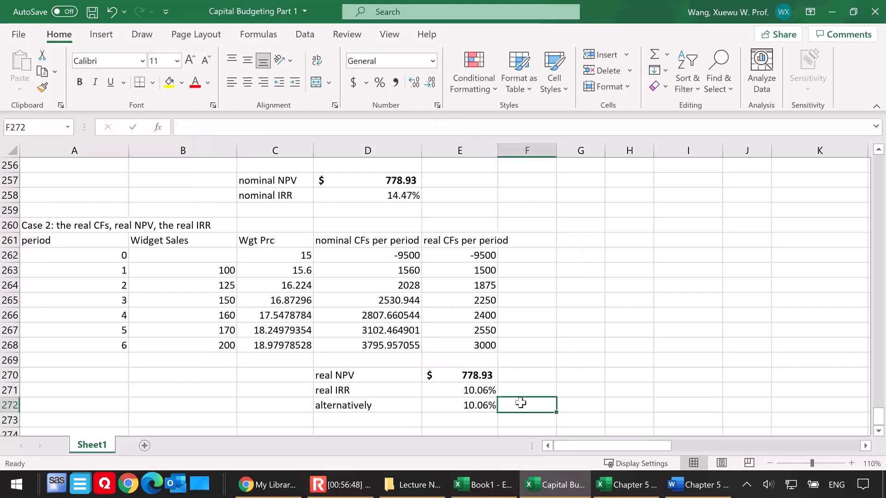
{"action": "type", "text": "(Frisher"}
{"action": "type", "text": "Equation)"}
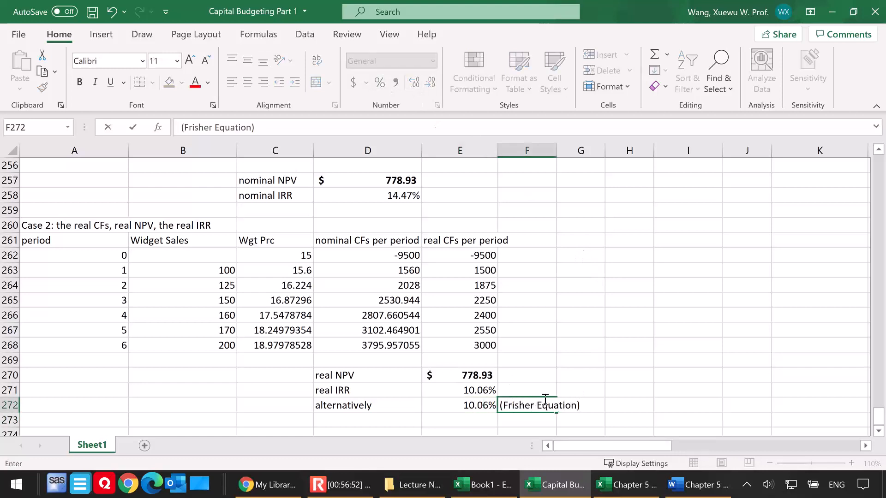
{"action": "left_click", "coordinate": [508, 404]}
{"action": "key", "text": "BackSpace"}
{"action": "left_click", "coordinate": [621, 390]}
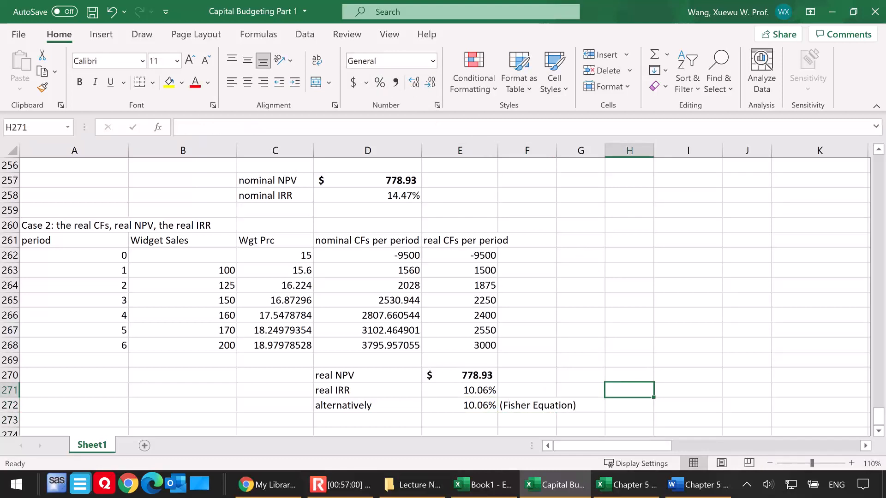
{"action": "left_click", "coordinate": [564, 285]}
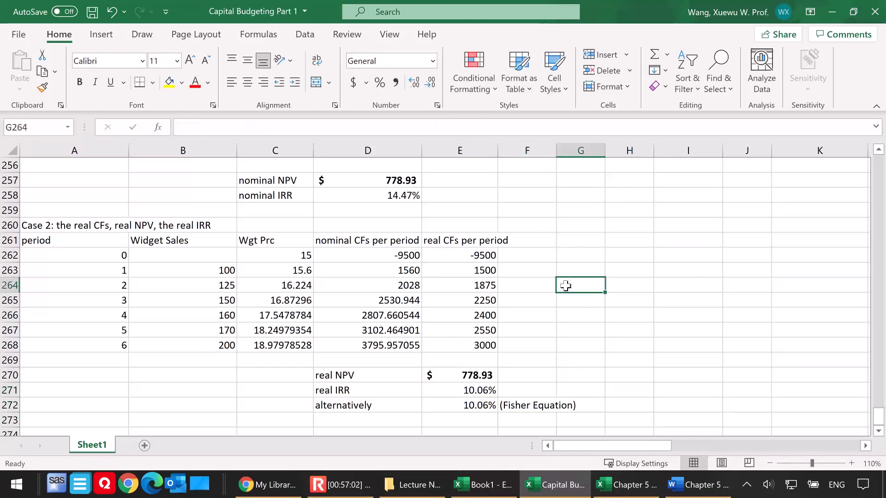
{"action": "scroll", "coordinate": [581, 315], "scroll_direction": "up", "scroll_amount": 2}
{"action": "scroll", "coordinate": [581, 315], "scroll_direction": "up", "scroll_amount": 2}
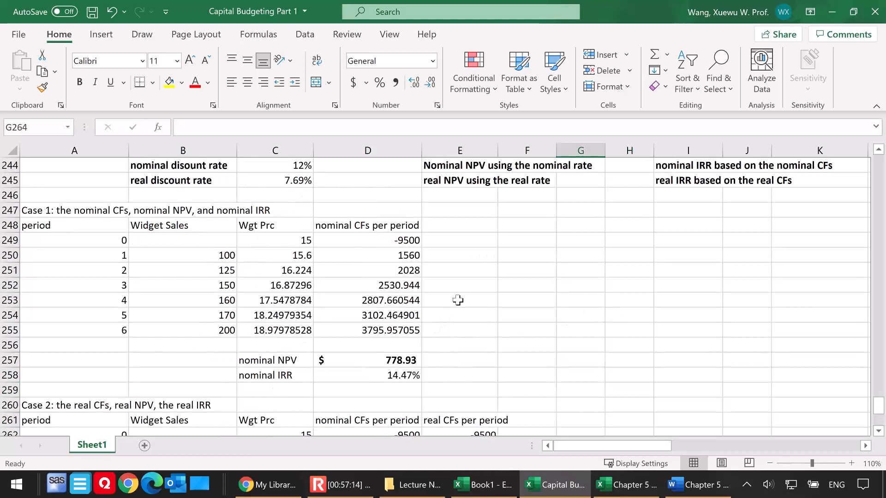
{"action": "left_click", "coordinate": [519, 315]}
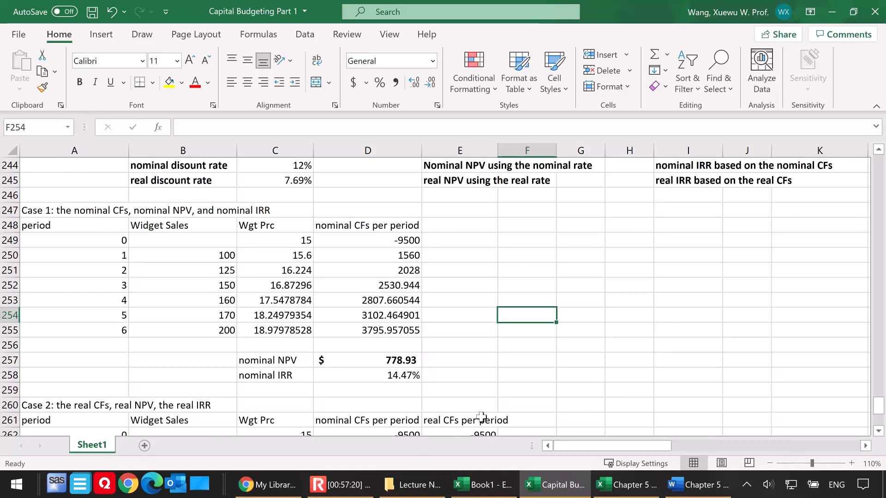
{"action": "left_click", "coordinate": [337, 489]}
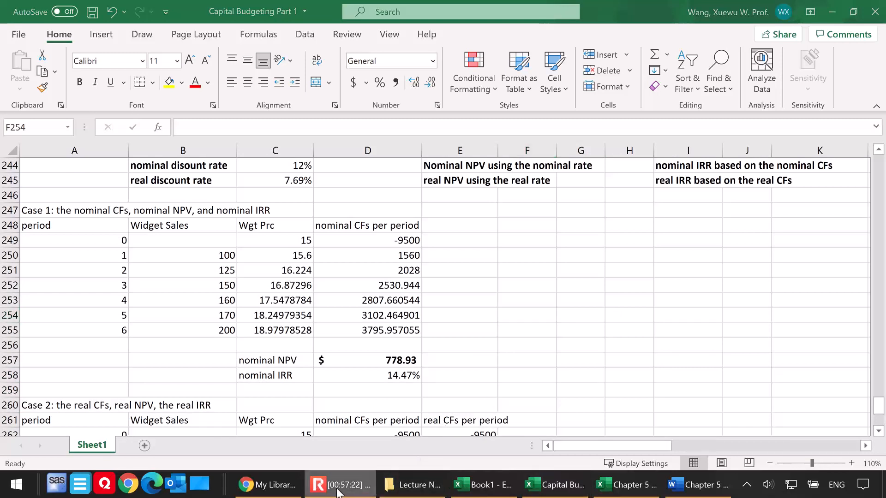